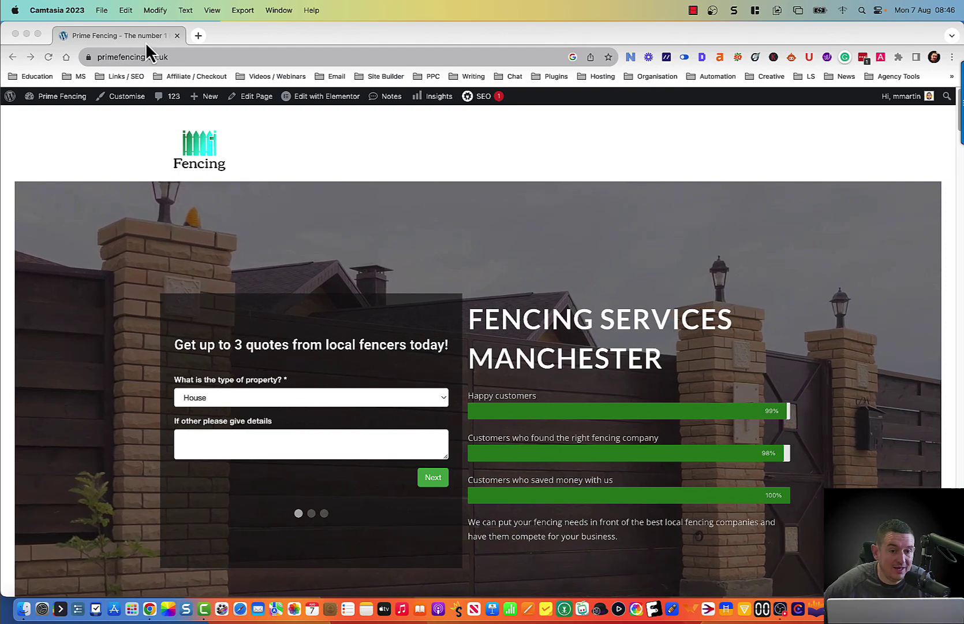
Step: Browse the Prime Fencing home page and open its Rochdale page from the list of towns
{"action": "left_click", "coordinate": [129, 56]}
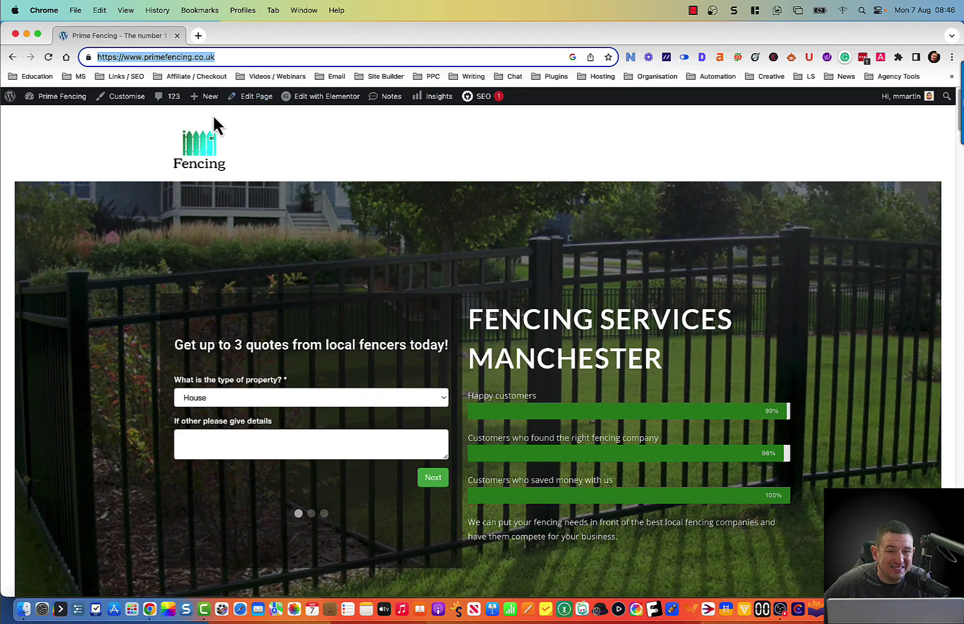
{"action": "scroll", "coordinate": [383, 340], "scroll_direction": "down", "scroll_amount": 10}
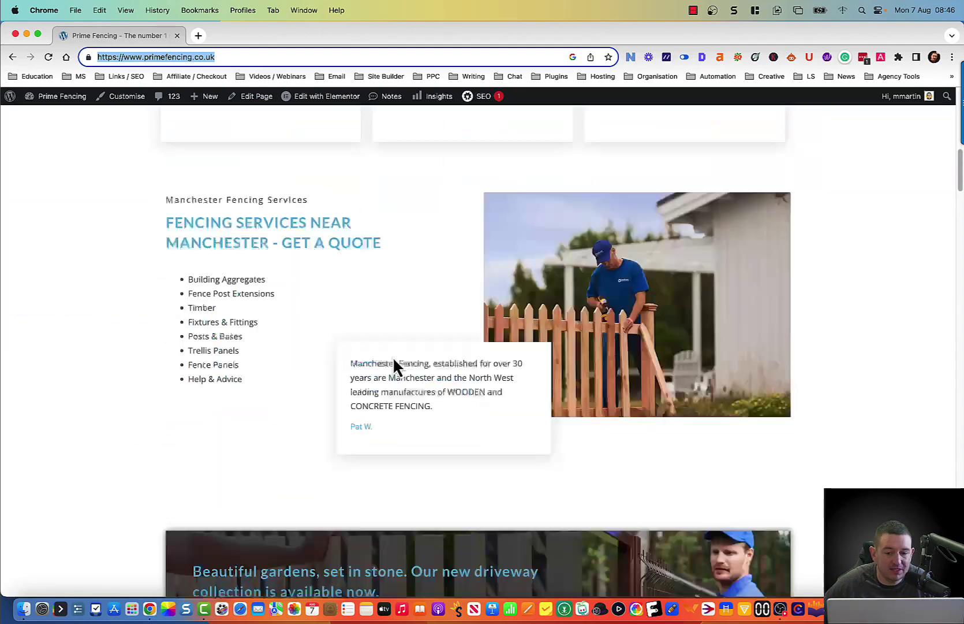
{"action": "scroll", "coordinate": [386, 341], "scroll_direction": "down", "scroll_amount": 3}
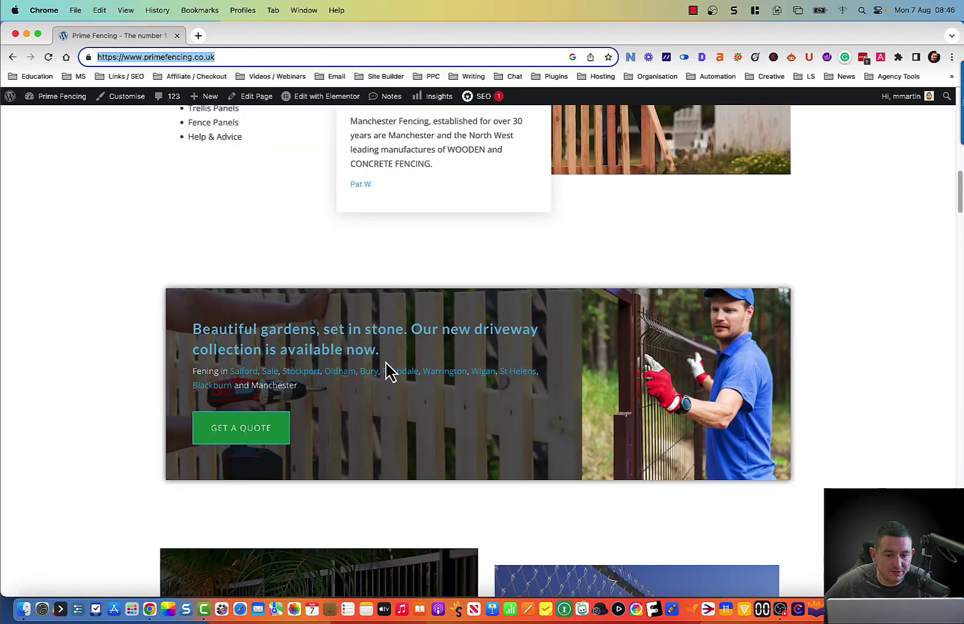
{"action": "left_click", "coordinate": [396, 372]}
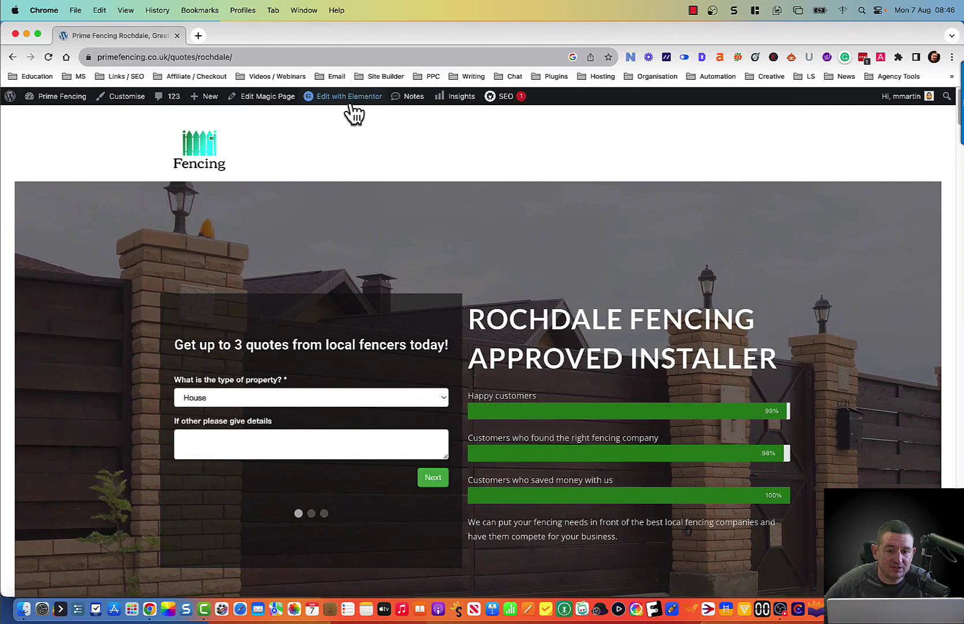
Step: Open the Rochdale page in the Elementor editor and examine the spintax and location placeholders throughout its template
{"action": "left_click", "coordinate": [350, 97]}
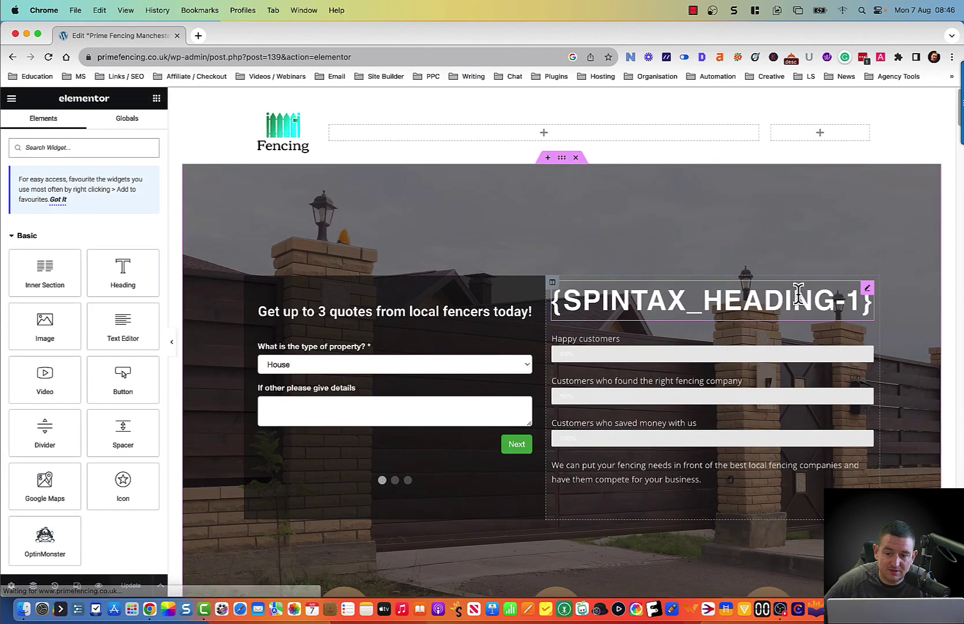
{"action": "scroll", "coordinate": [664, 337], "scroll_direction": "down", "scroll_amount": 9}
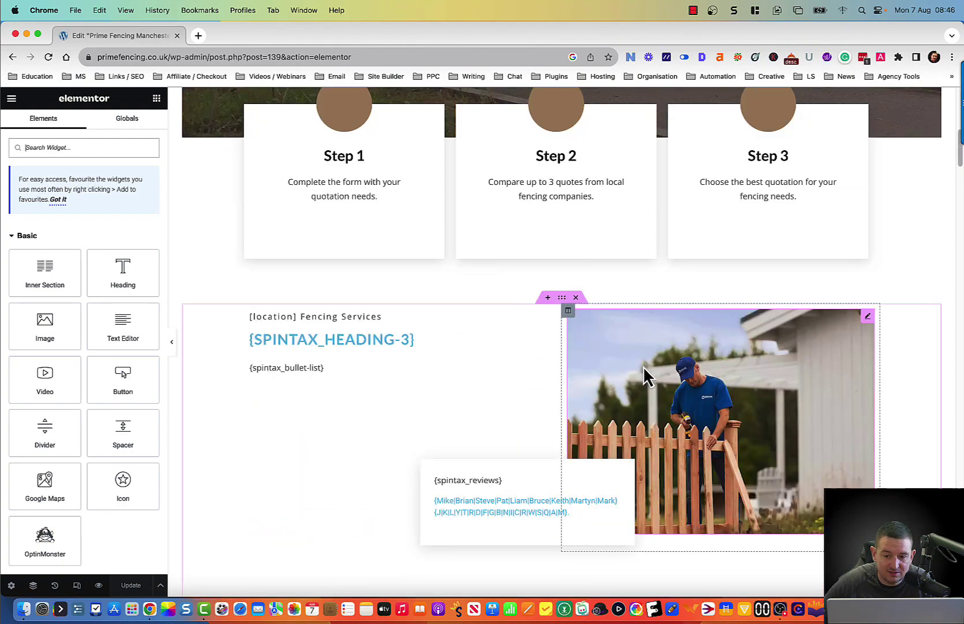
{"action": "scroll", "coordinate": [494, 496], "scroll_direction": "down", "scroll_amount": 15}
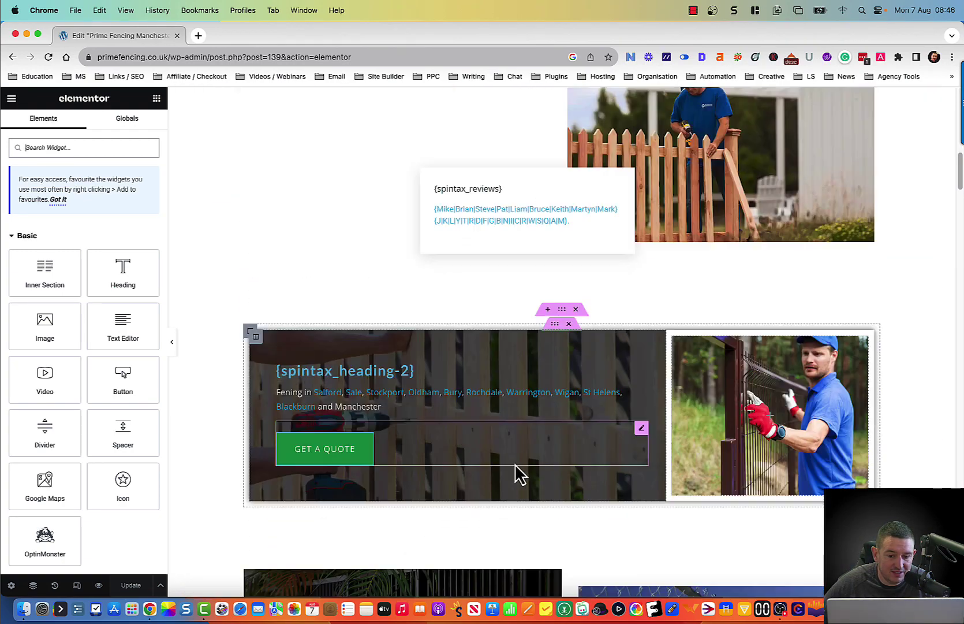
{"action": "scroll", "coordinate": [494, 496], "scroll_direction": "down", "scroll_amount": 15}
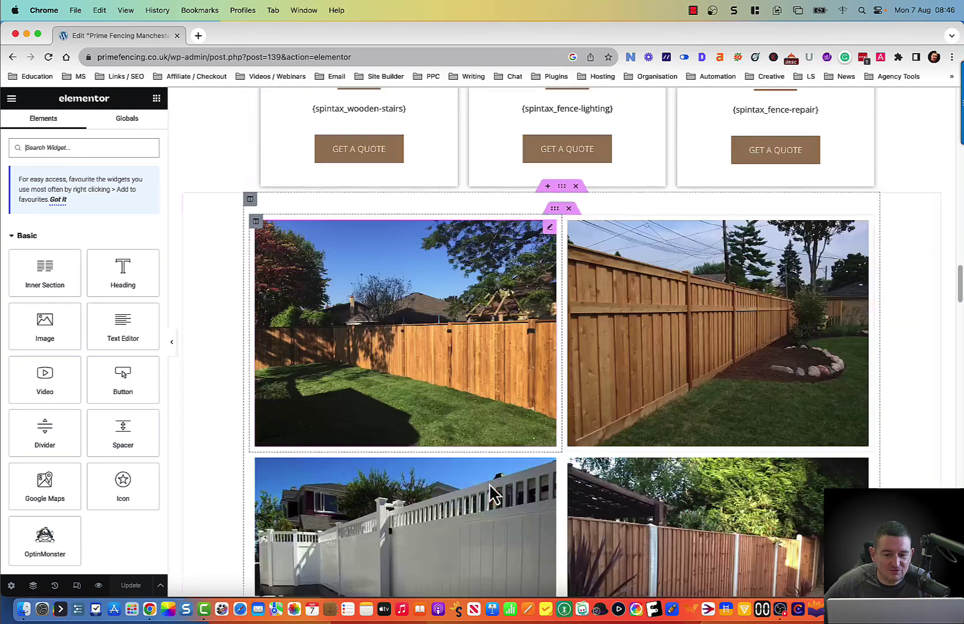
{"action": "scroll", "coordinate": [485, 480], "scroll_direction": "down", "scroll_amount": 9}
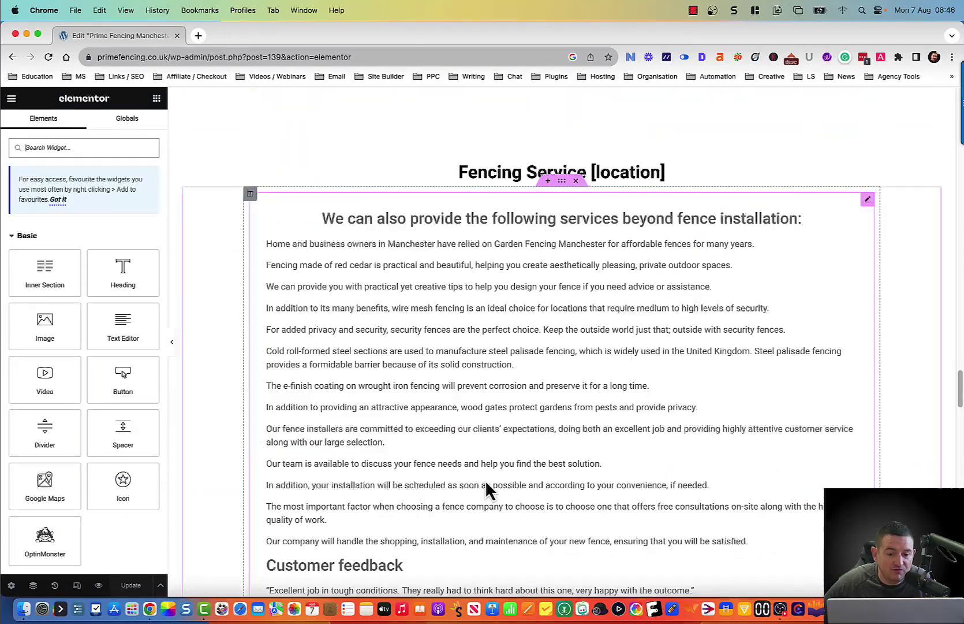
{"action": "scroll", "coordinate": [485, 479], "scroll_direction": "up", "scroll_amount": 20}
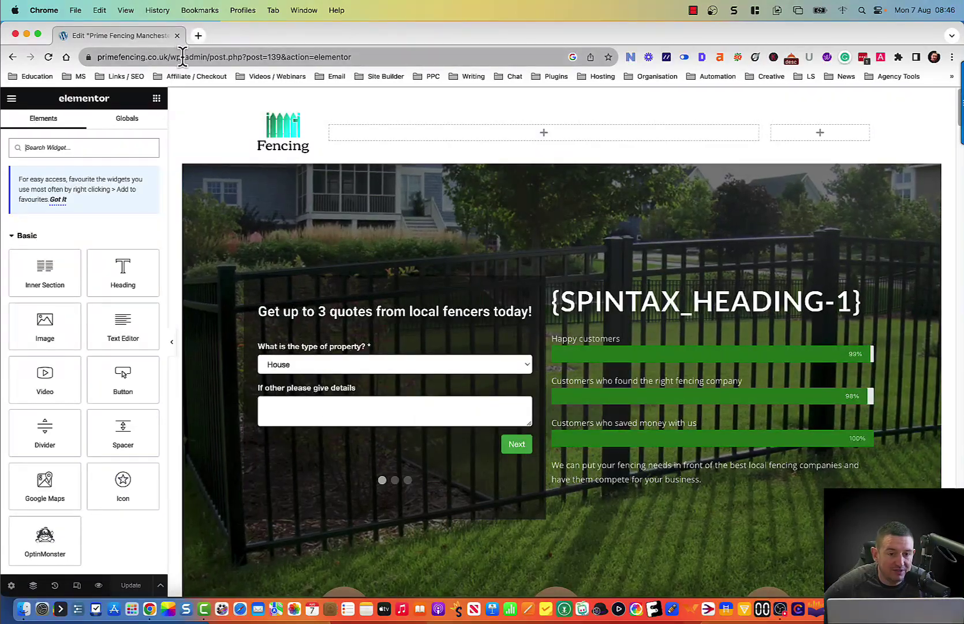
{"action": "left_click_drag", "start_coordinate": [217, 57], "coordinate": [400, 46]}
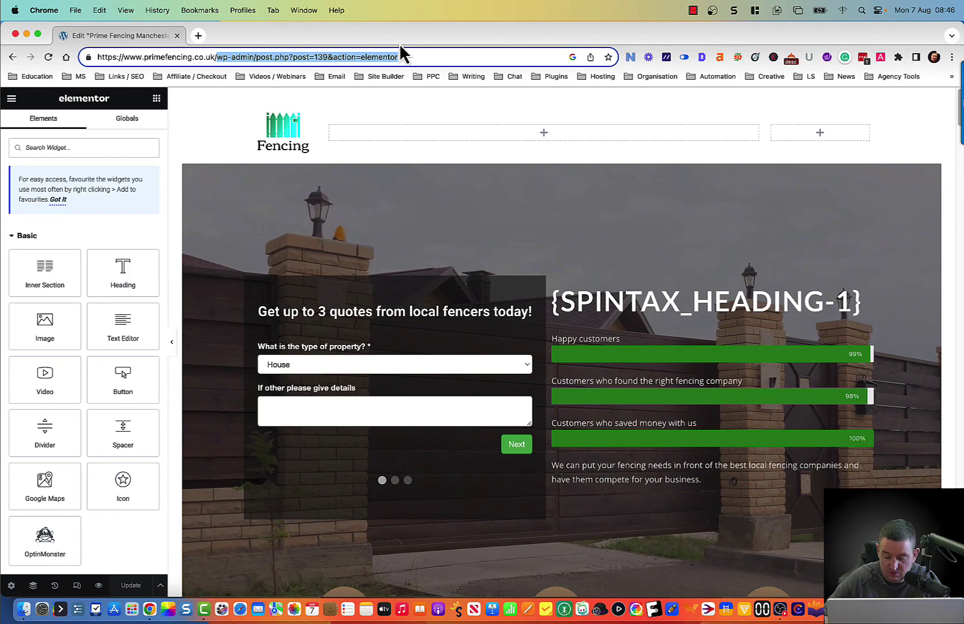
{"action": "key", "text": "BackSpace"}
{"action": "left_click", "coordinate": [198, 36]}
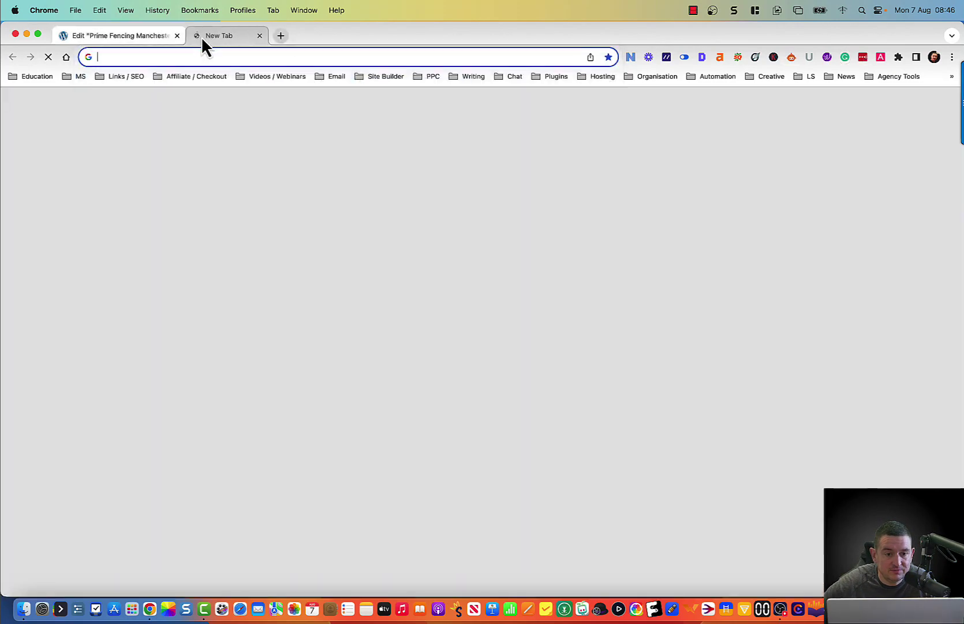
{"action": "type", "text": "screaming"}
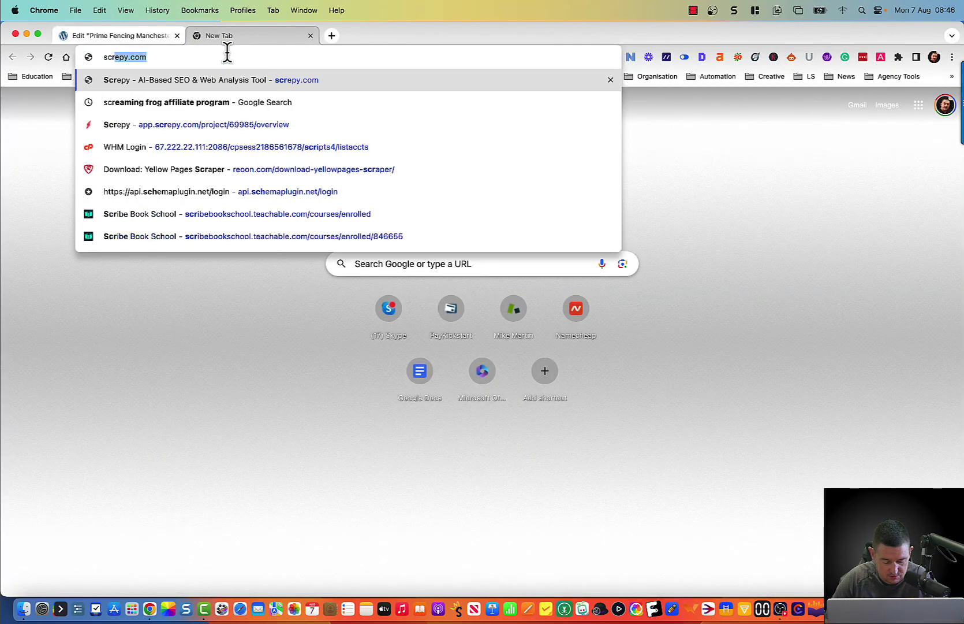
{"action": "type", "text": "frog"}
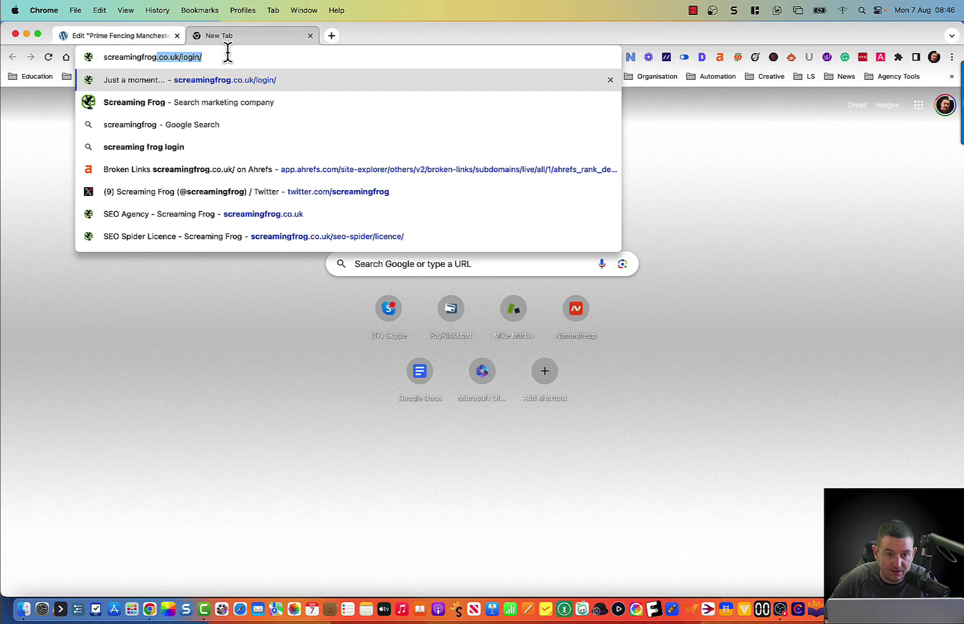
{"action": "key", "text": "Return"}
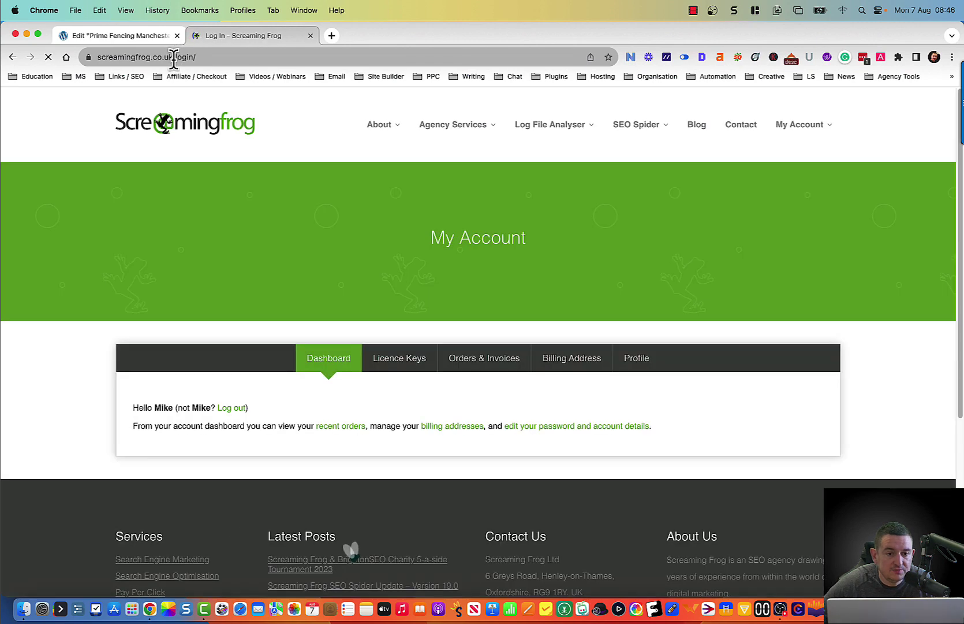
{"action": "left_click_drag", "start_coordinate": [174, 57], "coordinate": [254, 56]}
{"action": "key", "text": "BackSpace"}
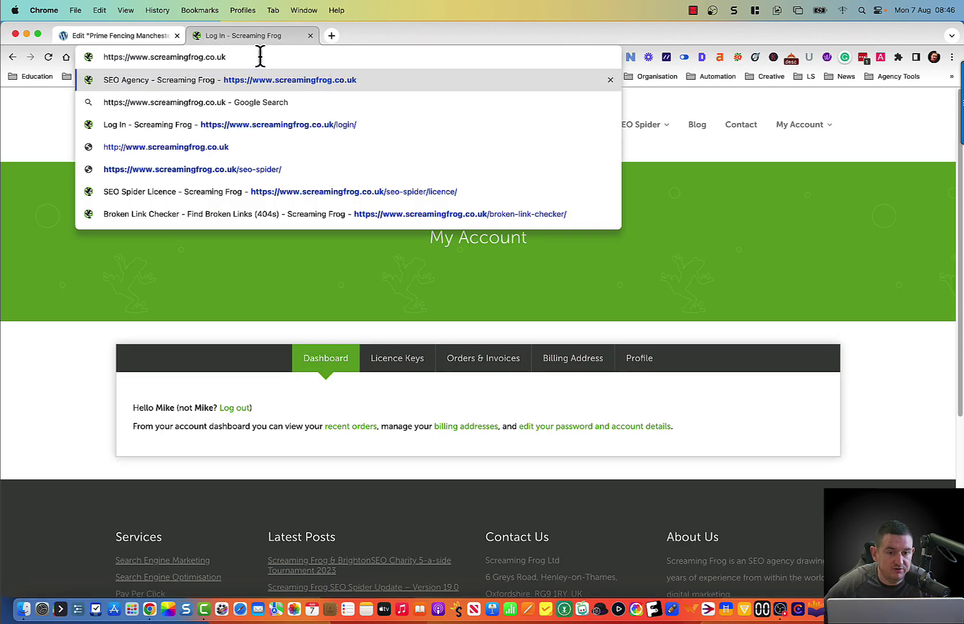
{"action": "key", "text": "Return"}
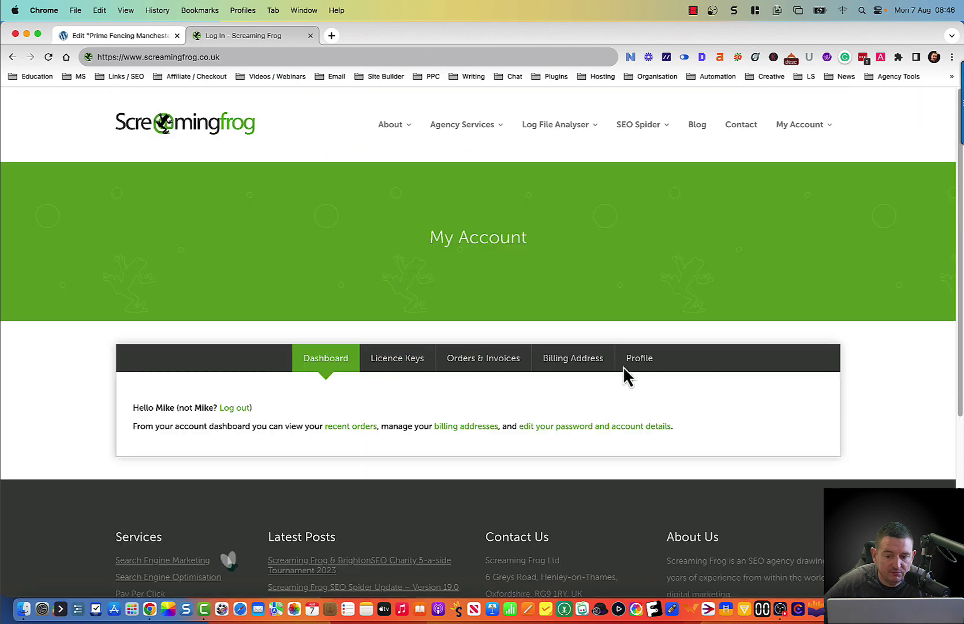
Step: View the macOS download options for SEO Spider, dismiss them and close the Screaming Frog tab
{"action": "mouse_move", "coordinate": [561, 130]}
{"action": "mouse_move", "coordinate": [631, 138]}
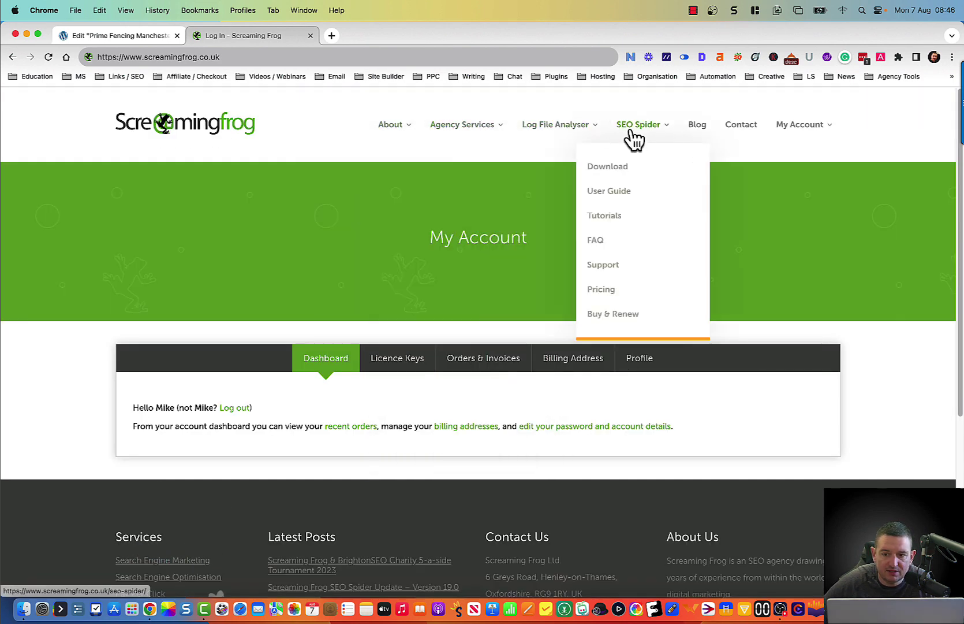
{"action": "left_click", "coordinate": [613, 173]}
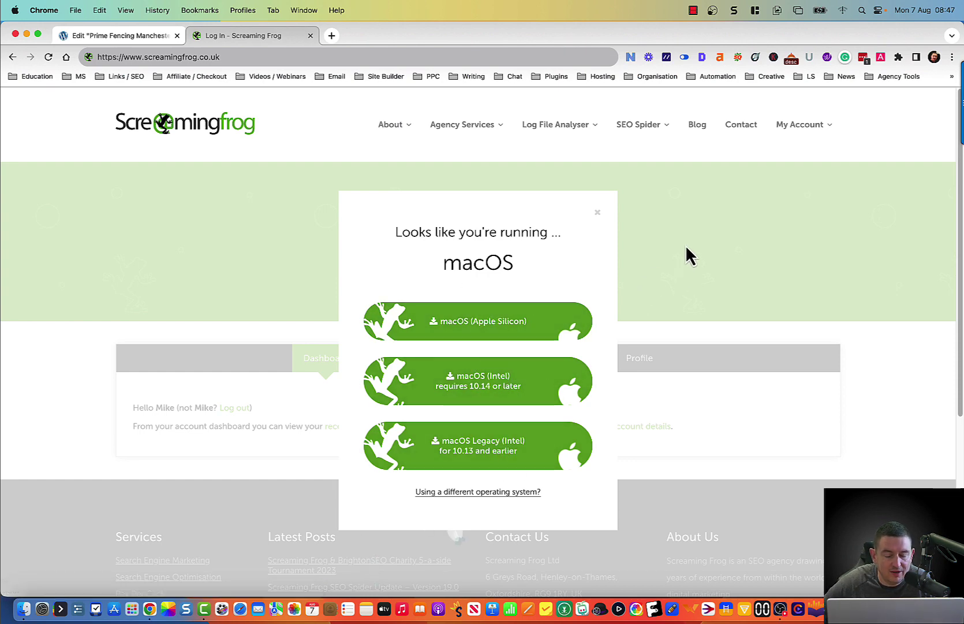
{"action": "left_click", "coordinate": [691, 259]}
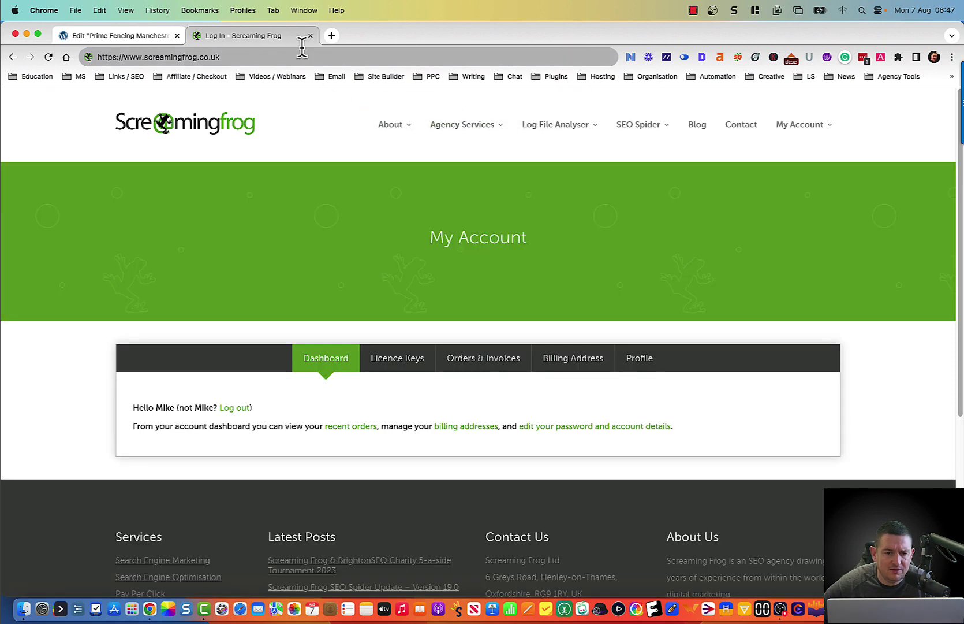
{"action": "left_click", "coordinate": [311, 36]}
{"action": "key", "text": "ctrl+Right"}
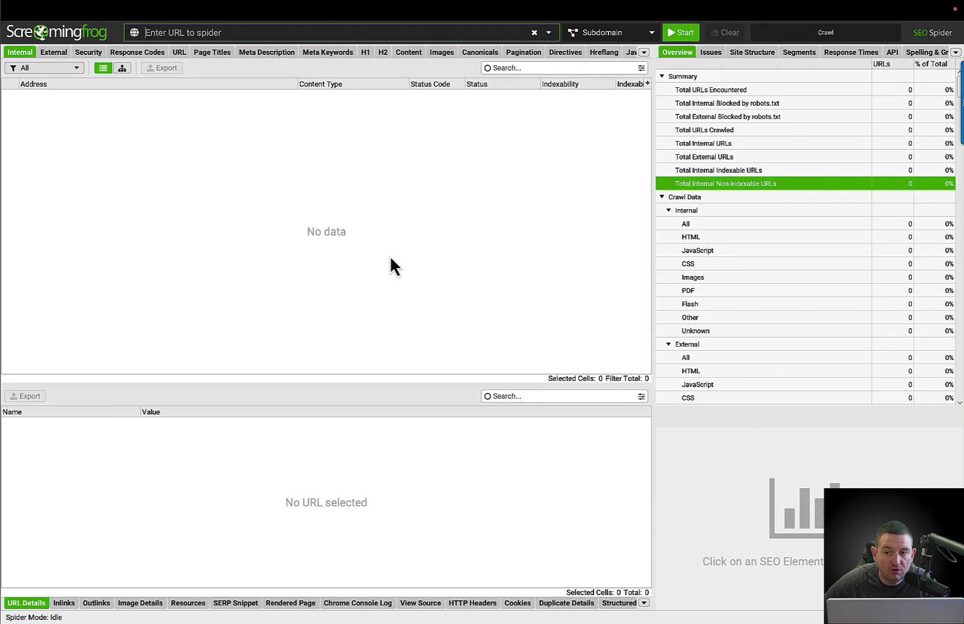
{"action": "key", "text": "ctrl+Left"}
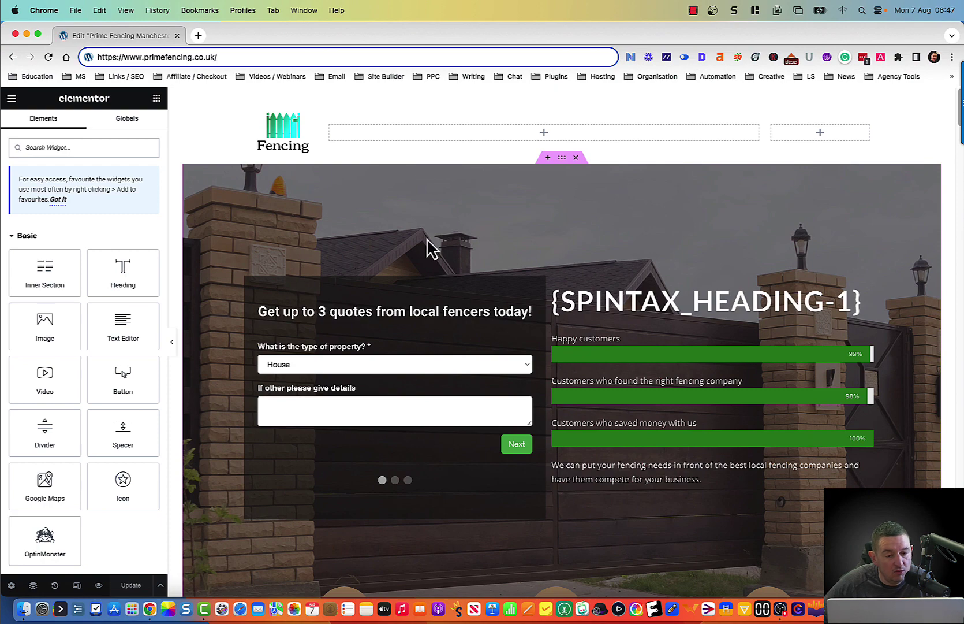
{"action": "left_click", "coordinate": [140, 58]}
{"action": "key", "text": "super+c"}
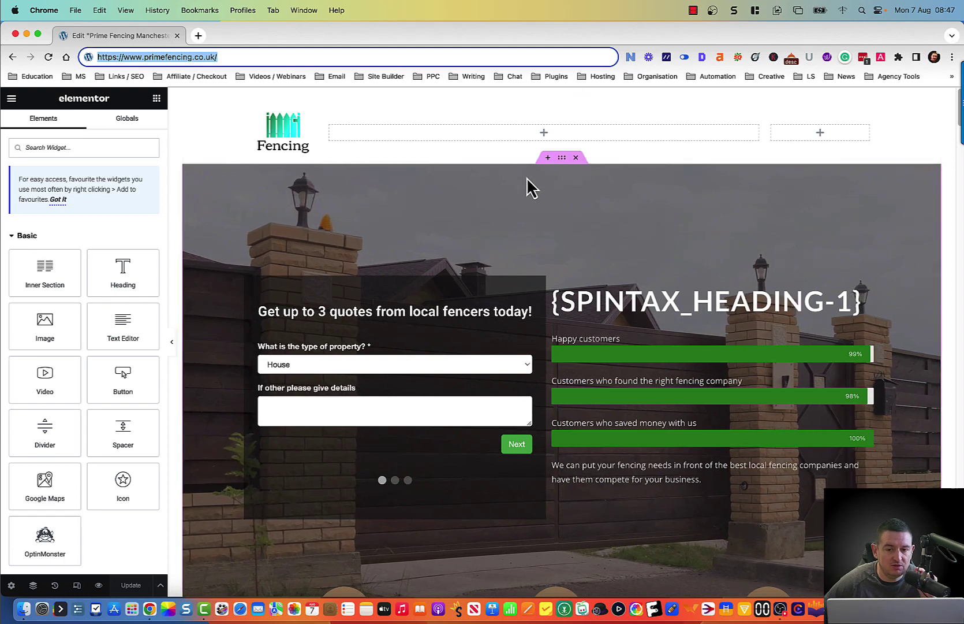
{"action": "key", "text": "ctrl+Right"}
{"action": "mouse_move", "coordinate": [226, 3]}
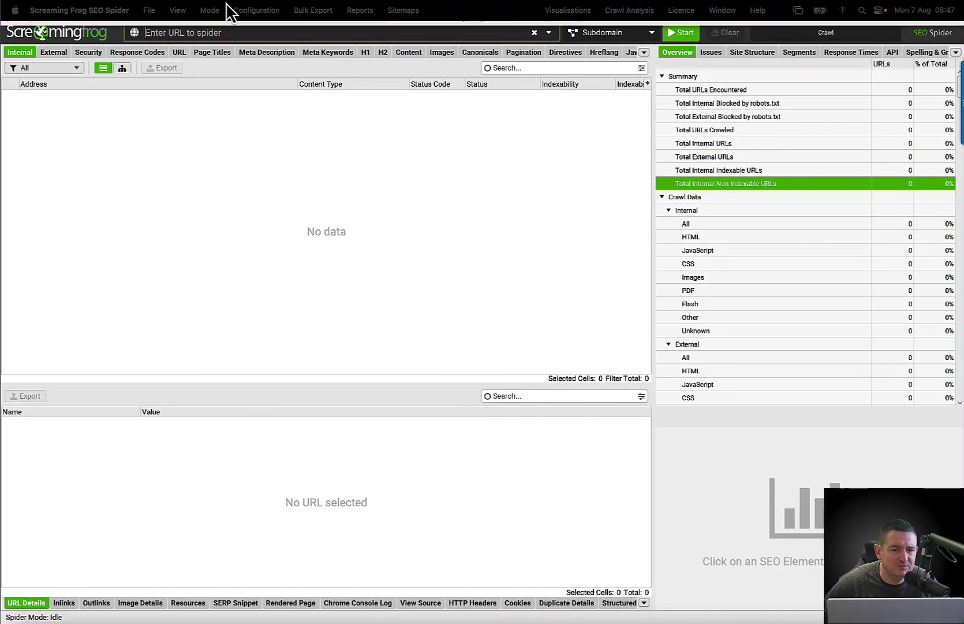
{"action": "left_click", "coordinate": [237, 33]}
{"action": "key", "text": "super+v"}
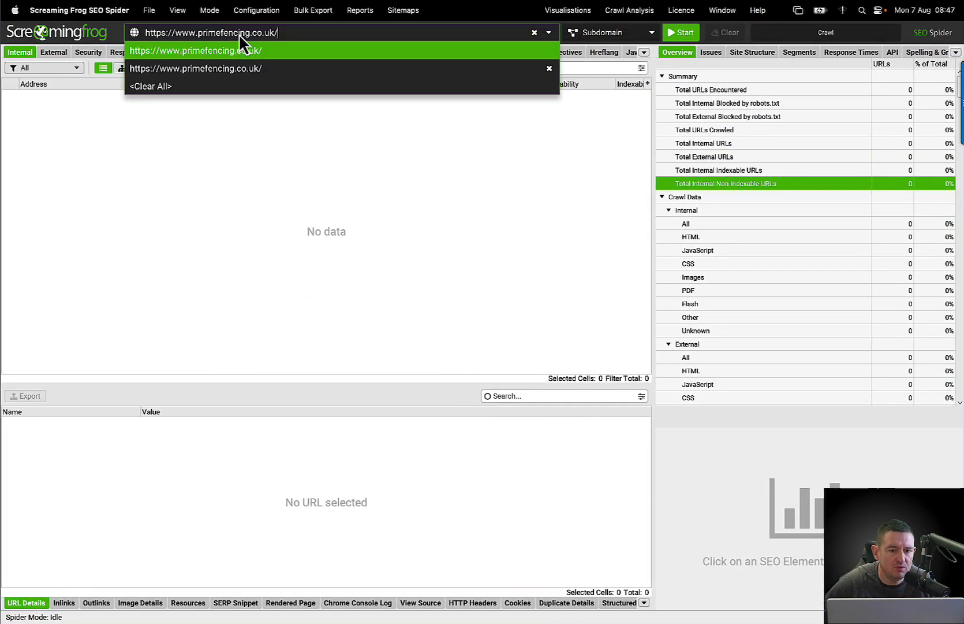
{"action": "left_click", "coordinate": [409, 39]}
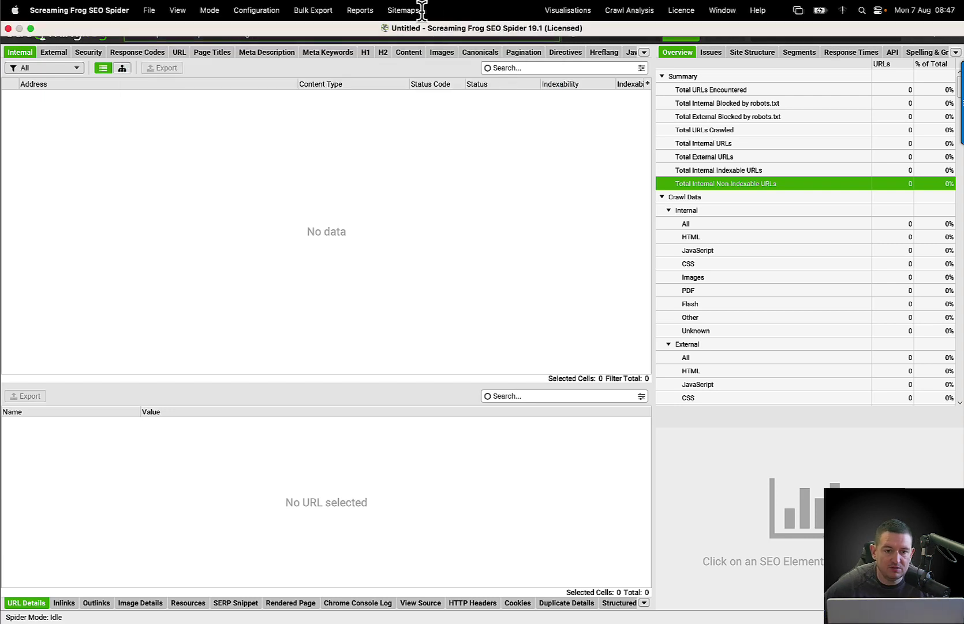
{"action": "left_click", "coordinate": [673, 32]}
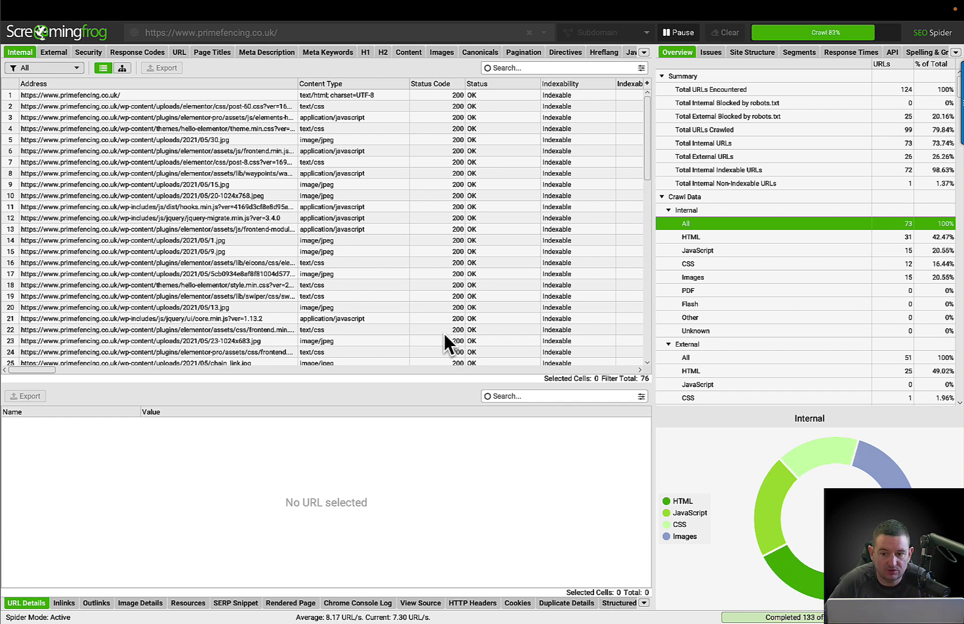
Step: Filter the internal URLs to HTML, inspect the details of the /quotes/139/ page, and show all internal URLs again
{"action": "left_click", "coordinate": [708, 237]}
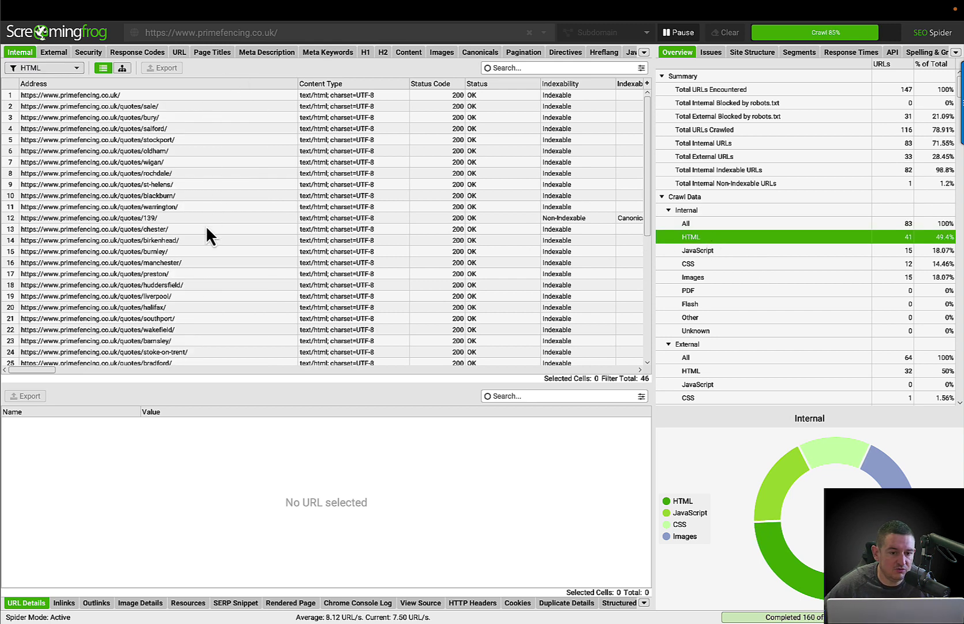
{"action": "scroll", "coordinate": [214, 231], "scroll_direction": "down", "scroll_amount": 1}
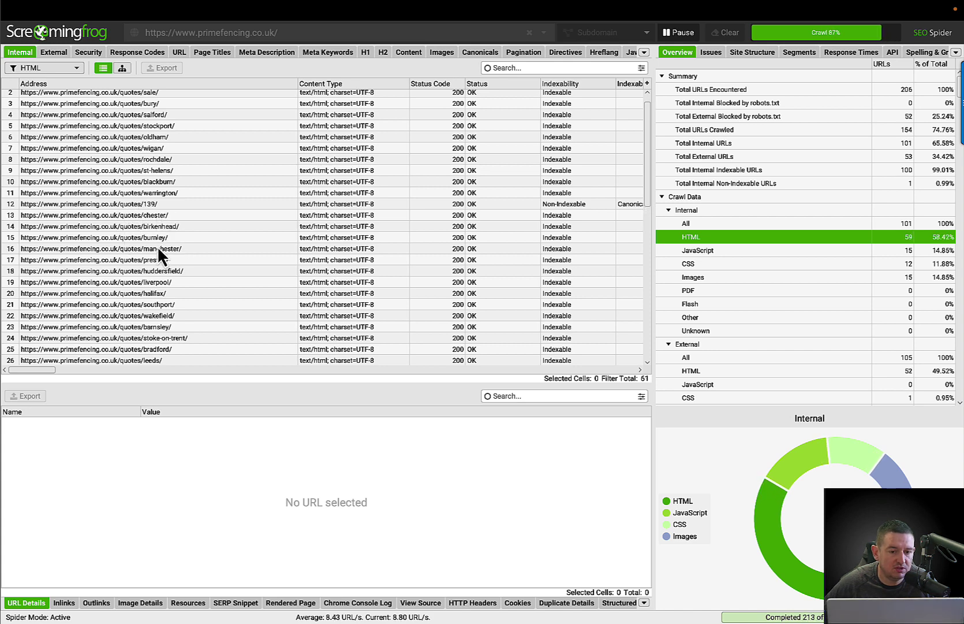
{"action": "scroll", "coordinate": [199, 98], "scroll_direction": "up", "scroll_amount": 1}
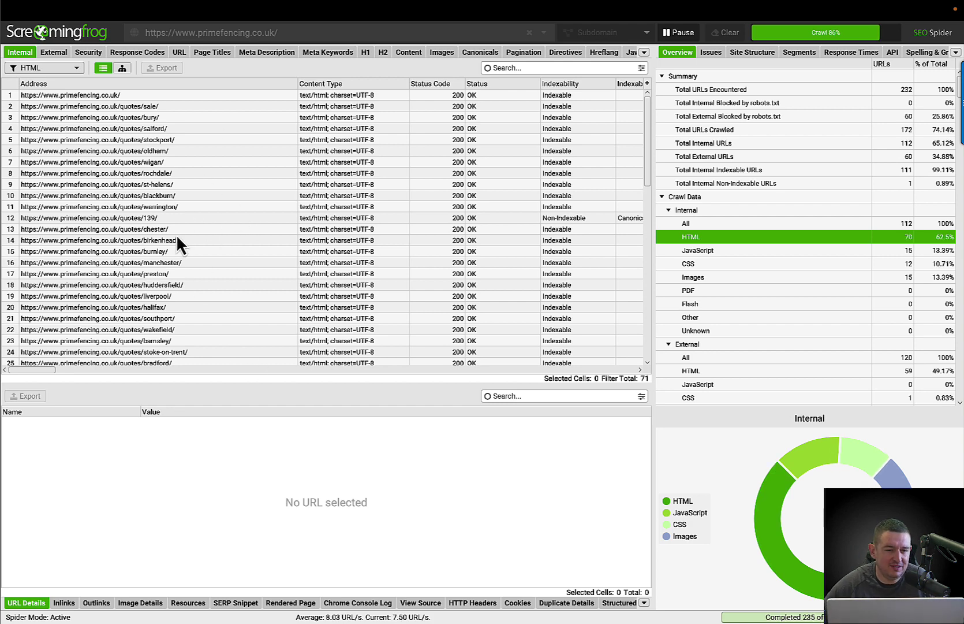
{"action": "left_click", "coordinate": [168, 218]}
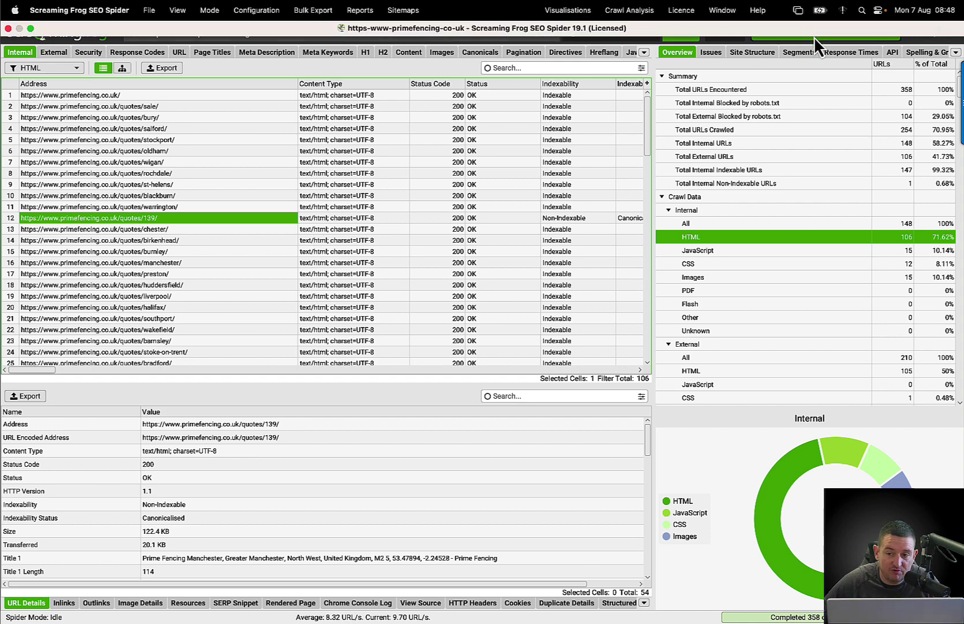
{"action": "left_click", "coordinate": [694, 225]}
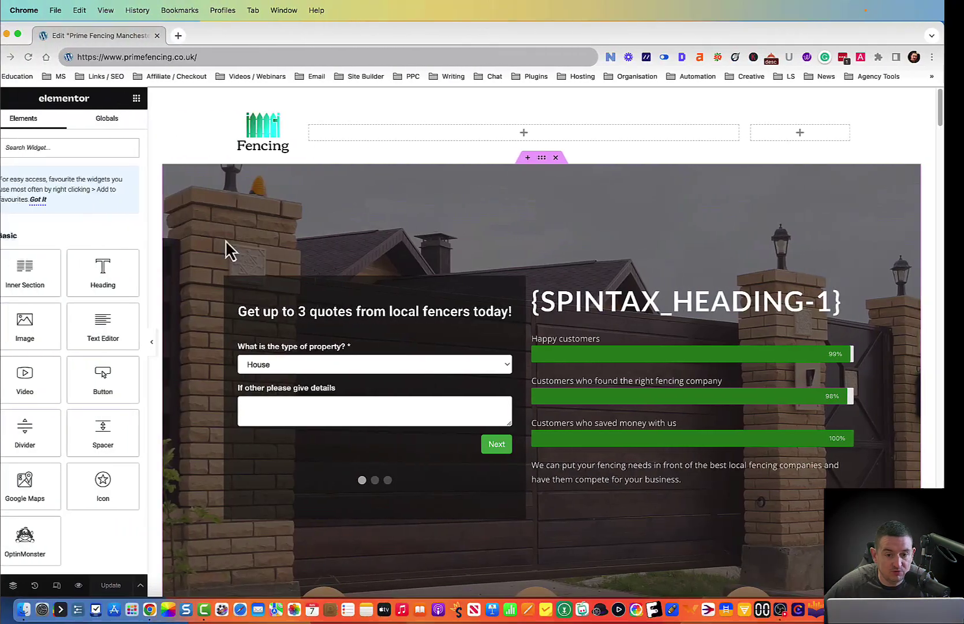
Step: Load the Prime Fencing home page in Chrome and return to the crawl results in Screaming Frog SEO Spider
{"action": "left_click", "coordinate": [230, 57]}
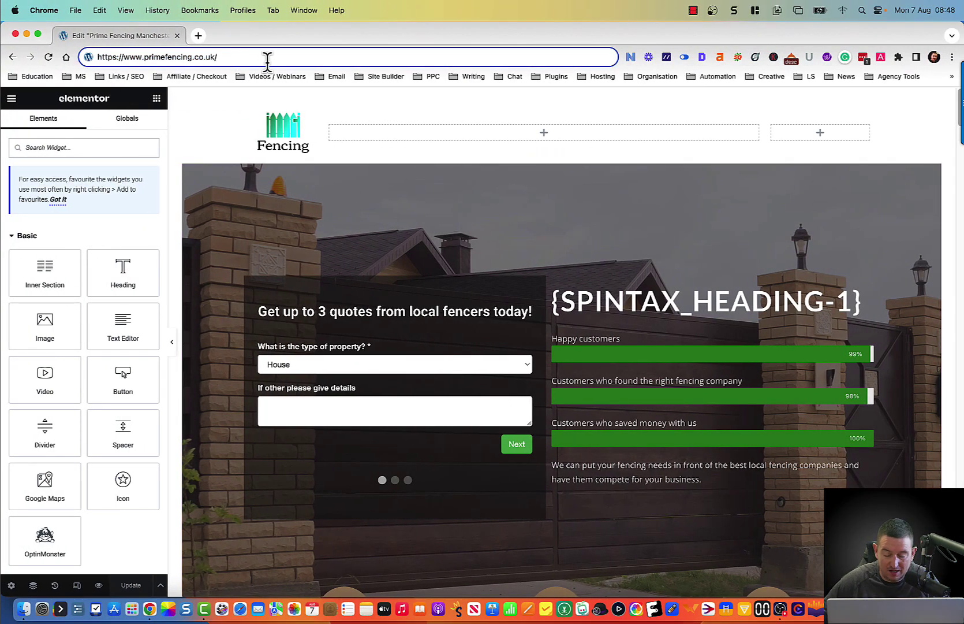
{"action": "key", "text": "Return"}
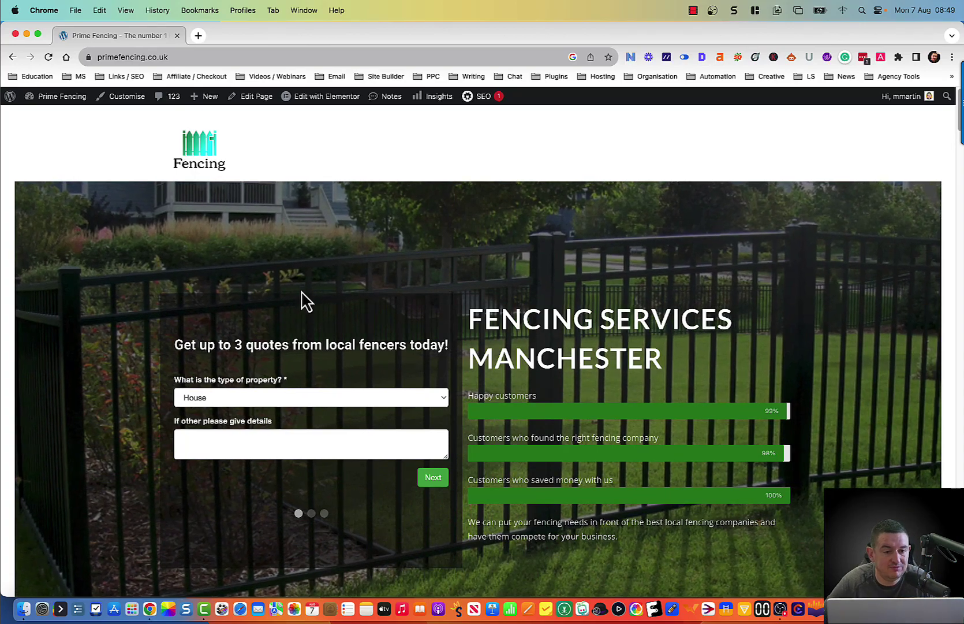
{"action": "key", "text": "ctrl+Right"}
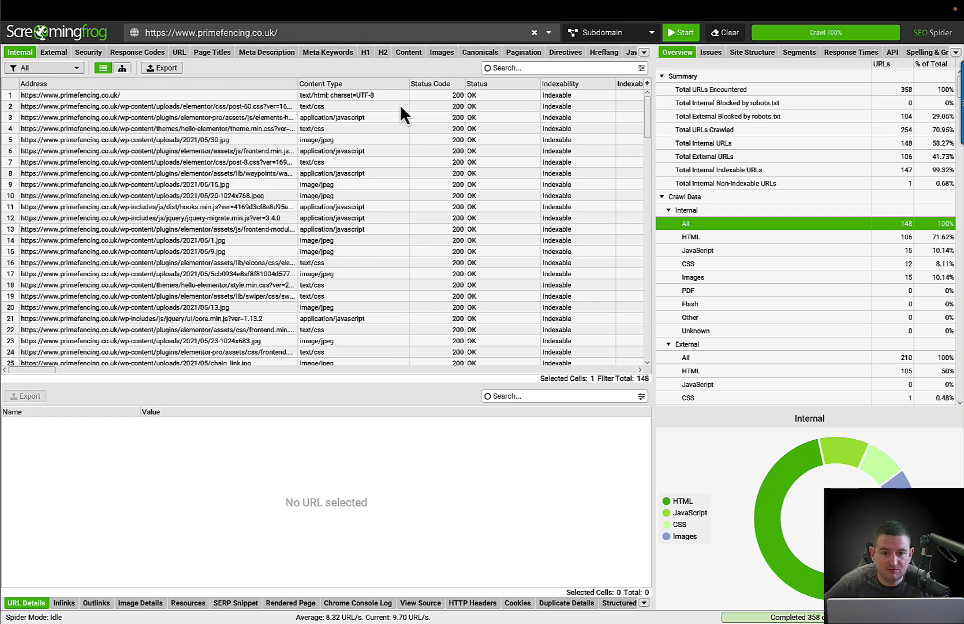
Step: Show the crawl's issue list and enlarge its pane so more issues fit above the details area
{"action": "left_click", "coordinate": [714, 53]}
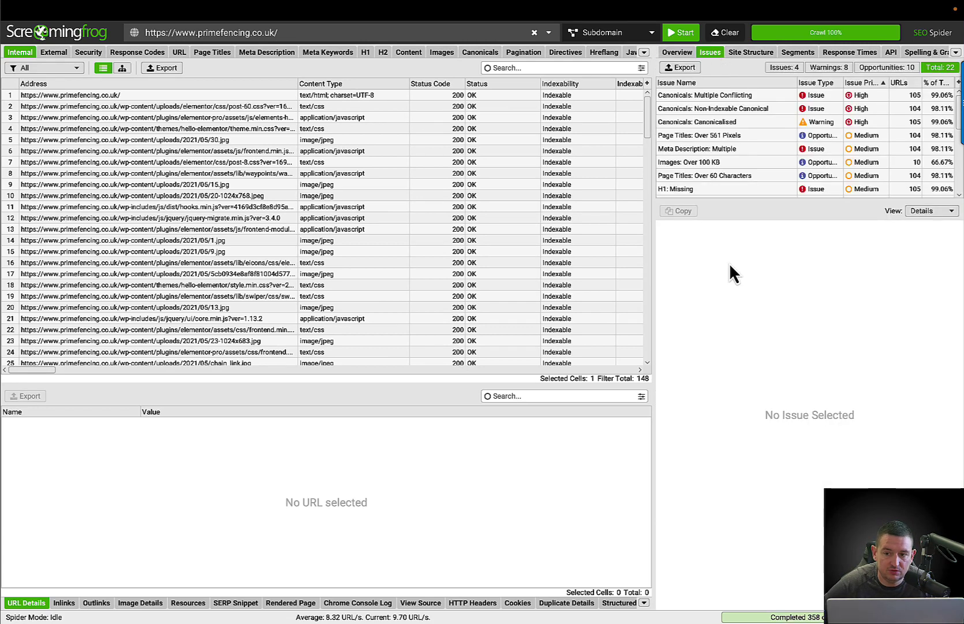
{"action": "scroll", "coordinate": [754, 179], "scroll_direction": "down", "scroll_amount": 5}
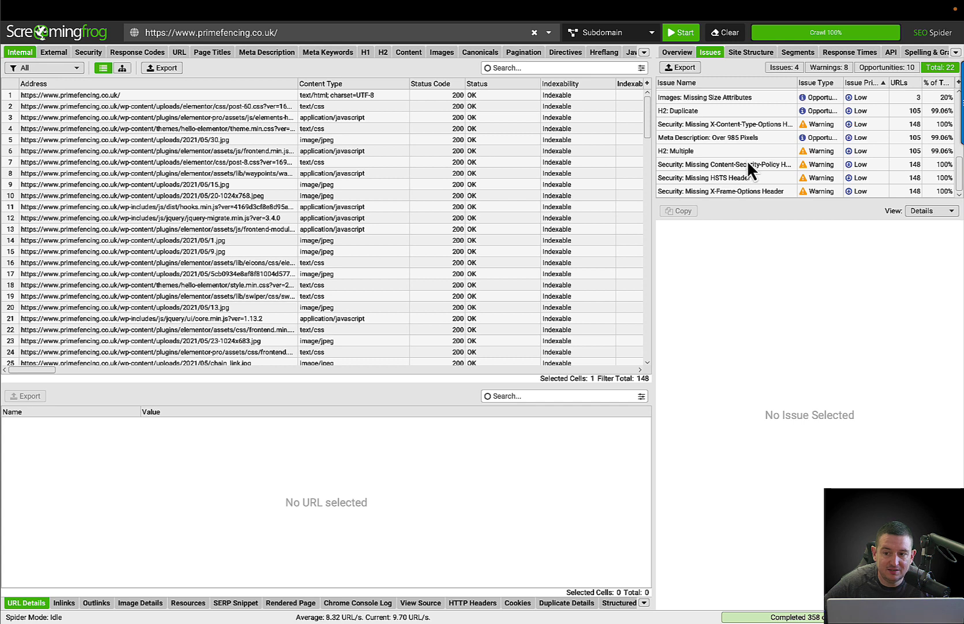
{"action": "scroll", "coordinate": [747, 160], "scroll_direction": "up", "scroll_amount": 5}
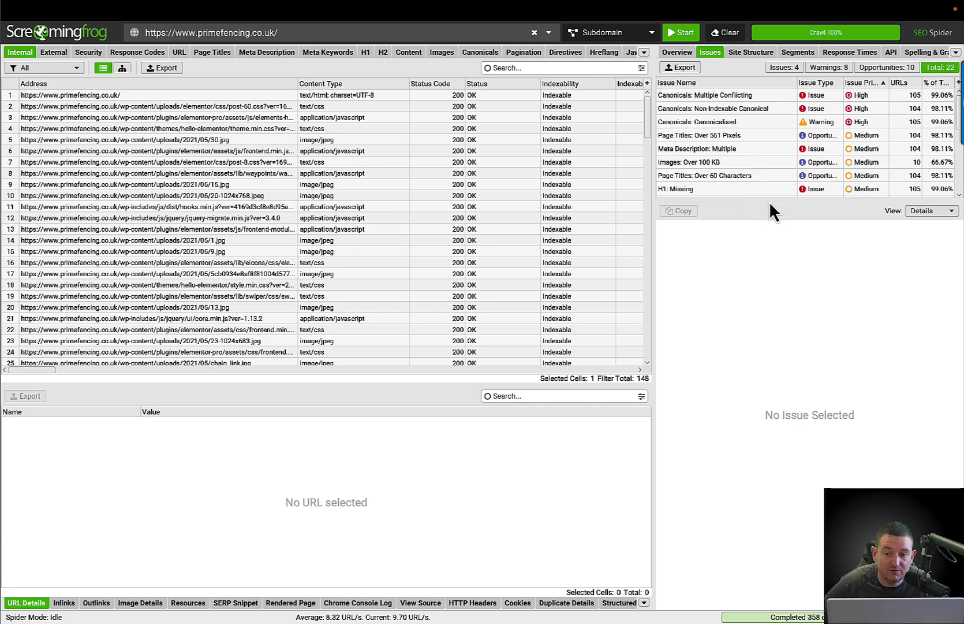
{"action": "left_click_drag", "start_coordinate": [769, 199], "coordinate": [777, 321]}
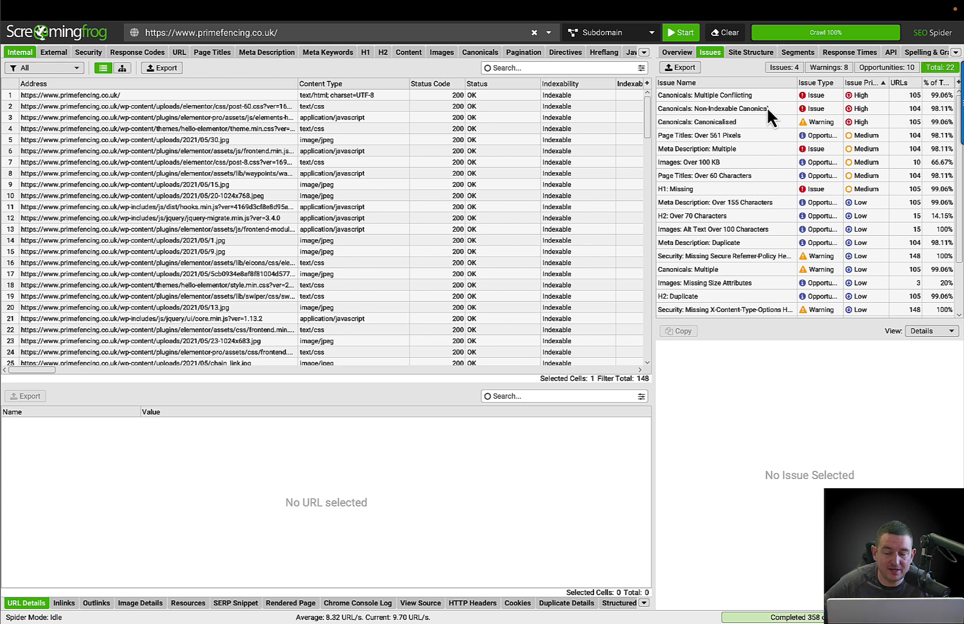
Step: Sort the issue list by priority with the High priority issues first
{"action": "left_click", "coordinate": [860, 84]}
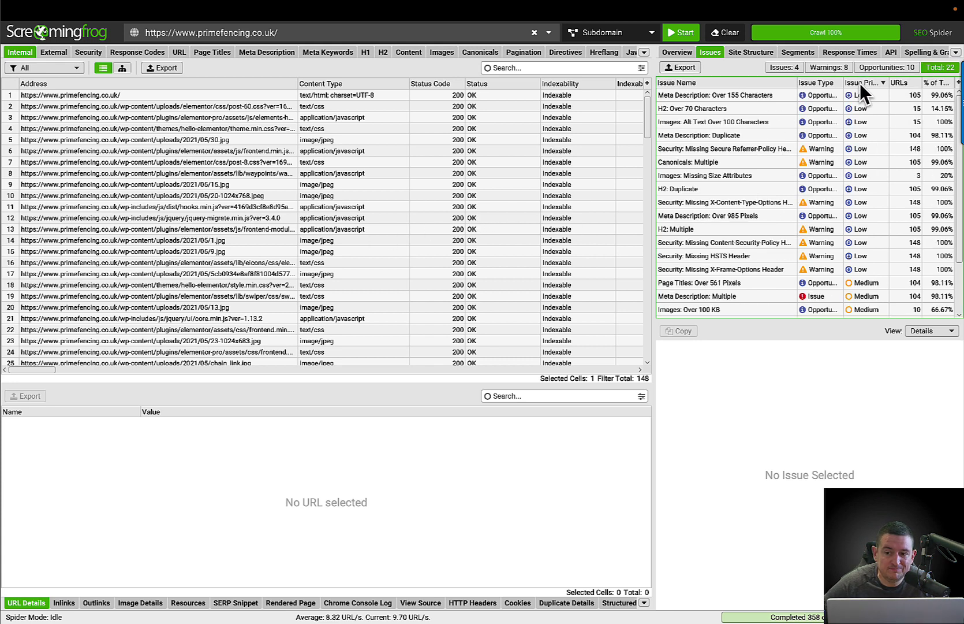
{"action": "left_click", "coordinate": [860, 83]}
{"action": "left_click", "coordinate": [862, 85]}
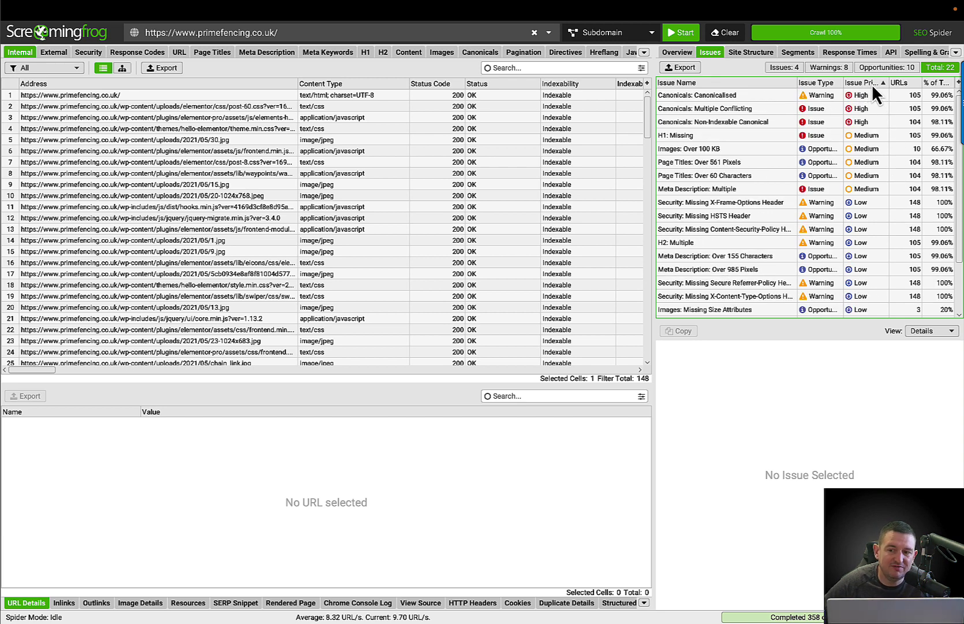
{"action": "left_click", "coordinate": [873, 87]}
{"action": "left_click", "coordinate": [872, 83]}
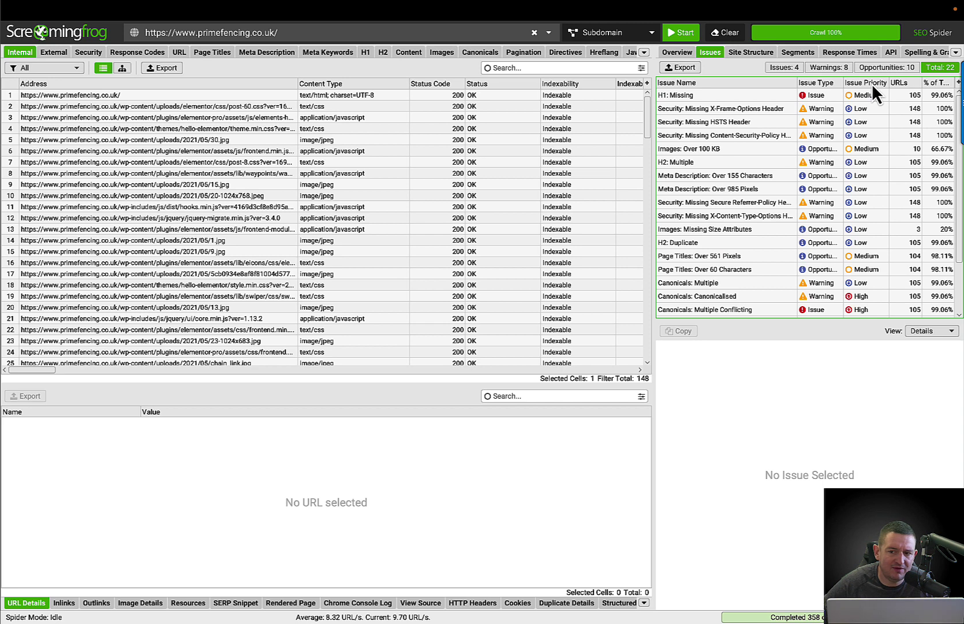
{"action": "left_click", "coordinate": [872, 83]}
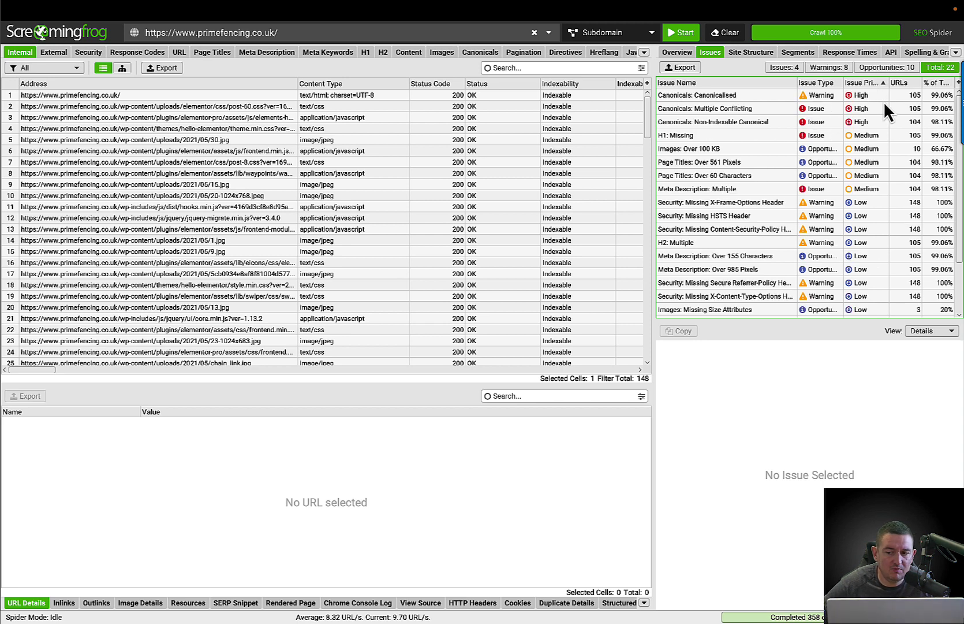
Step: List the URLs with the Canonicals: Canonicalised issue and open the /quotes/bury/ page in the browser
{"action": "left_click", "coordinate": [742, 94]}
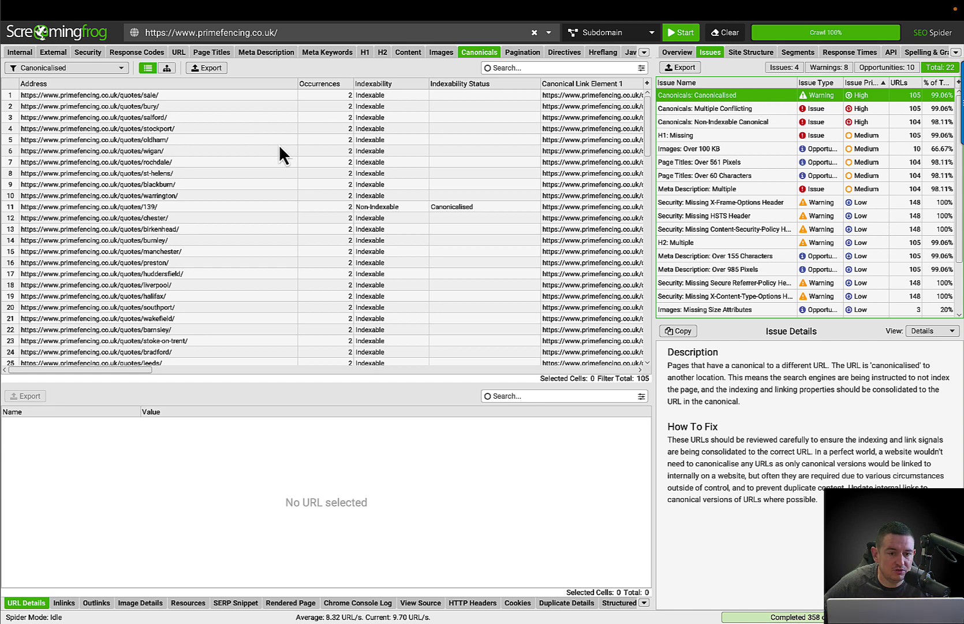
{"action": "left_click", "coordinate": [204, 106]}
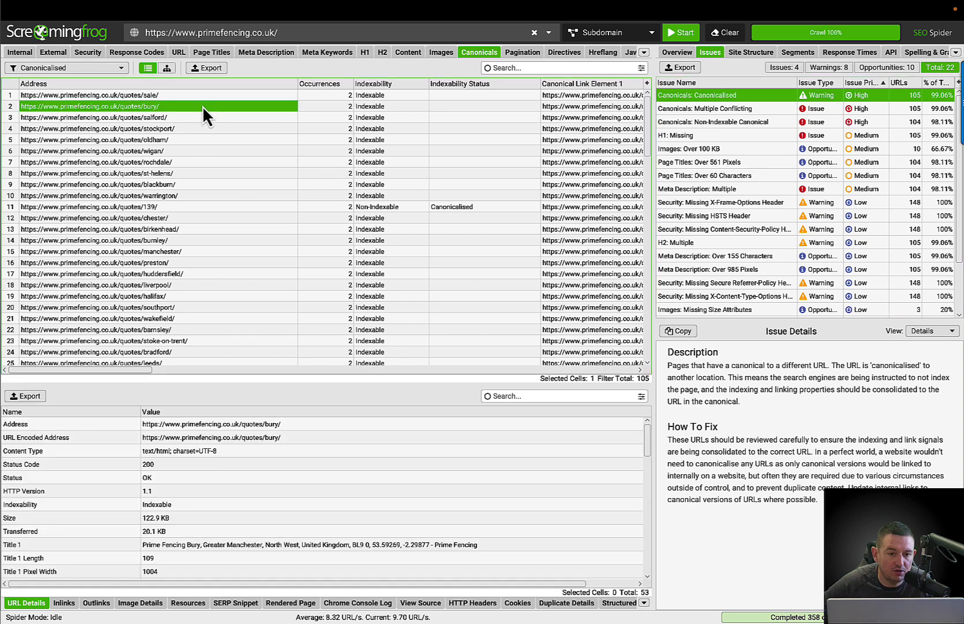
{"action": "right_click", "coordinate": [185, 109]}
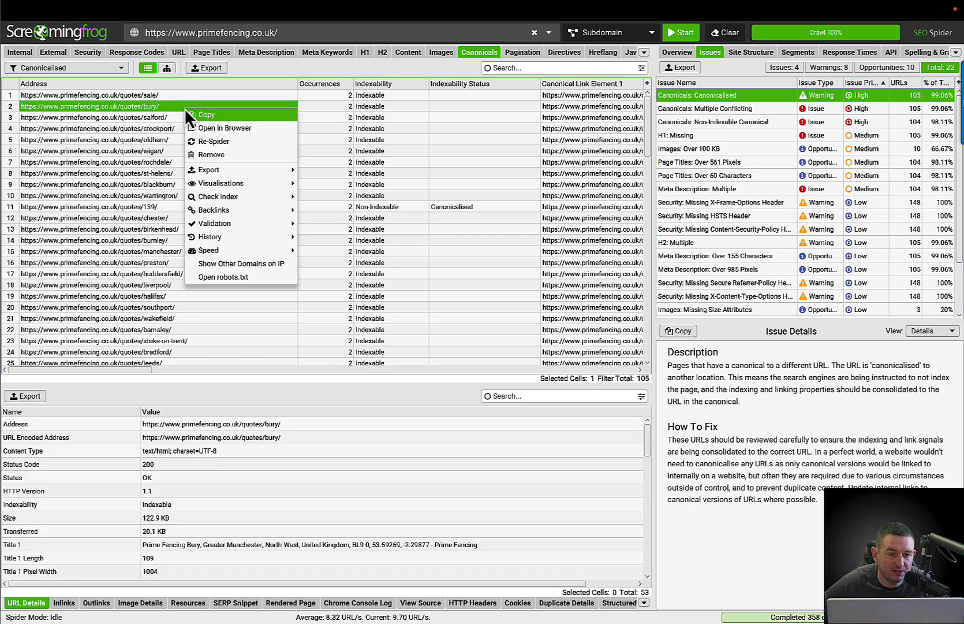
{"action": "left_click", "coordinate": [223, 128]}
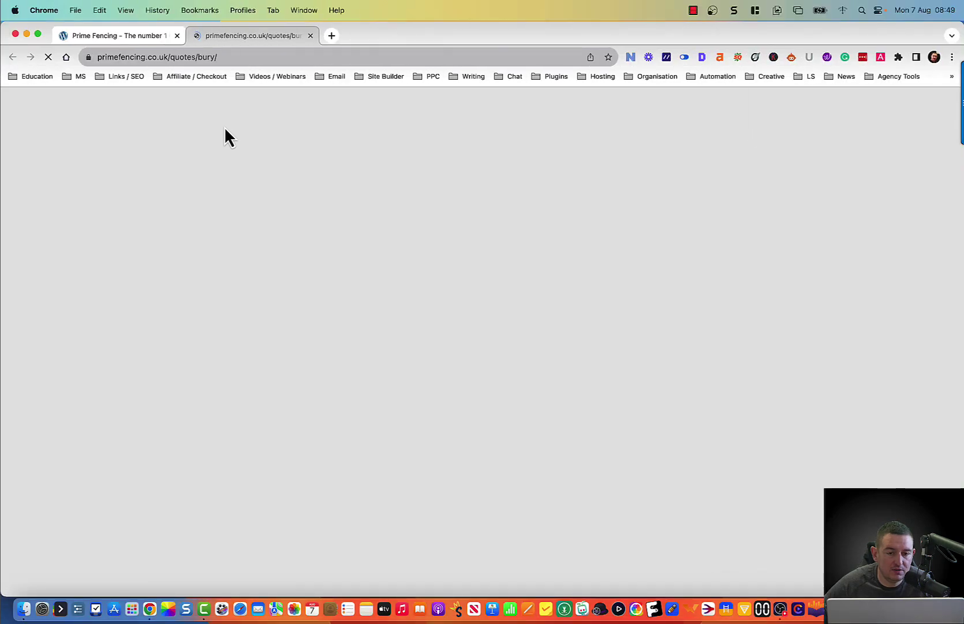
Step: Switch to the Bury page in Chrome and examine its URL and canonical with the Detailed SEO Extension
{"action": "key", "text": "ctrl+Right"}
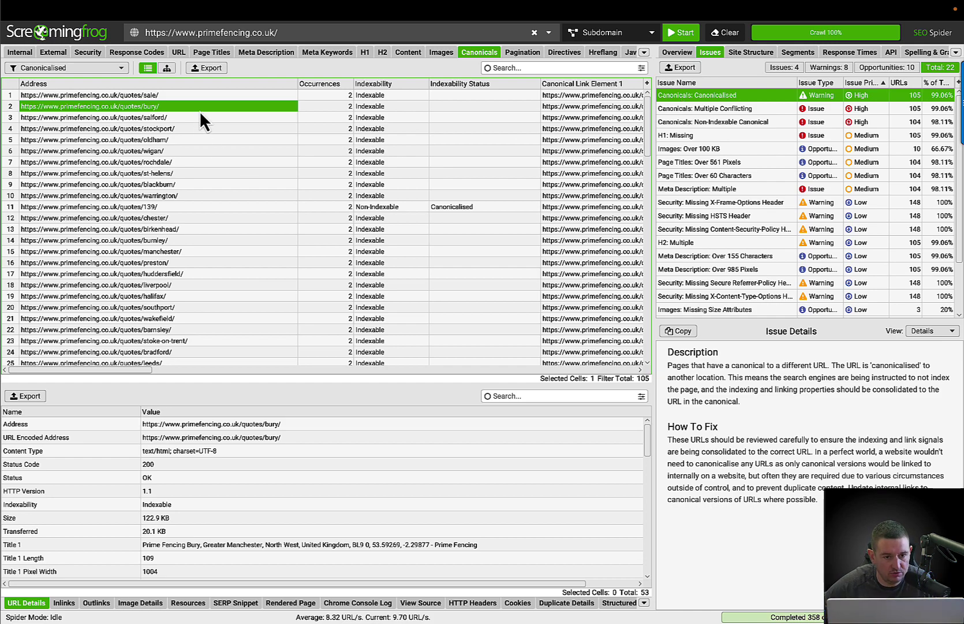
{"action": "key", "text": "ctrl+Left"}
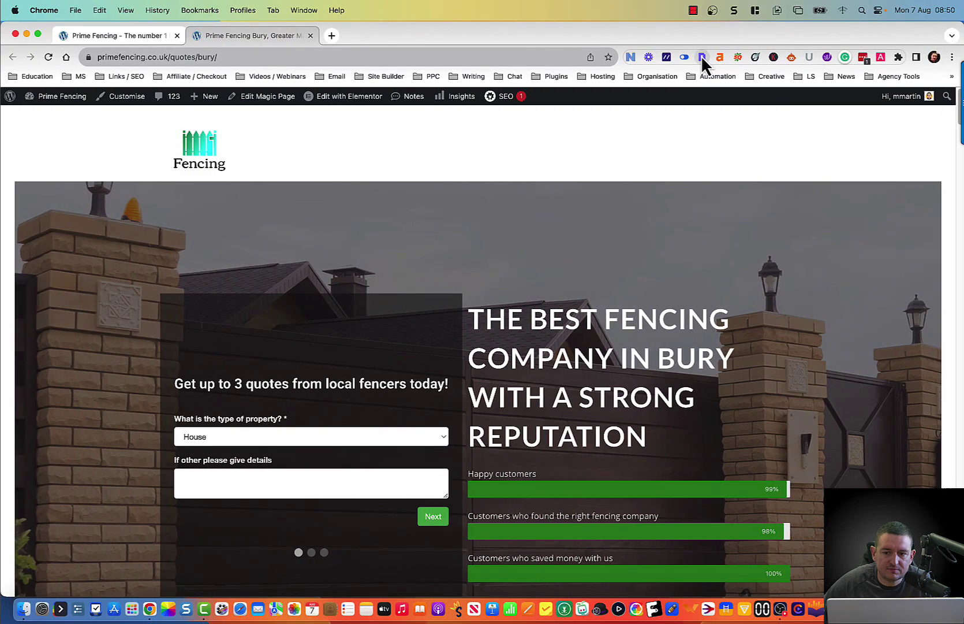
{"action": "left_click", "coordinate": [703, 58]}
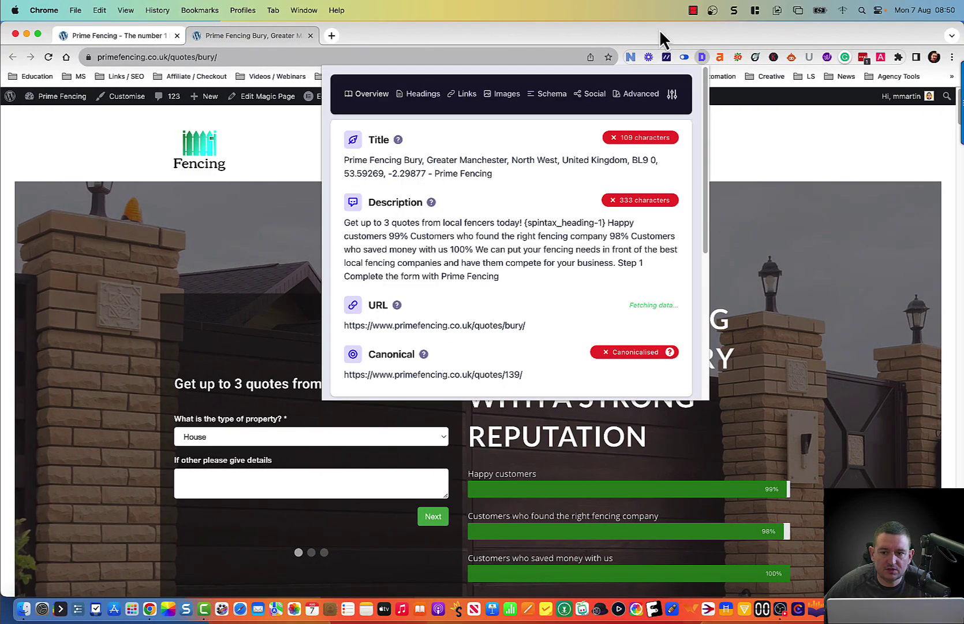
{"action": "left_click", "coordinate": [700, 56]}
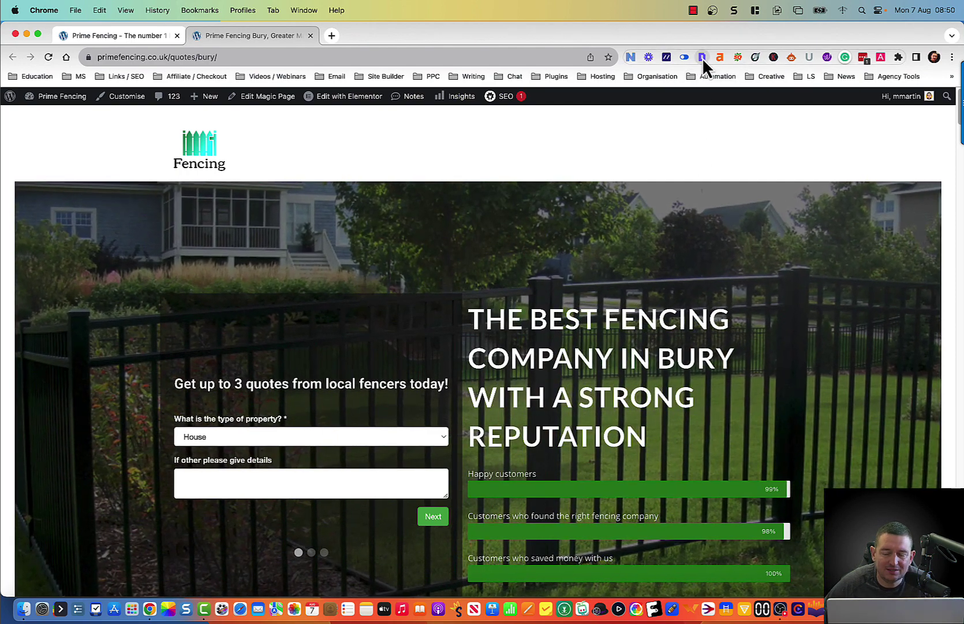
{"action": "left_click", "coordinate": [702, 58]}
{"action": "left_click", "coordinate": [702, 58]}
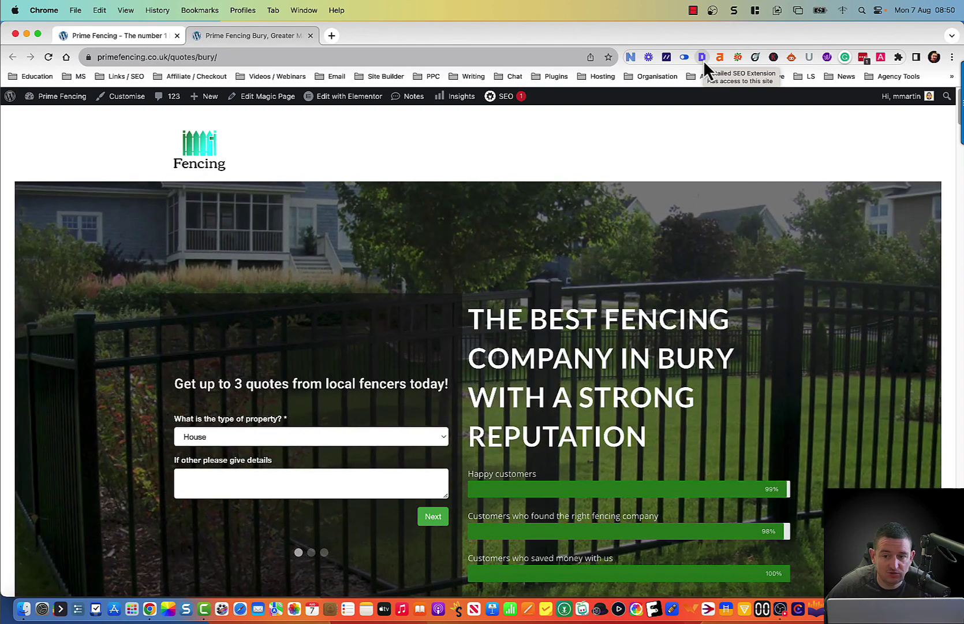
{"action": "left_click", "coordinate": [719, 58]}
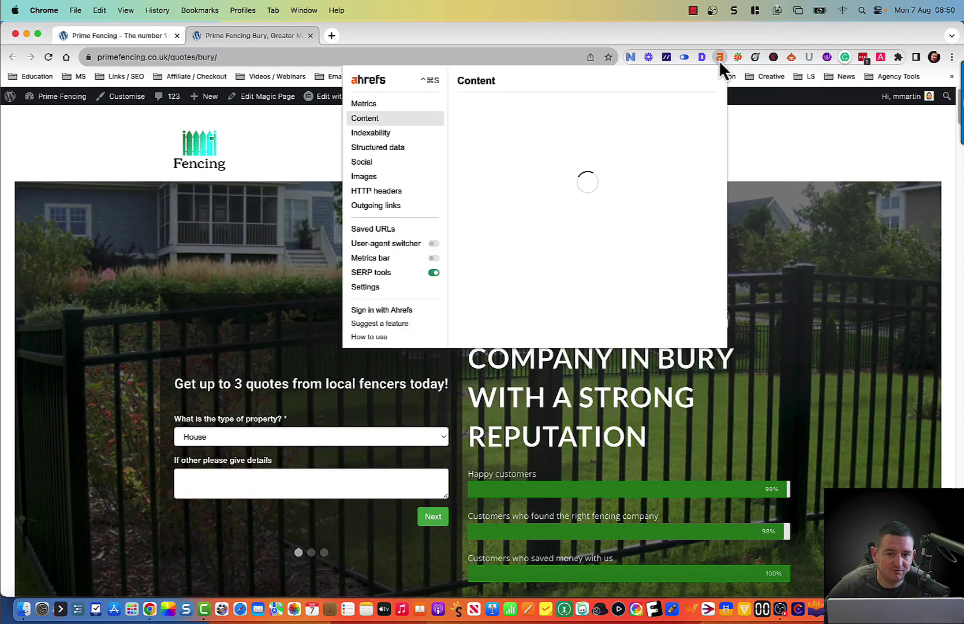
{"action": "left_click", "coordinate": [719, 58]}
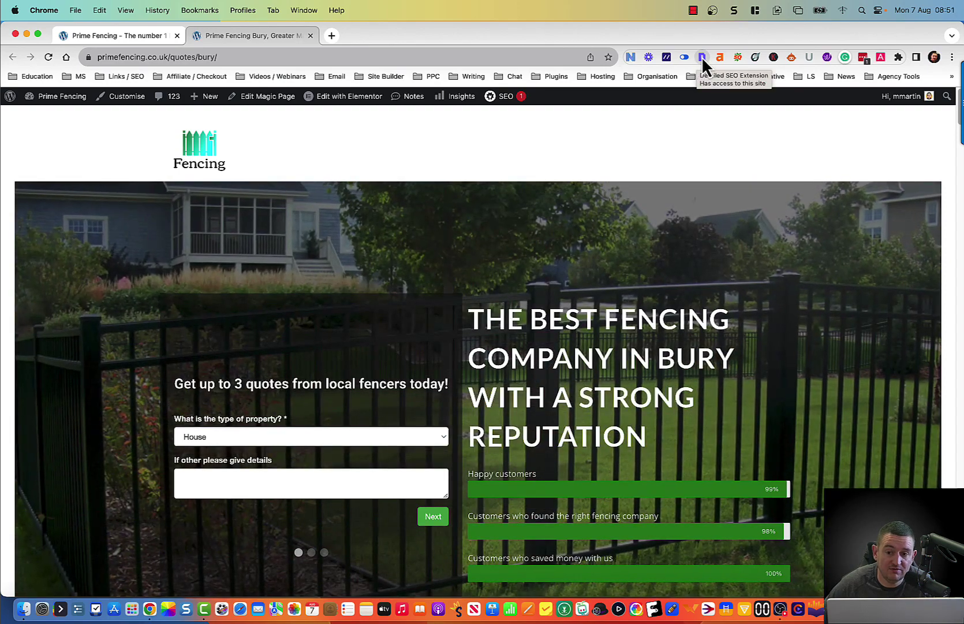
{"action": "left_click", "coordinate": [702, 57]}
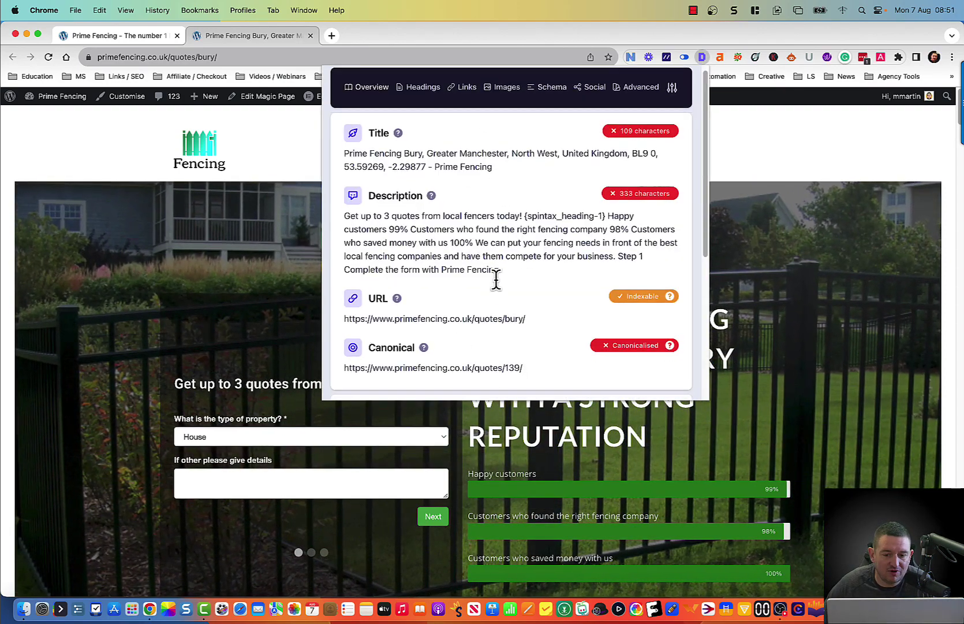
{"action": "scroll", "coordinate": [497, 280], "scroll_direction": "down", "scroll_amount": 2}
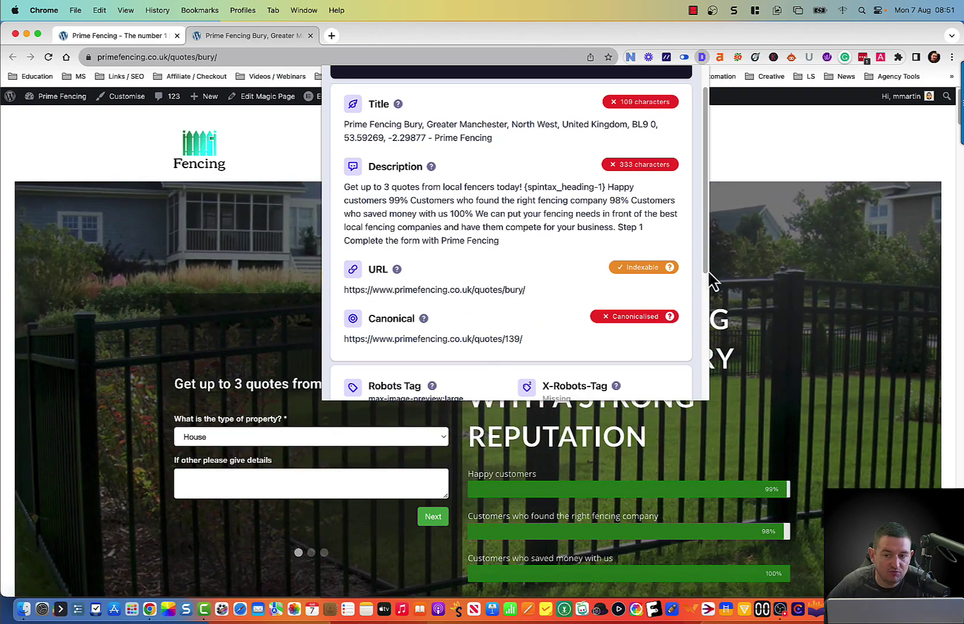
Step: Return to Screaming Frog SEO Spider and compare the details of the Canonicalised and Multiple Conflicting canonical issues
{"action": "key", "text": "ctrl+Right"}
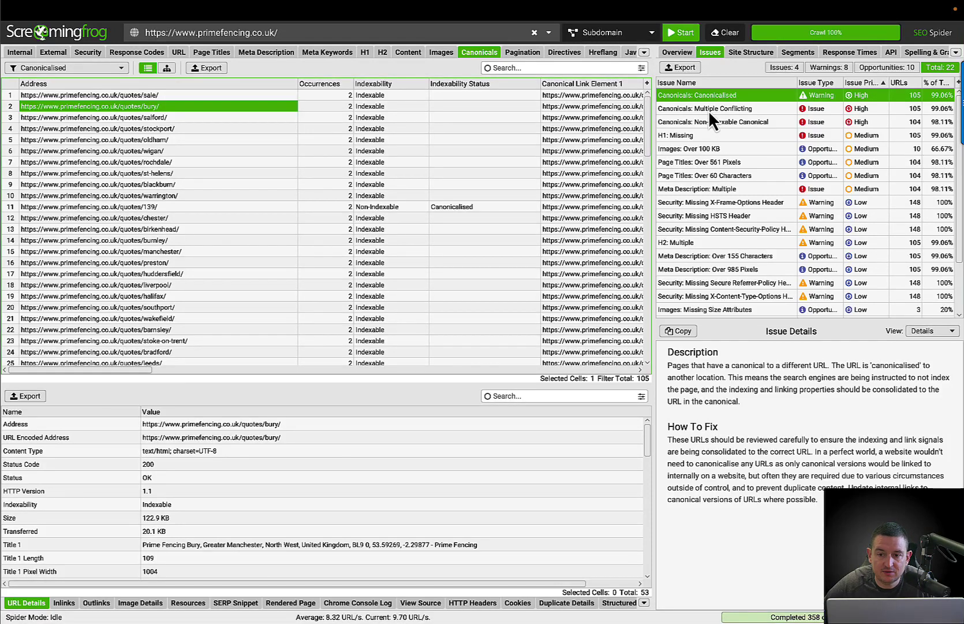
{"action": "left_click", "coordinate": [721, 108]}
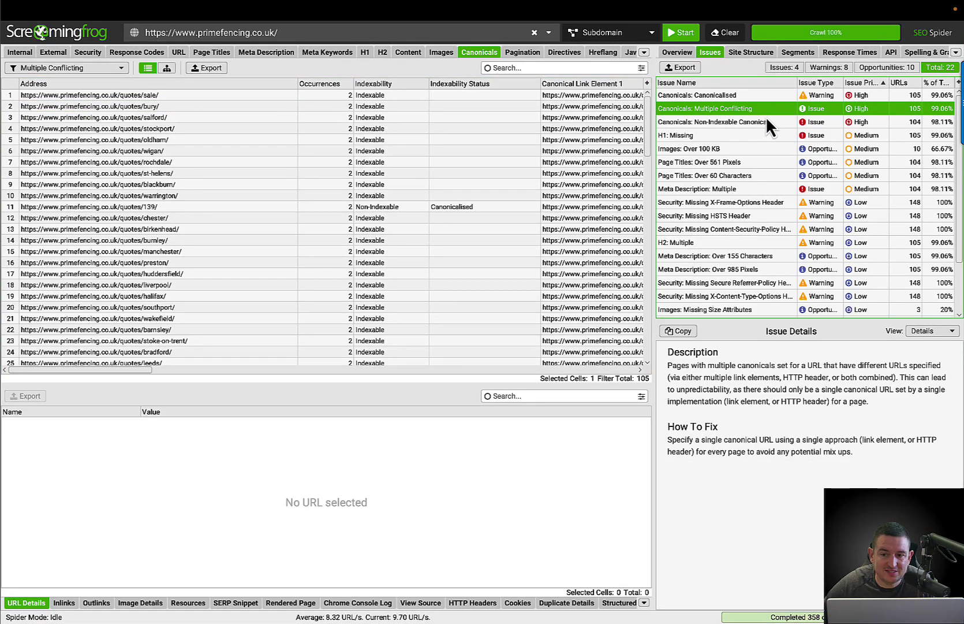
{"action": "left_click", "coordinate": [726, 96]}
{"action": "left_click", "coordinate": [725, 108]}
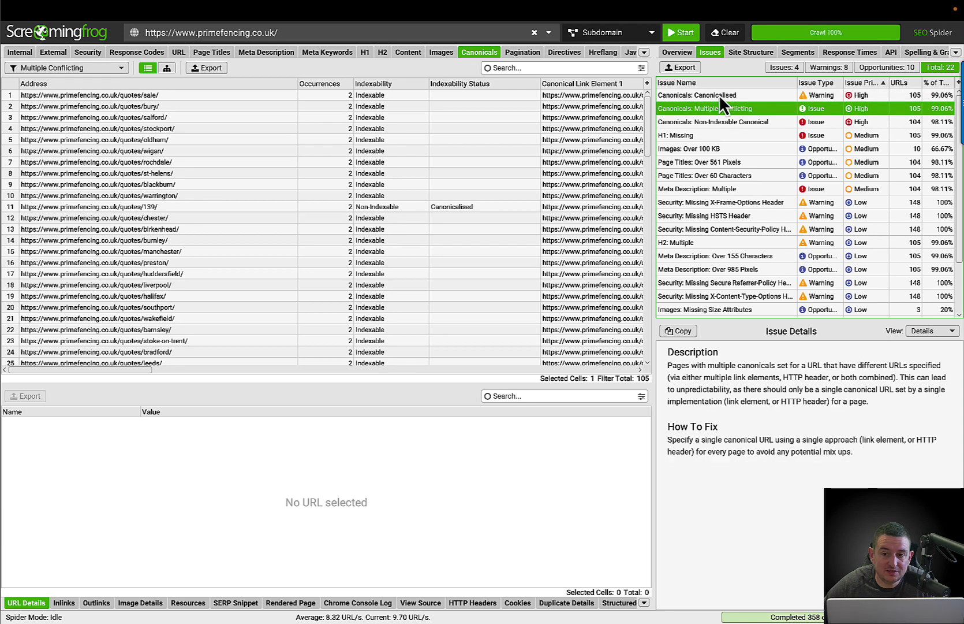
{"action": "left_click", "coordinate": [720, 96]}
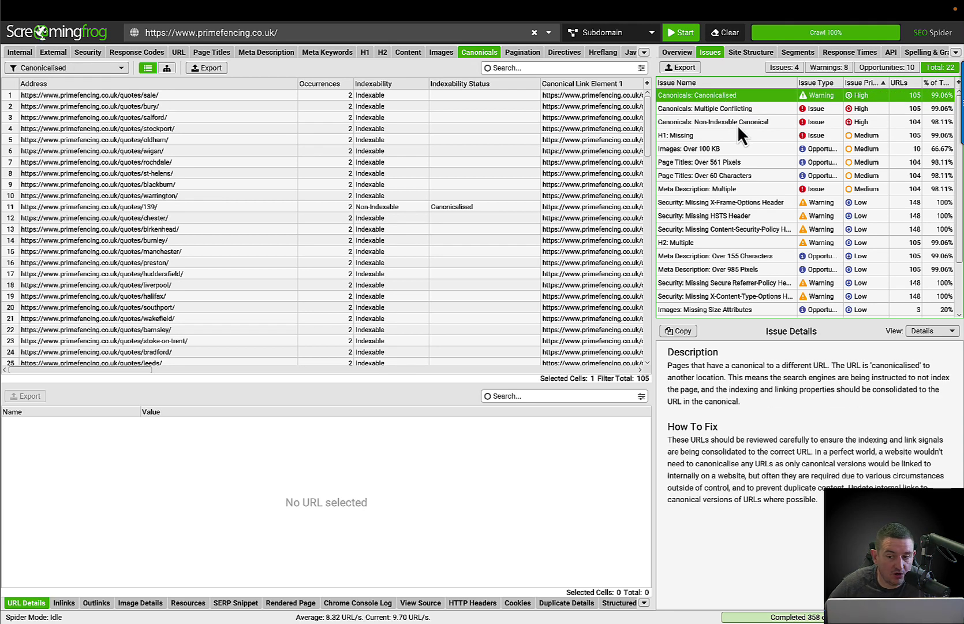
{"action": "left_click", "coordinate": [734, 110]}
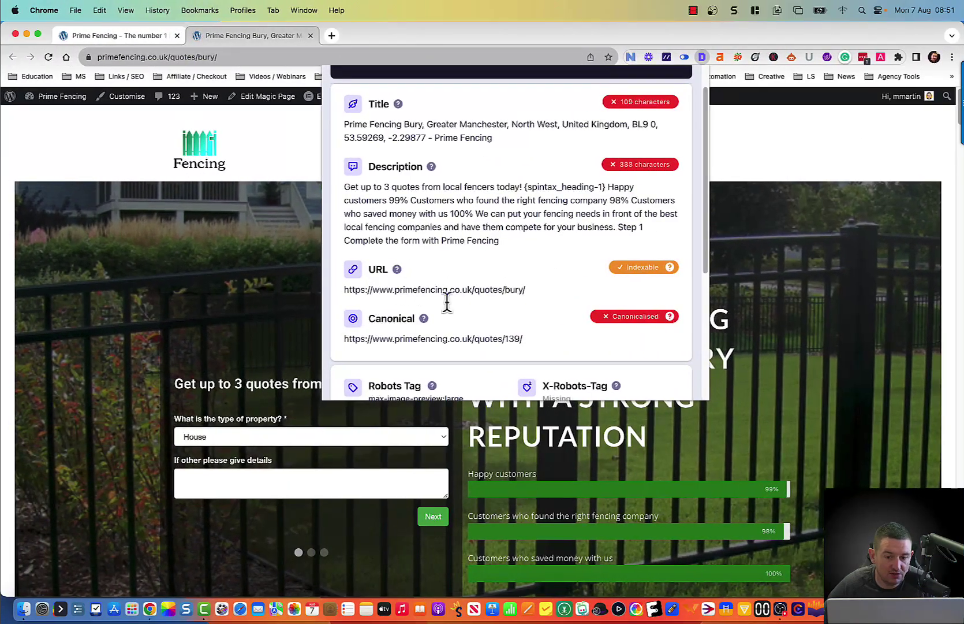
Step: Switch to Chrome, highlight the Bury page's URL and its canonical in the Detailed SEO Extension, and close the extension
{"action": "scroll", "coordinate": [418, 300], "scroll_direction": "down", "scroll_amount": 1}
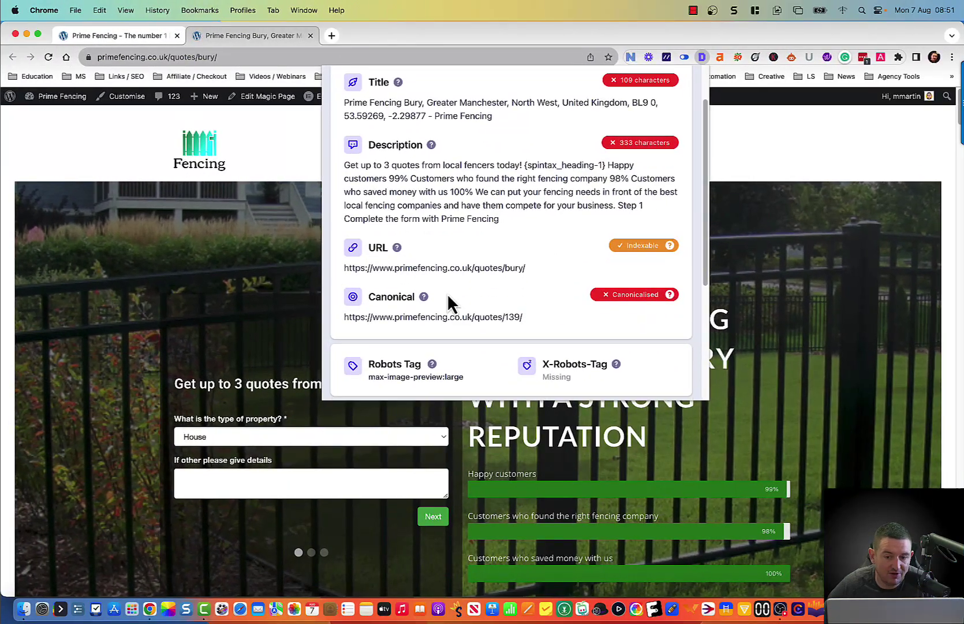
{"action": "left_click_drag", "start_coordinate": [344, 268], "coordinate": [524, 272]}
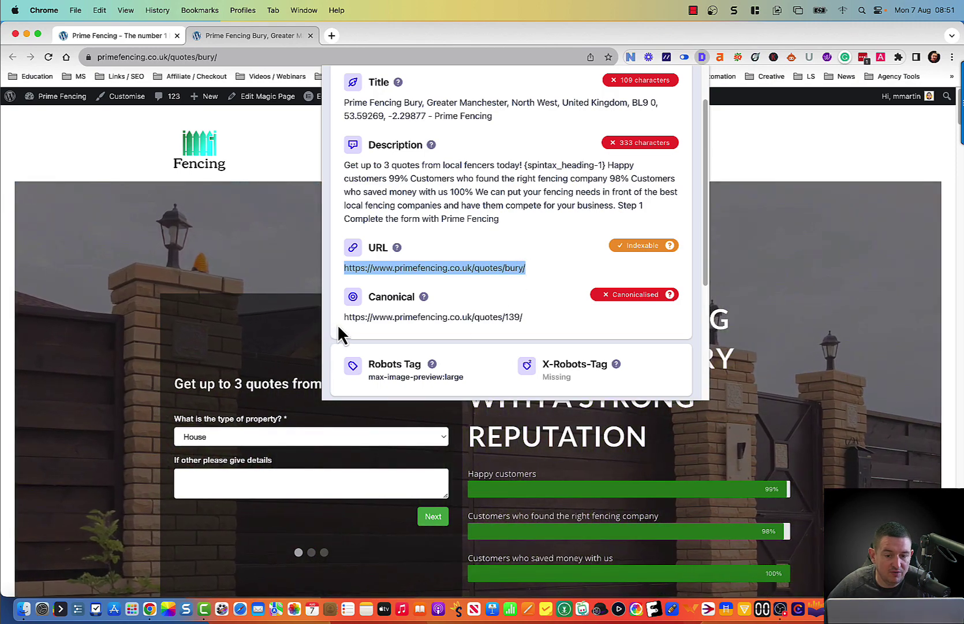
{"action": "left_click_drag", "start_coordinate": [343, 318], "coordinate": [533, 322]}
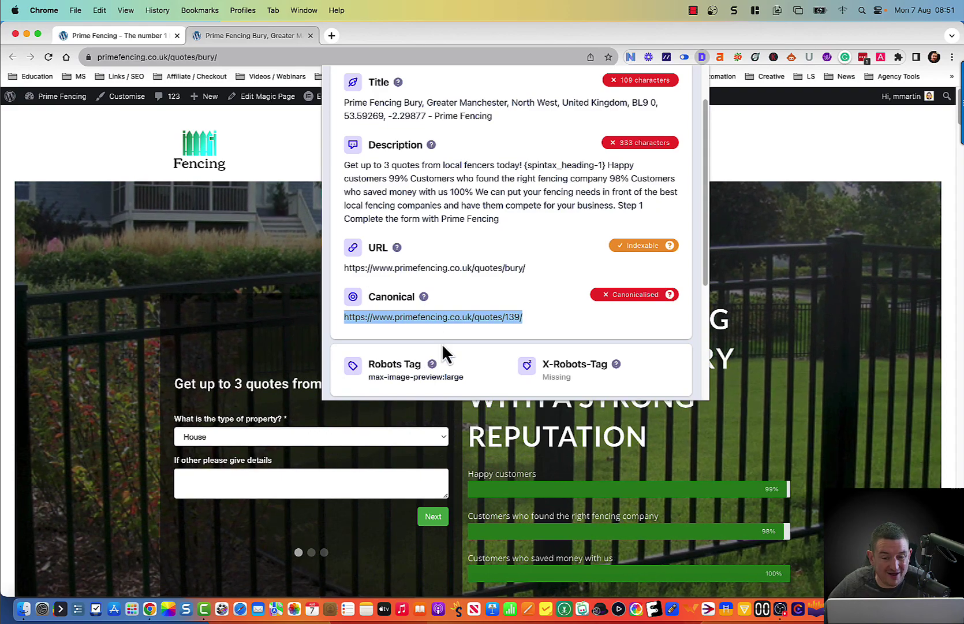
{"action": "left_click", "coordinate": [242, 214]}
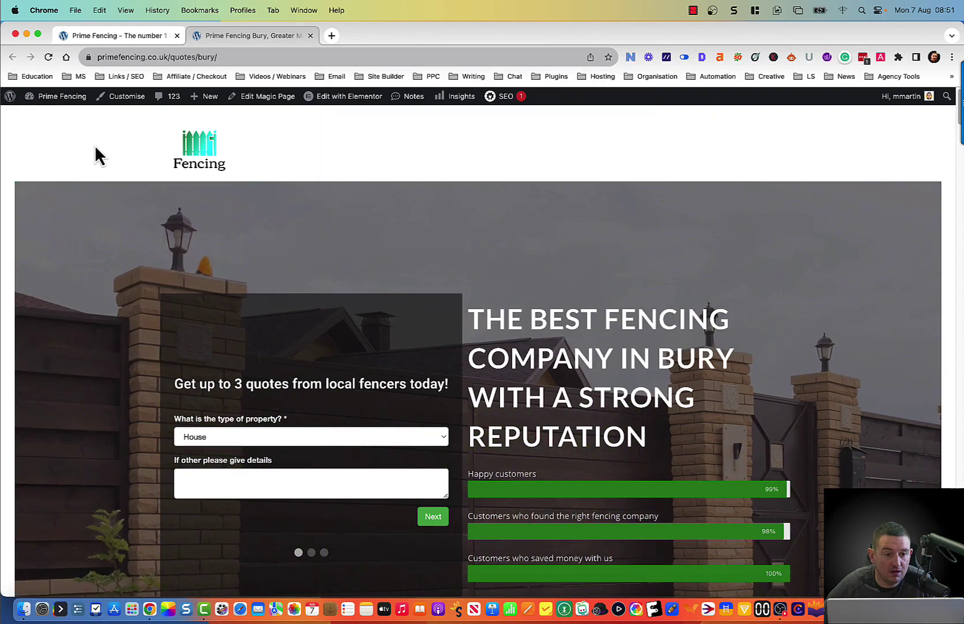
Step: Go to the site's WordPress dashboard and open the Prime Fencing Manchester magic page for editing
{"action": "left_click", "coordinate": [75, 104]}
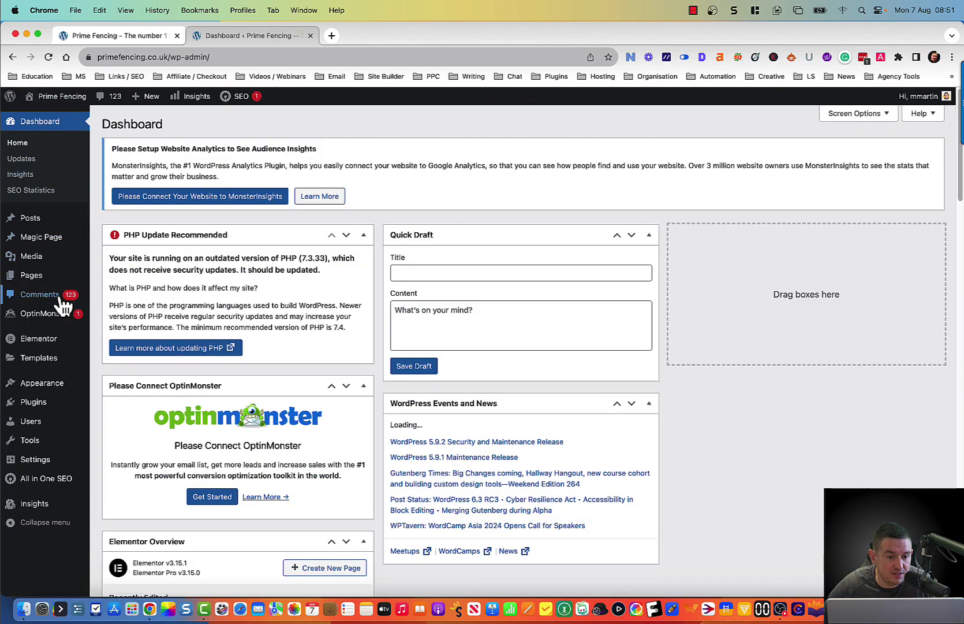
{"action": "mouse_move", "coordinate": [62, 318]}
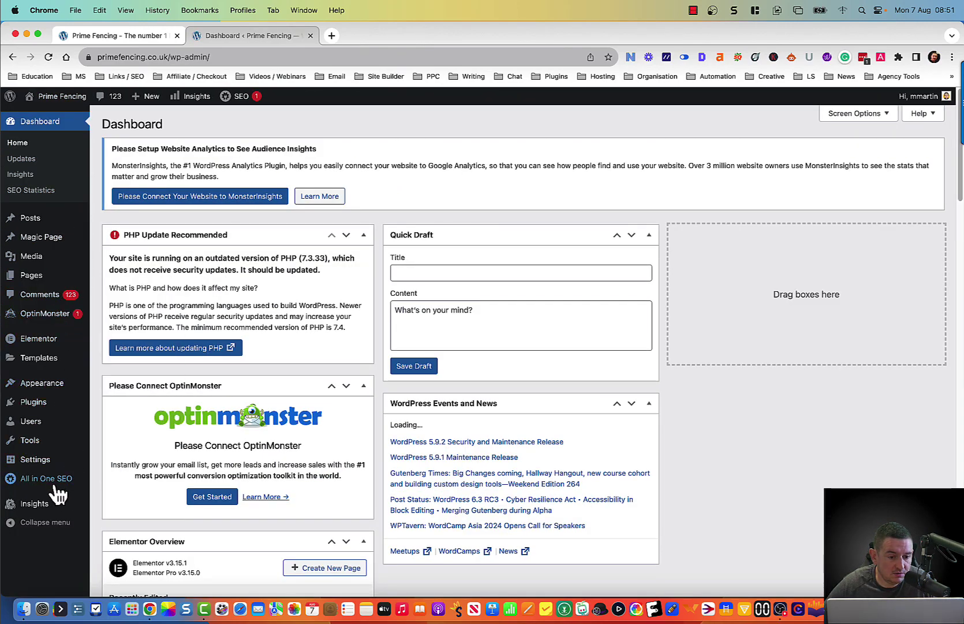
{"action": "mouse_move", "coordinate": [52, 483]}
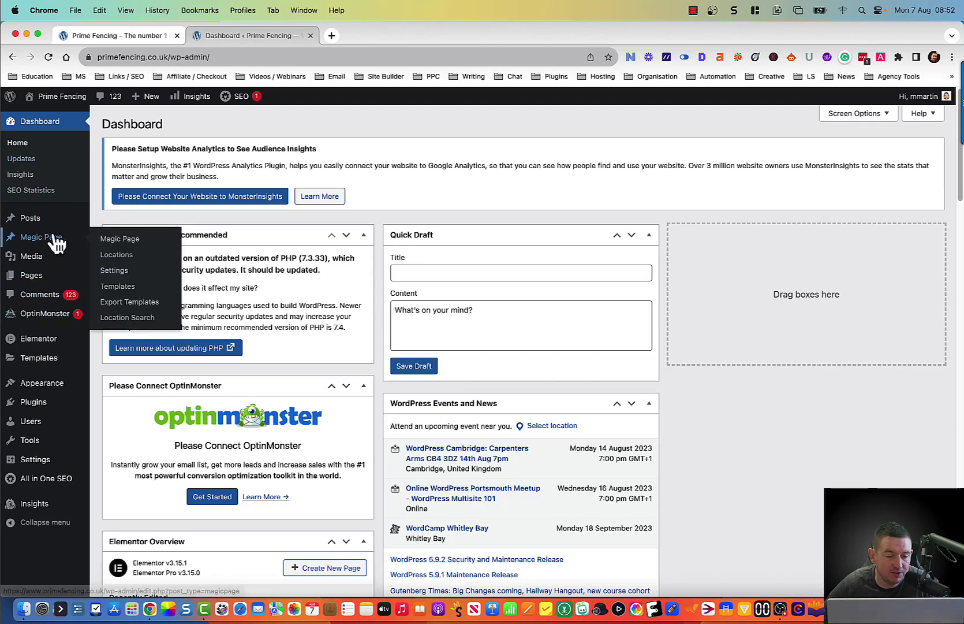
{"action": "left_click", "coordinate": [53, 238]}
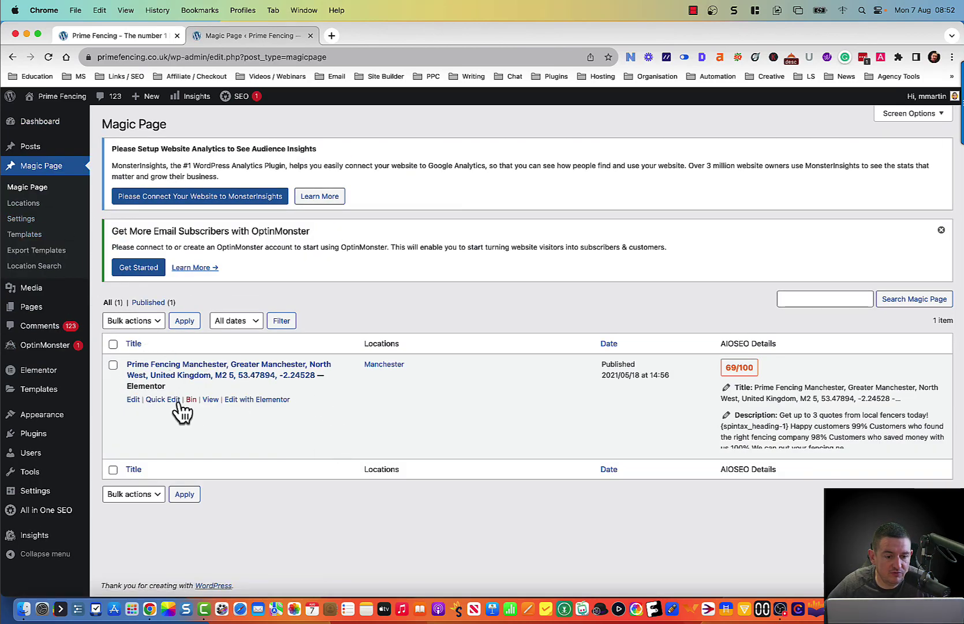
{"action": "left_click", "coordinate": [134, 401]}
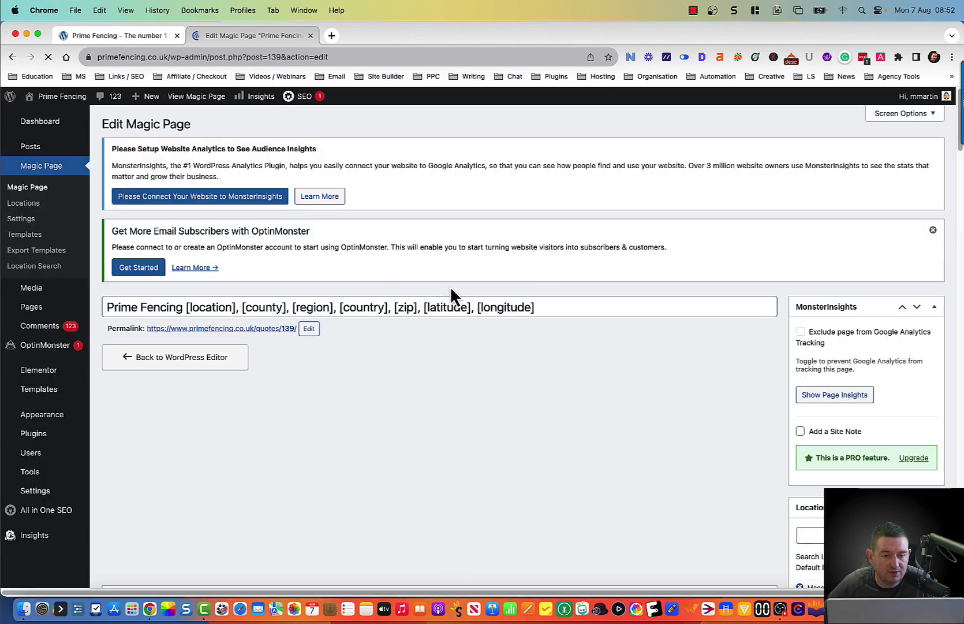
Step: Look through the magic page's AIOSEO settings, page analysis, slug and header and footer code for a canonical setting
{"action": "scroll", "coordinate": [431, 270], "scroll_direction": "down", "scroll_amount": 10}
{"action": "scroll", "coordinate": [432, 282], "scroll_direction": "down", "scroll_amount": 15}
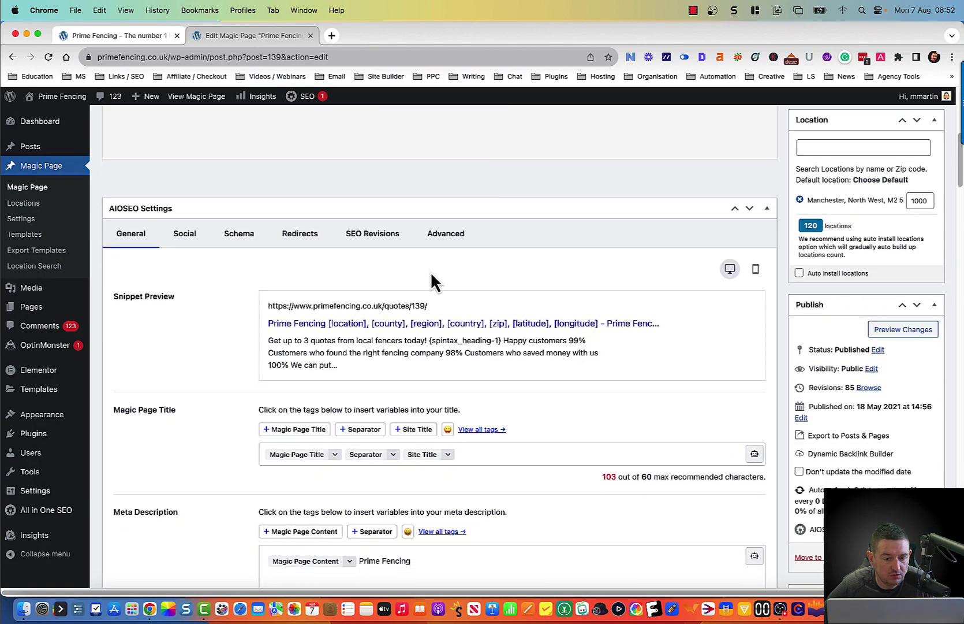
{"action": "scroll", "coordinate": [431, 280], "scroll_direction": "up", "scroll_amount": 12}
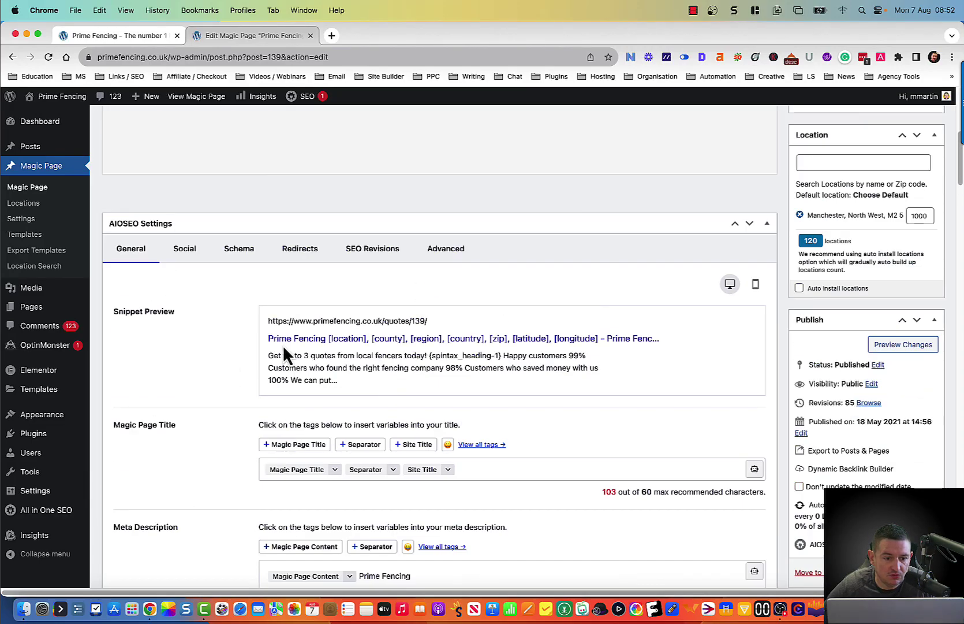
{"action": "scroll", "coordinate": [512, 430], "scroll_direction": "down", "scroll_amount": 6}
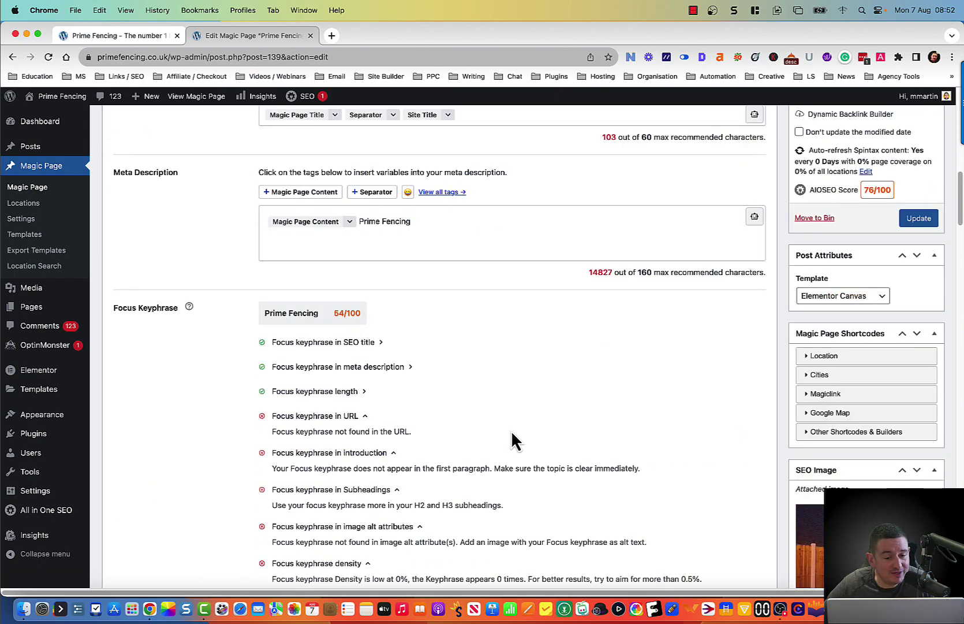
{"action": "scroll", "coordinate": [512, 433], "scroll_direction": "down", "scroll_amount": 8}
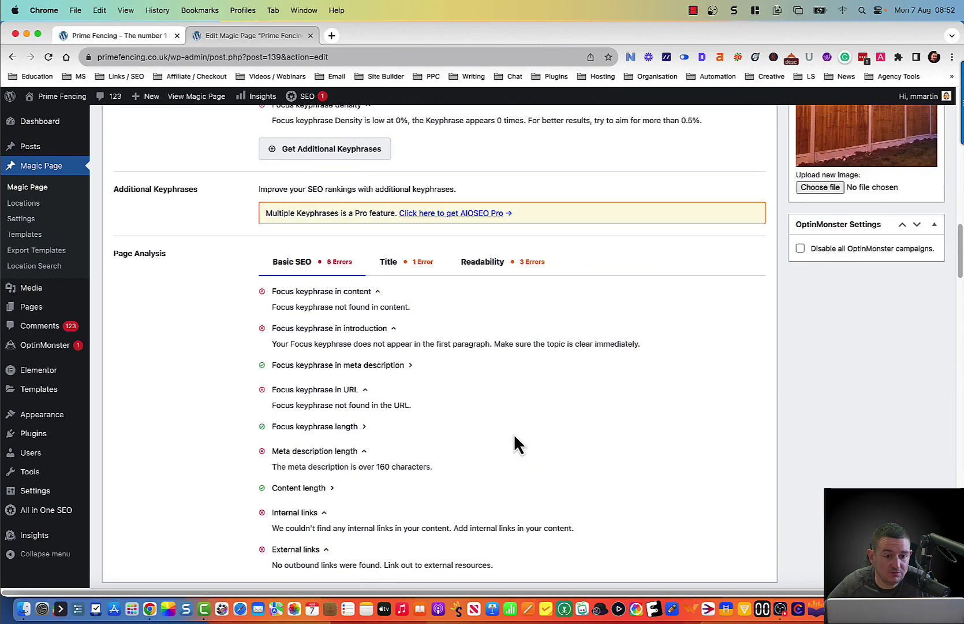
{"action": "scroll", "coordinate": [513, 433], "scroll_direction": "down", "scroll_amount": 10}
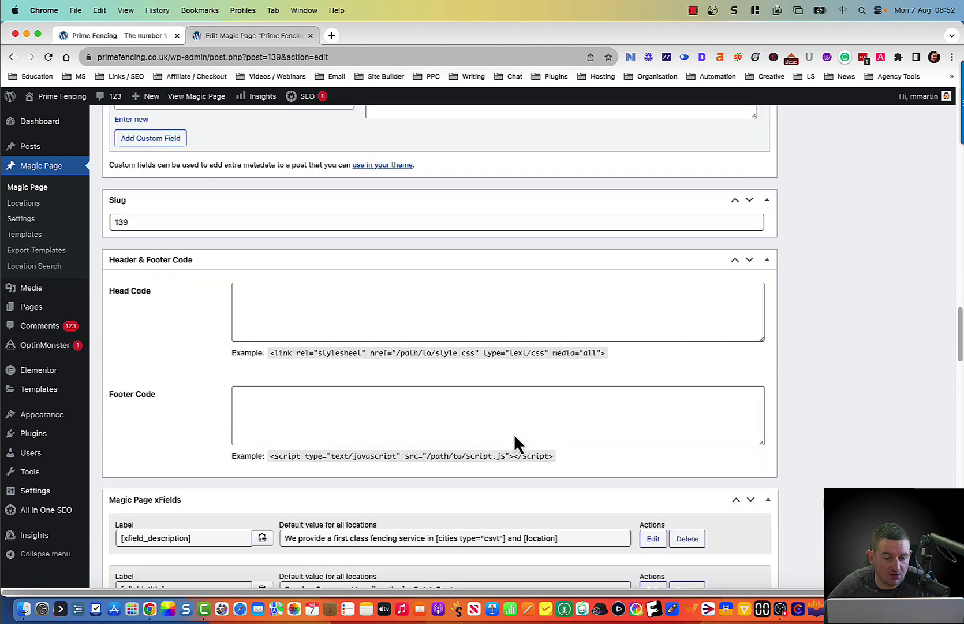
{"action": "scroll", "coordinate": [513, 434], "scroll_direction": "down", "scroll_amount": 10}
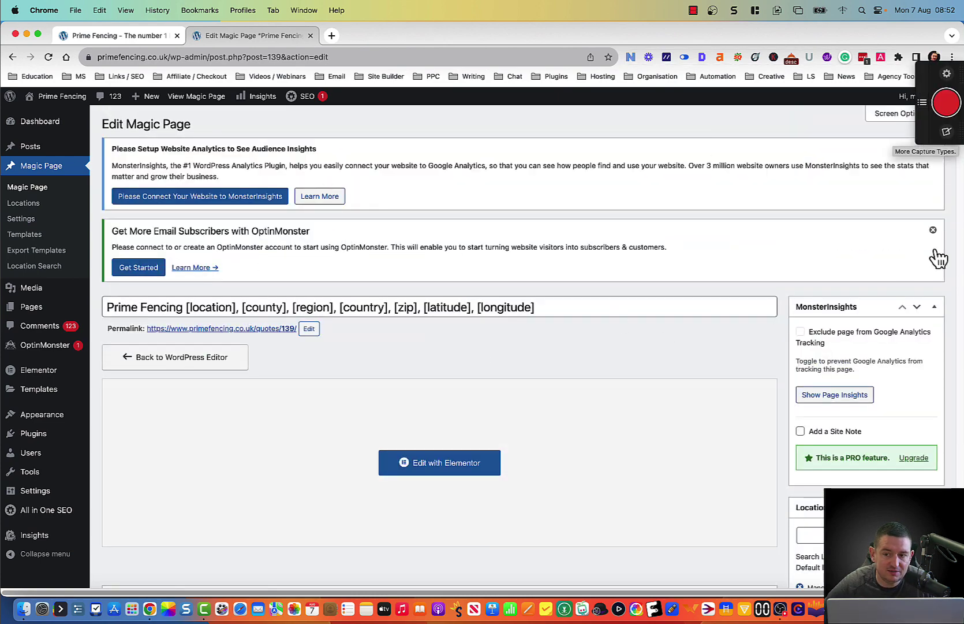
Step: Update the published Prime Fencing magic page
{"action": "scroll", "coordinate": [887, 242], "scroll_direction": "down", "scroll_amount": 10}
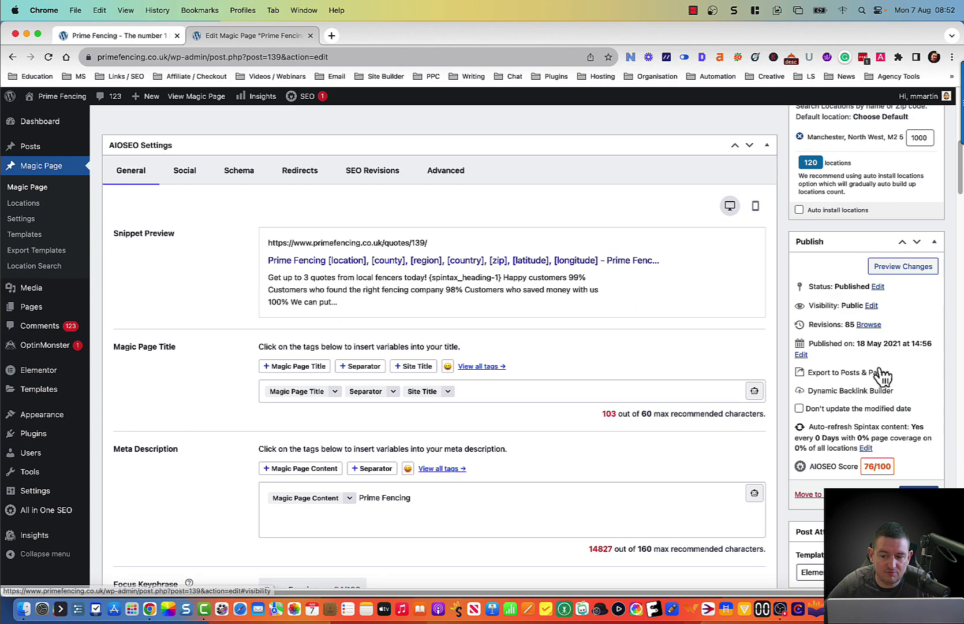
{"action": "left_click", "coordinate": [882, 372]}
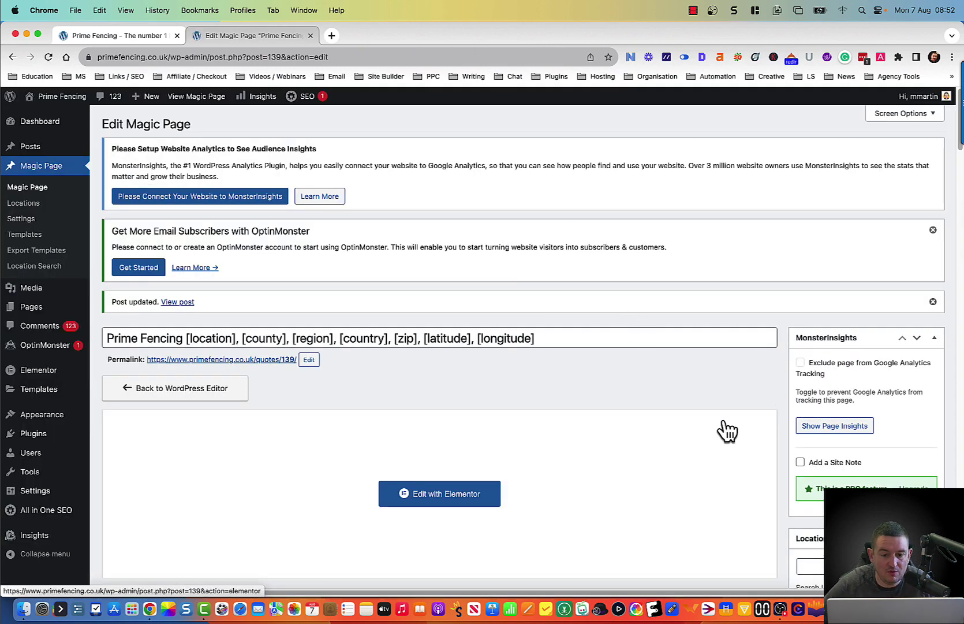
Step: Check the magic page's publish settings and the Group section of Export to Posts & Pages, and close the dialog without exporting
{"action": "scroll", "coordinate": [667, 321], "scroll_direction": "down", "scroll_amount": 10}
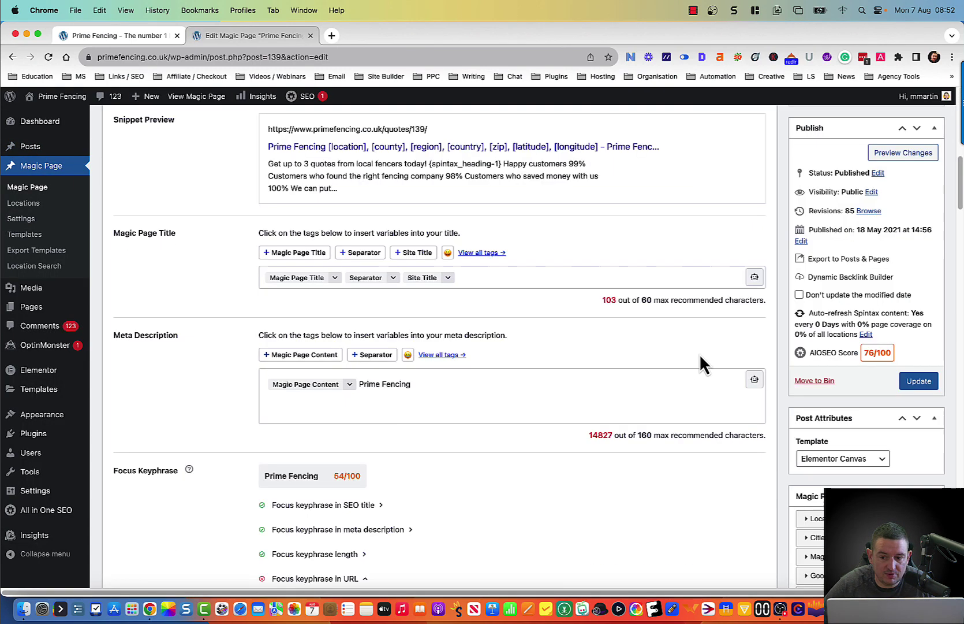
{"action": "scroll", "coordinate": [944, 399], "scroll_direction": "down", "scroll_amount": 8}
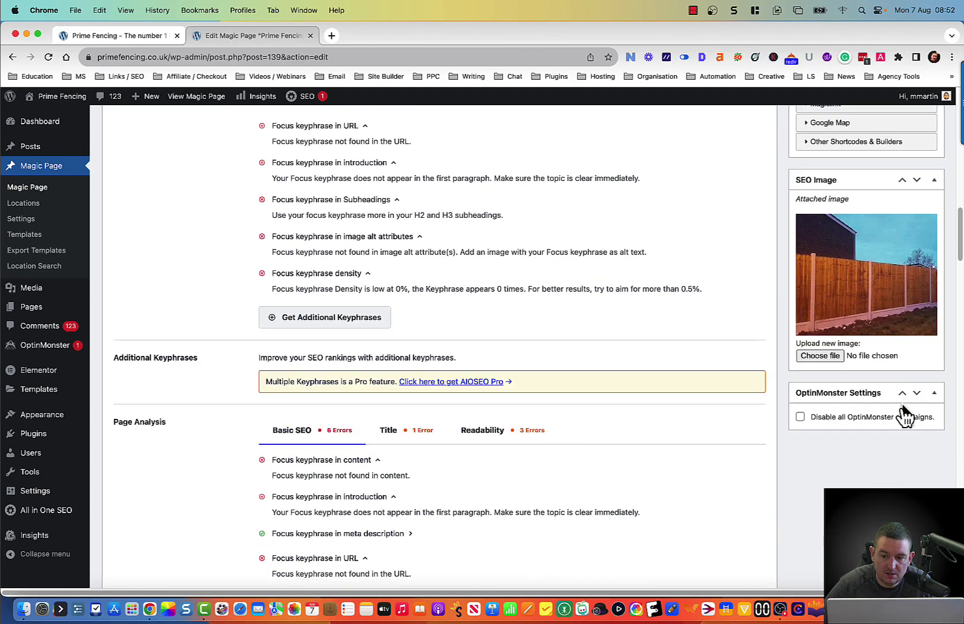
{"action": "scroll", "coordinate": [886, 374], "scroll_direction": "up", "scroll_amount": 5}
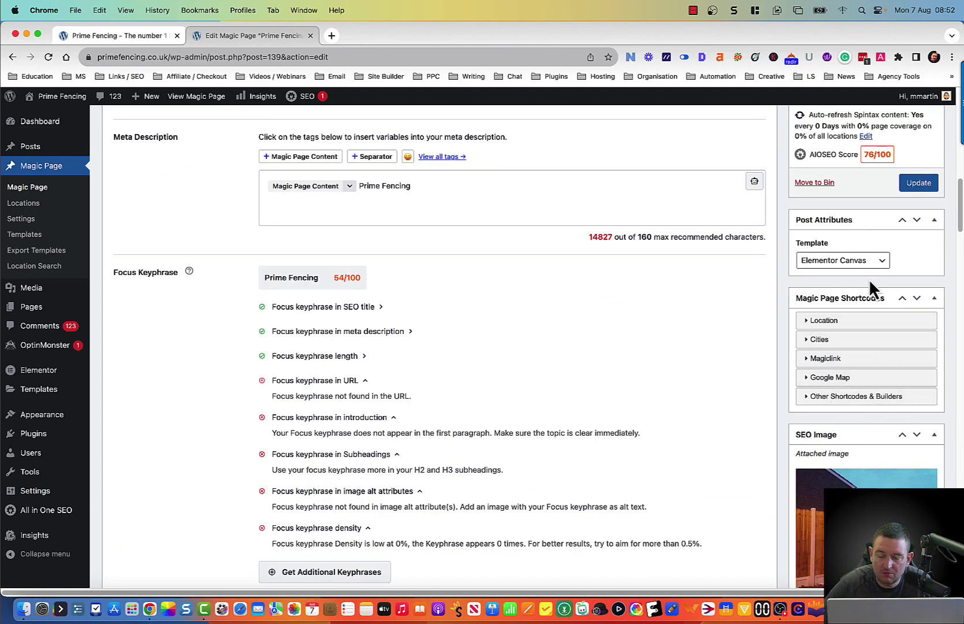
{"action": "scroll", "coordinate": [866, 344], "scroll_direction": "down", "scroll_amount": 2}
{"action": "scroll", "coordinate": [872, 317], "scroll_direction": "up", "scroll_amount": 4}
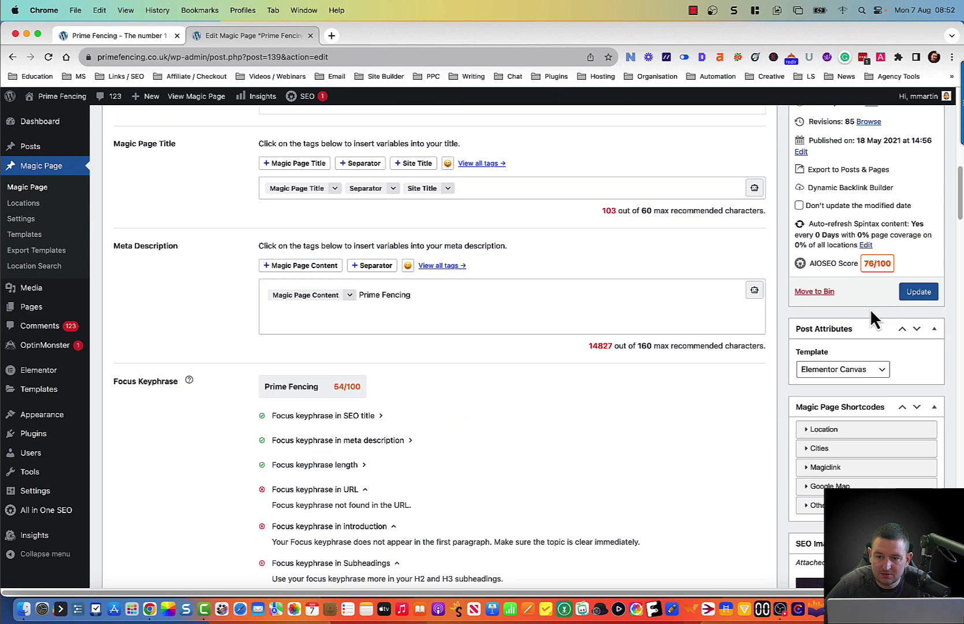
{"action": "scroll", "coordinate": [875, 318], "scroll_direction": "up", "scroll_amount": 3}
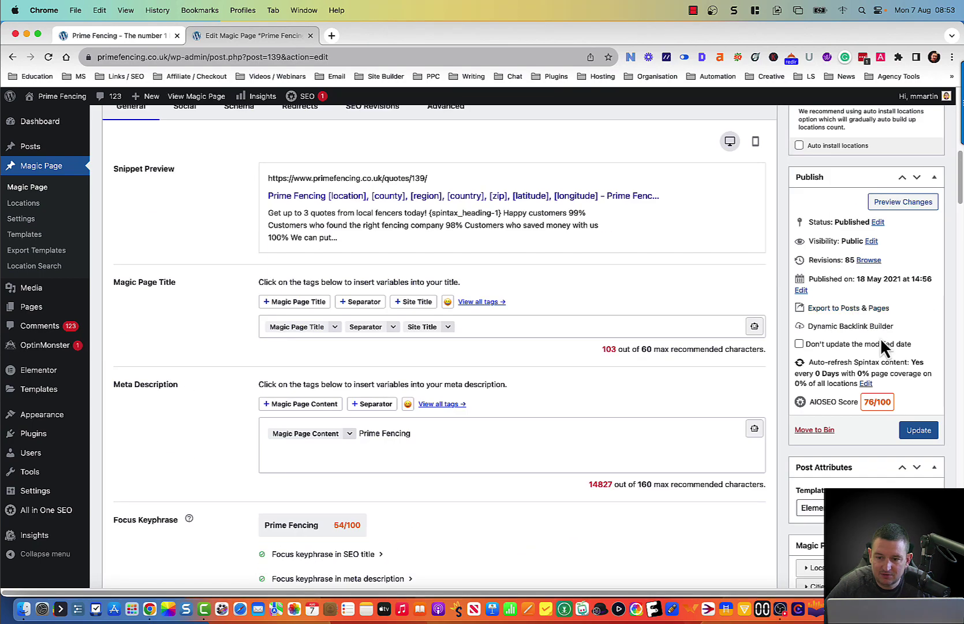
{"action": "left_click", "coordinate": [843, 311]}
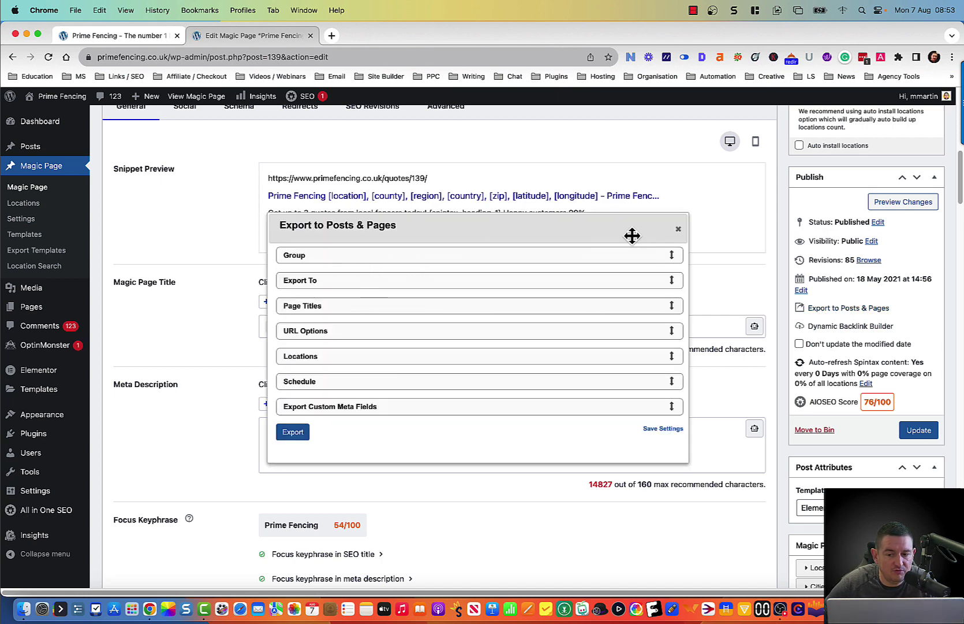
{"action": "left_click", "coordinate": [670, 257]}
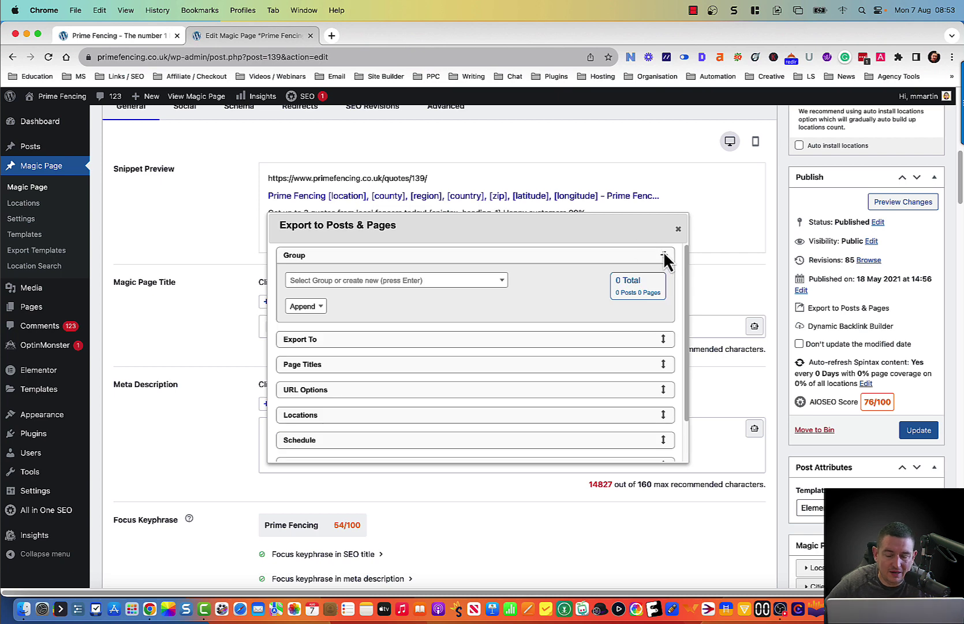
{"action": "left_click", "coordinate": [664, 257]}
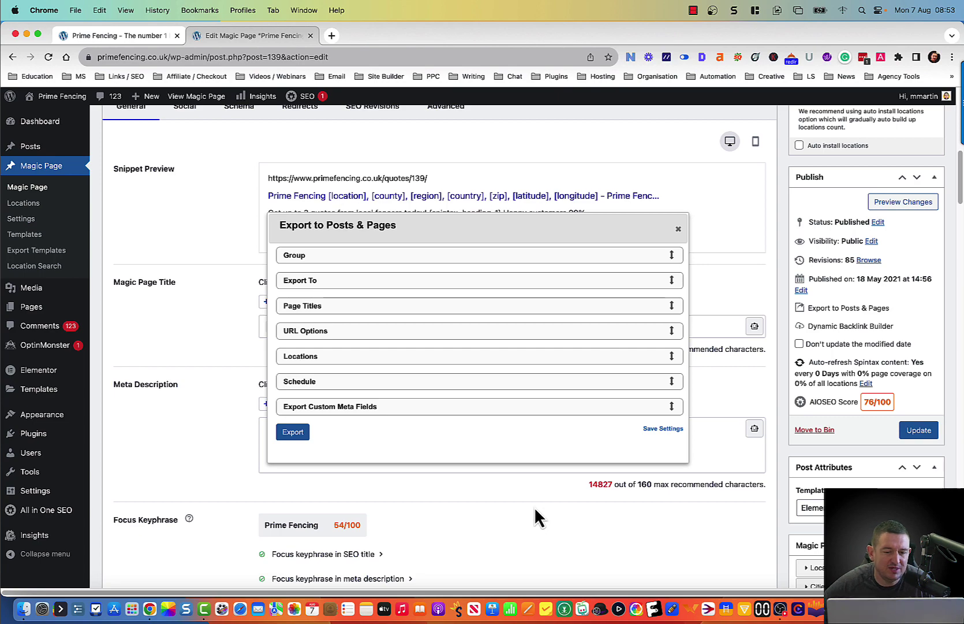
{"action": "left_click", "coordinate": [678, 230]}
{"action": "scroll", "coordinate": [869, 411], "scroll_direction": "down", "scroll_amount": 10}
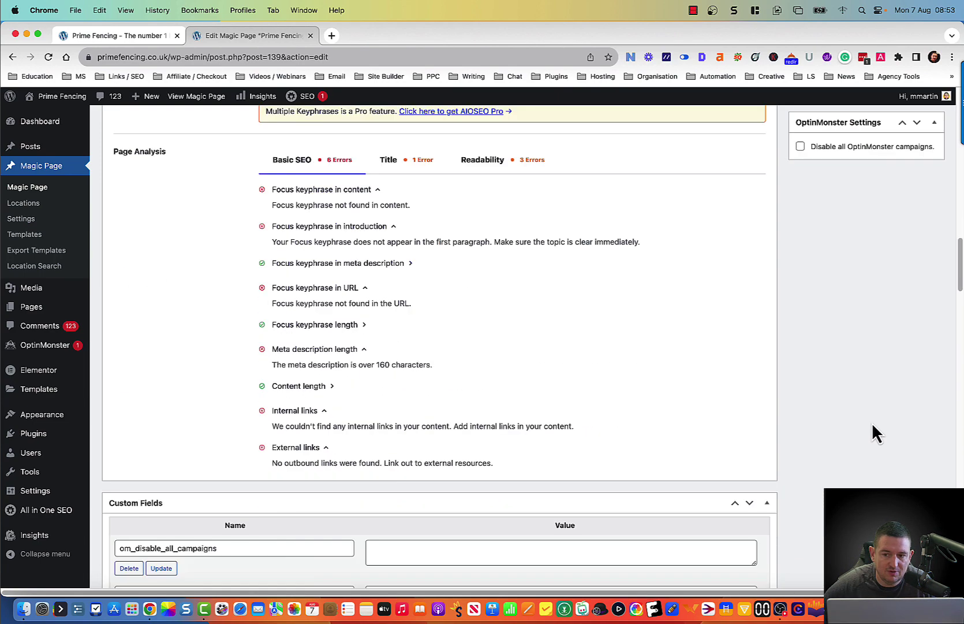
{"action": "scroll", "coordinate": [872, 404], "scroll_direction": "up", "scroll_amount": 10}
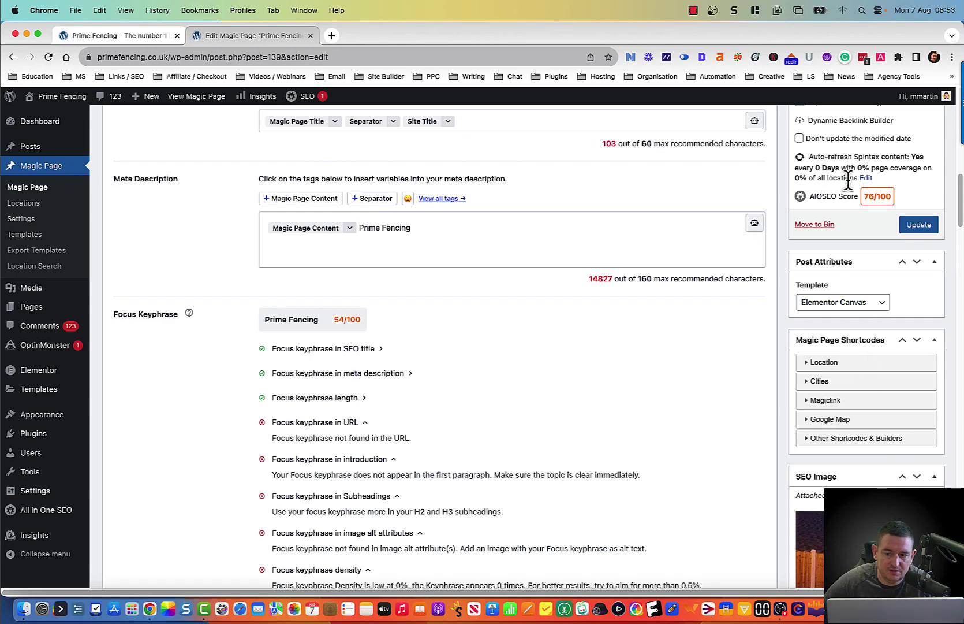
{"action": "scroll", "coordinate": [845, 323], "scroll_direction": "up", "scroll_amount": 5}
{"action": "scroll", "coordinate": [860, 301], "scroll_direction": "up", "scroll_amount": 1}
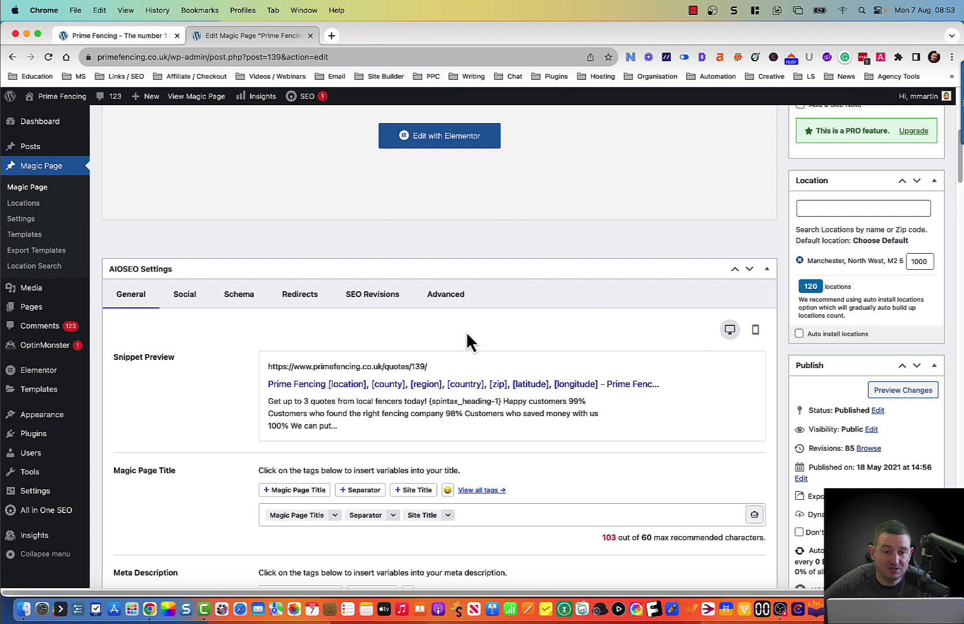
Step: Switch to Screaming Frog SEO Spider and compare the Canonicalised, Multiple Conflicting and Non-Indexable Canonical issues
{"action": "key", "text": "ctrl+Right"}
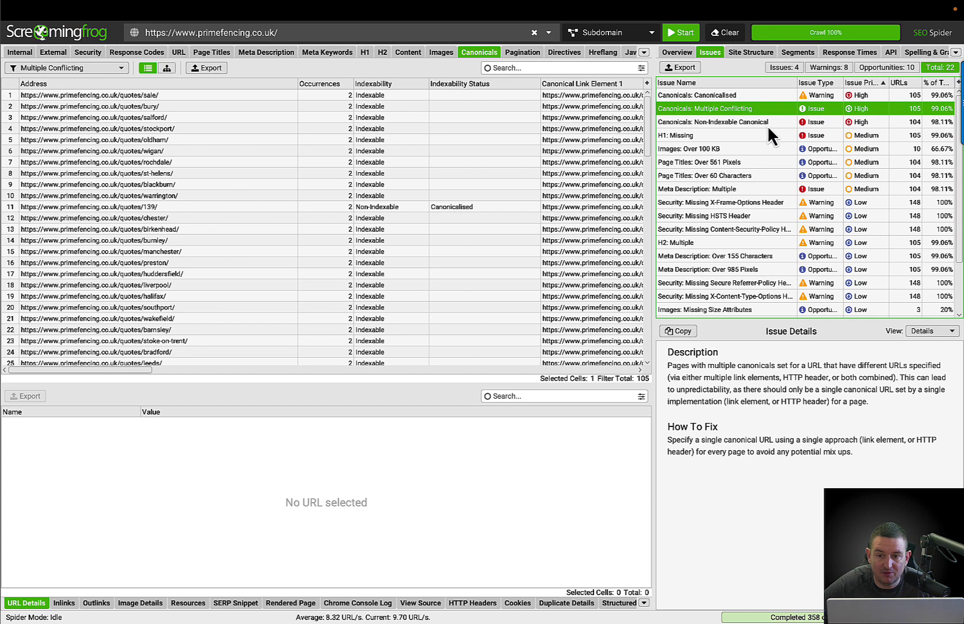
{"action": "left_click", "coordinate": [766, 123]}
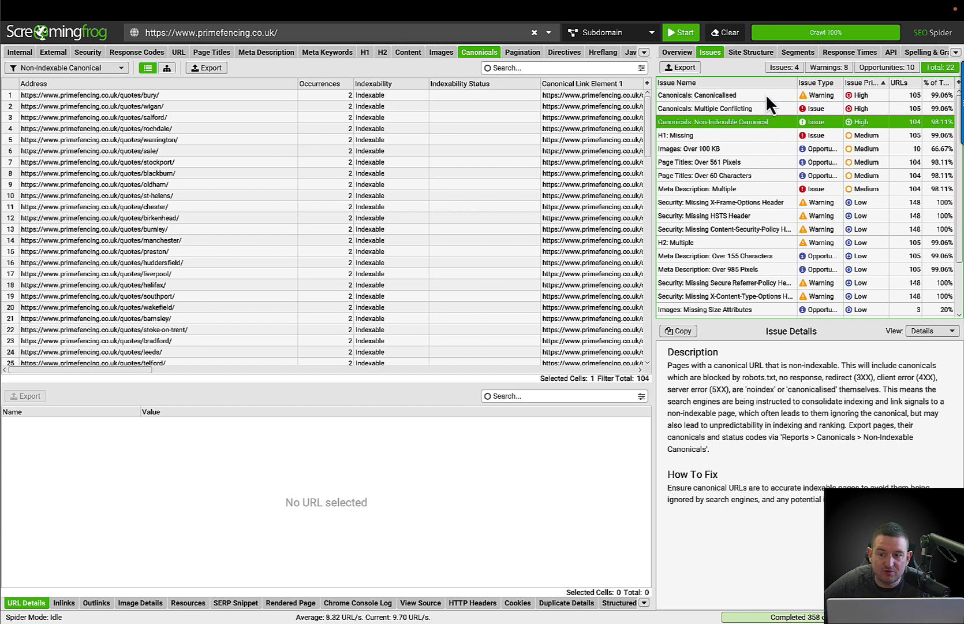
{"action": "left_click", "coordinate": [769, 95]}
{"action": "left_click", "coordinate": [773, 108]}
{"action": "left_click", "coordinate": [775, 121]}
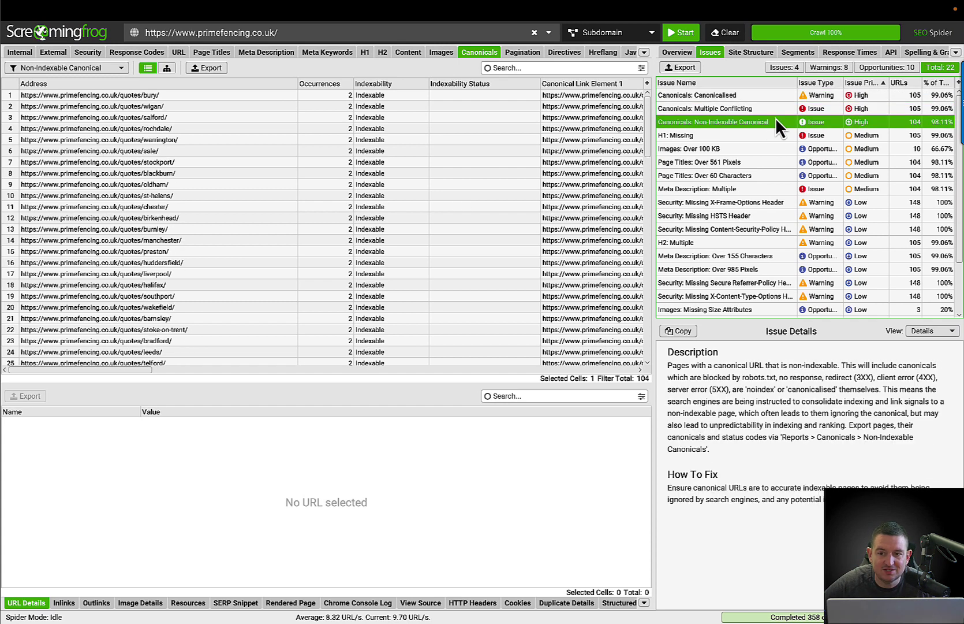
{"action": "left_click", "coordinate": [766, 97]}
{"action": "left_click", "coordinate": [767, 109]}
{"action": "left_click", "coordinate": [776, 122]}
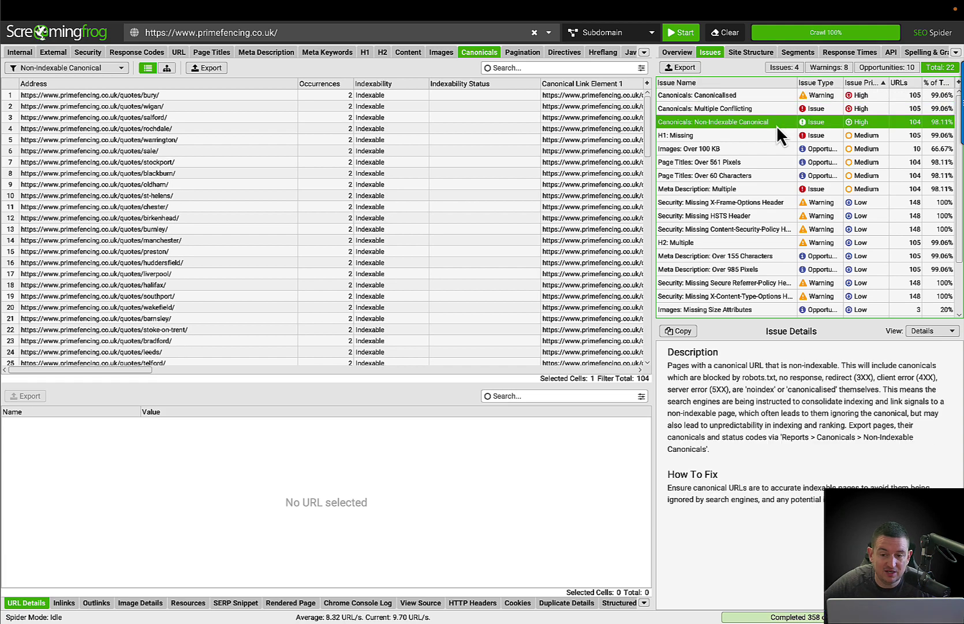
Step: Return to Chrome and go from the magic page editor to the Prime Fencing site's homepage
{"action": "key", "text": "ctrl+Left"}
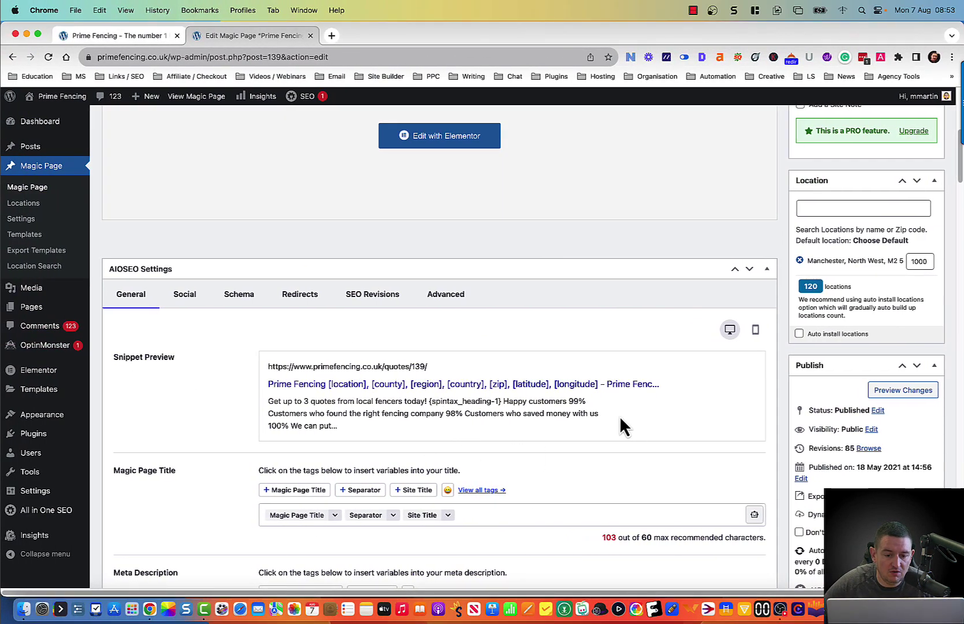
{"action": "scroll", "coordinate": [620, 419], "scroll_direction": "down", "scroll_amount": 5}
{"action": "scroll", "coordinate": [448, 365], "scroll_direction": "up", "scroll_amount": 5}
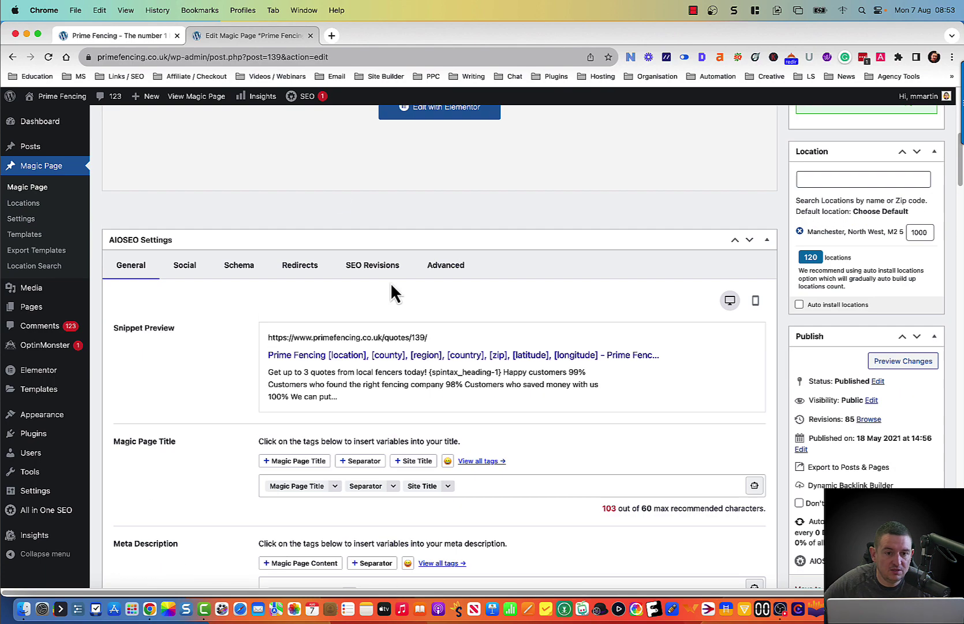
{"action": "left_click", "coordinate": [101, 35]}
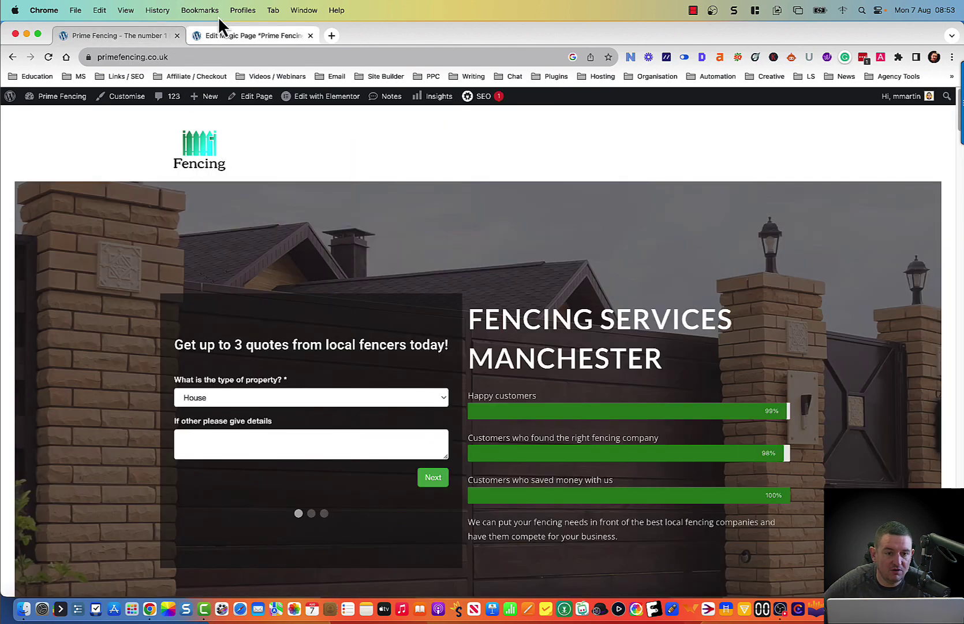
{"action": "left_click", "coordinate": [231, 35]}
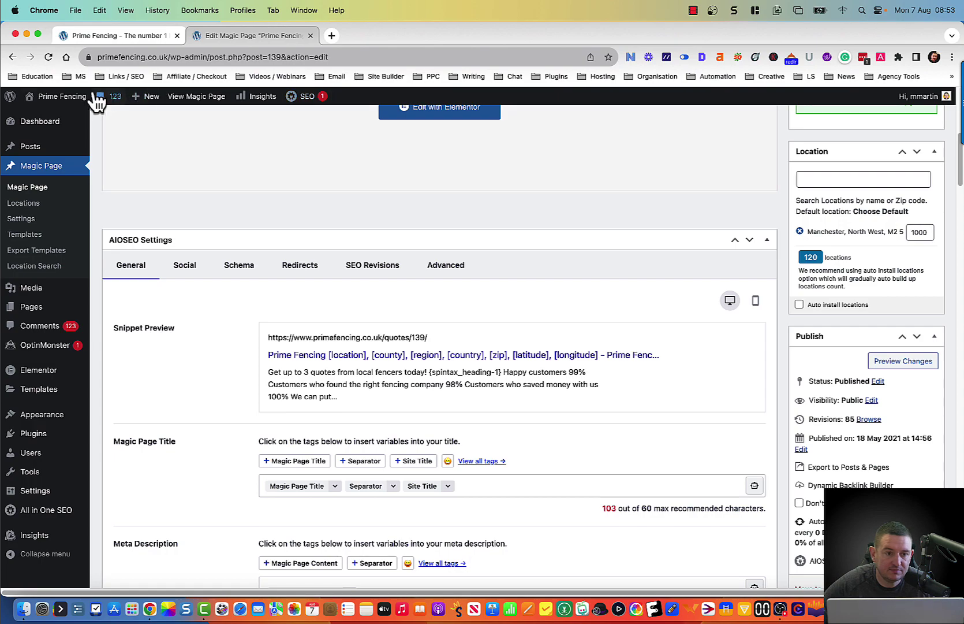
{"action": "left_click", "coordinate": [69, 97]}
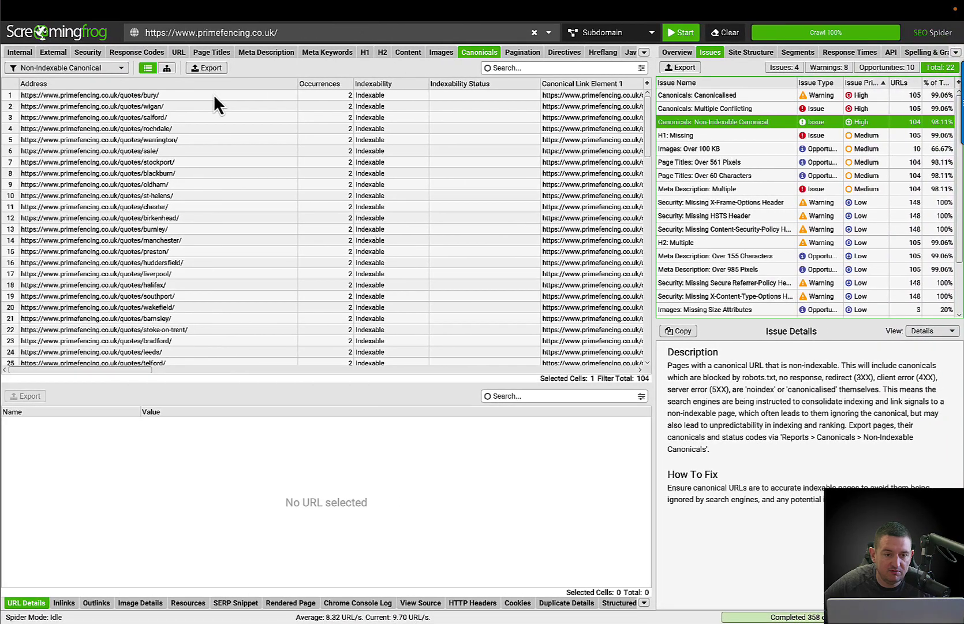
Step: Open the /quotes/bury/ URL from Screaming Frog SEO Spider in Chrome and close the duplicate homepage tab
{"action": "right_click", "coordinate": [214, 95]}
{"action": "left_click", "coordinate": [264, 115]}
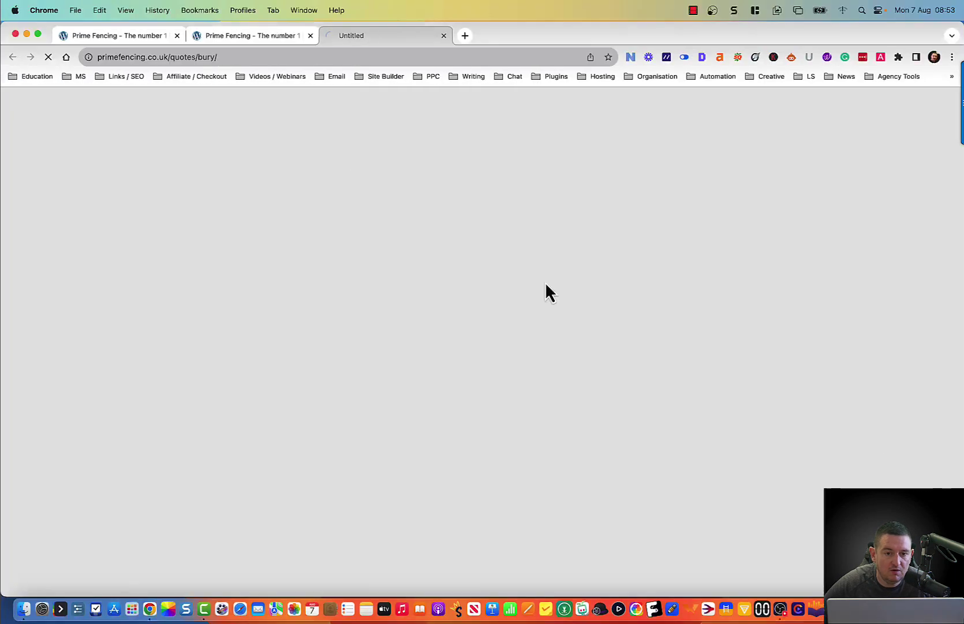
{"action": "left_click", "coordinate": [254, 35]}
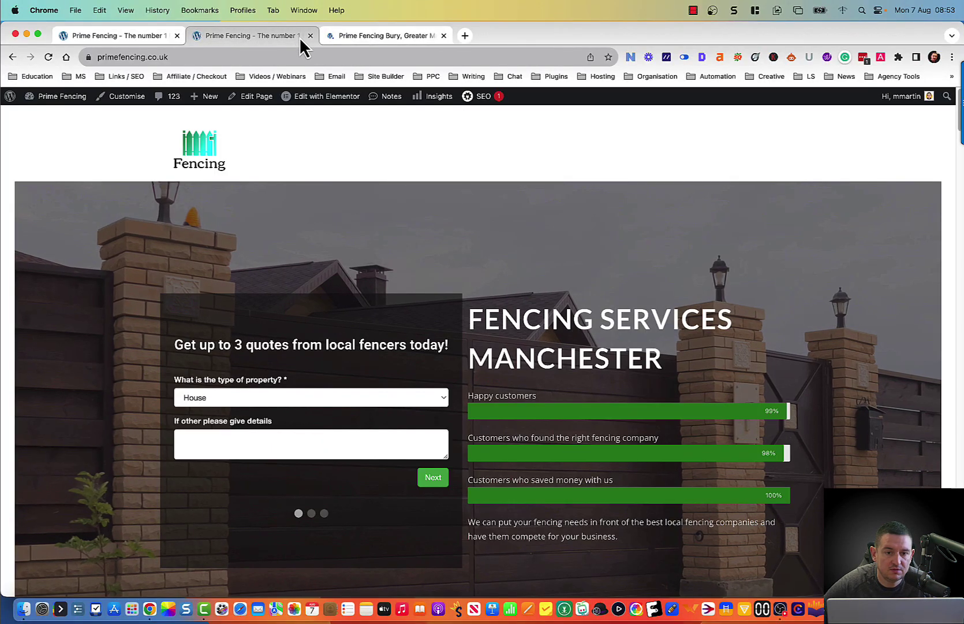
{"action": "left_click", "coordinate": [310, 36]}
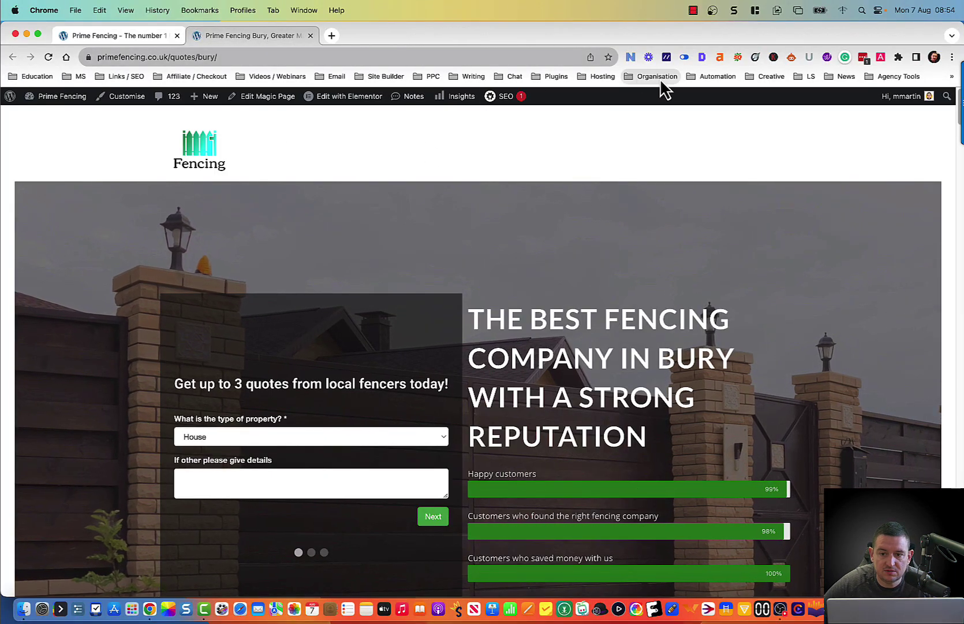
Step: Inspect the Bury page's URL and canonical with the Detailed SEO Extension, highlighting the canonical address
{"action": "left_click", "coordinate": [702, 57]}
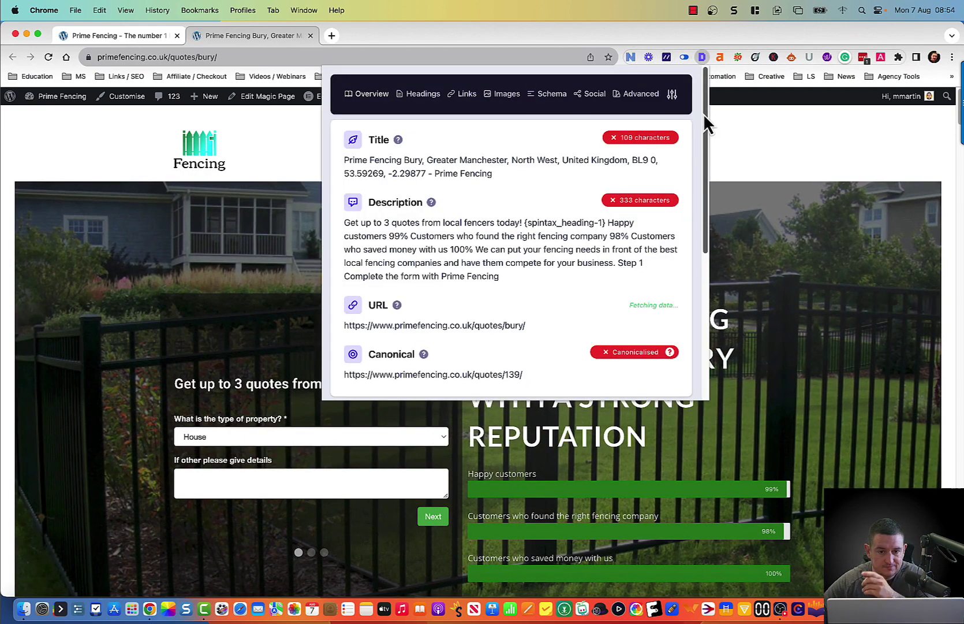
{"action": "scroll", "coordinate": [563, 293], "scroll_direction": "down", "scroll_amount": 3}
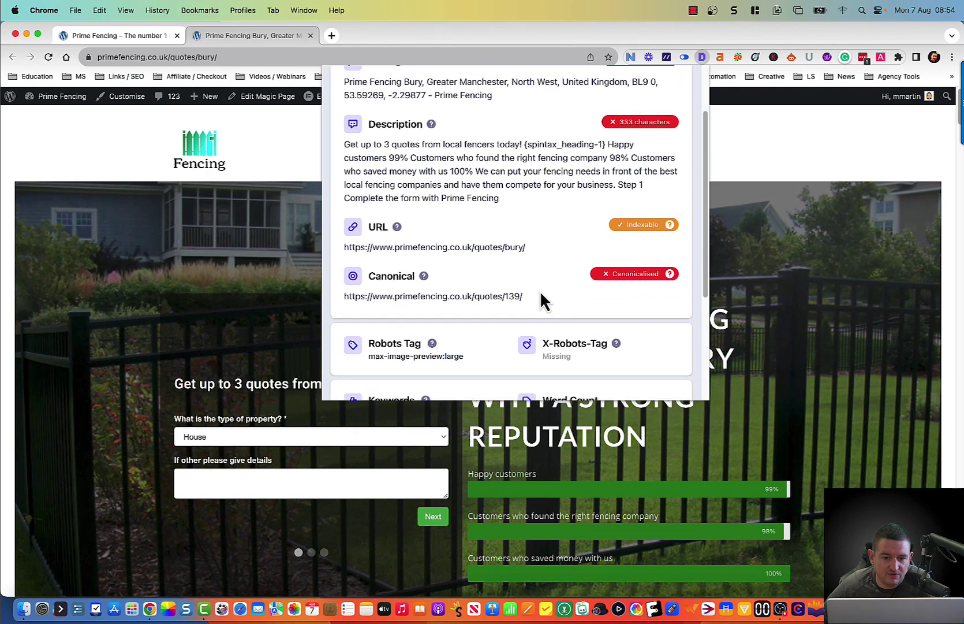
{"action": "left_click_drag", "start_coordinate": [524, 296], "coordinate": [345, 308]}
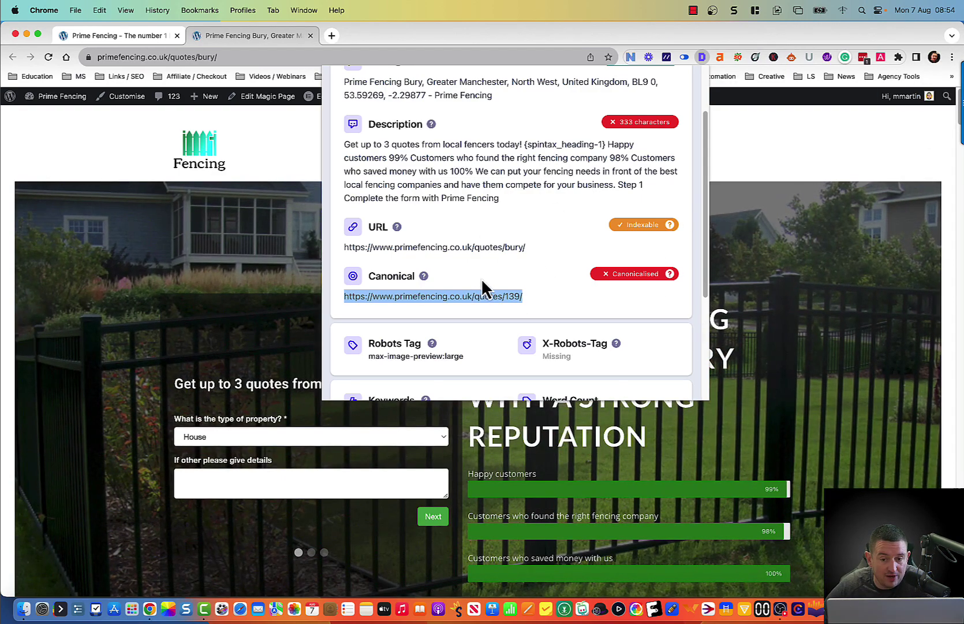
{"action": "left_click", "coordinate": [481, 278]}
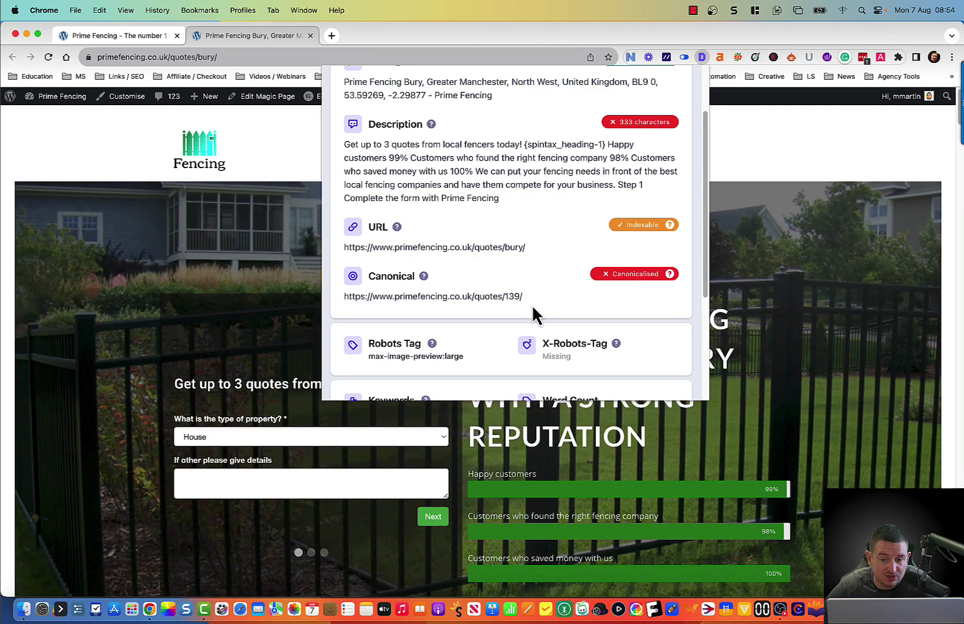
Step: Compare the Bury page's URL with its canonical address in the Detailed SEO Extension, highlighting the /quotes/139/ ending, and close the extension
{"action": "left_click_drag", "start_coordinate": [527, 300], "coordinate": [473, 296]}
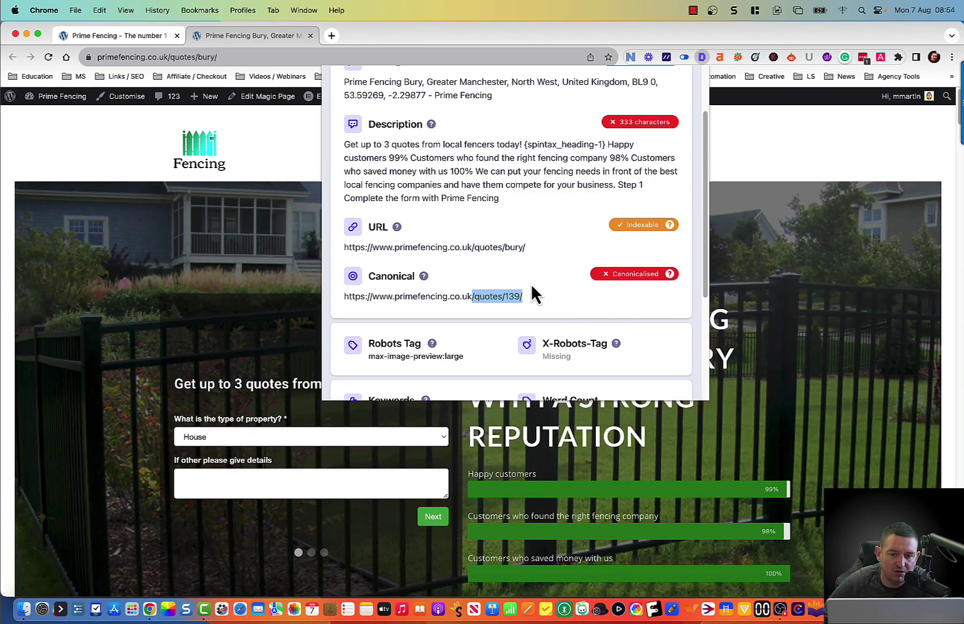
{"action": "double_click", "coordinate": [376, 247]}
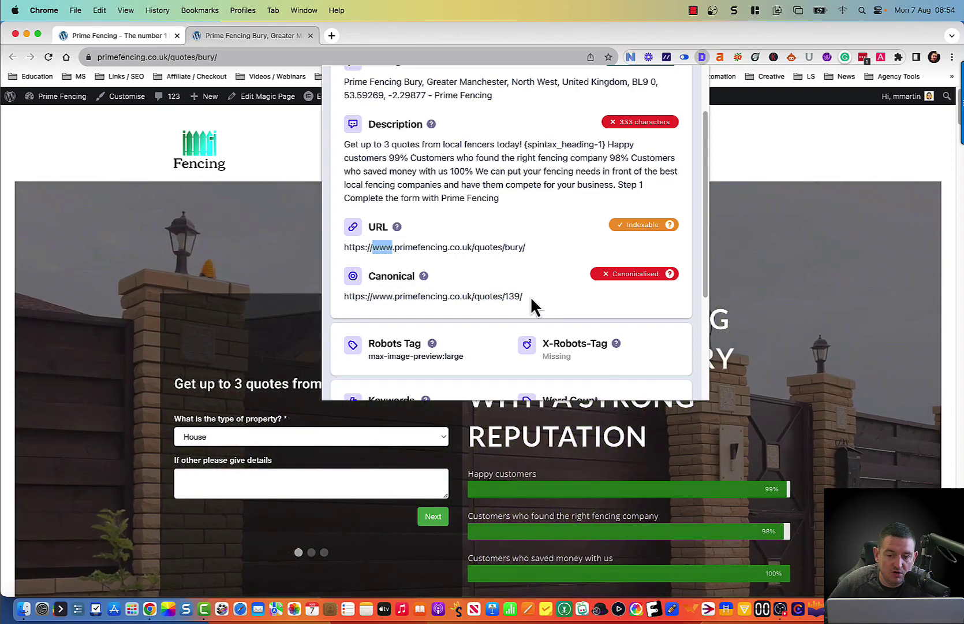
{"action": "left_click_drag", "start_coordinate": [527, 296], "coordinate": [469, 299]}
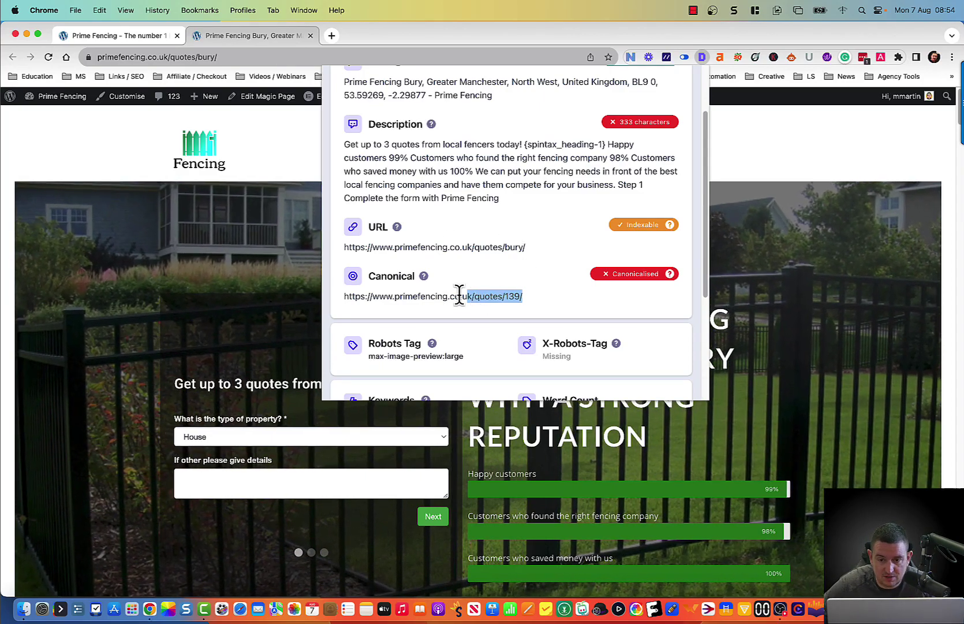
{"action": "left_click", "coordinate": [841, 213]}
Step: Switch to Screaming Frog SEO Spider, show the H1: Missing issue and open the /quotes/sale/ URL in Chrome
{"action": "key", "text": "ctrl+Right"}
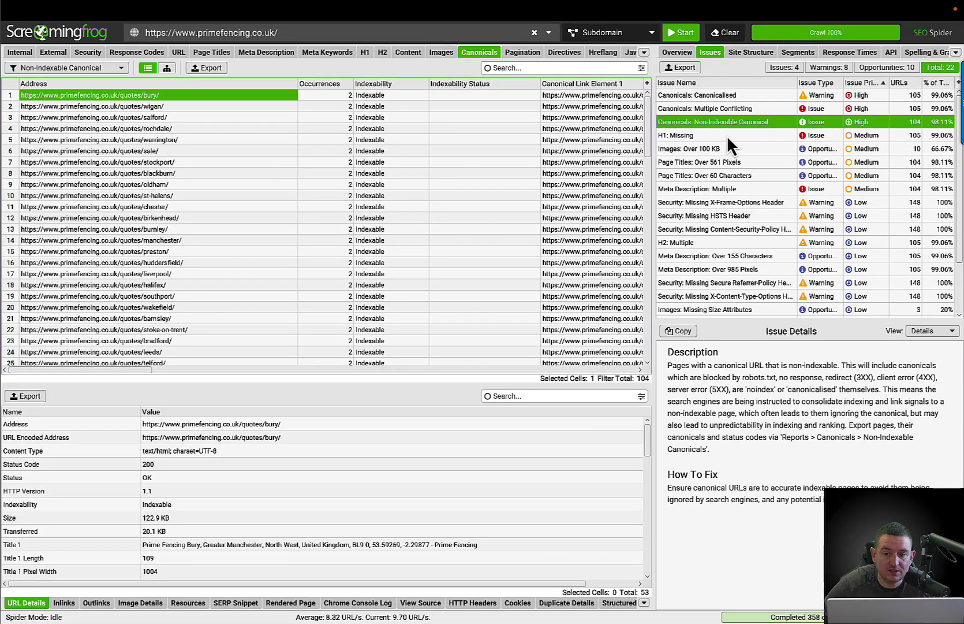
{"action": "left_click", "coordinate": [727, 135]}
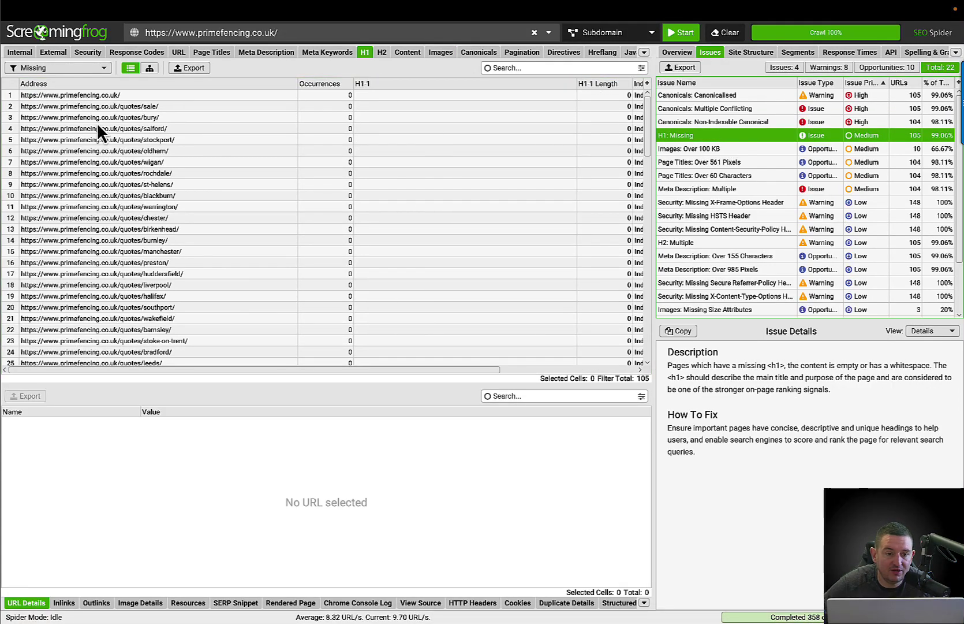
{"action": "right_click", "coordinate": [180, 106]}
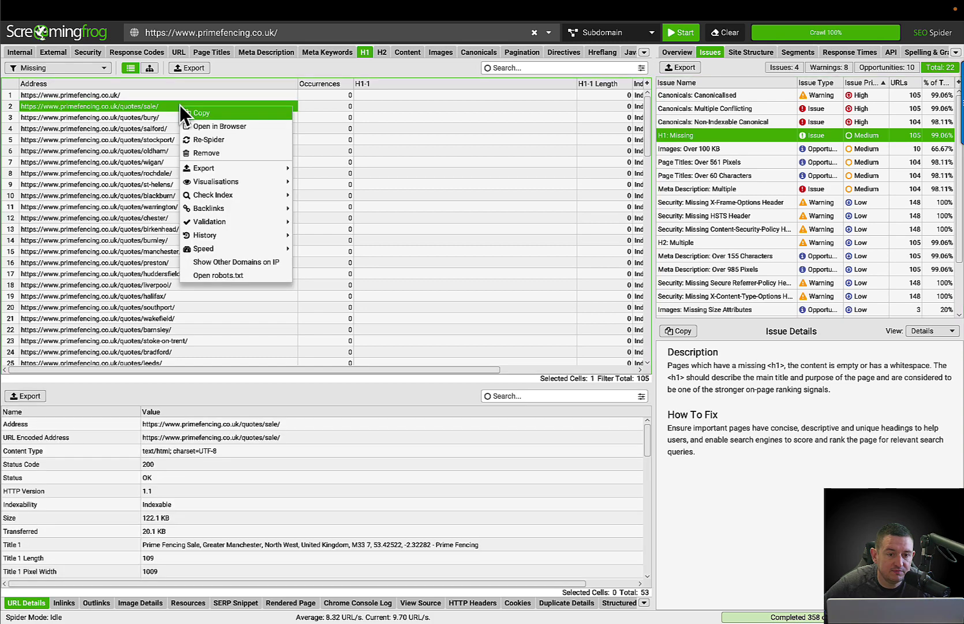
{"action": "left_click", "coordinate": [234, 126]}
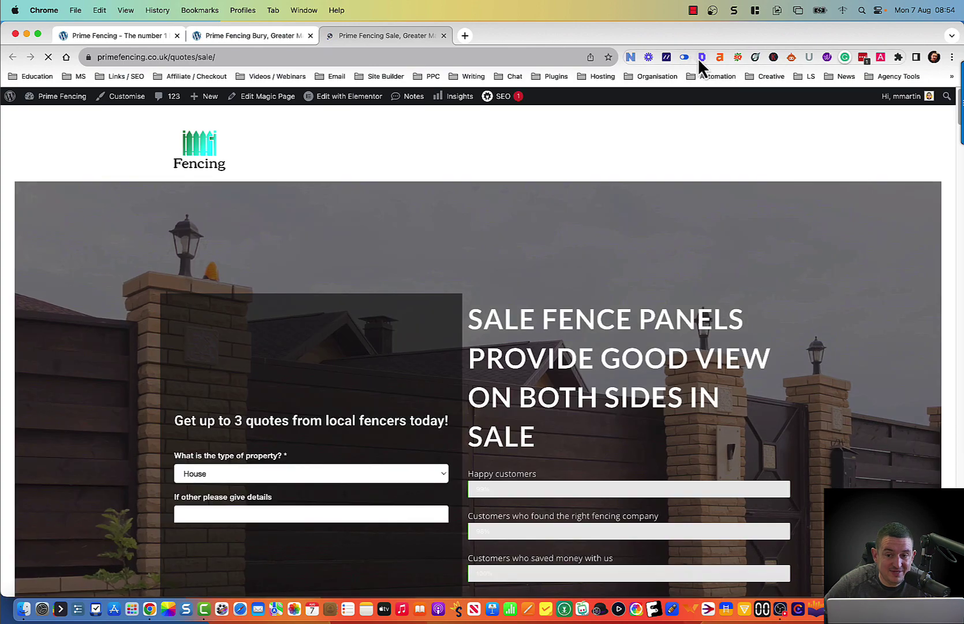
Step: Review the Sale page's full heading structure in the Detailed SEO Extension, looking for an H1, and close the extension
{"action": "key", "text": "ctrl+Right"}
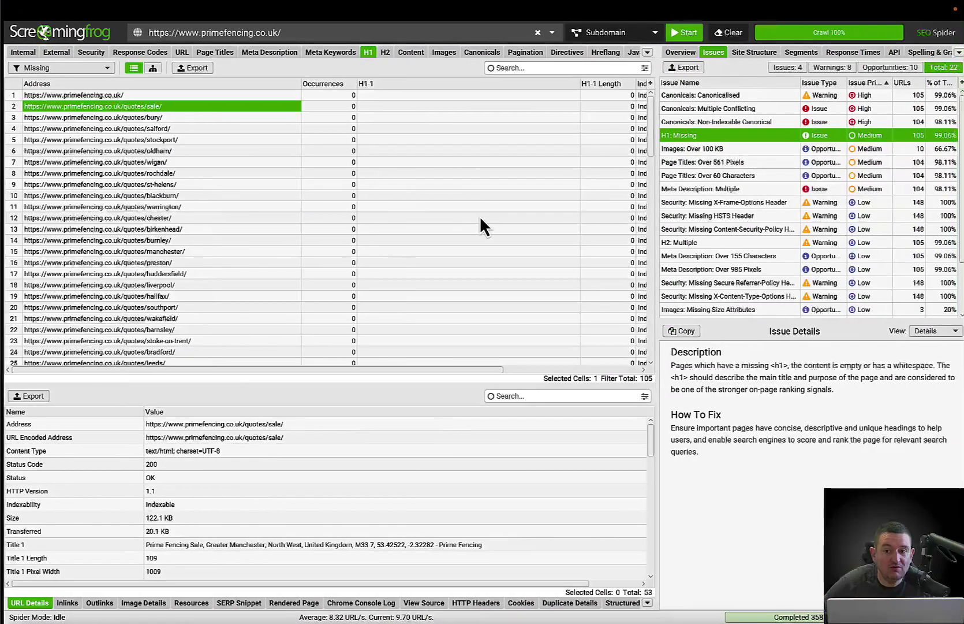
{"action": "key", "text": "ctrl+Left"}
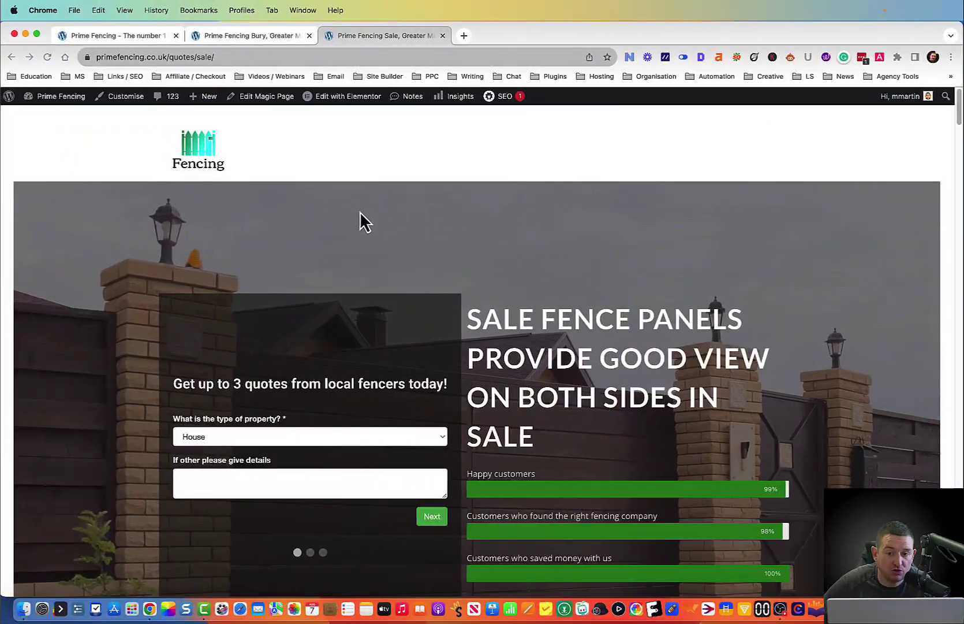
{"action": "left_click", "coordinate": [703, 57]}
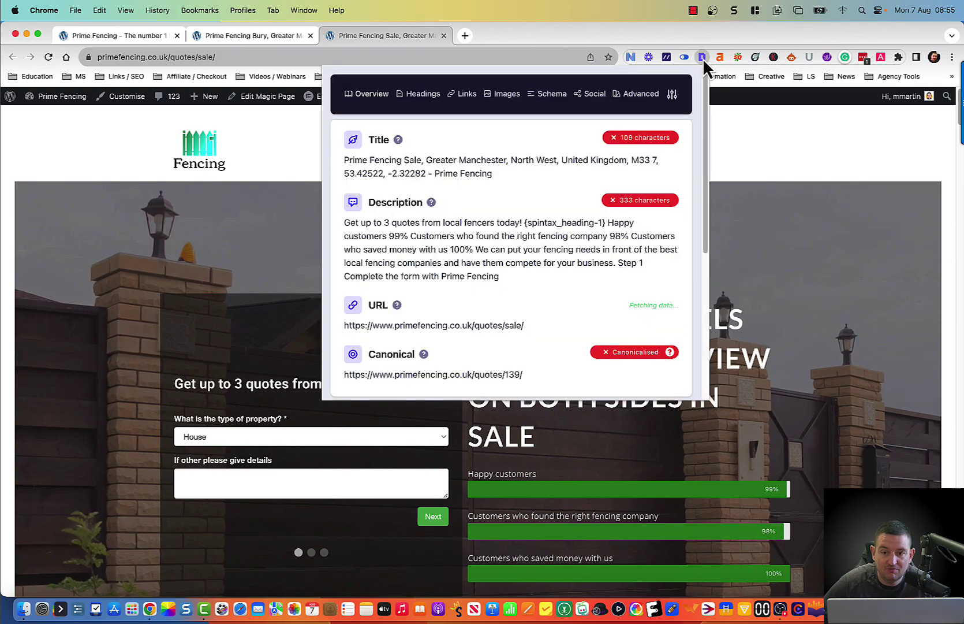
{"action": "left_click", "coordinate": [424, 95]}
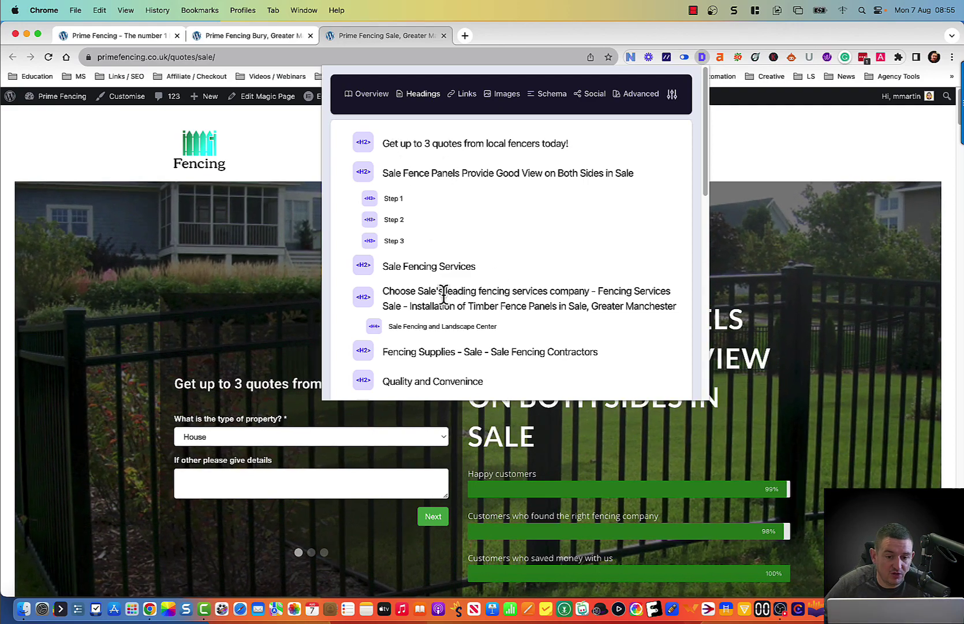
{"action": "scroll", "coordinate": [469, 346], "scroll_direction": "down", "scroll_amount": 2}
{"action": "scroll", "coordinate": [469, 345], "scroll_direction": "down", "scroll_amount": 10}
{"action": "scroll", "coordinate": [468, 345], "scroll_direction": "up", "scroll_amount": 6}
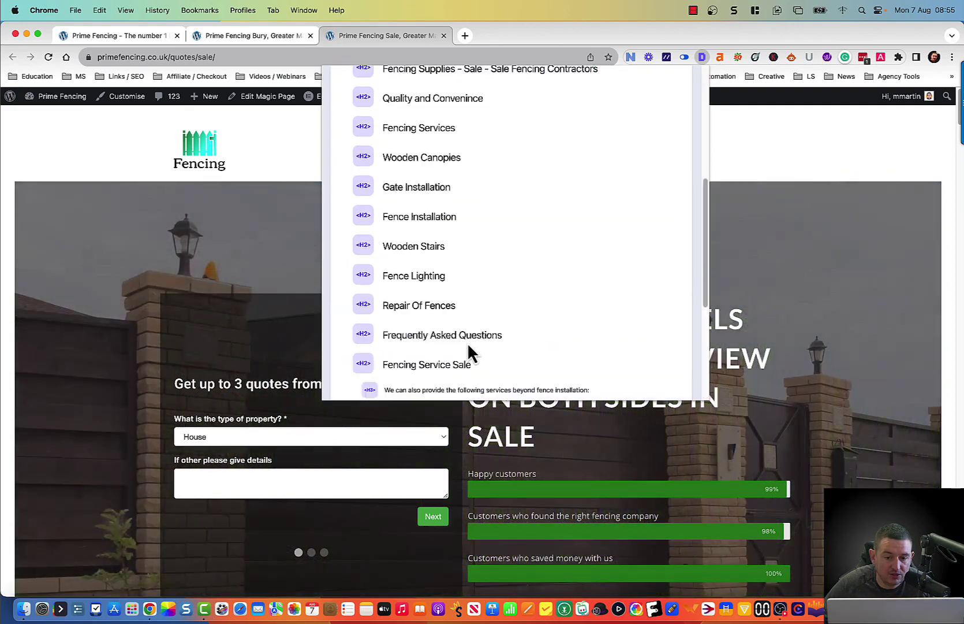
{"action": "scroll", "coordinate": [467, 339], "scroll_direction": "up", "scroll_amount": 8}
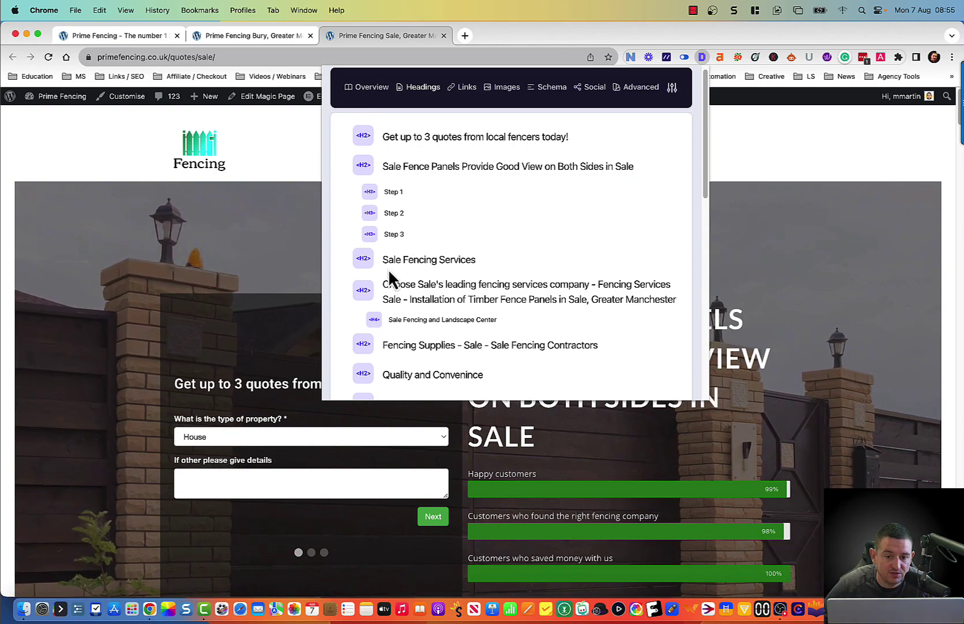
{"action": "scroll", "coordinate": [467, 277], "scroll_direction": "down", "scroll_amount": 4}
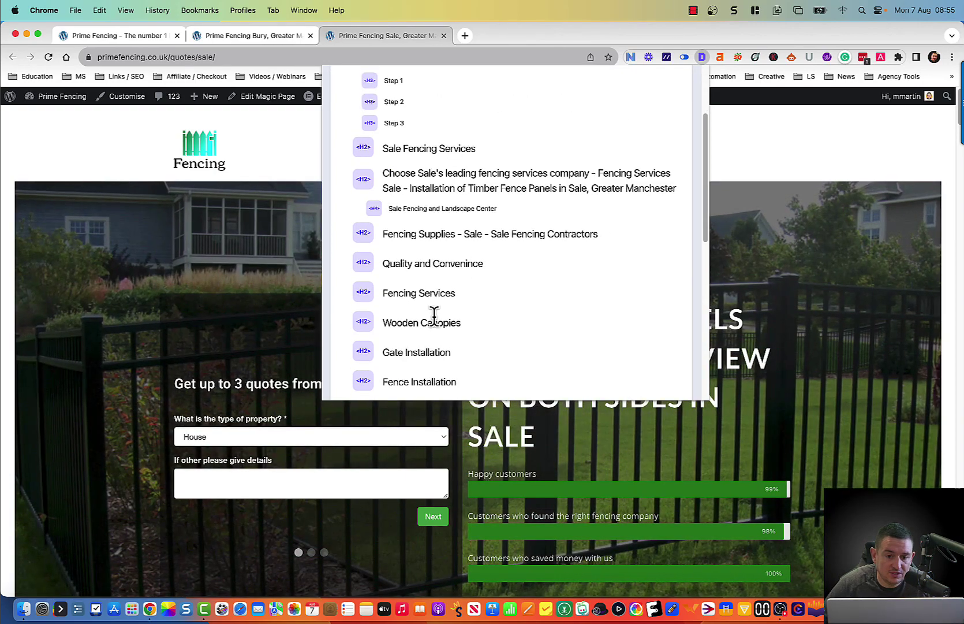
{"action": "left_click", "coordinate": [858, 234]}
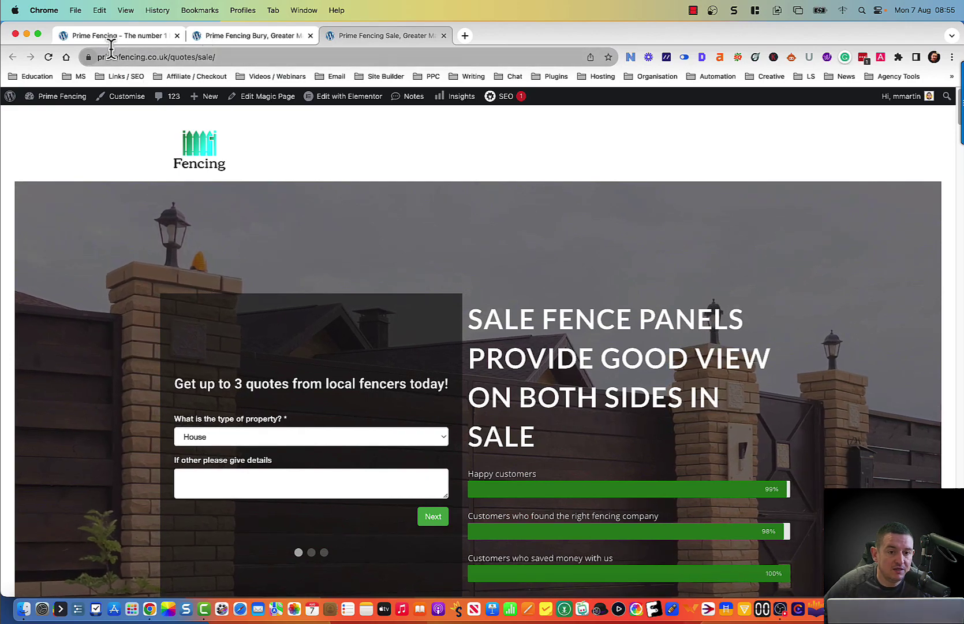
Step: Highlight the domain, "quotes" and "sale" parts of the Sale page's web address one after another
{"action": "left_click_drag", "start_coordinate": [120, 56], "coordinate": [144, 57]}
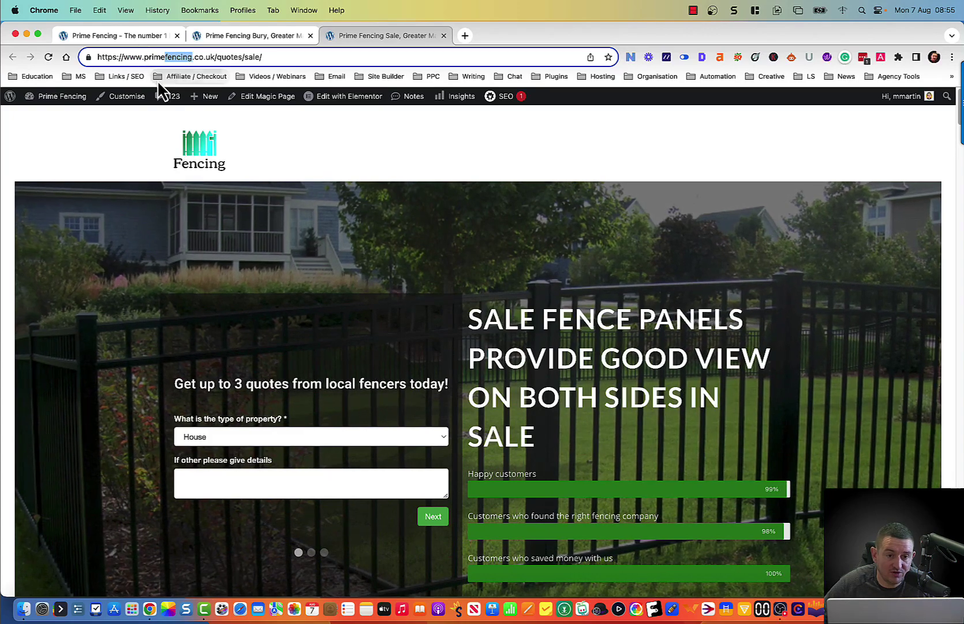
{"action": "left_click", "coordinate": [226, 57]}
{"action": "double_click", "coordinate": [227, 57]}
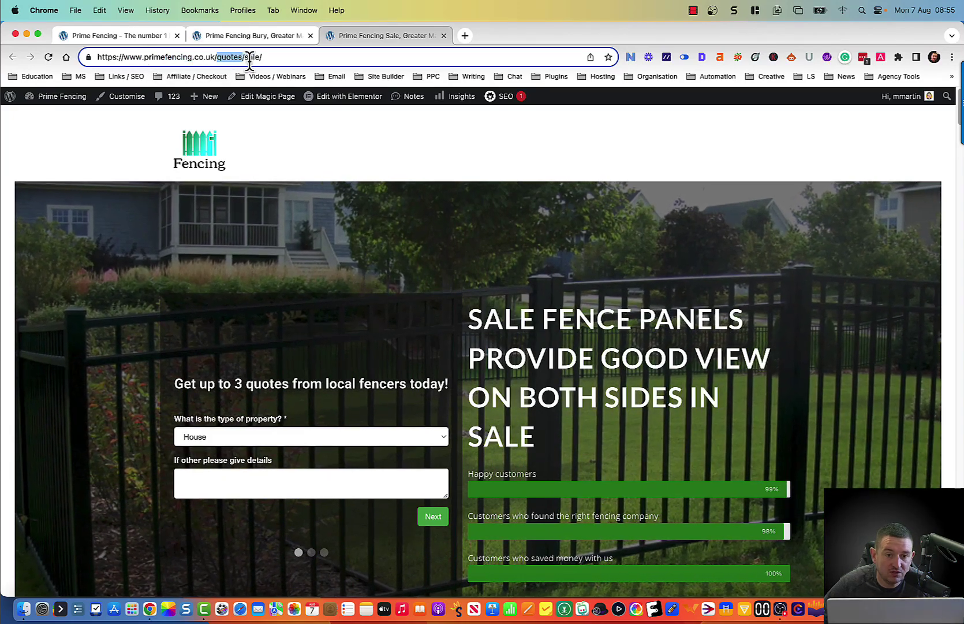
{"action": "left_click", "coordinate": [246, 57]}
{"action": "double_click", "coordinate": [246, 57]}
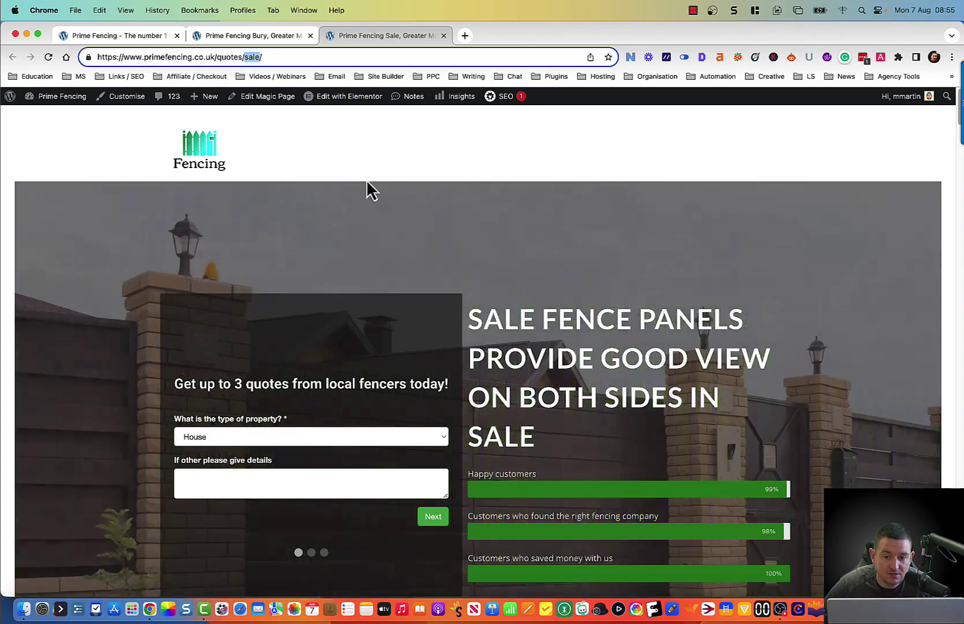
Step: Open the magic page behind the Sale page for editing and launch it in Elementor
{"action": "mouse_move", "coordinate": [378, 103]}
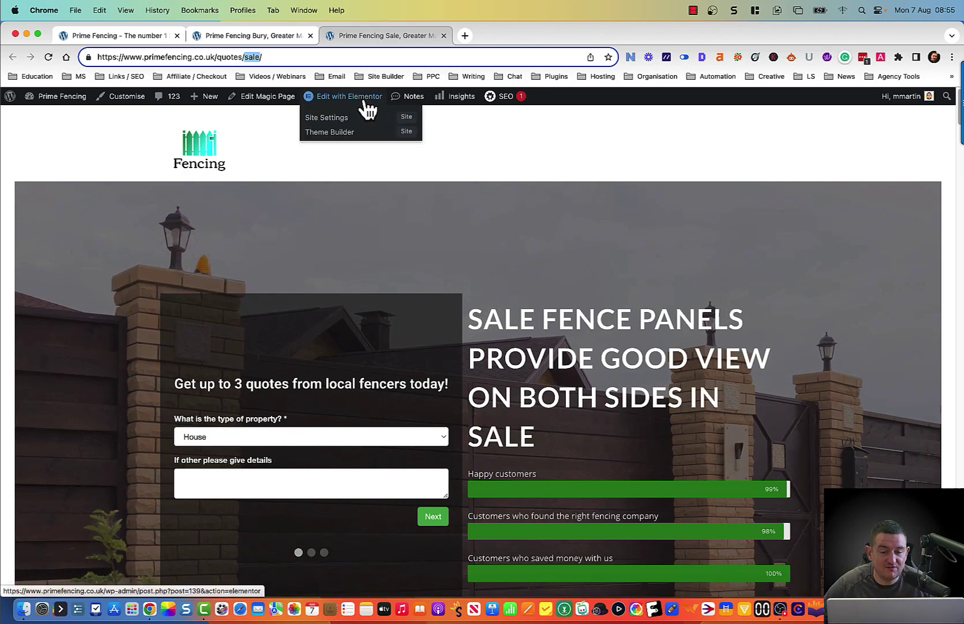
{"action": "left_click", "coordinate": [268, 99]}
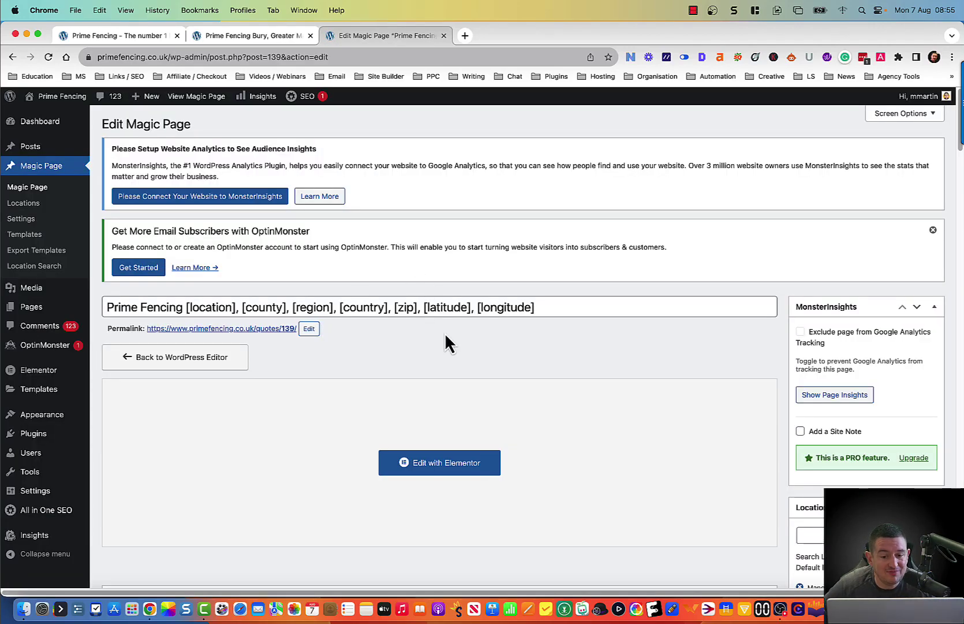
{"action": "scroll", "coordinate": [441, 330], "scroll_direction": "down", "scroll_amount": 5}
{"action": "left_click", "coordinate": [441, 315]}
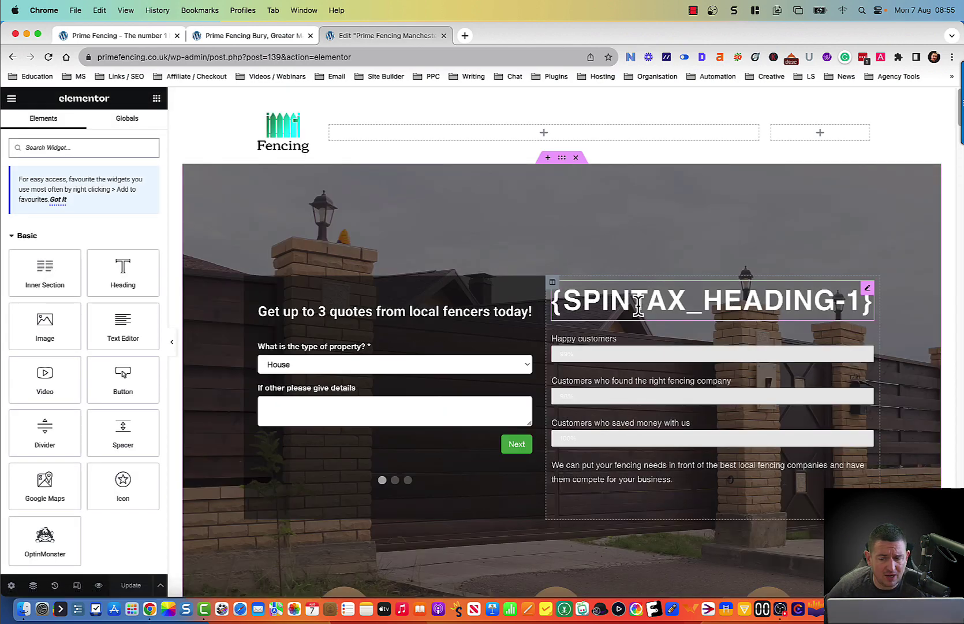
Step: Set the HTML tag of the {spintax_heading-1} heading to H1
{"action": "double_click", "coordinate": [635, 299]}
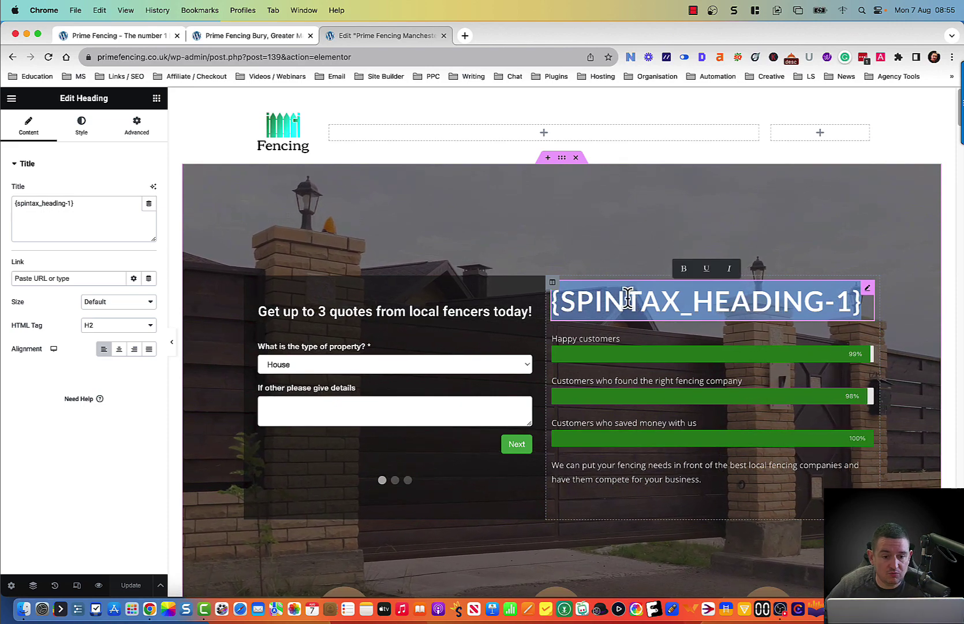
{"action": "left_click", "coordinate": [120, 325]}
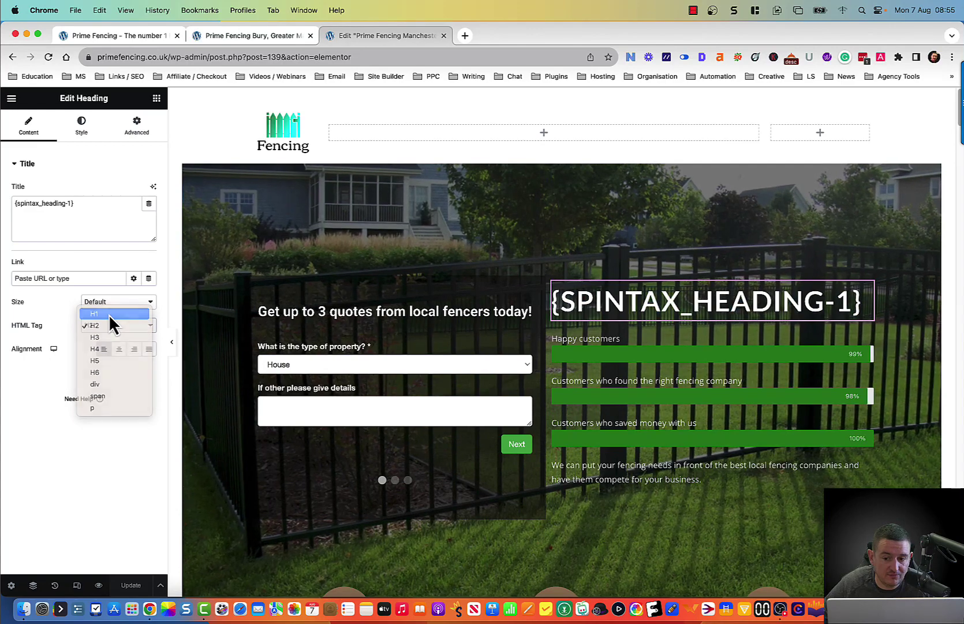
{"action": "left_click", "coordinate": [108, 314]}
Step: Replace the H1 heading's text with "FENCING QUOTES [location]" and update the page
{"action": "double_click", "coordinate": [606, 290]}
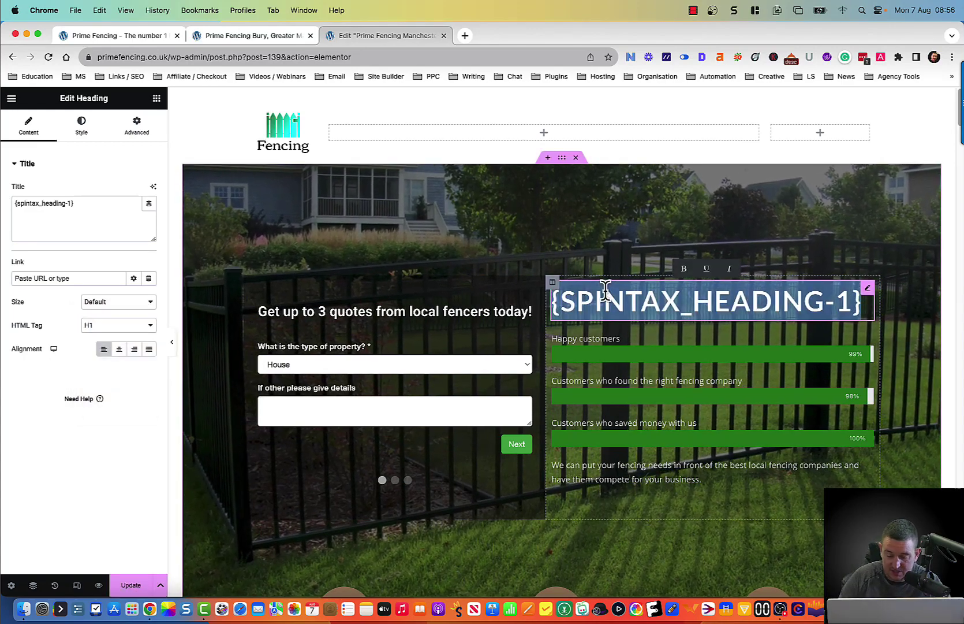
{"action": "key", "text": "BackSpace"}
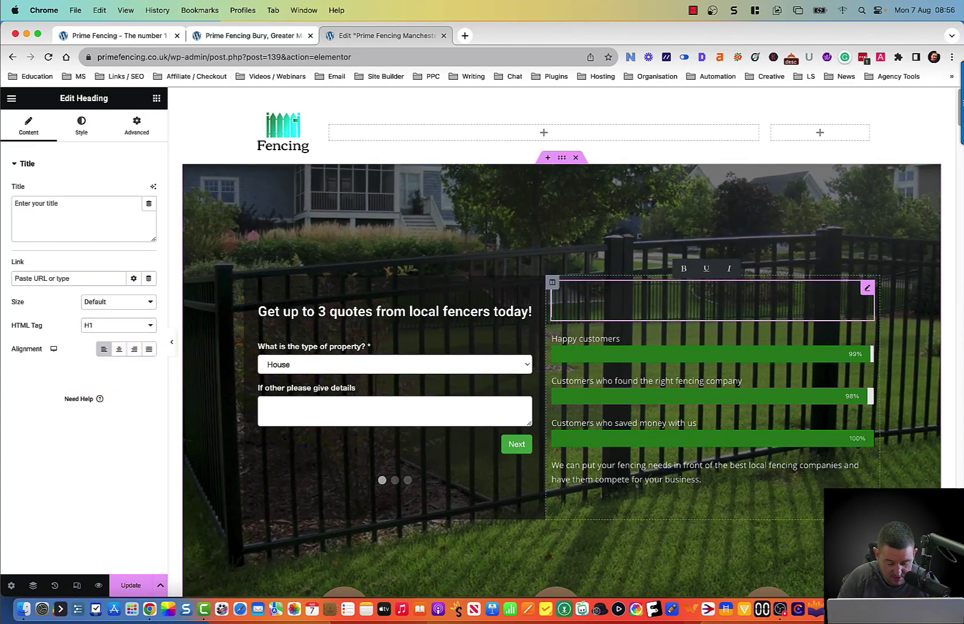
{"action": "type", "text": "FENCING QUOTES ["}
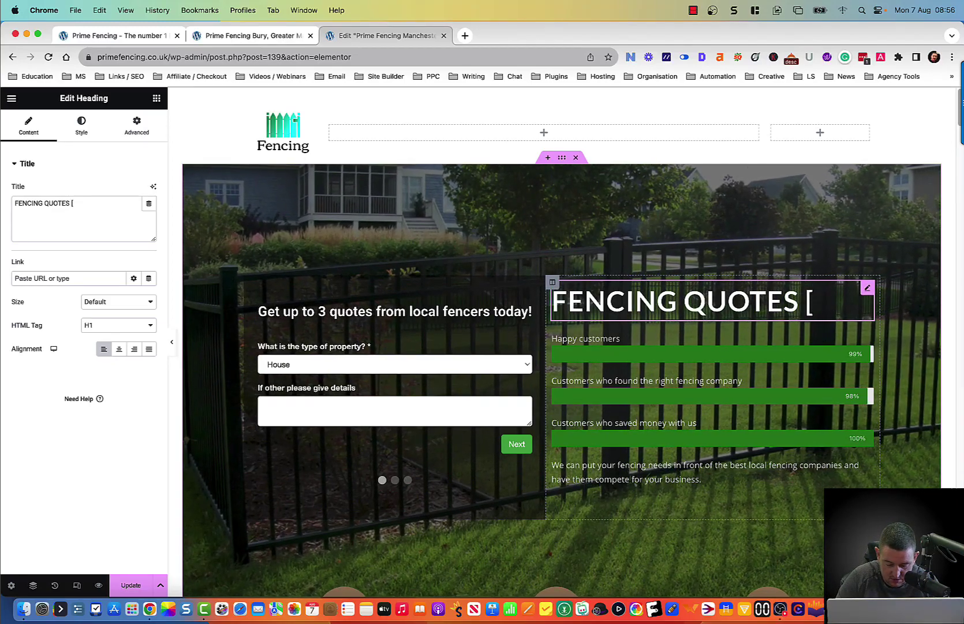
{"action": "type", "text": "cation"}
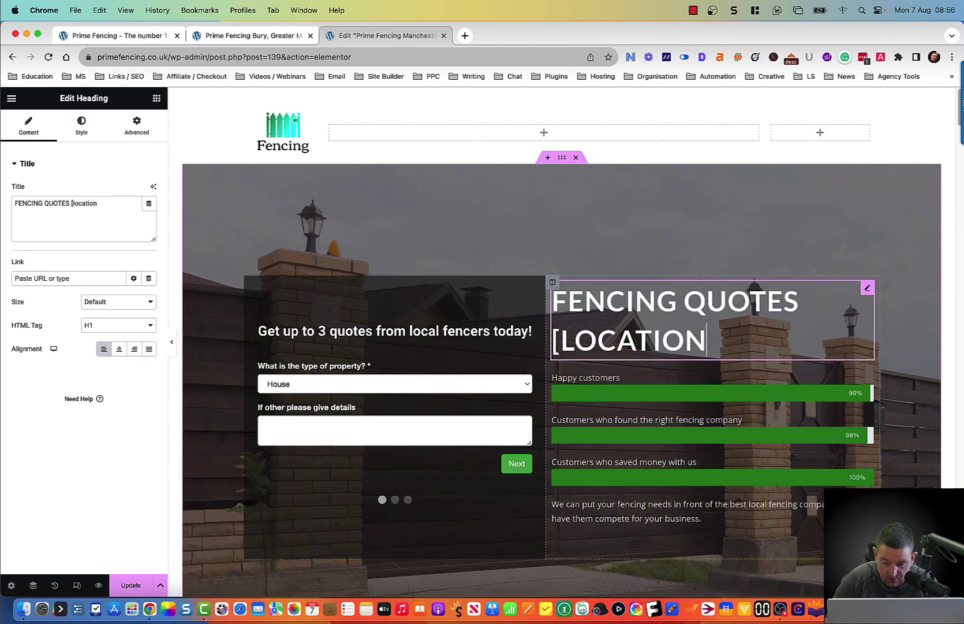
{"action": "scroll", "coordinate": [432, 379], "scroll_direction": "down", "scroll_amount": 1}
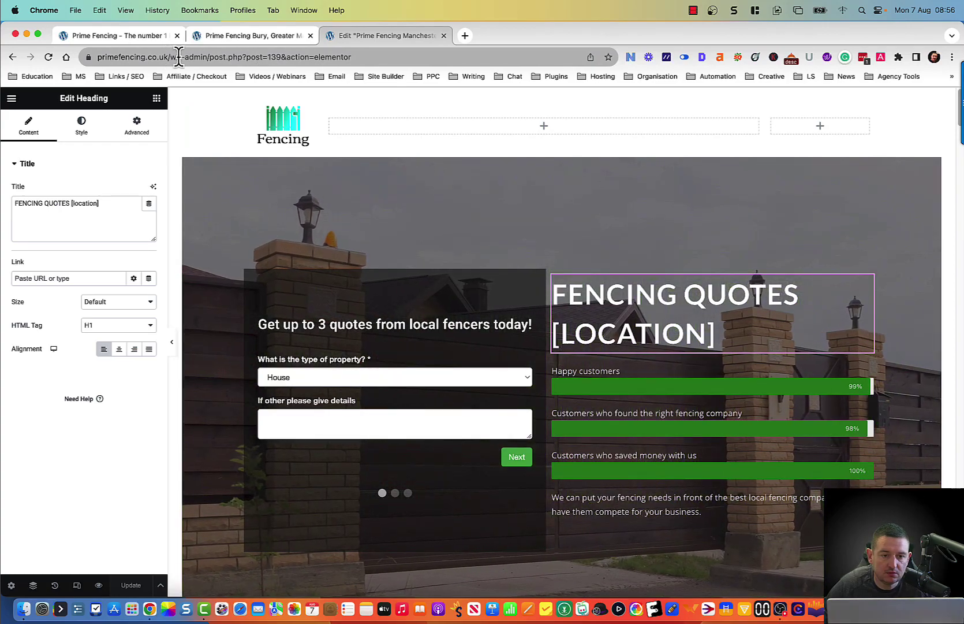
Step: Close the Elementor editor, reopen the /quotes/sale/ URL from Screaming Frog SEO Spider in Chrome and close the Bury page
{"action": "left_click", "coordinate": [444, 36]}
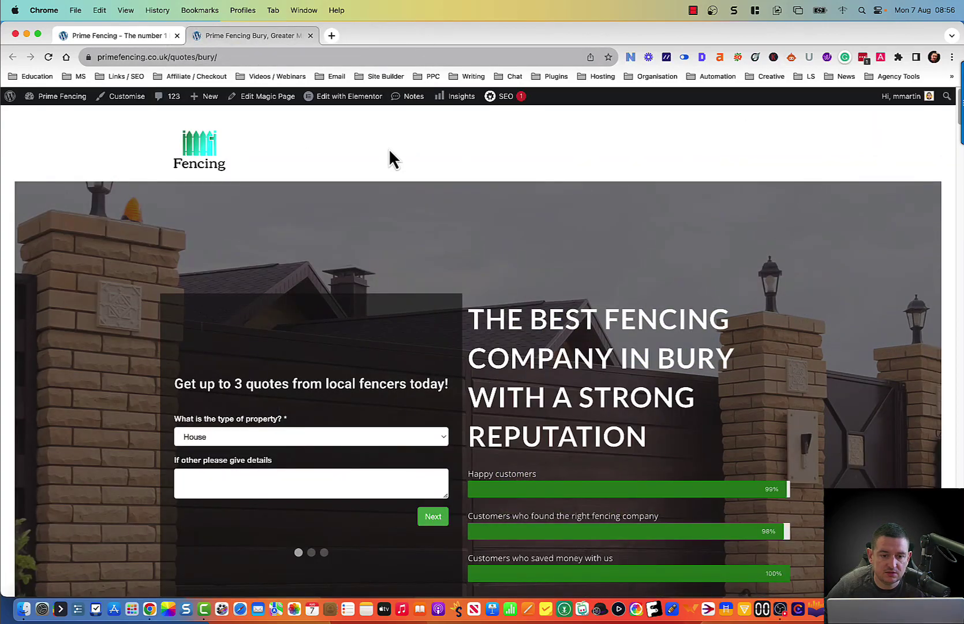
{"action": "key", "text": "super+Tab"}
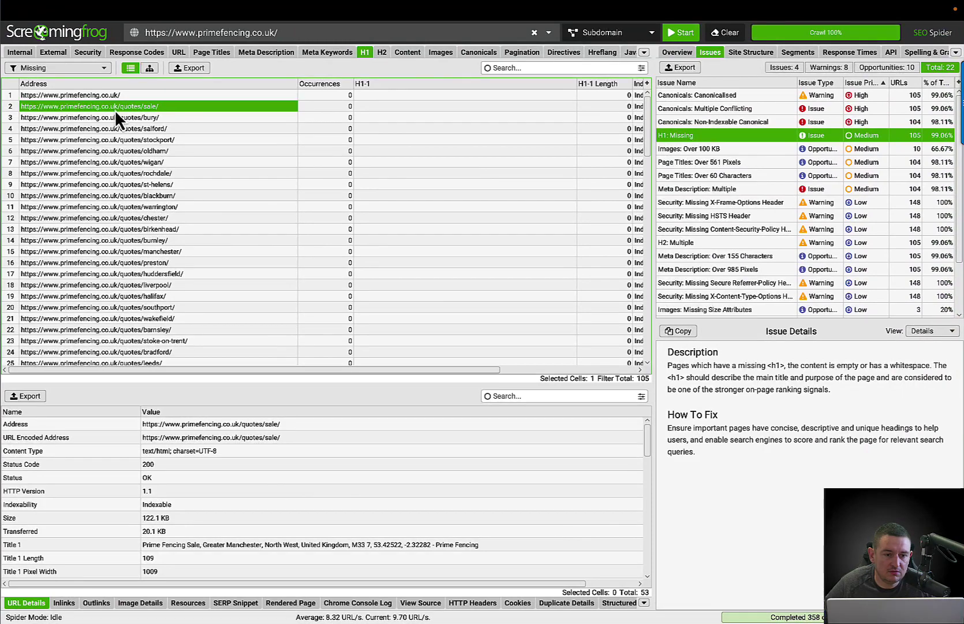
{"action": "right_click", "coordinate": [116, 108]}
{"action": "left_click", "coordinate": [157, 126]}
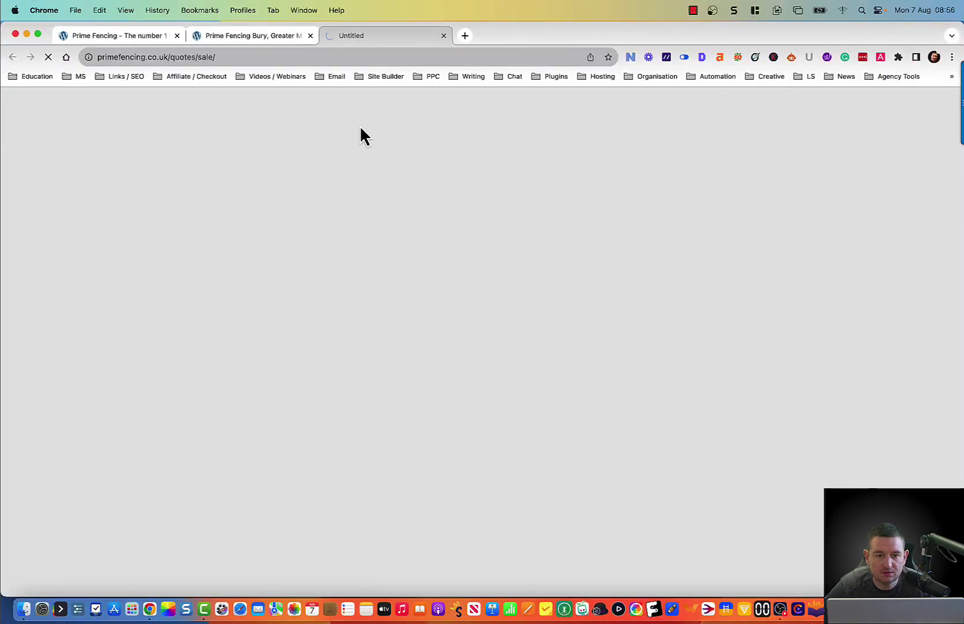
{"action": "left_click", "coordinate": [311, 35]}
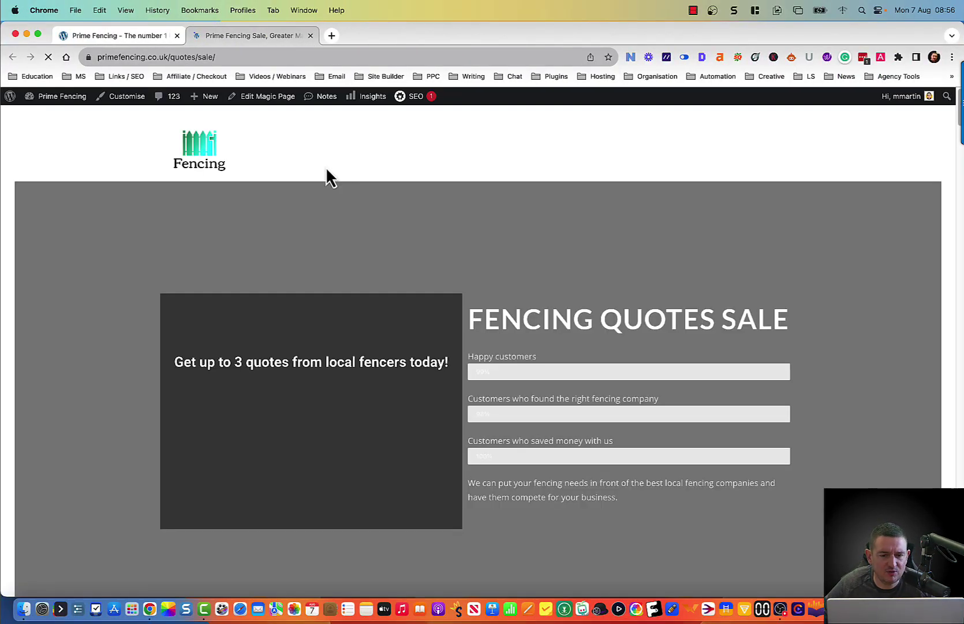
Step: Compare the Sale page's edited heading in Chrome with the H1: Missing issue in Screaming Frog SEO Spider
{"action": "key", "text": "ctrl+Right"}
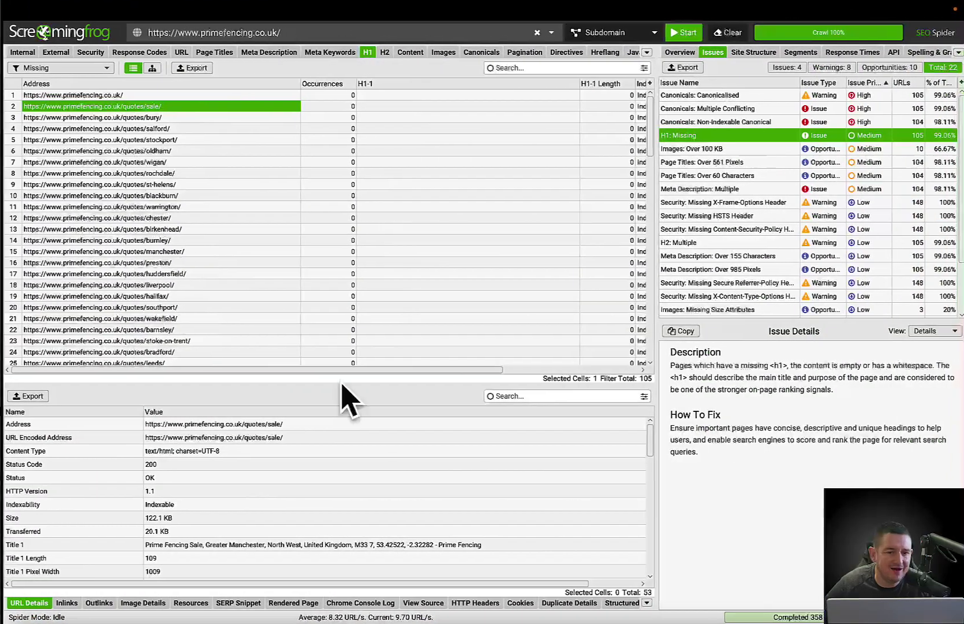
{"action": "key", "text": "ctrl+Left"}
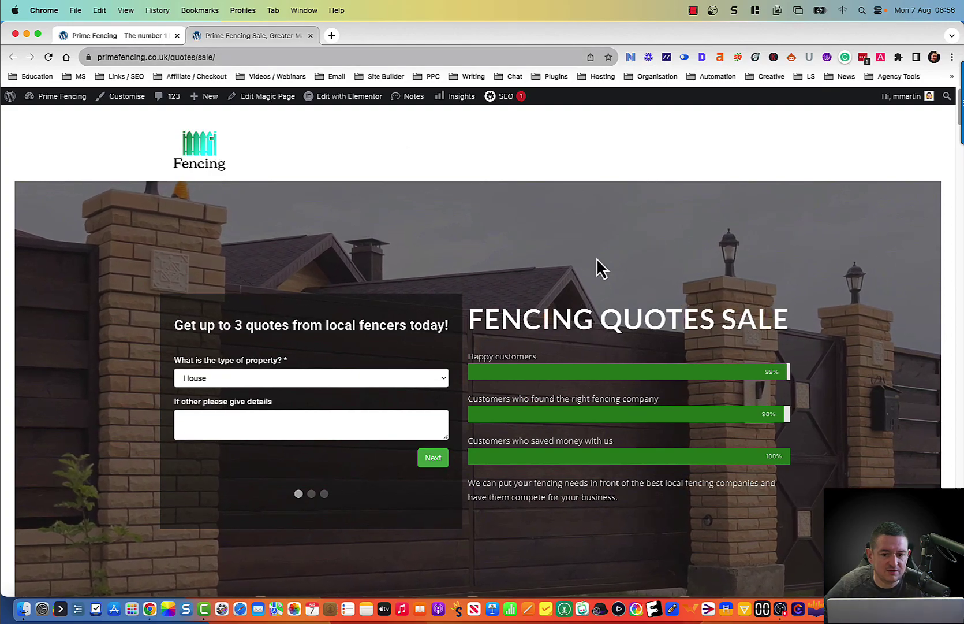
{"action": "key", "text": "ctrl+Right"}
{"action": "key", "text": "ctrl+Left"}
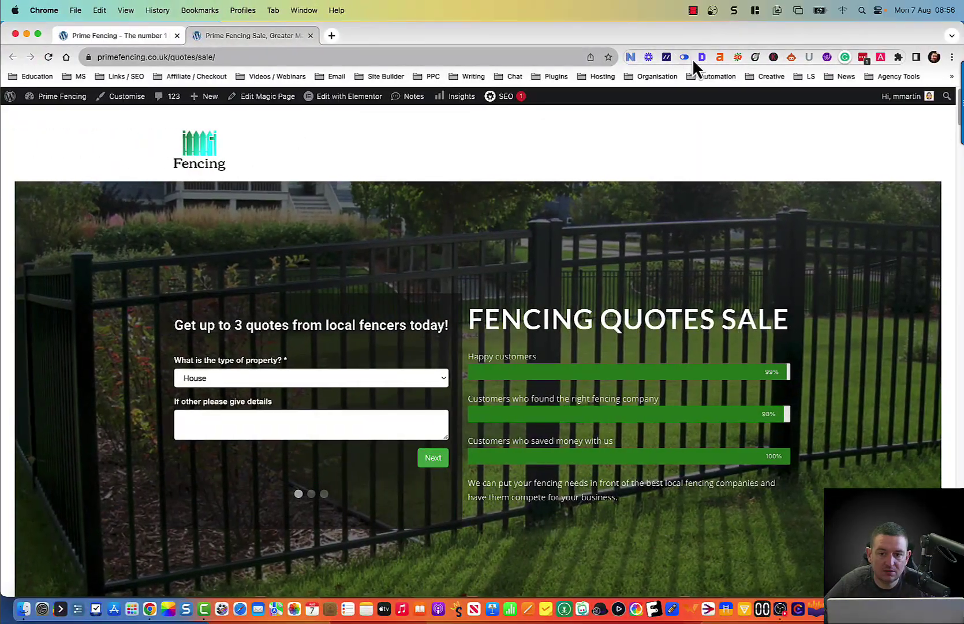
Step: Inspect the Sale page's heading structure with the SEO extension, and open its magic page in Elementor
{"action": "left_click", "coordinate": [701, 56]}
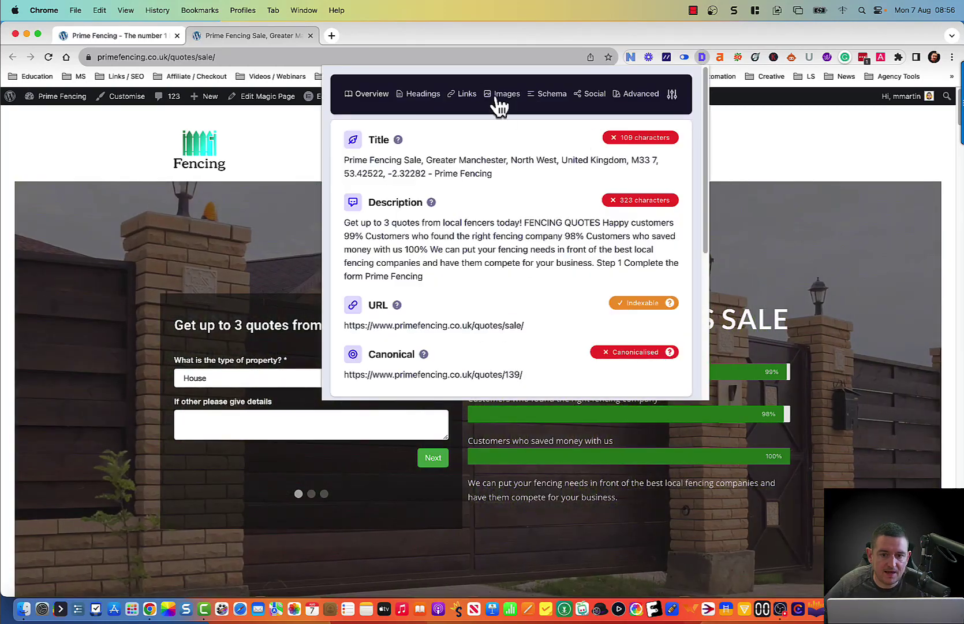
{"action": "left_click", "coordinate": [438, 101]}
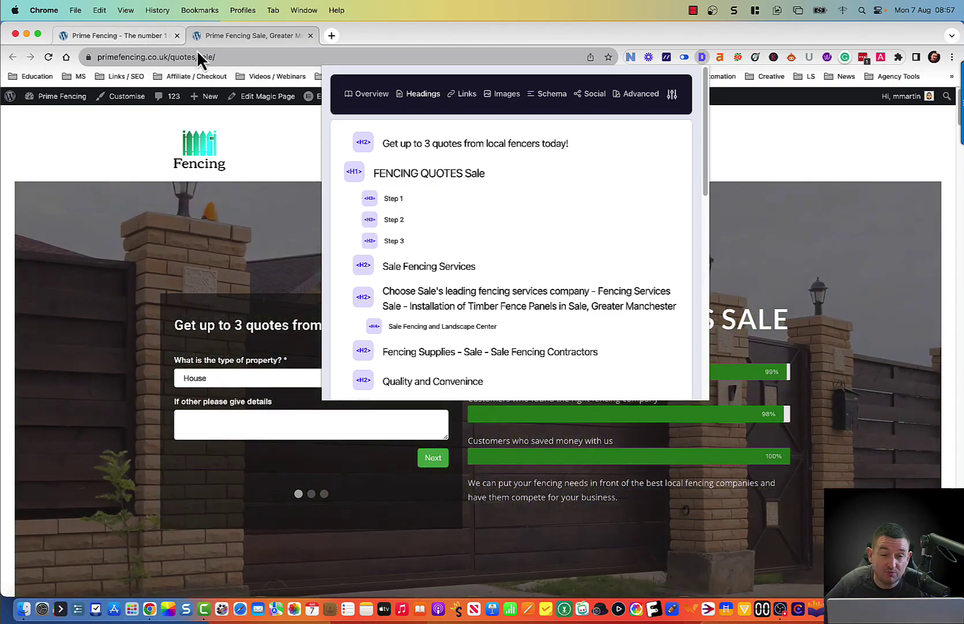
{"action": "left_click", "coordinate": [270, 99]}
{"action": "mouse_move", "coordinate": [351, 98]}
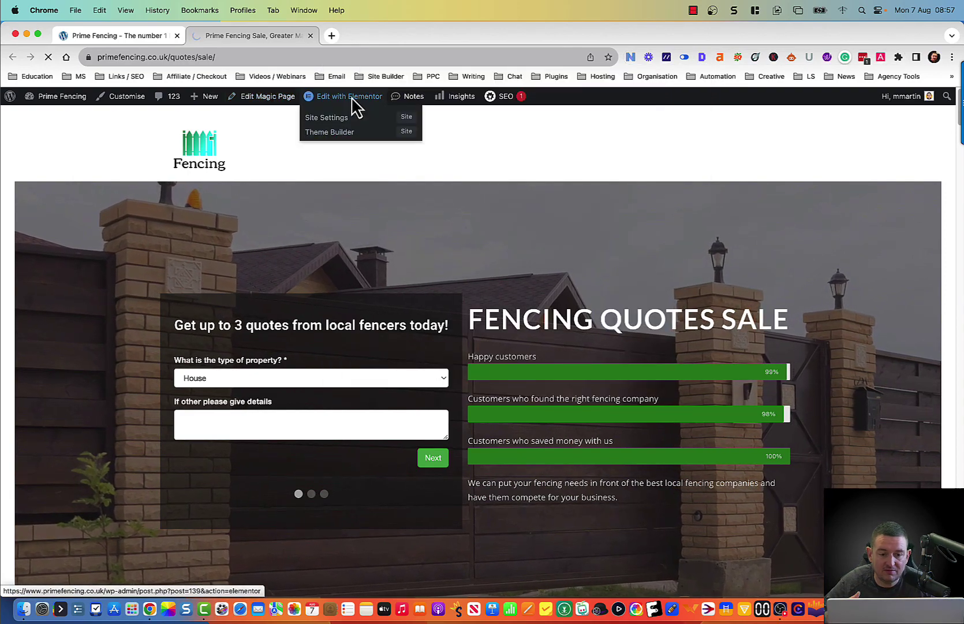
{"action": "left_click", "coordinate": [352, 100]}
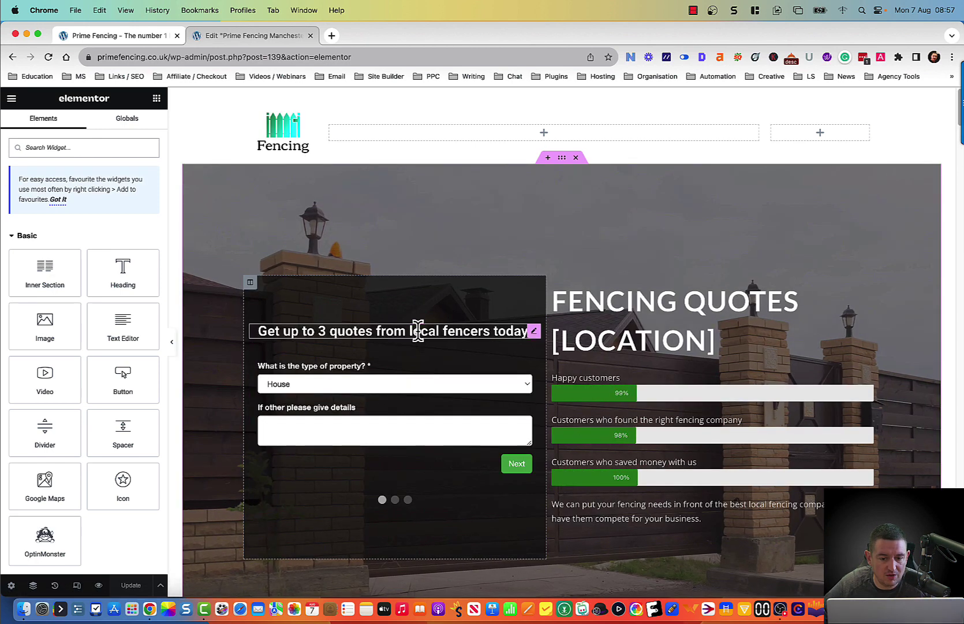
Step: Set the HTML tag of the "Get up to 3 quotes from local fencers today!" heading to p
{"action": "left_click", "coordinate": [418, 331]}
{"action": "left_click", "coordinate": [104, 325]}
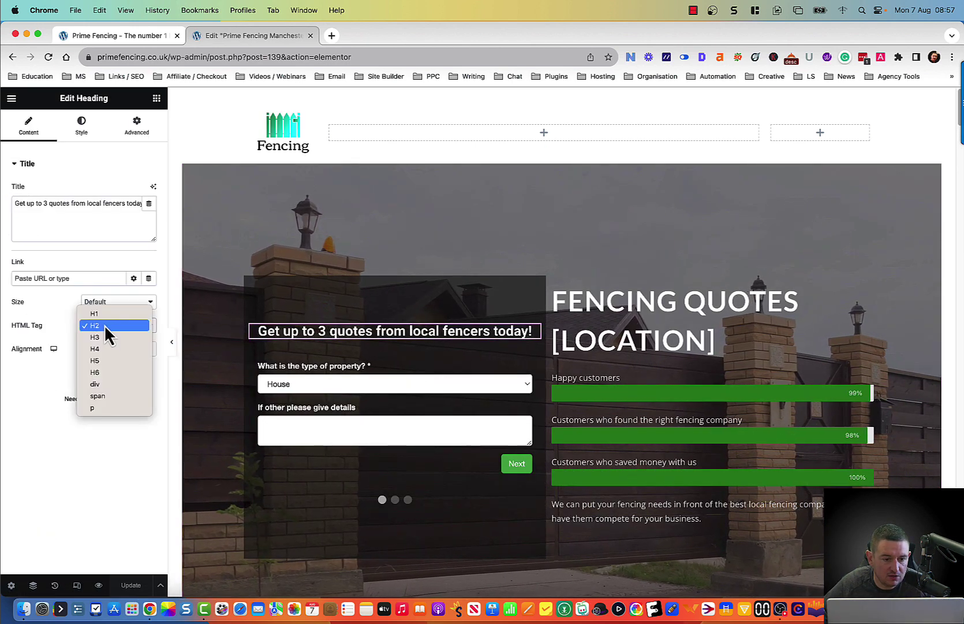
{"action": "left_click", "coordinate": [110, 407]}
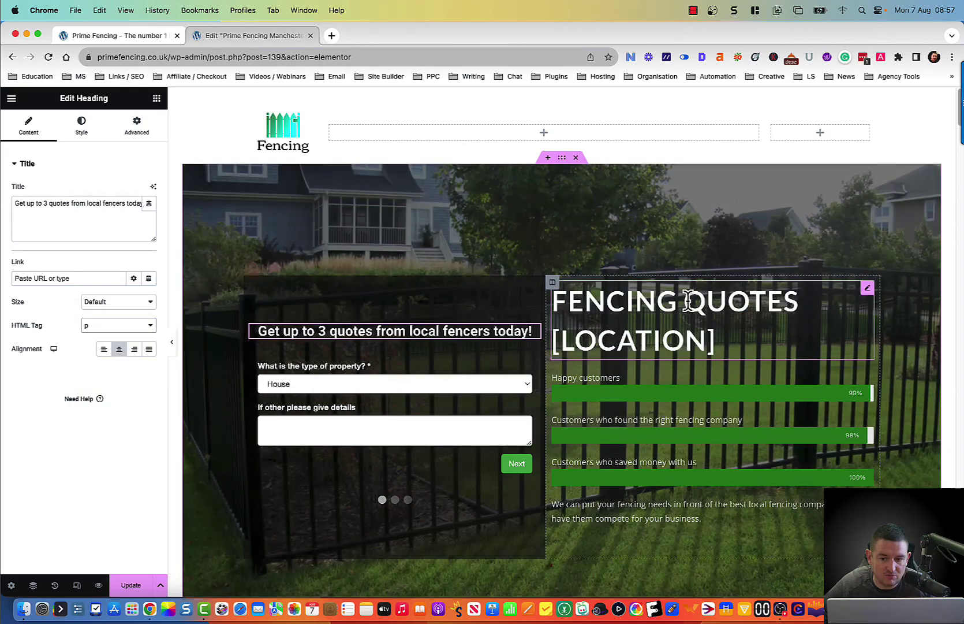
Step: Change "FENCING QUOTES" in the H1 heading to "Fencing Quotes", keeping the [location] placeholder, and update the page
{"action": "left_click", "coordinate": [688, 300]}
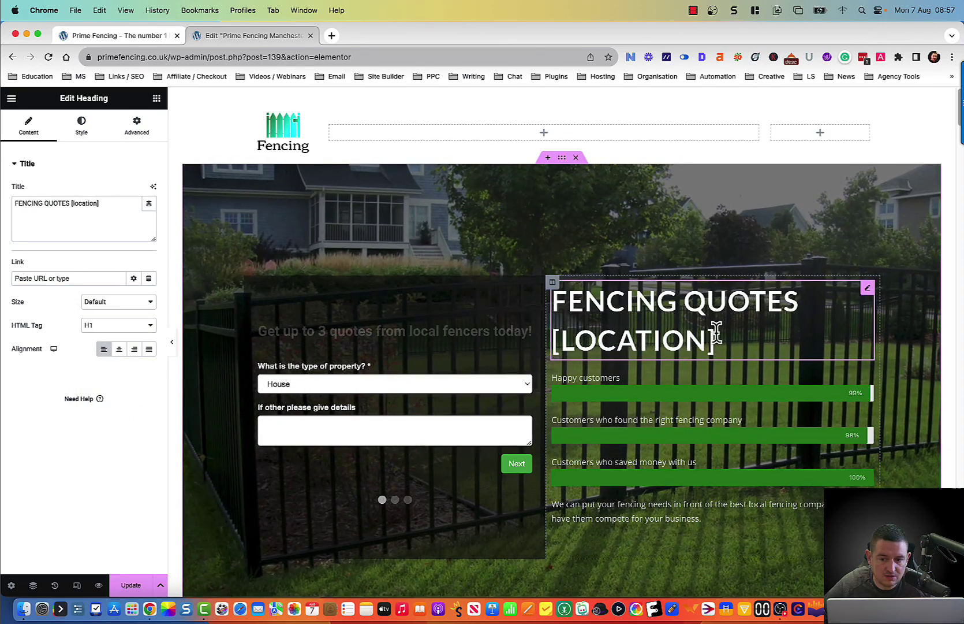
{"action": "triple_click", "coordinate": [661, 304]}
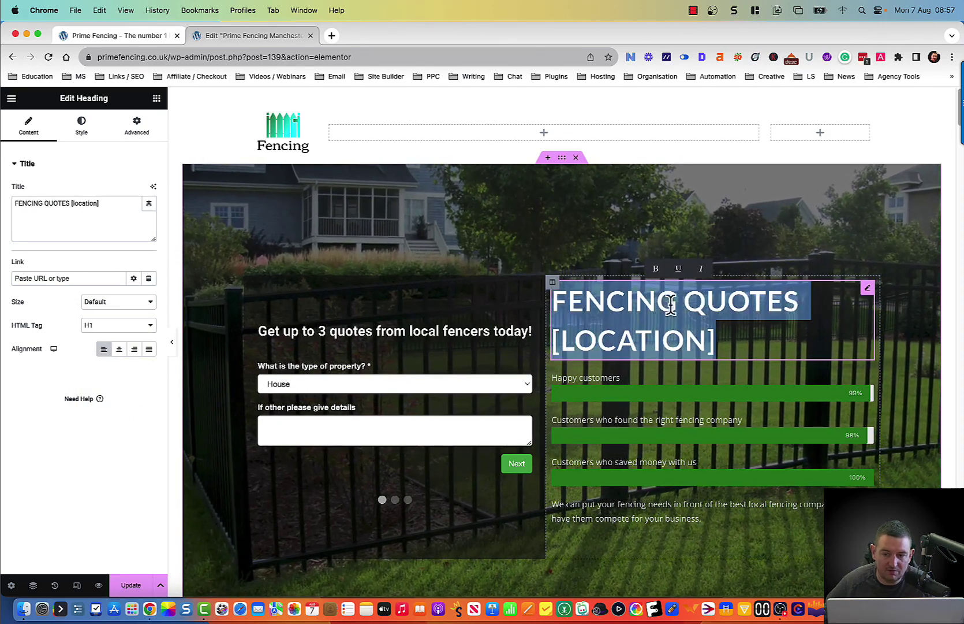
{"action": "left_click", "coordinate": [796, 296]}
{"action": "left_click_drag", "start_coordinate": [797, 297], "coordinate": [551, 298]}
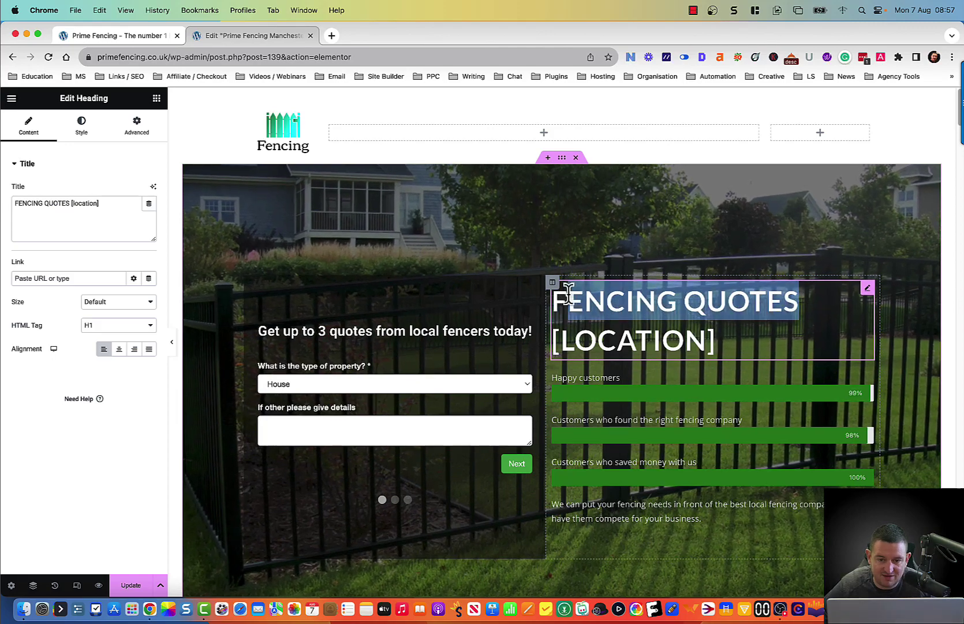
{"action": "type", "text": "Fencing Quotes"}
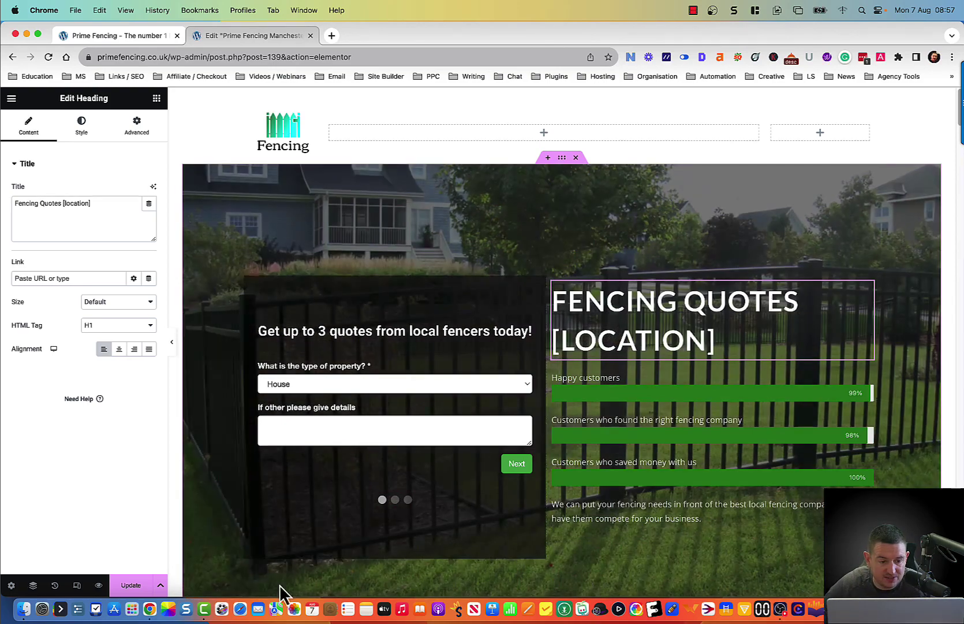
{"action": "left_click", "coordinate": [137, 587]}
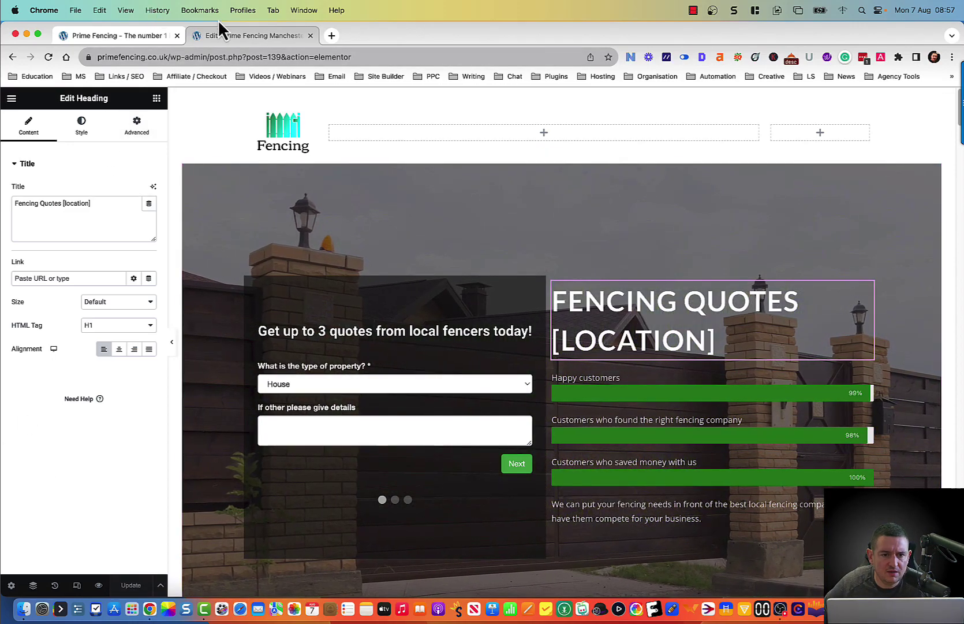
Step: Preview the updated magic page, and close both the preview and the Elementor editor
{"action": "left_click", "coordinate": [161, 585]}
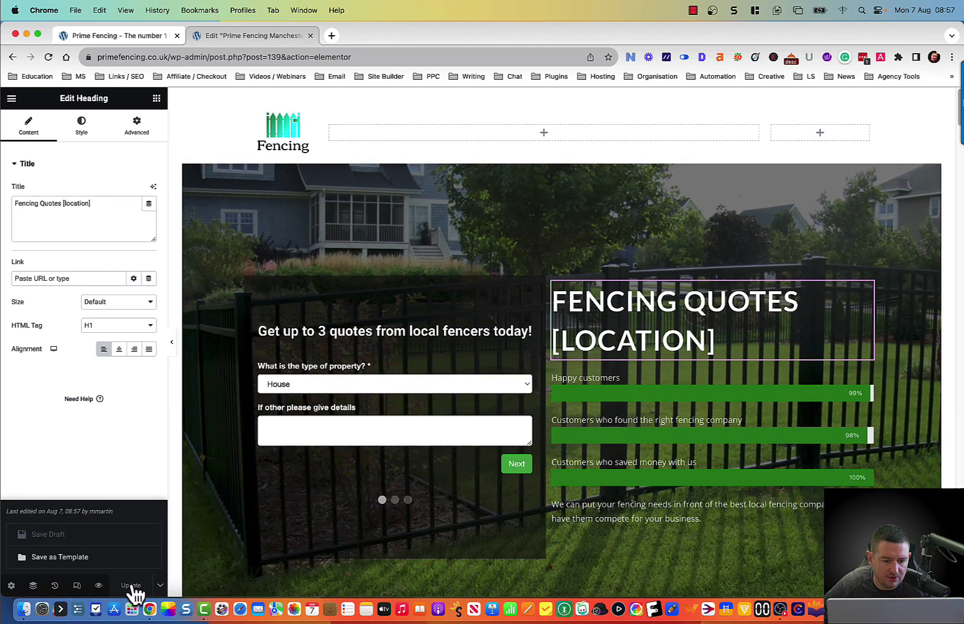
{"action": "left_click", "coordinate": [101, 585]}
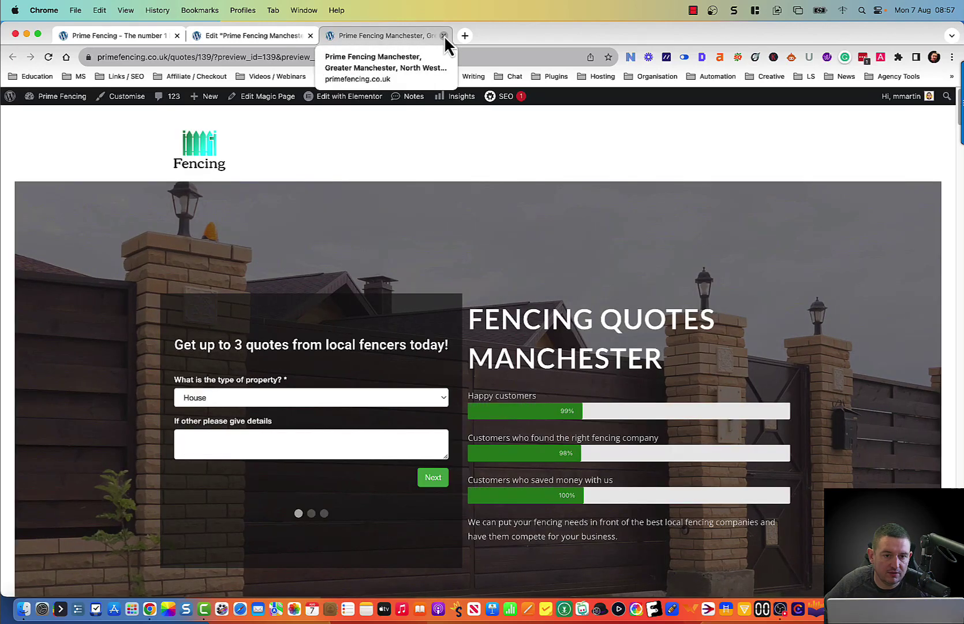
{"action": "left_click", "coordinate": [443, 36]}
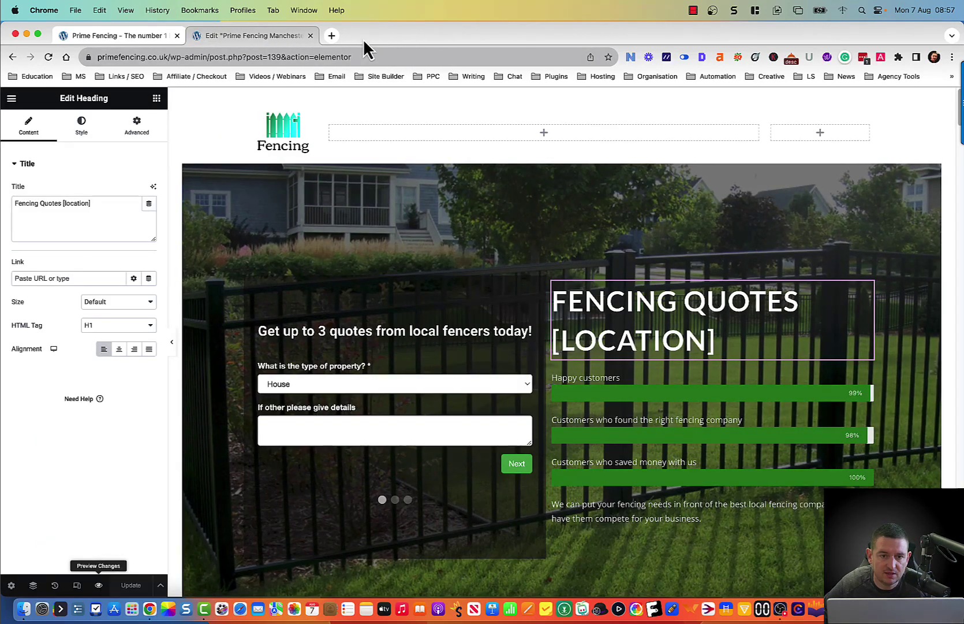
{"action": "left_click", "coordinate": [310, 36]}
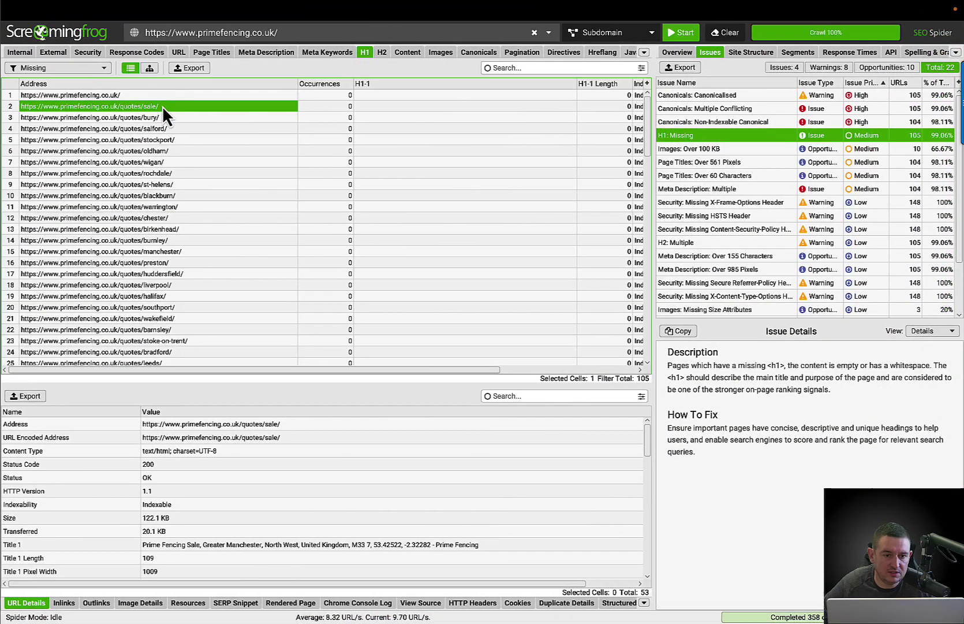
Step: Open the /quotes/sale/ URL in the browser from Screaming Frog SEO Spider, and re-spider that URL
{"action": "right_click", "coordinate": [313, 106]}
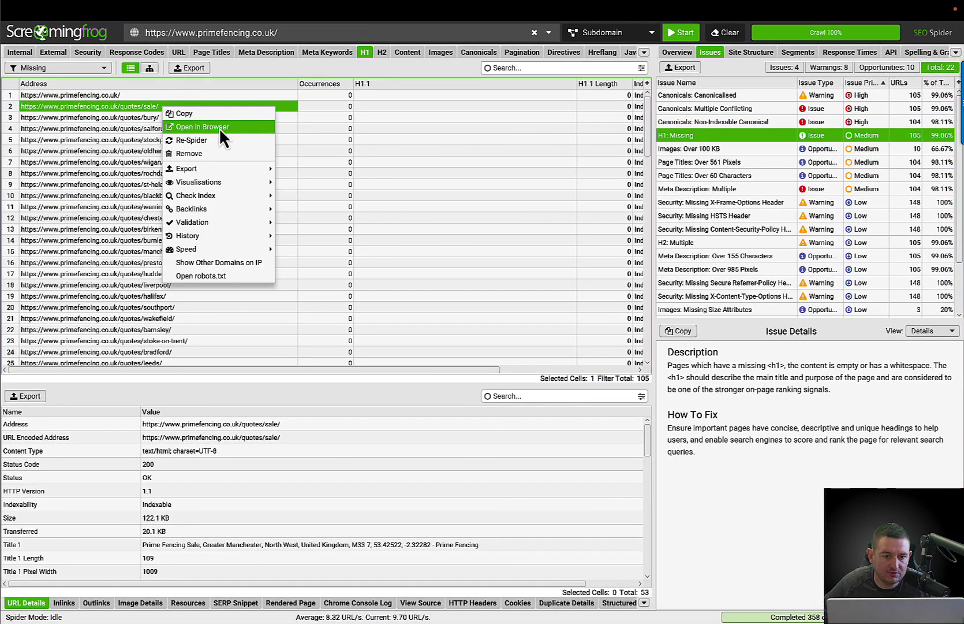
{"action": "left_click", "coordinate": [219, 127]}
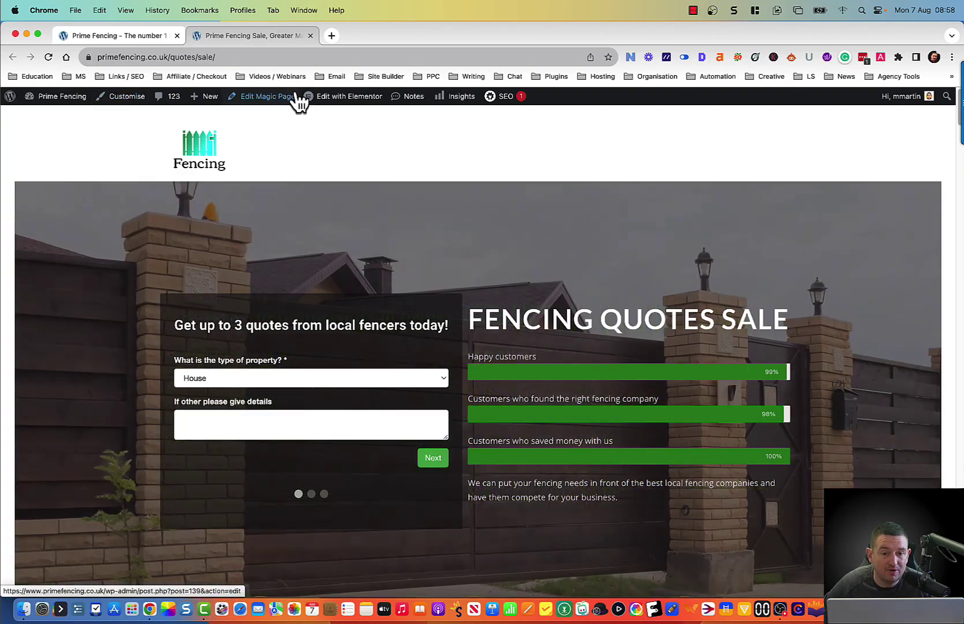
{"action": "key", "text": "ctrl+Right"}
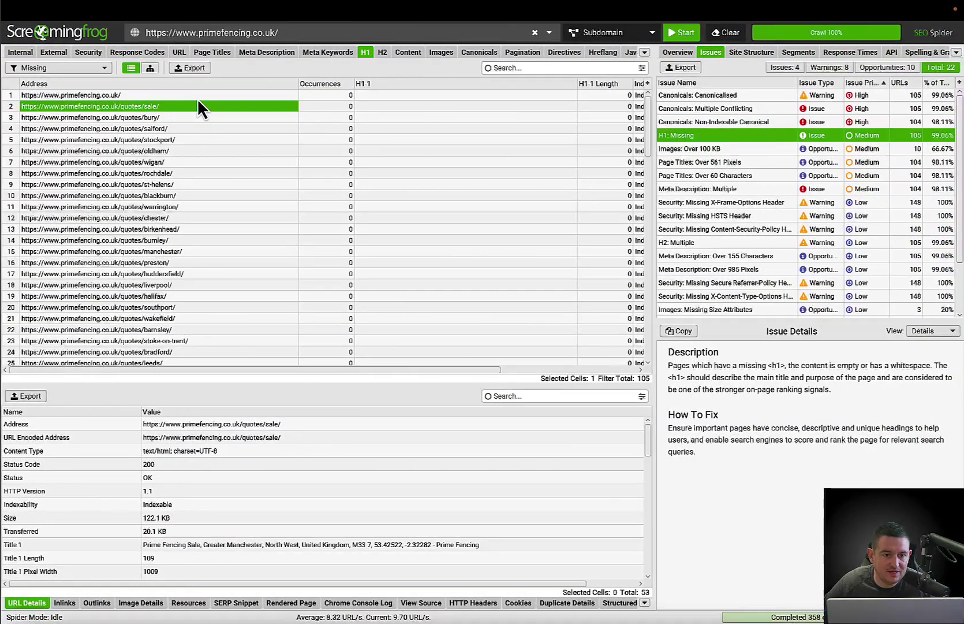
{"action": "right_click", "coordinate": [196, 108]}
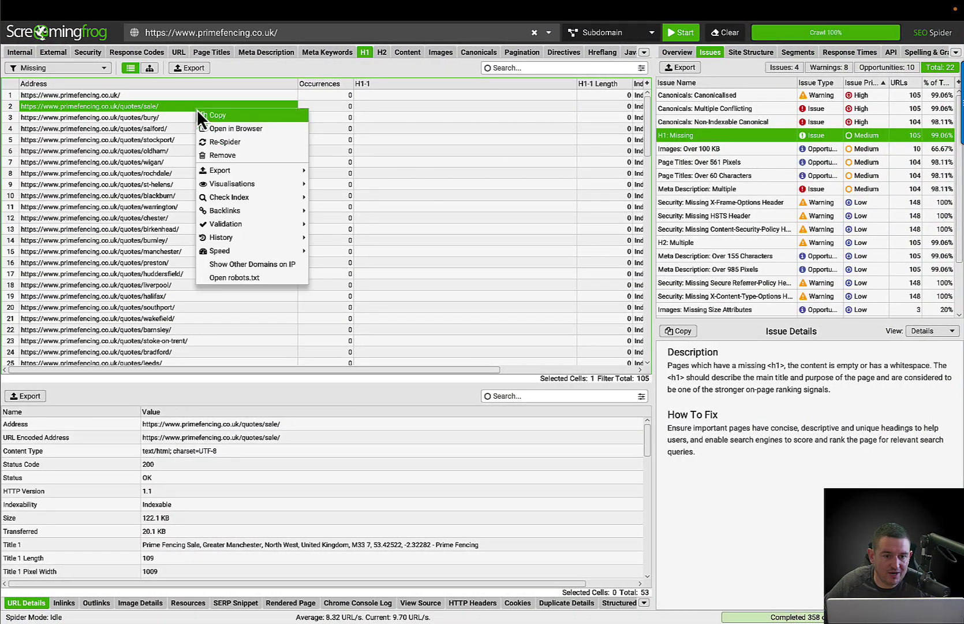
{"action": "left_click", "coordinate": [235, 142]}
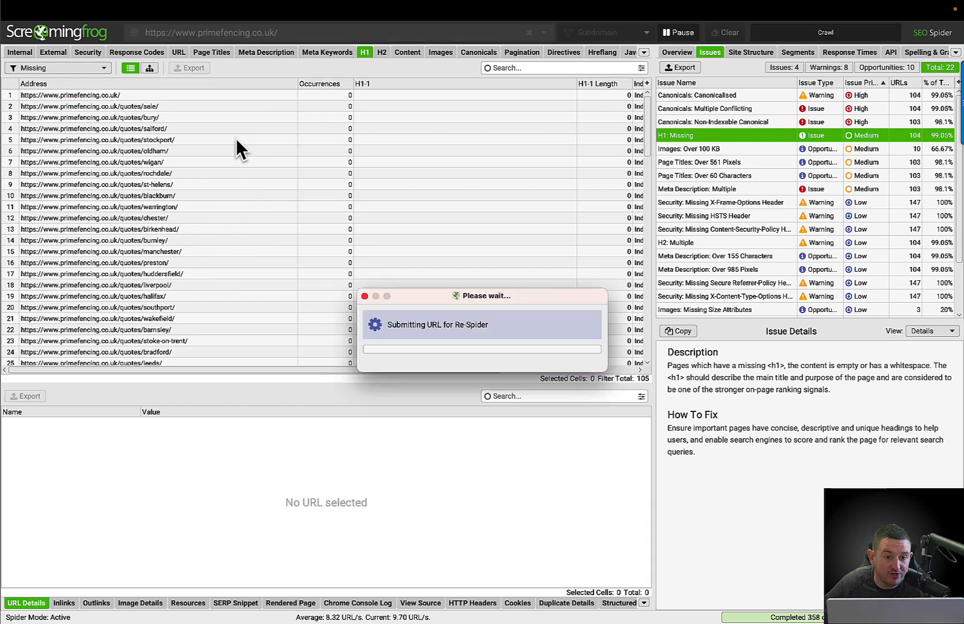
Step: Check the Sale page's headings with the SEO extension in Chrome and the re-spider progress in Screaming Frog SEO Spider
{"action": "key", "text": "ctrl+Left"}
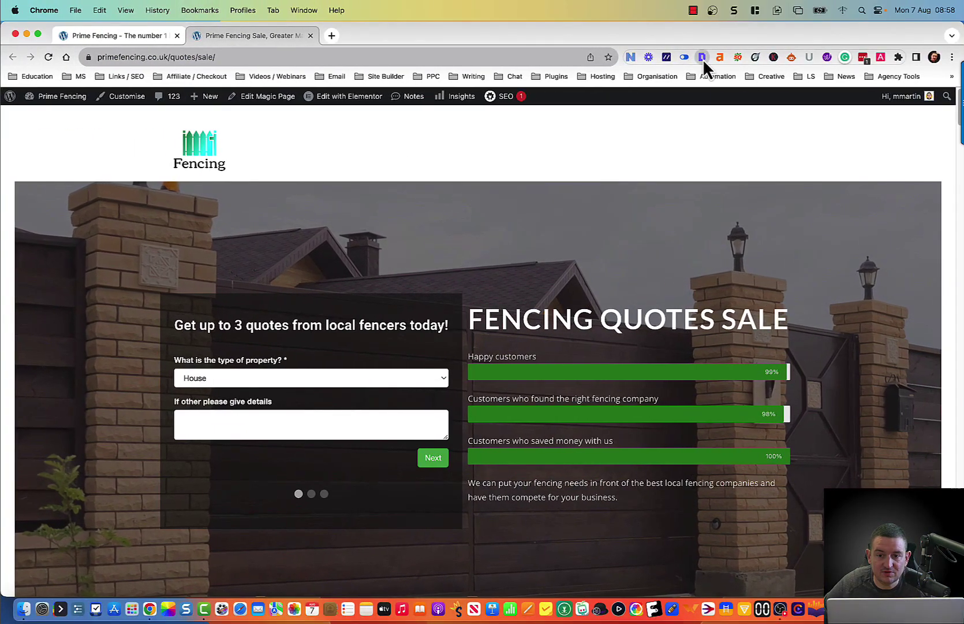
{"action": "left_click", "coordinate": [702, 57]}
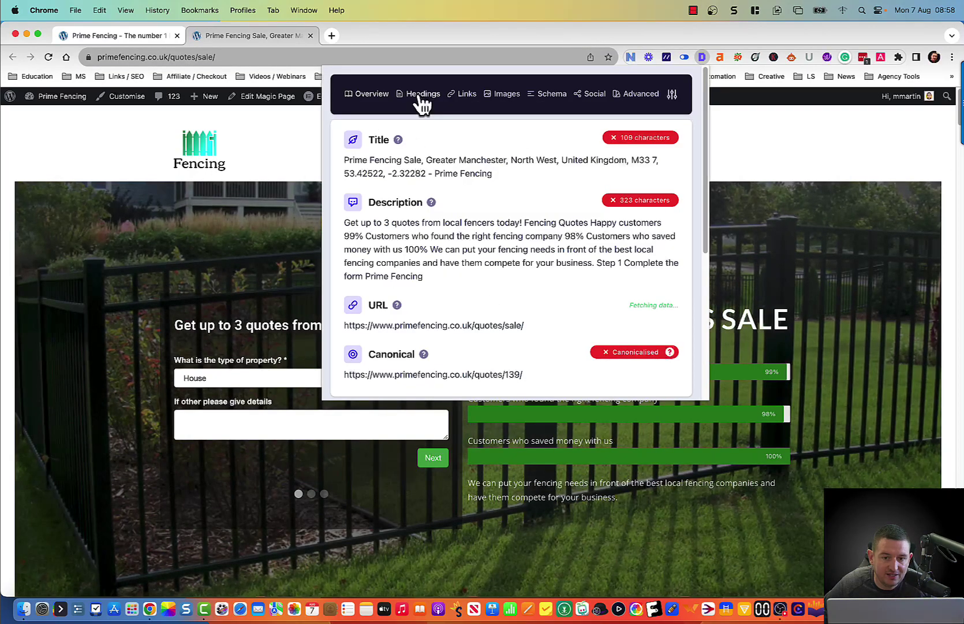
{"action": "left_click", "coordinate": [420, 98]}
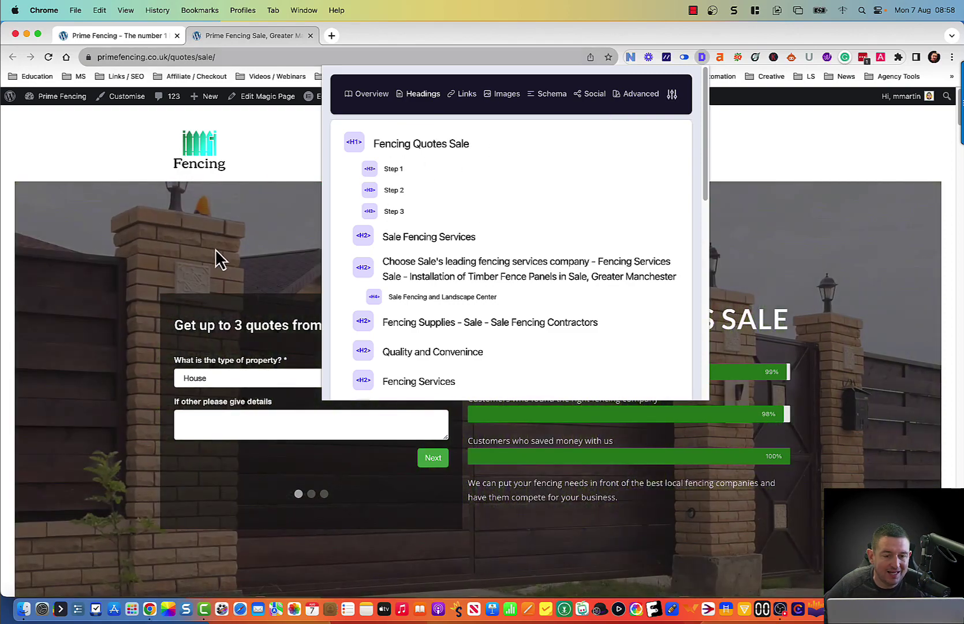
{"action": "left_click", "coordinate": [216, 257]}
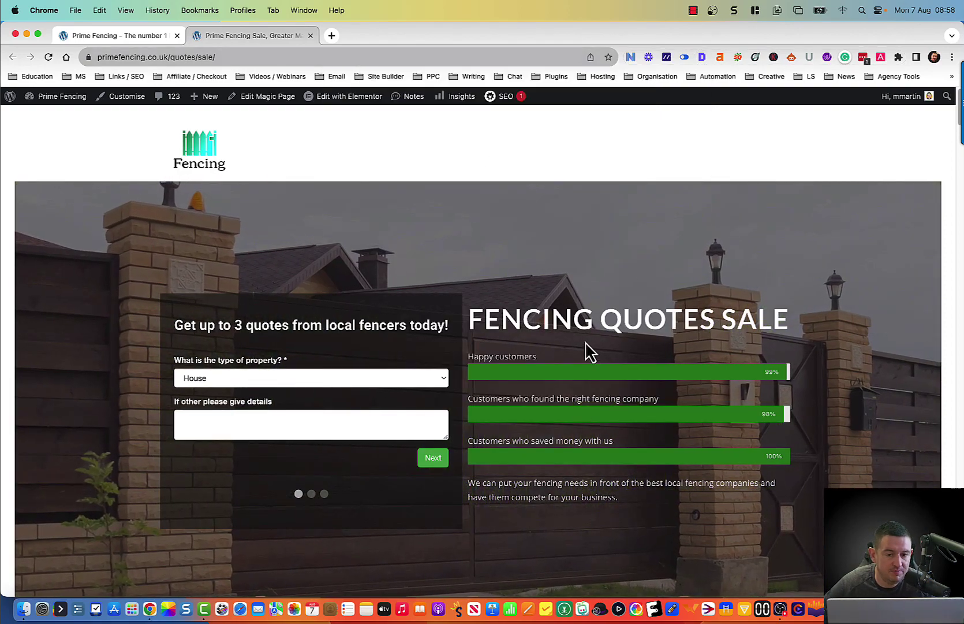
{"action": "key", "text": "ctrl+Right"}
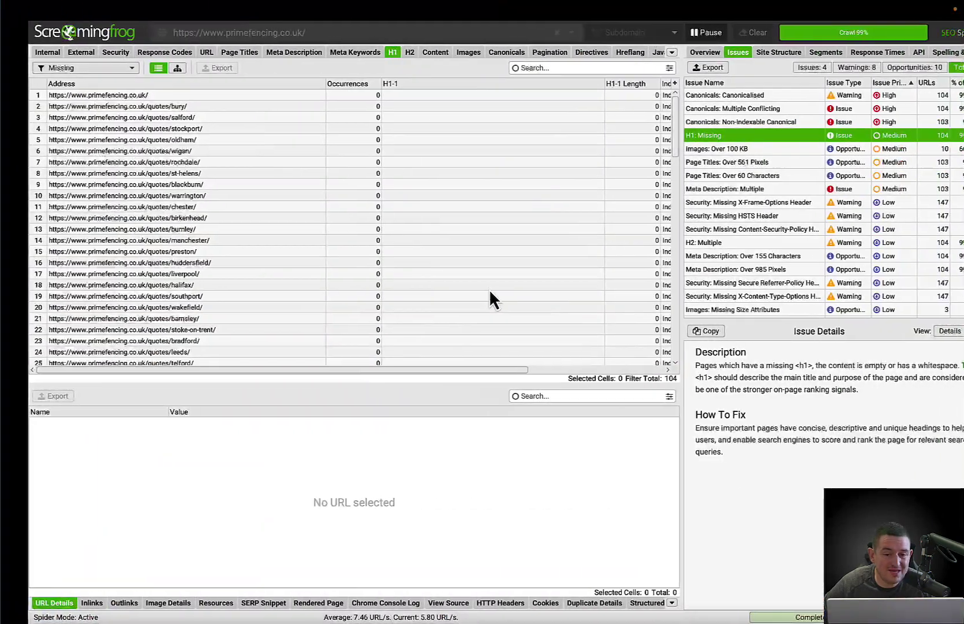
{"action": "key", "text": "ctrl+Left"}
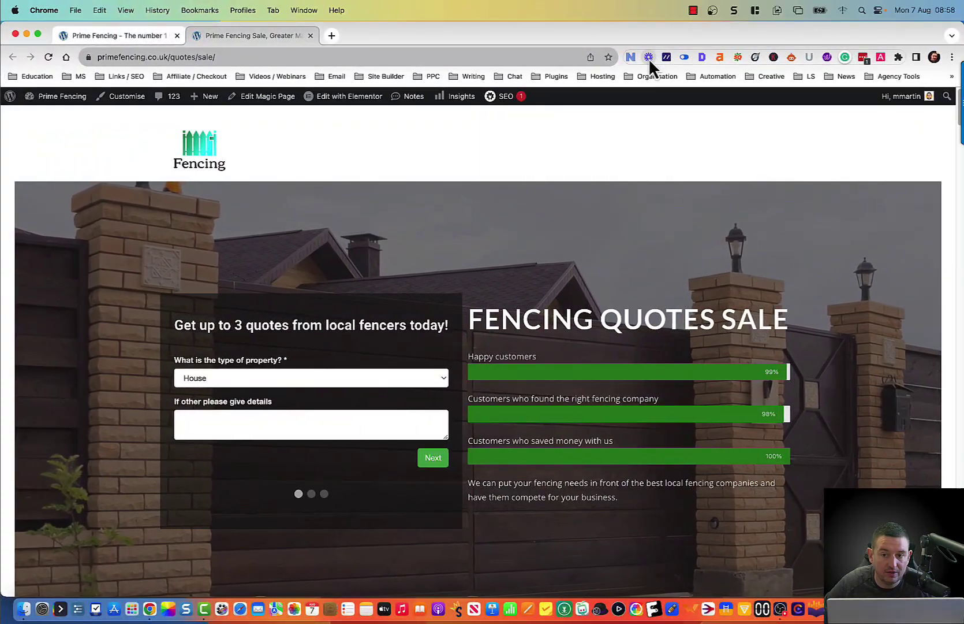
Step: Examine the coordinates and site name in the Sale page's title using the SEO extension's overview
{"action": "left_click", "coordinate": [703, 58]}
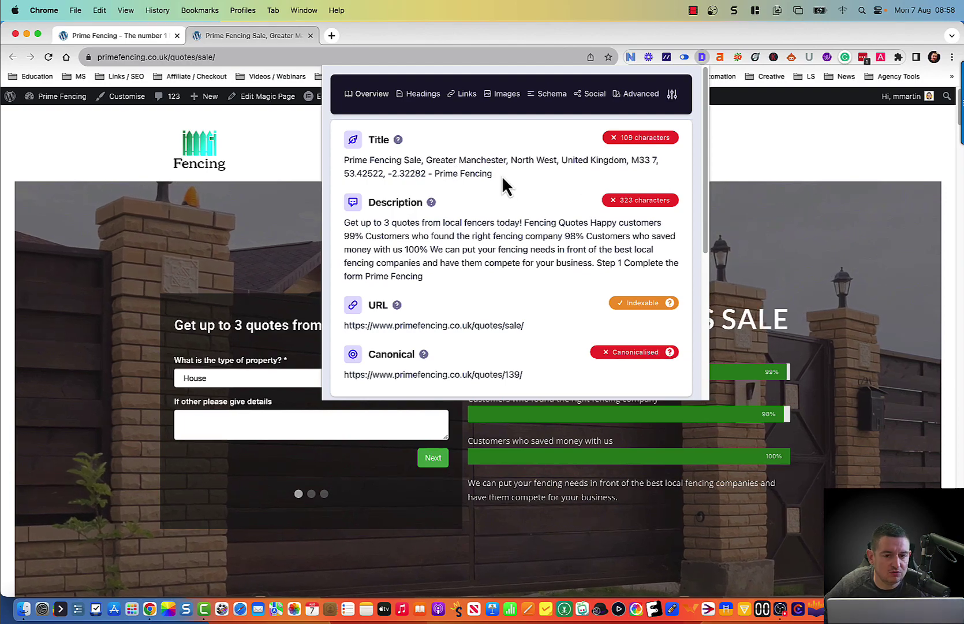
{"action": "left_click_drag", "start_coordinate": [502, 176], "coordinate": [342, 184]}
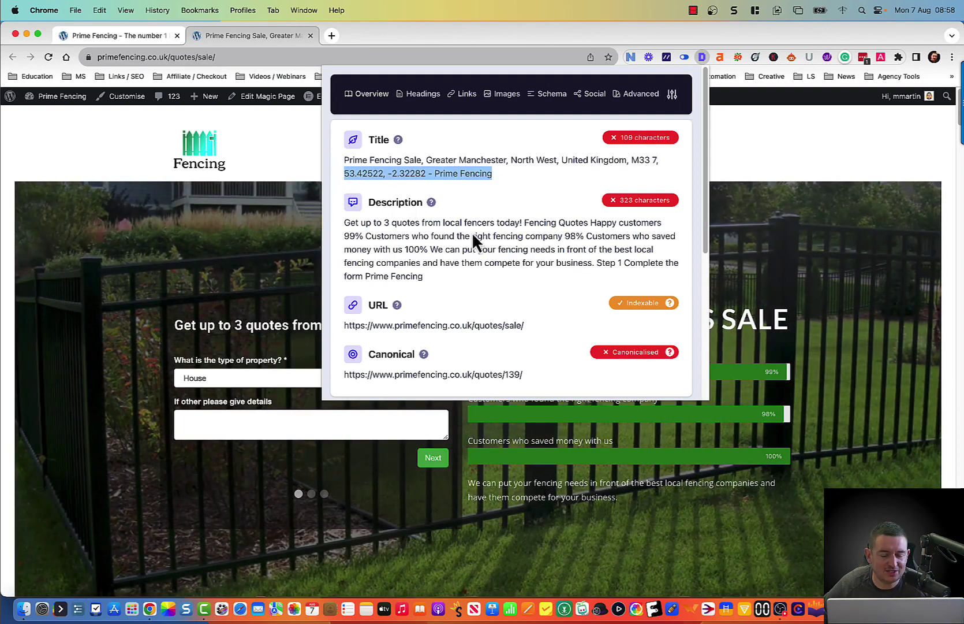
{"action": "key", "text": "ctrl+Right"}
{"action": "key", "text": "ctrl+Left"}
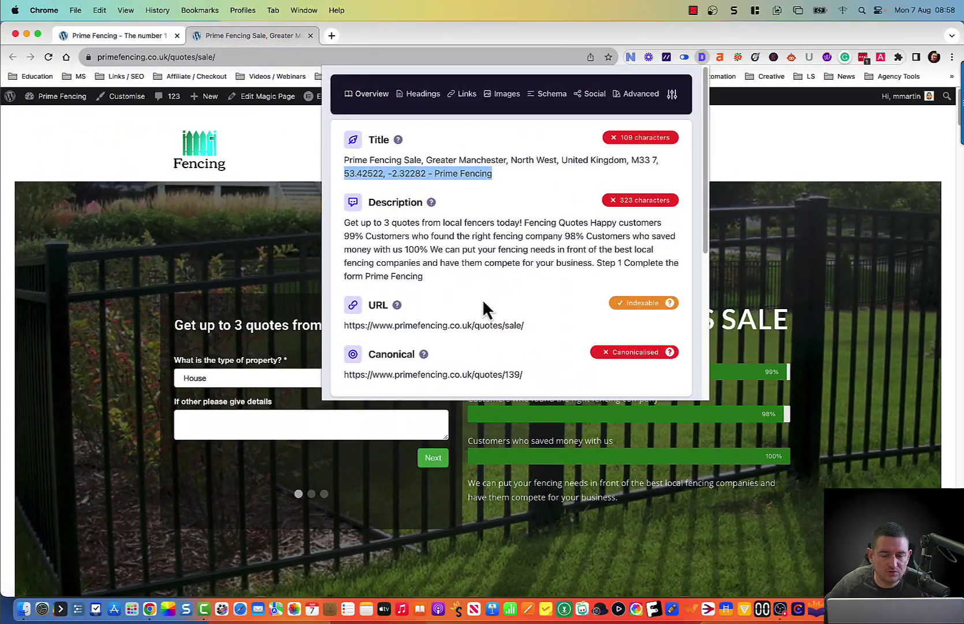
{"action": "key", "text": "ctrl+Right"}
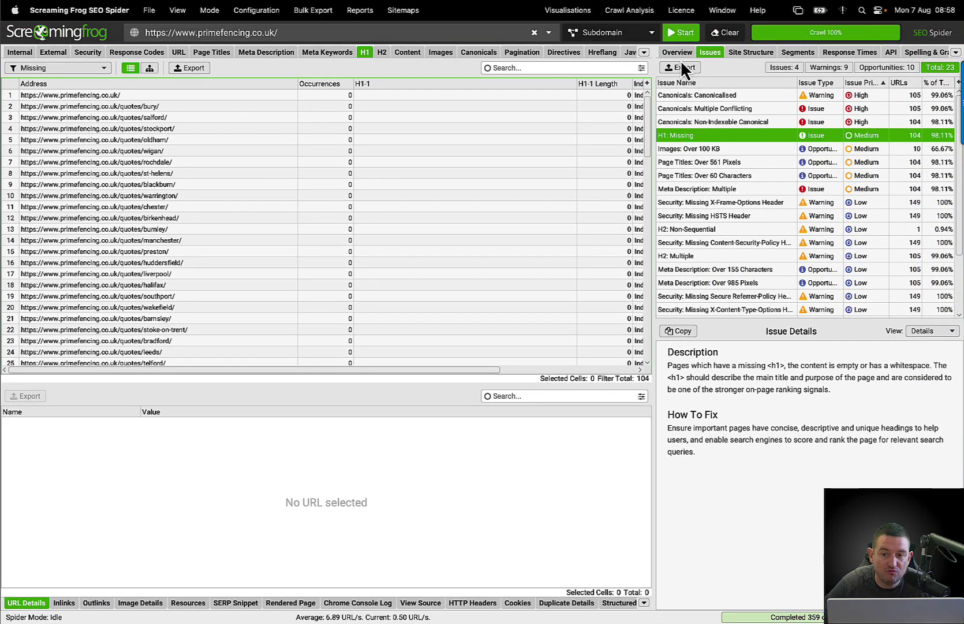
{"action": "left_click", "coordinate": [677, 33]}
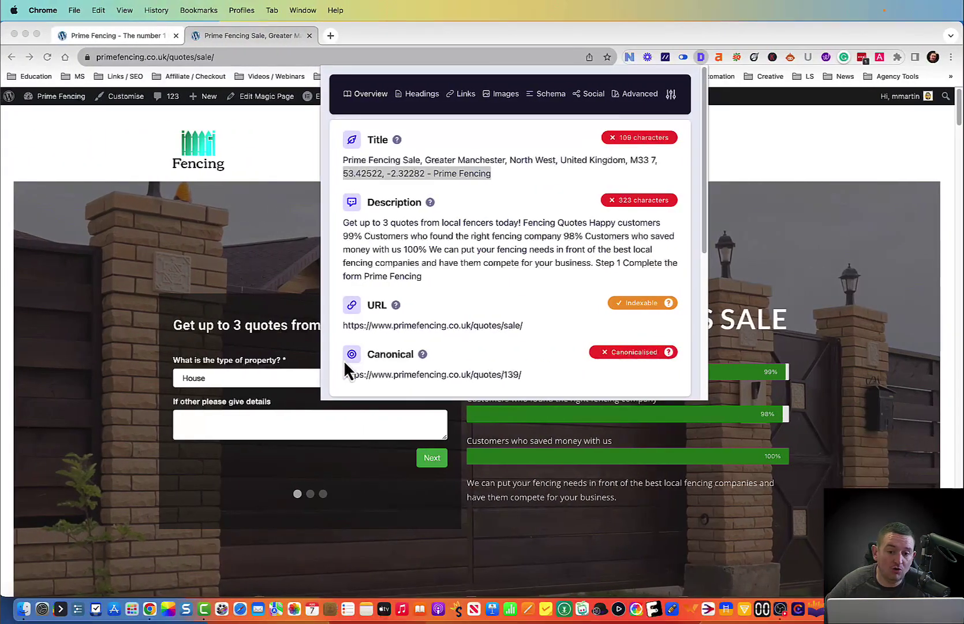
{"action": "left_click", "coordinate": [161, 291]}
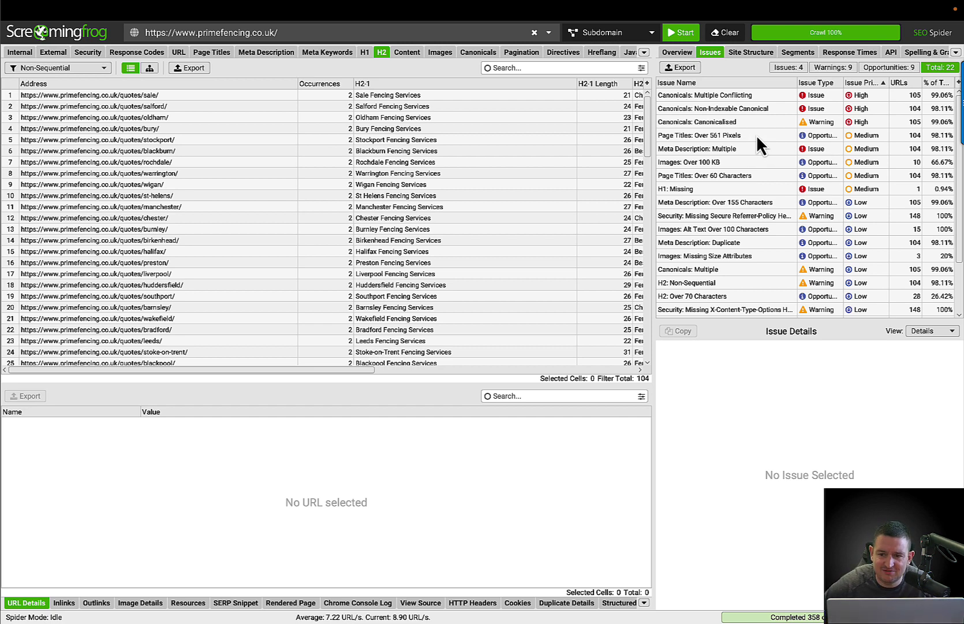
Step: Show the "Page Titles: Over 561 Pixels" issue in Screaming Frog SEO Spider, and open its /quotes/sale/ URL in the browser
{"action": "left_click", "coordinate": [756, 134]}
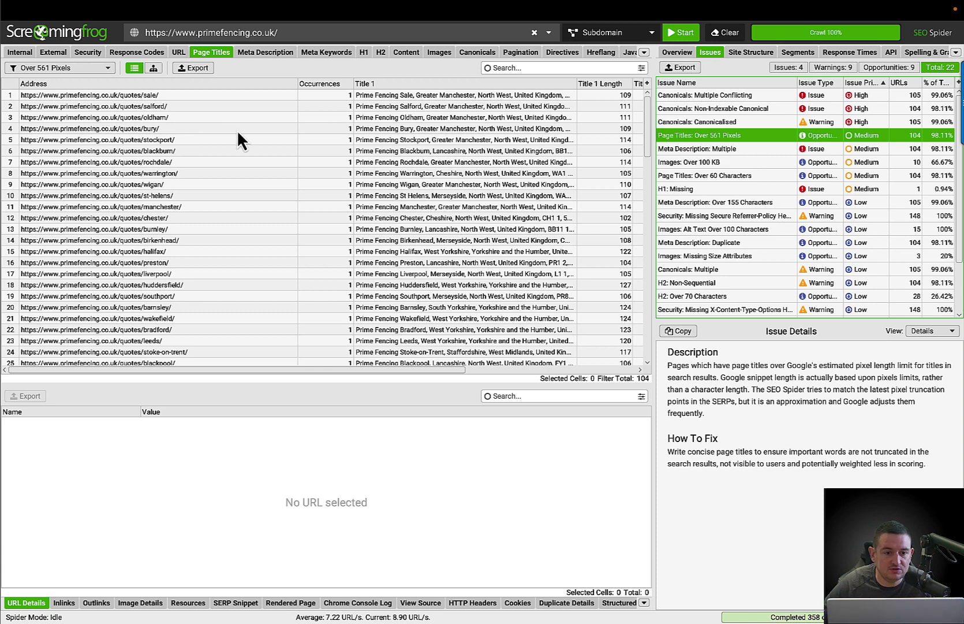
{"action": "left_click", "coordinate": [185, 94]}
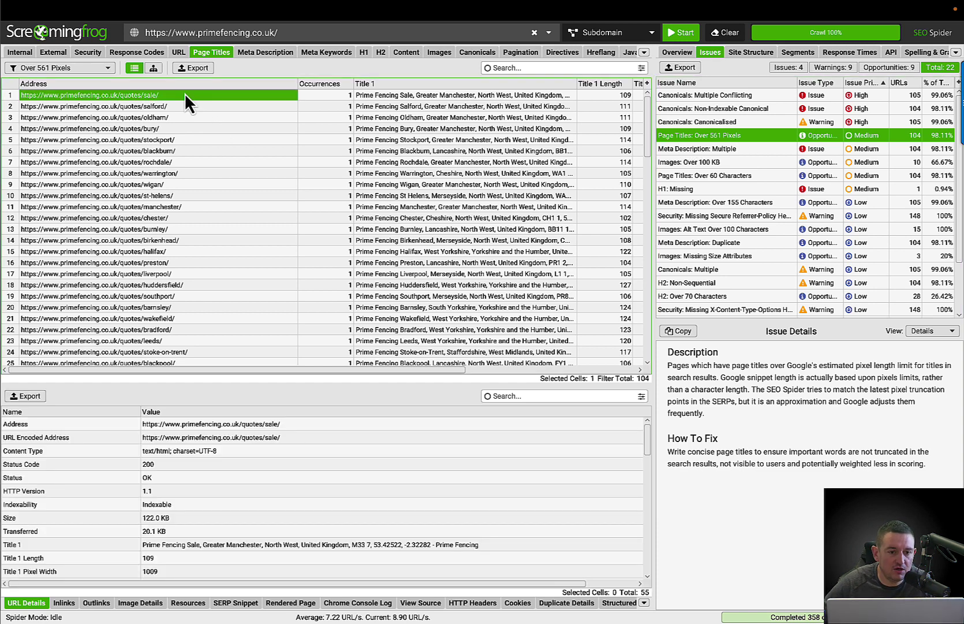
{"action": "right_click", "coordinate": [185, 94]}
{"action": "left_click", "coordinate": [230, 112]}
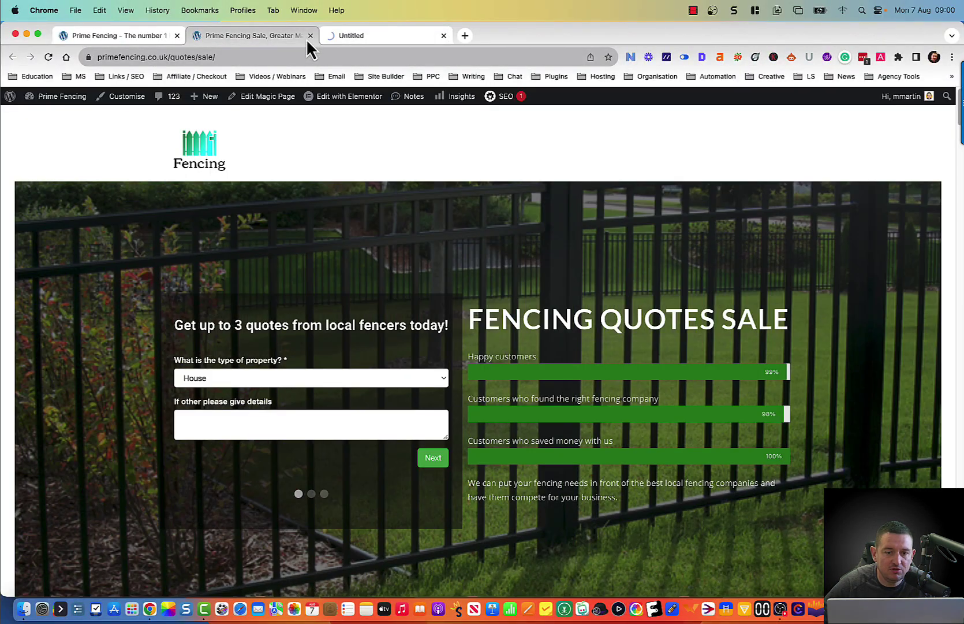
Step: Close the Sale page in Chrome, and open the /quotes/salford/ URL from Screaming Frog SEO Spider in the browser
{"action": "left_click", "coordinate": [309, 37]}
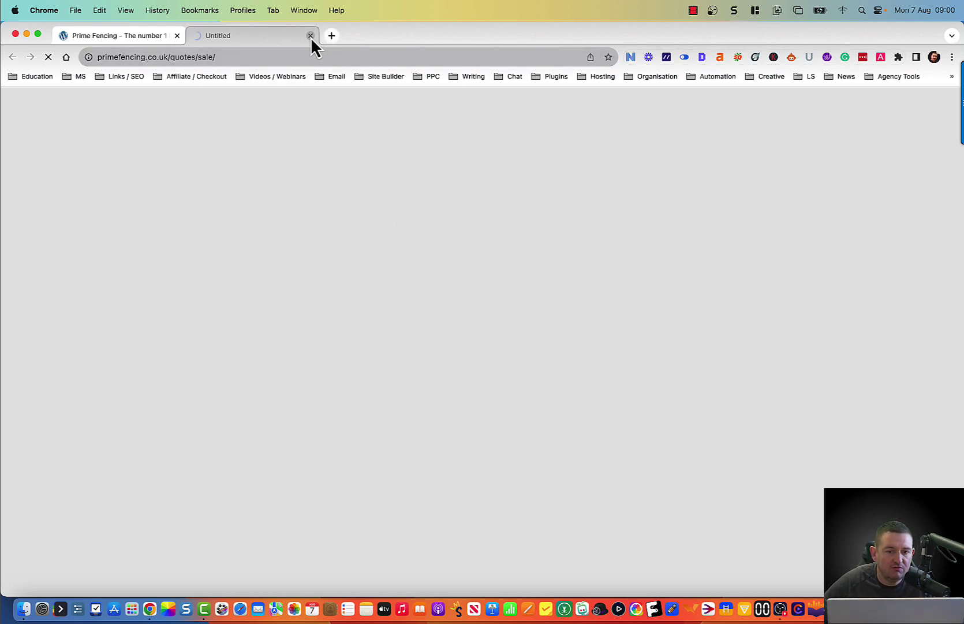
{"action": "key", "text": "ctrl+Right"}
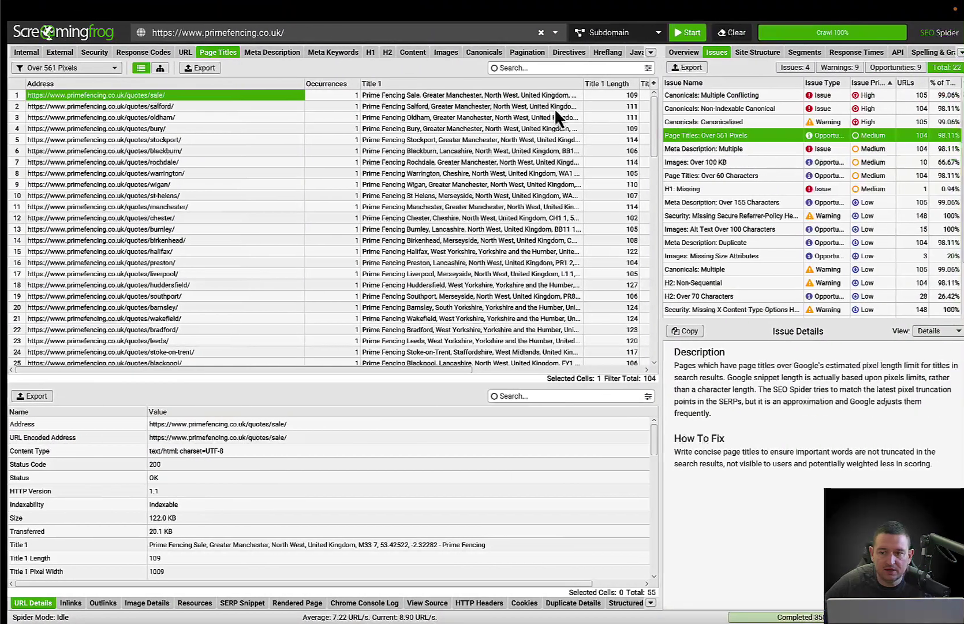
{"action": "mouse_move", "coordinate": [751, 2]}
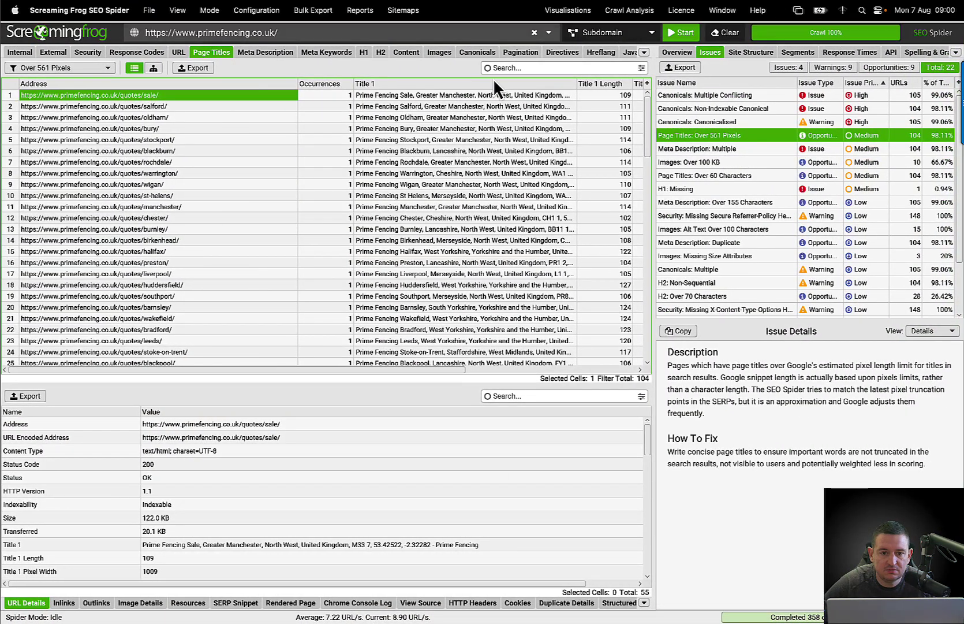
{"action": "right_click", "coordinate": [164, 108]}
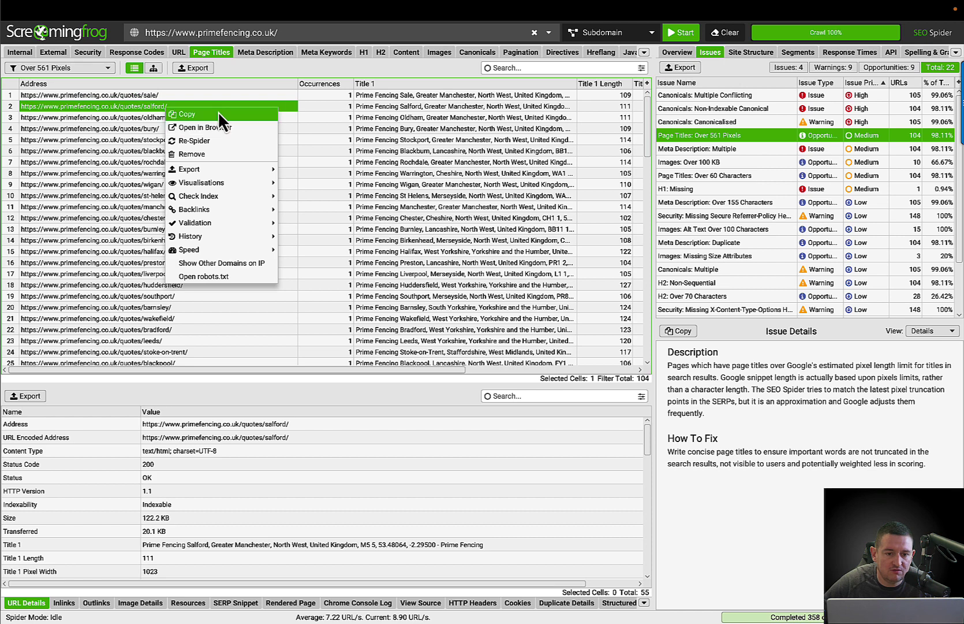
{"action": "left_click", "coordinate": [214, 129]}
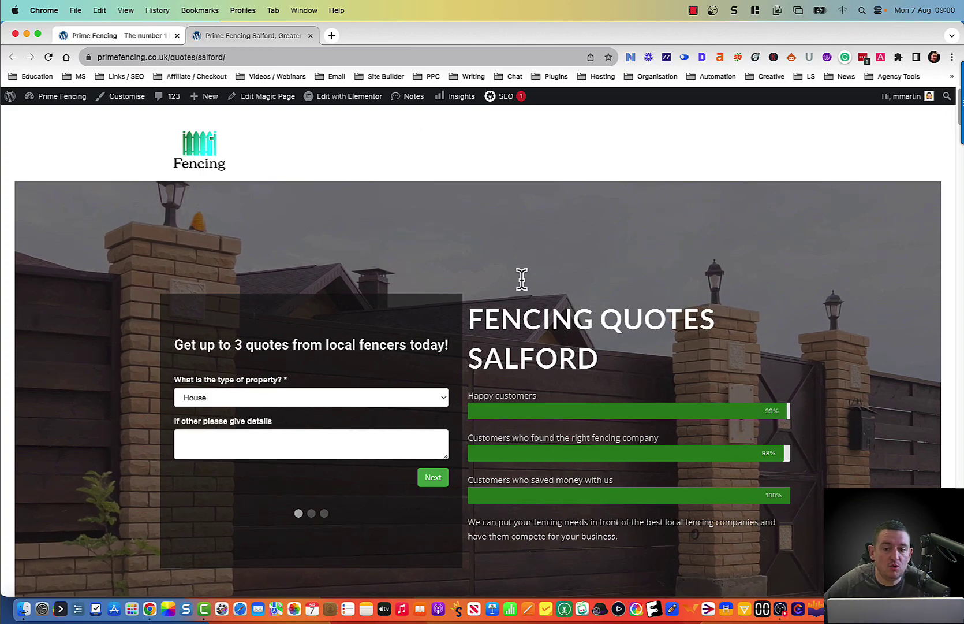
Step: Examine the Salford page's title in the SEO extension's overview in Chrome, alongside the issues list in Screaming Frog SEO Spider
{"action": "key", "text": "ctrl+Right"}
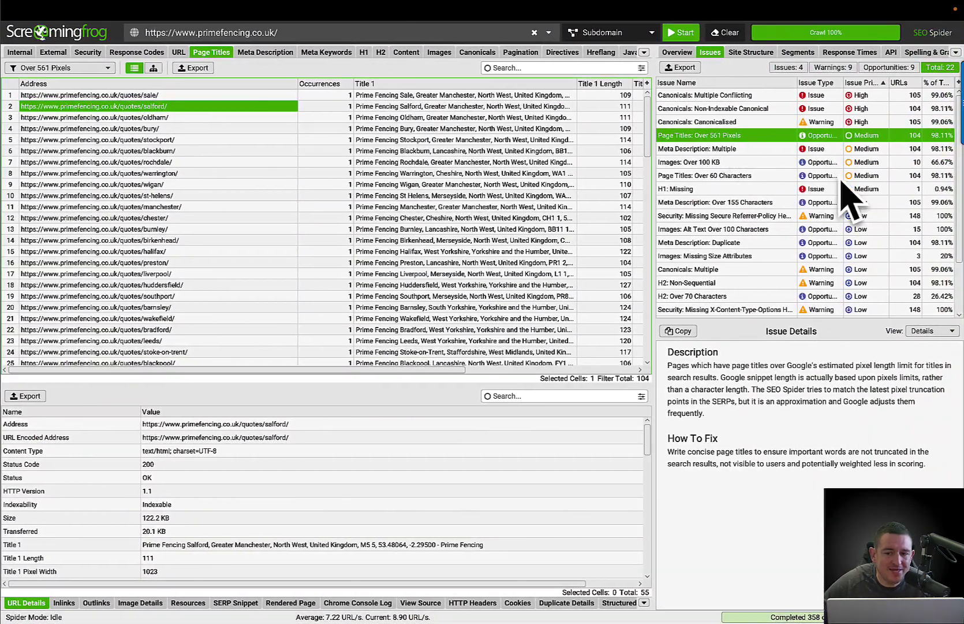
{"action": "key", "text": "ctrl+Left"}
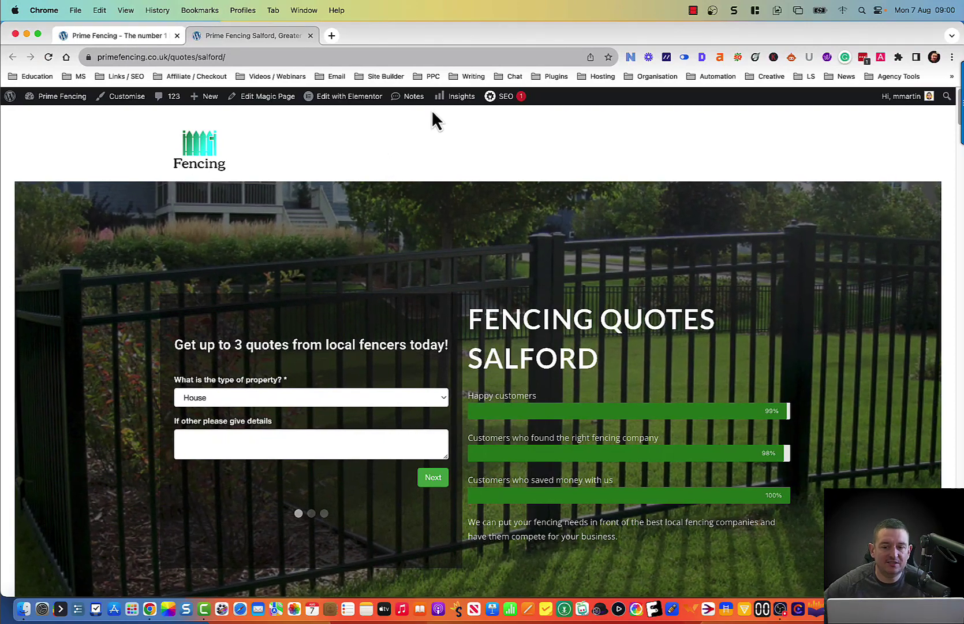
{"action": "left_click", "coordinate": [703, 58]}
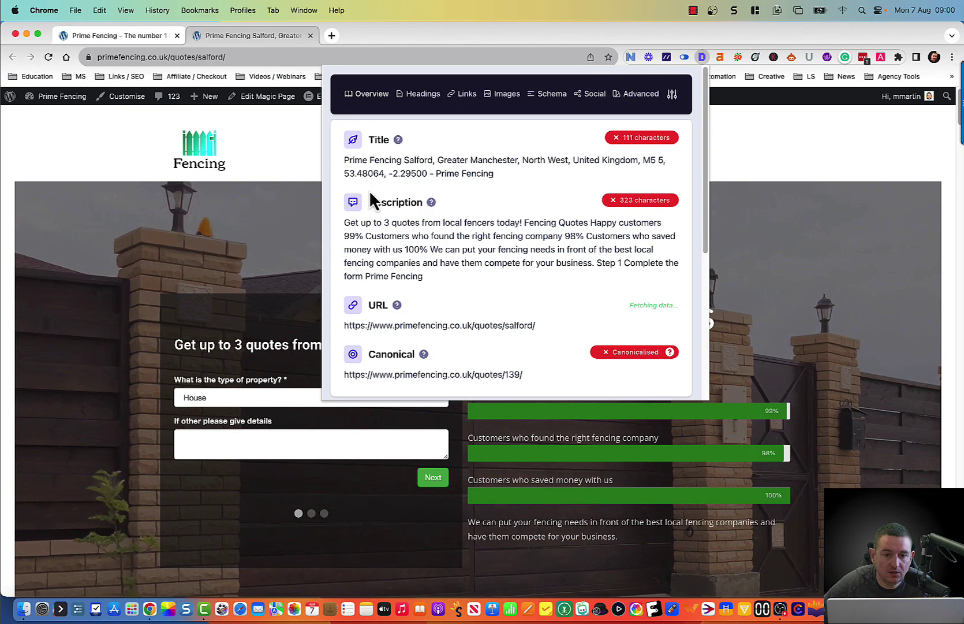
{"action": "left_click_drag", "start_coordinate": [345, 165], "coordinate": [502, 177]}
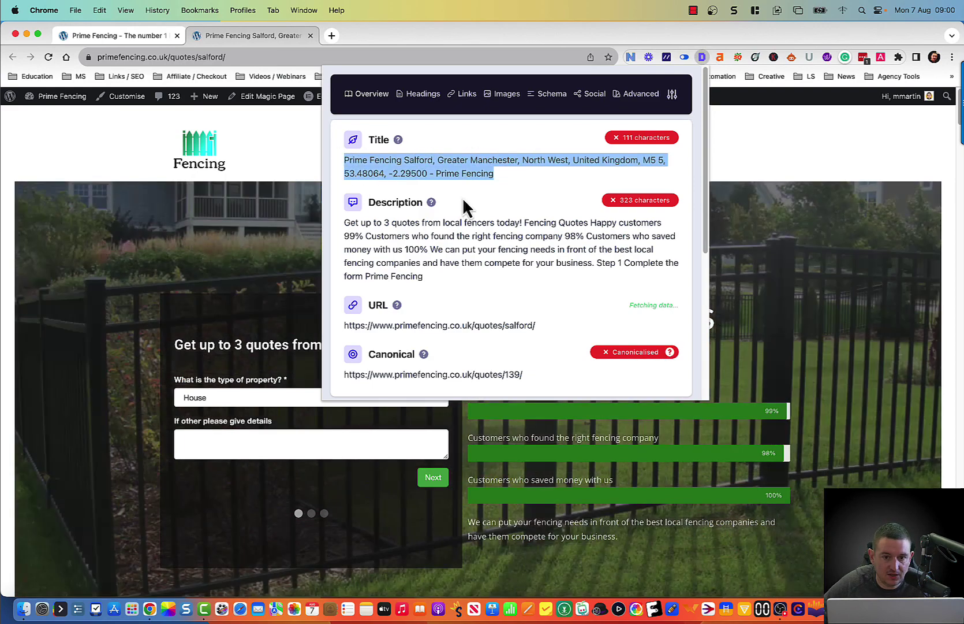
{"action": "scroll", "coordinate": [661, 370], "scroll_direction": "down", "scroll_amount": 5}
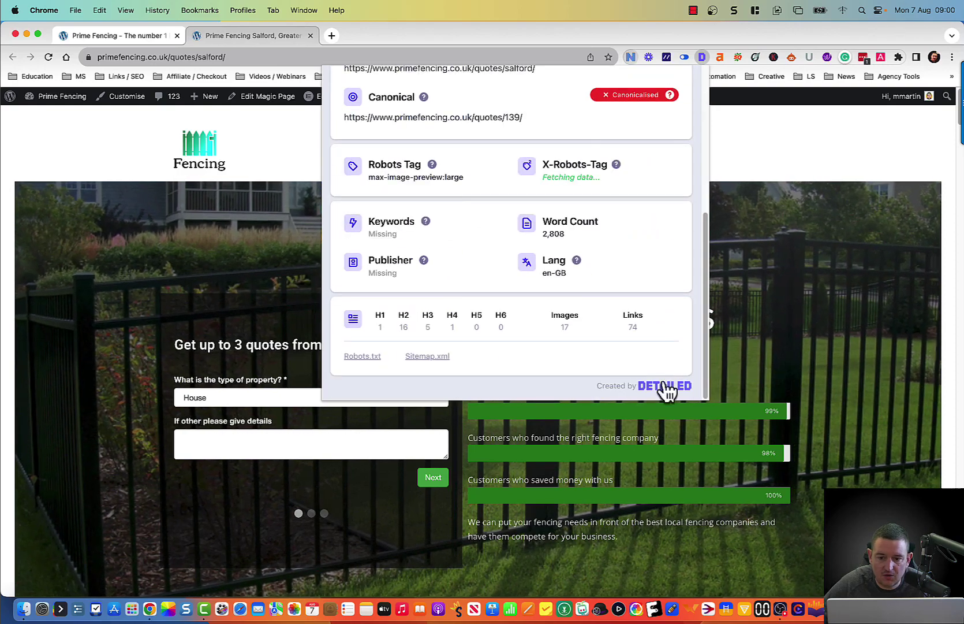
{"action": "scroll", "coordinate": [571, 301], "scroll_direction": "up", "scroll_amount": 5}
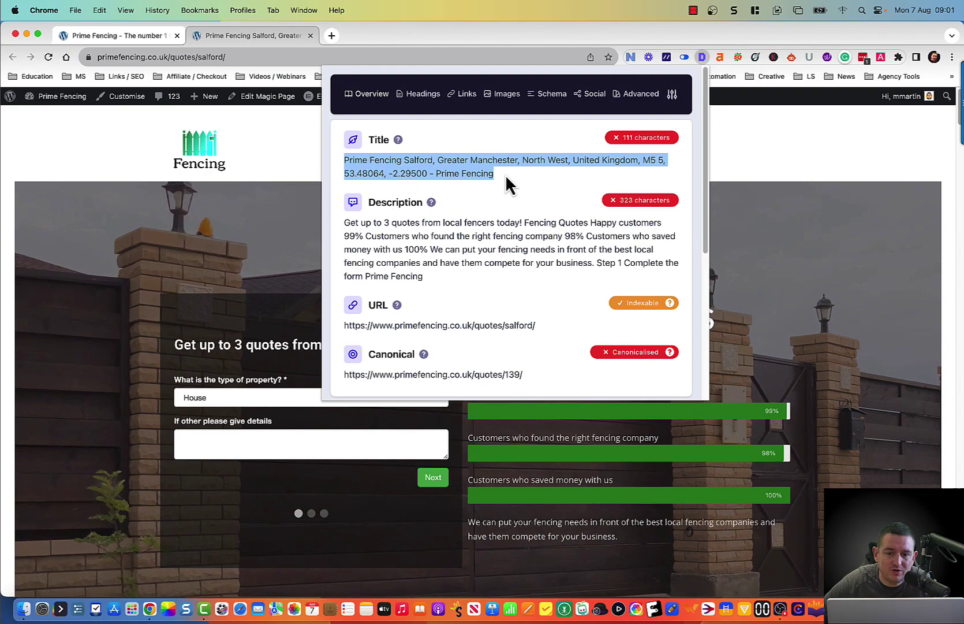
{"action": "key", "text": "ctrl+Right"}
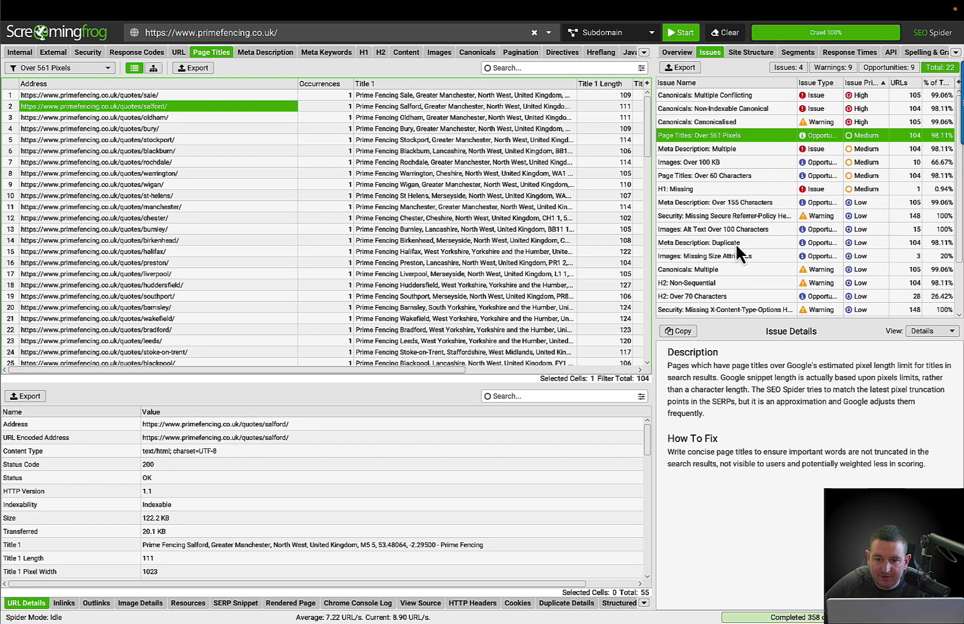
{"action": "scroll", "coordinate": [736, 243], "scroll_direction": "down", "scroll_amount": 1}
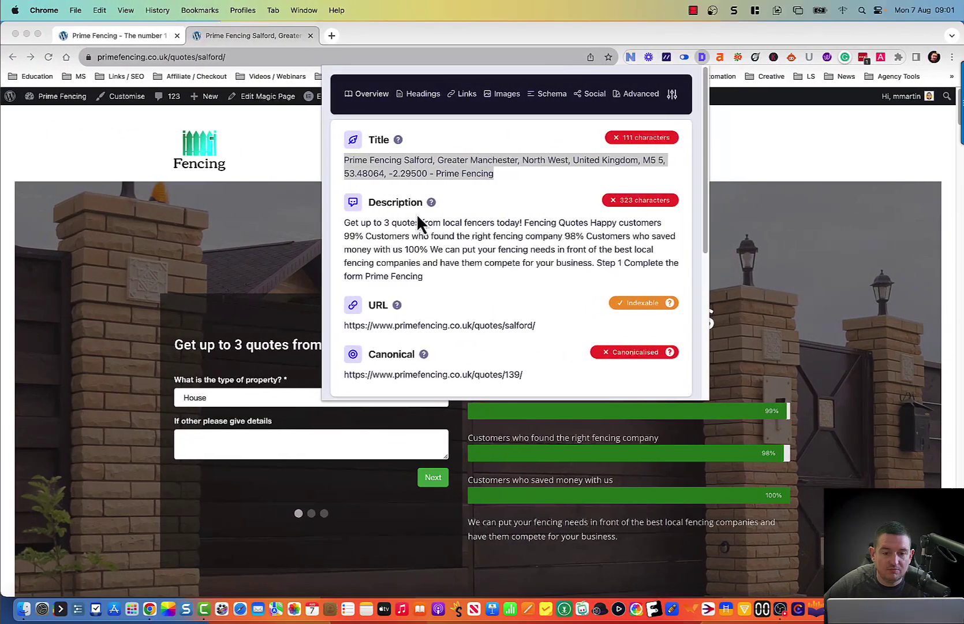
{"action": "triple_click", "coordinate": [352, 161]}
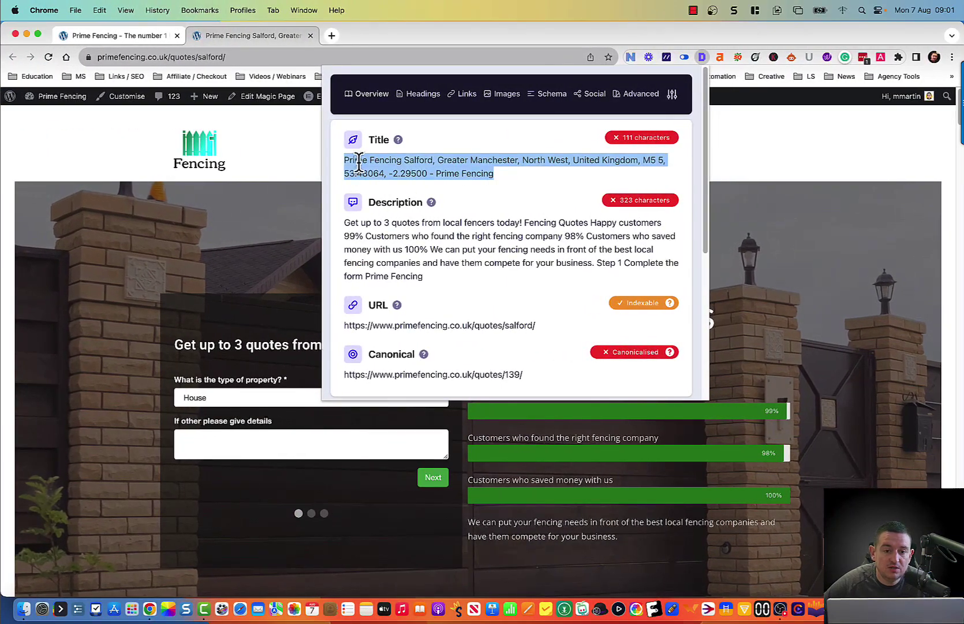
Step: Dismiss the extension overview, and open the magic page behind the Salford page for editing at its Magic Page SEO Settings
{"action": "left_click", "coordinate": [272, 218]}
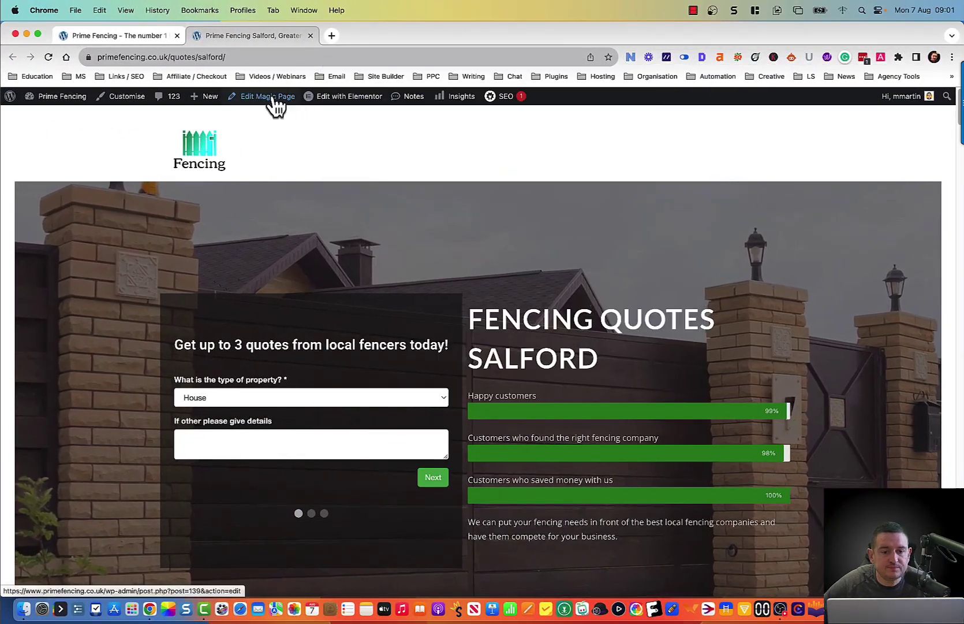
{"action": "left_click", "coordinate": [275, 99]}
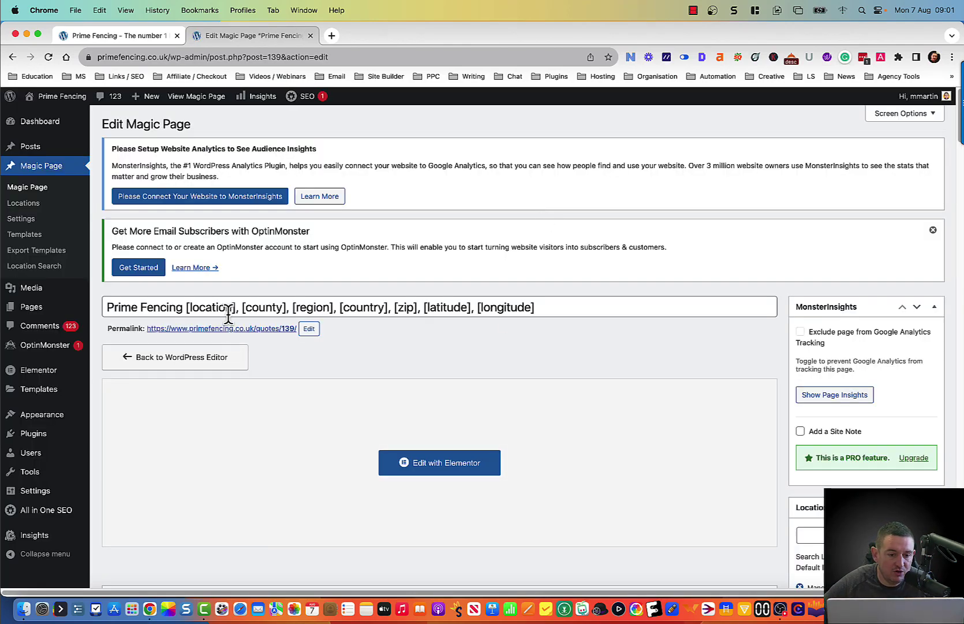
{"action": "scroll", "coordinate": [383, 378], "scroll_direction": "down", "scroll_amount": 10}
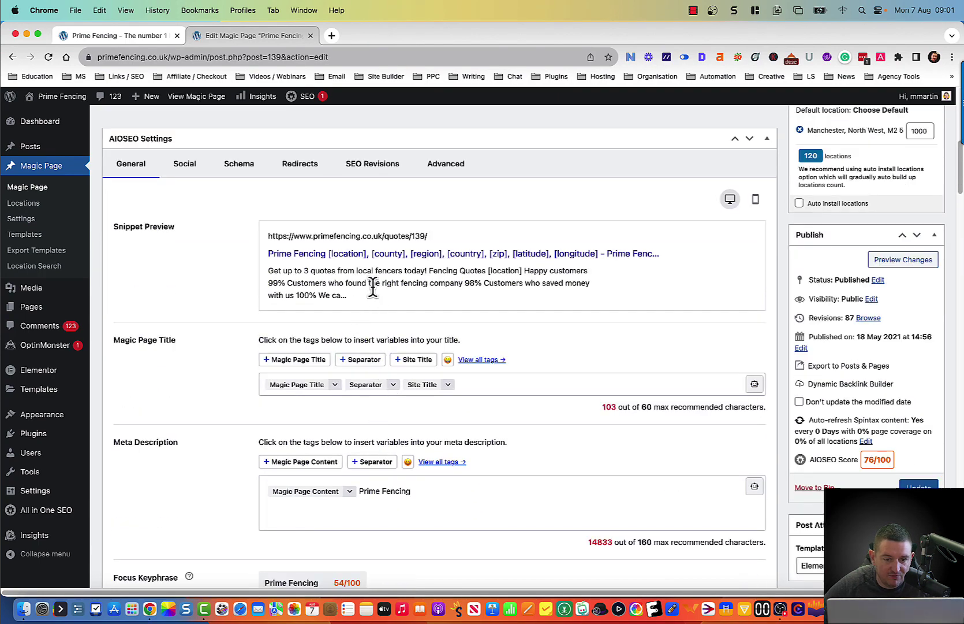
{"action": "scroll", "coordinate": [387, 310], "scroll_direction": "down", "scroll_amount": 14}
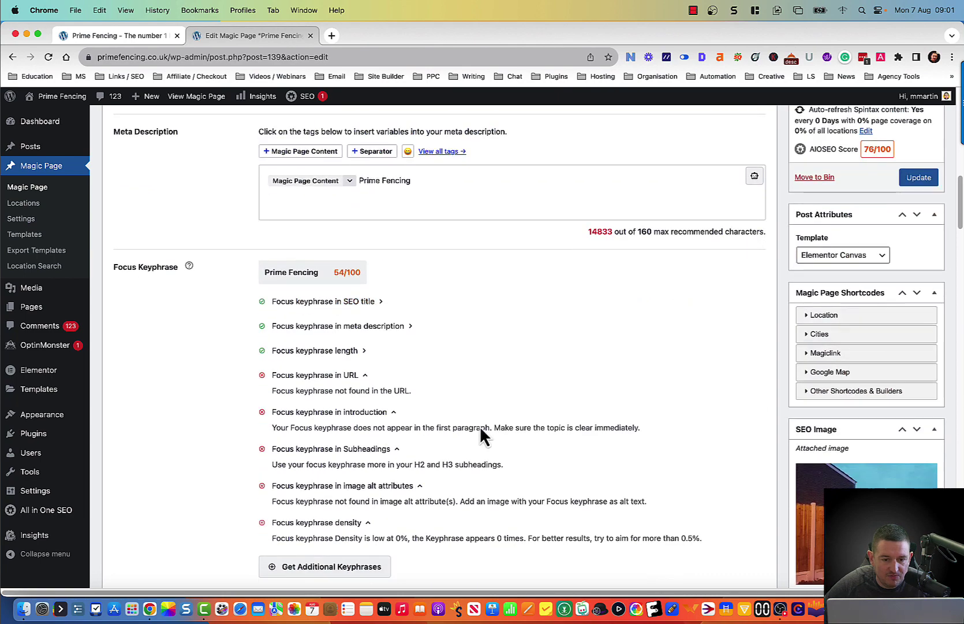
{"action": "scroll", "coordinate": [482, 468], "scroll_direction": "down", "scroll_amount": 6}
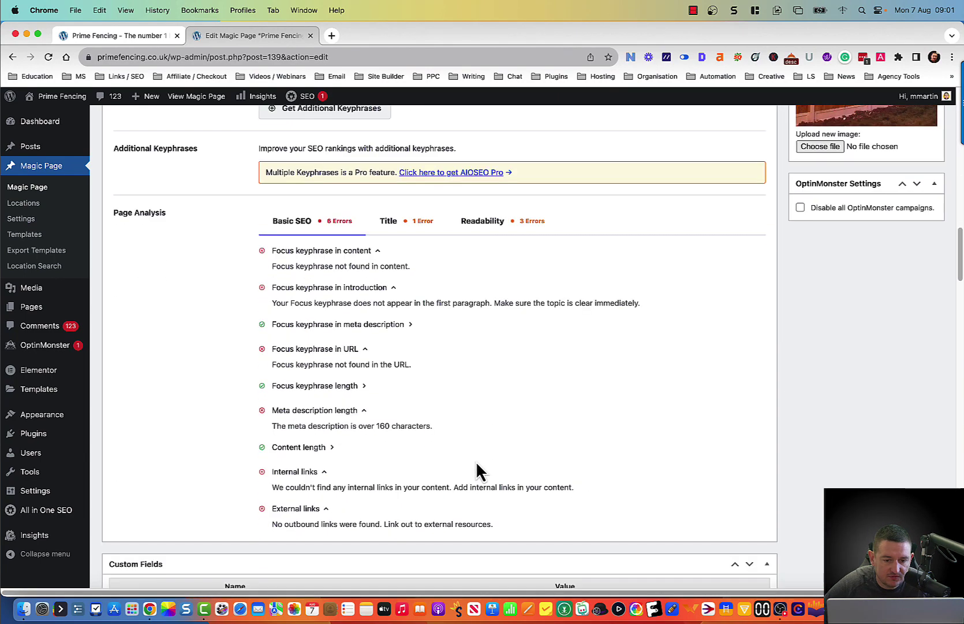
{"action": "scroll", "coordinate": [474, 465], "scroll_direction": "down", "scroll_amount": 9}
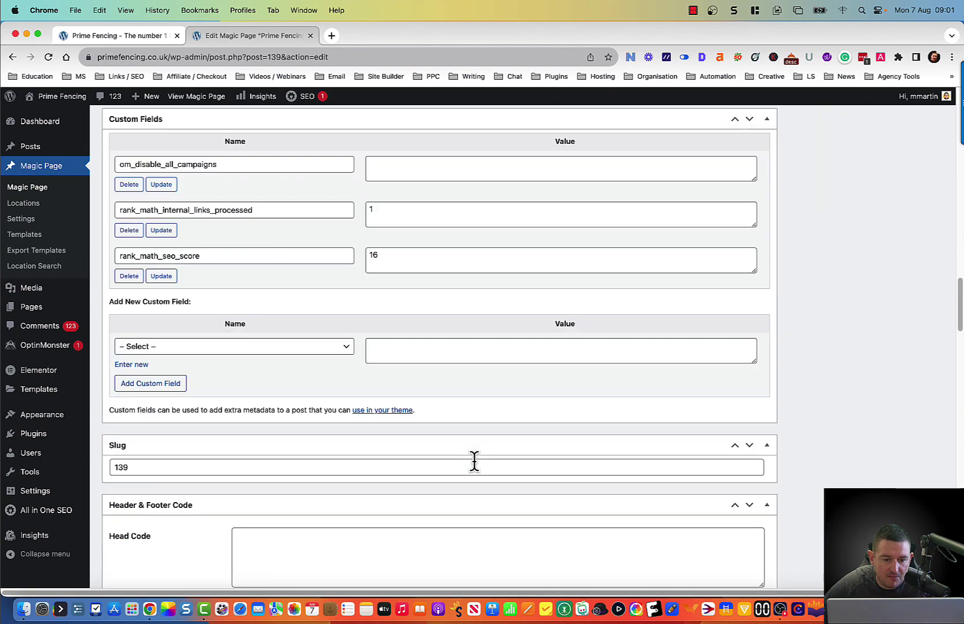
{"action": "scroll", "coordinate": [475, 462], "scroll_direction": "down", "scroll_amount": 6}
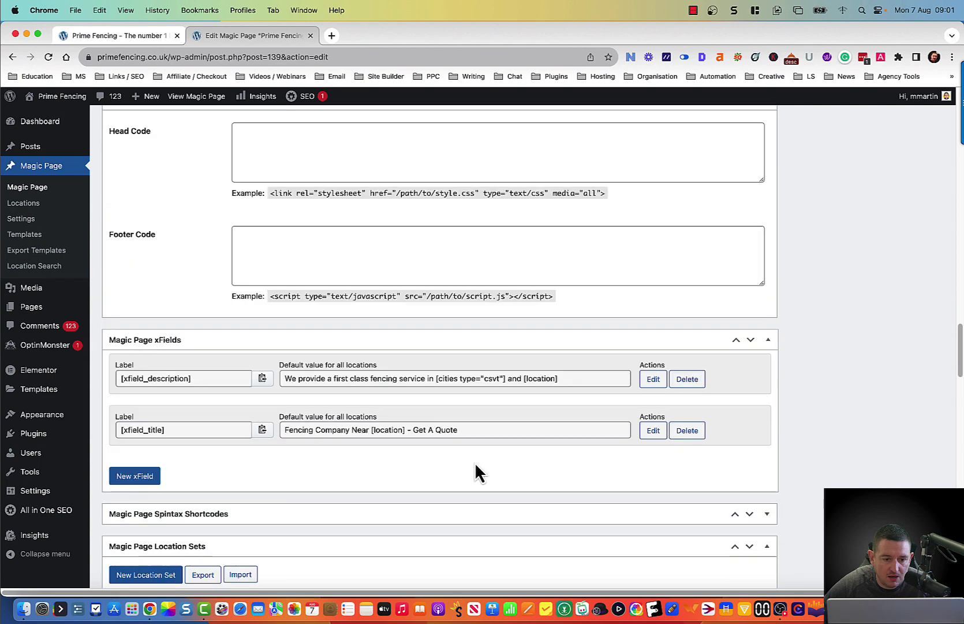
{"action": "scroll", "coordinate": [475, 462], "scroll_direction": "down", "scroll_amount": 7}
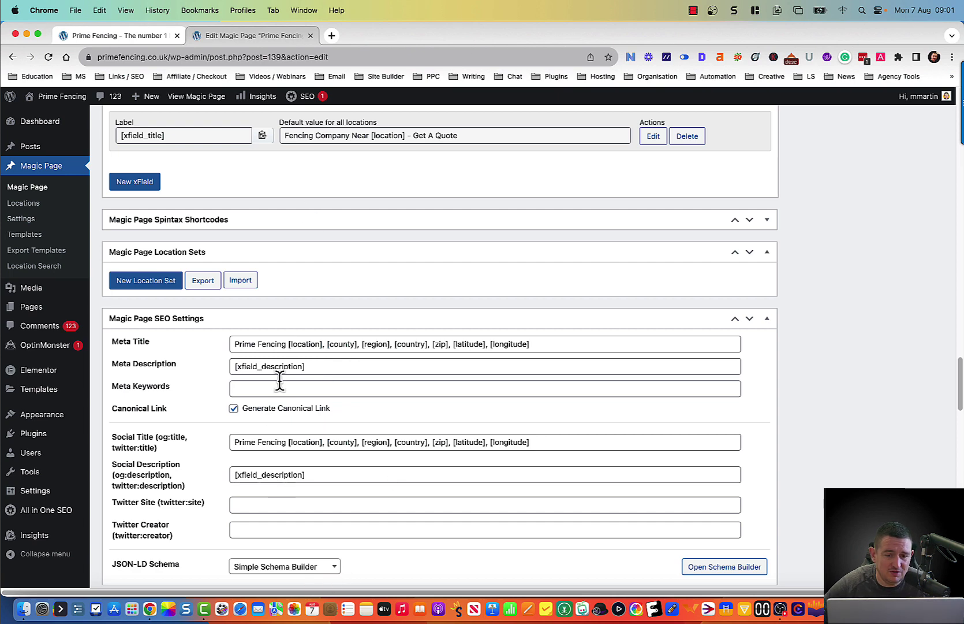
Step: Change the opening words of the Meta Title in Magic Page SEO Settings to "Fencing Quotes"
{"action": "left_click", "coordinate": [285, 345]}
{"action": "left_click_drag", "start_coordinate": [285, 345], "coordinate": [224, 348]}
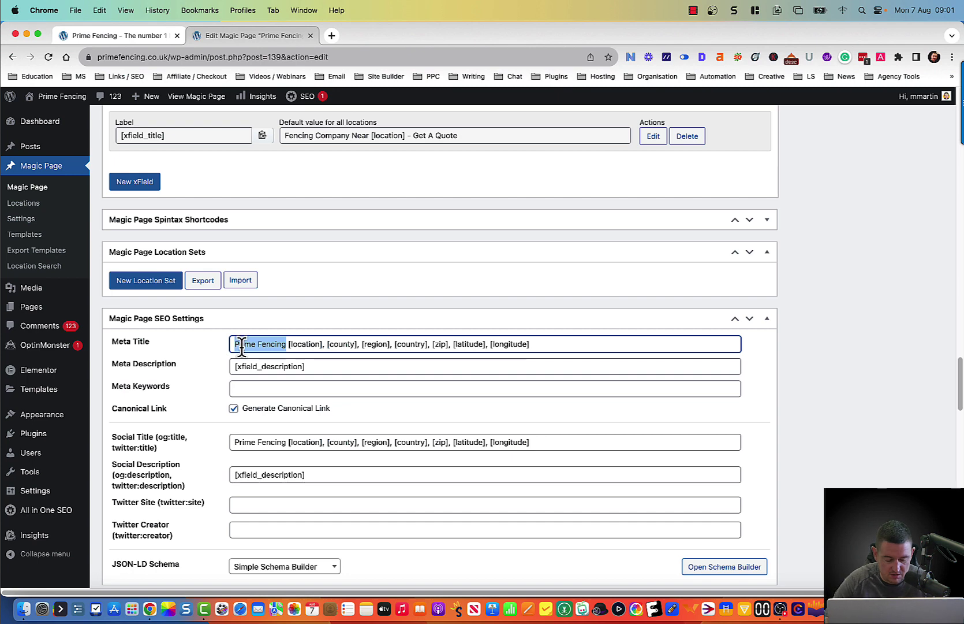
{"action": "type", "text": "Fencing Qu"}
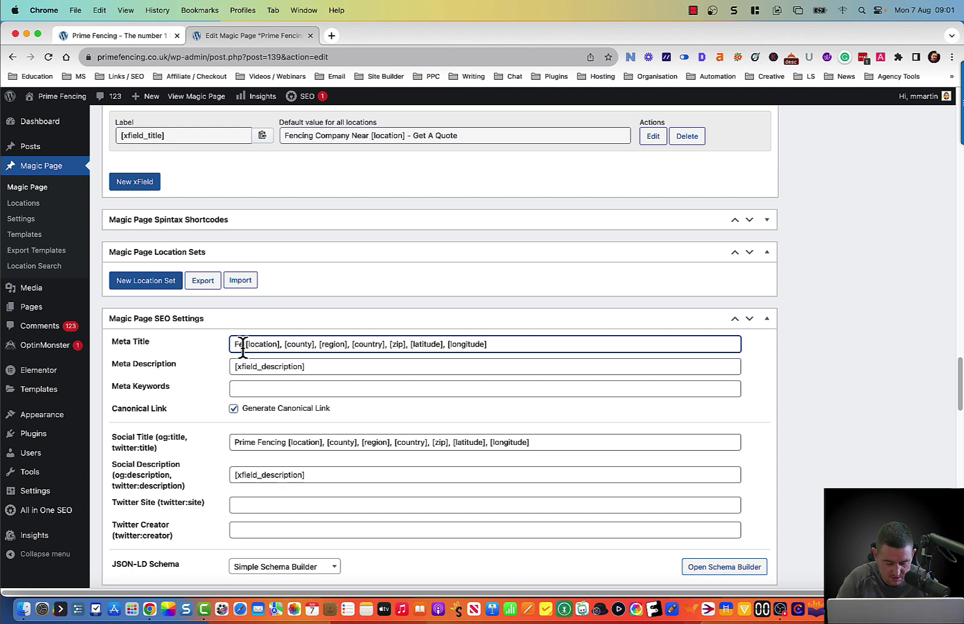
{"action": "type", "text": "otes"}
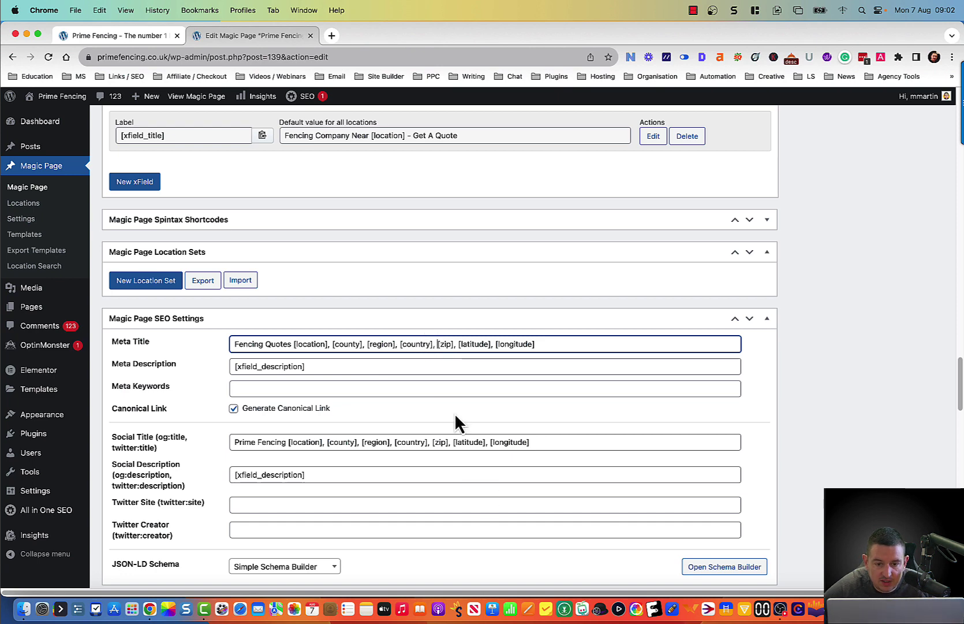
Step: Remove the [country], [latitude] and [longitude] shortcodes from the Meta Title so that it ends with [zip]
{"action": "key", "text": "BackSpace"}
{"action": "key", "text": "BackSpace"}
{"action": "key", "text": "BackSpace"}
{"action": "key", "text": "BackSpace"}
{"action": "key", "text": "BackSpace"}
{"action": "key", "text": "BackSpace"}
{"action": "key", "text": "BackSpace"}
{"action": "key", "text": "BackSpace"}
{"action": "key", "text": "BackSpace"}
{"action": "key", "text": "BackSpace"}
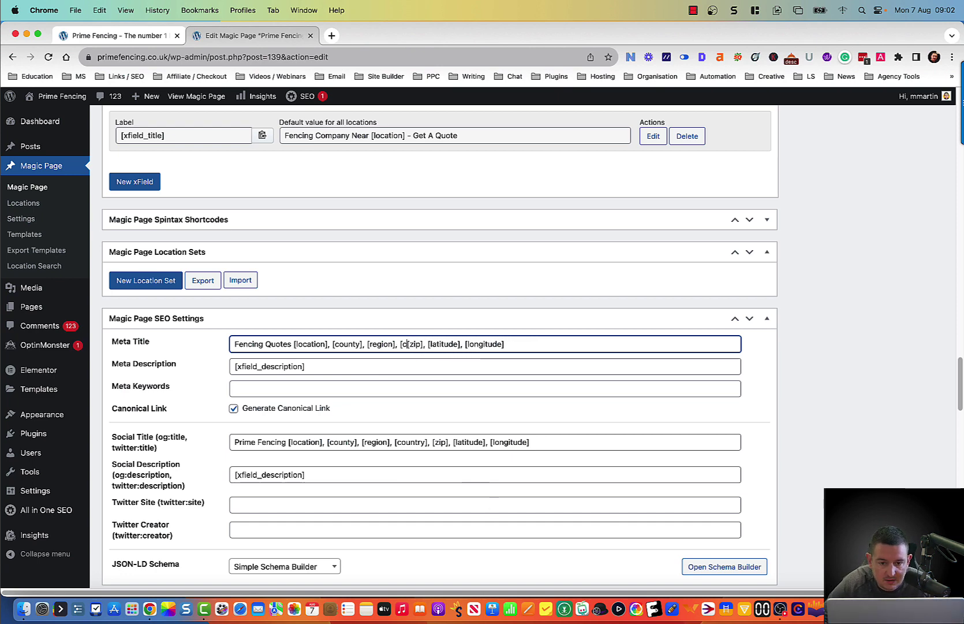
{"action": "key", "text": "BackSpace"}
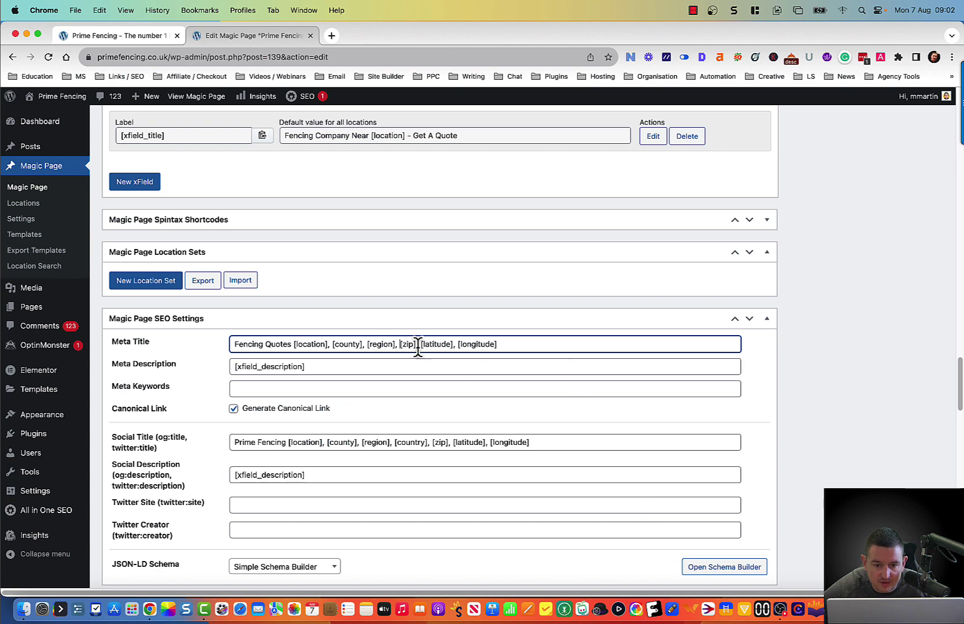
{"action": "left_click_drag", "start_coordinate": [416, 341], "coordinate": [585, 336]}
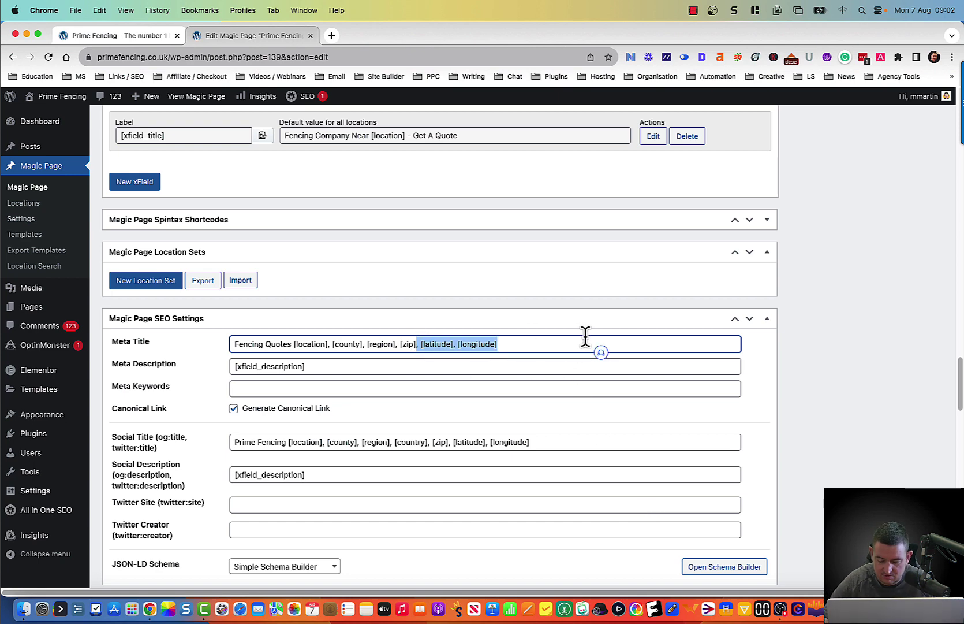
{"action": "key", "text": "BackSpace"}
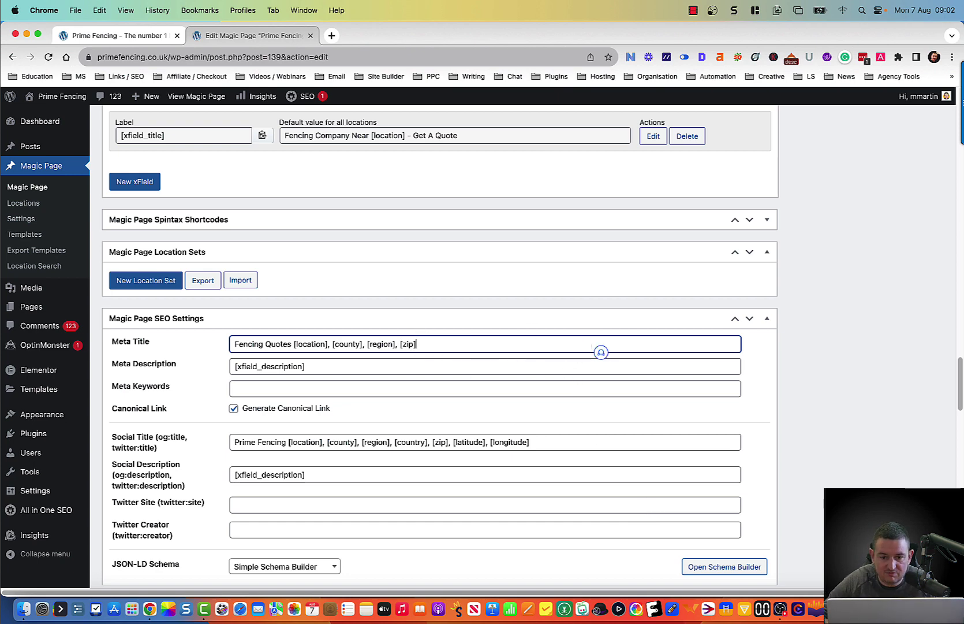
Step: Copy the Meta Title "Fencing Quotes [location], [county], [region], [zip]" and replace the Social Title with it
{"action": "triple_click", "coordinate": [439, 344]}
{"action": "key", "text": "super+c"}
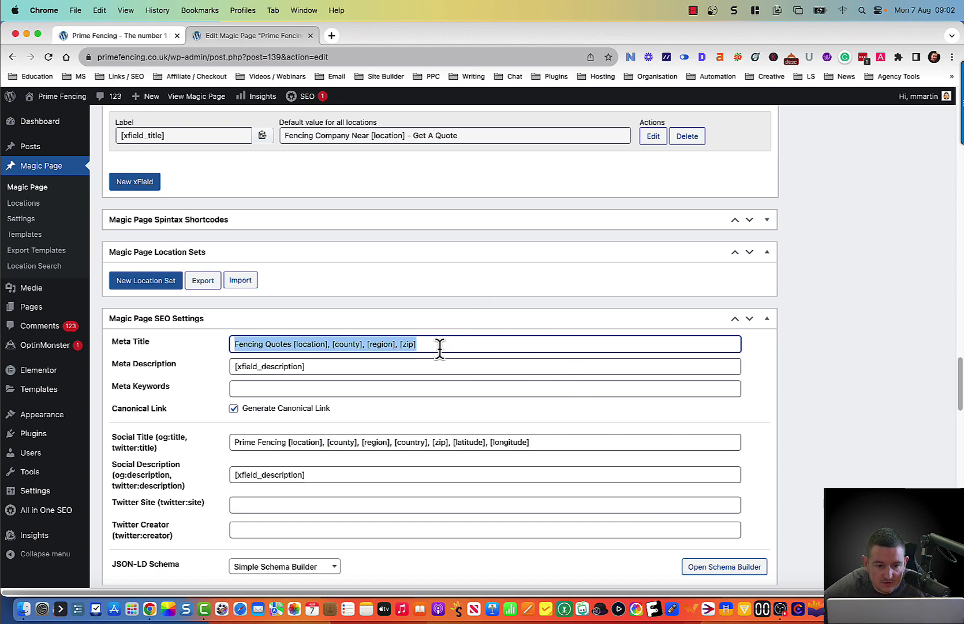
{"action": "triple_click", "coordinate": [374, 444]}
{"action": "key", "text": "super+v"}
Step: Remove the Separator and Site Title tags from the Magic Page Title in the AIOSEO Settings, keeping only the Magic Page Title tag
{"action": "scroll", "coordinate": [497, 410], "scroll_direction": "up", "scroll_amount": 5}
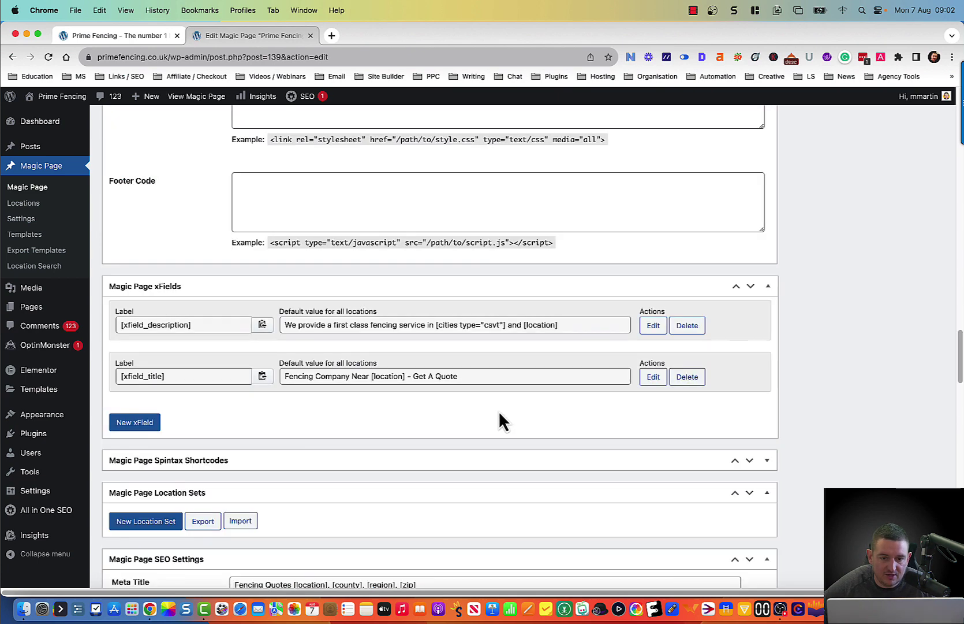
{"action": "scroll", "coordinate": [371, 345], "scroll_direction": "down", "scroll_amount": 6}
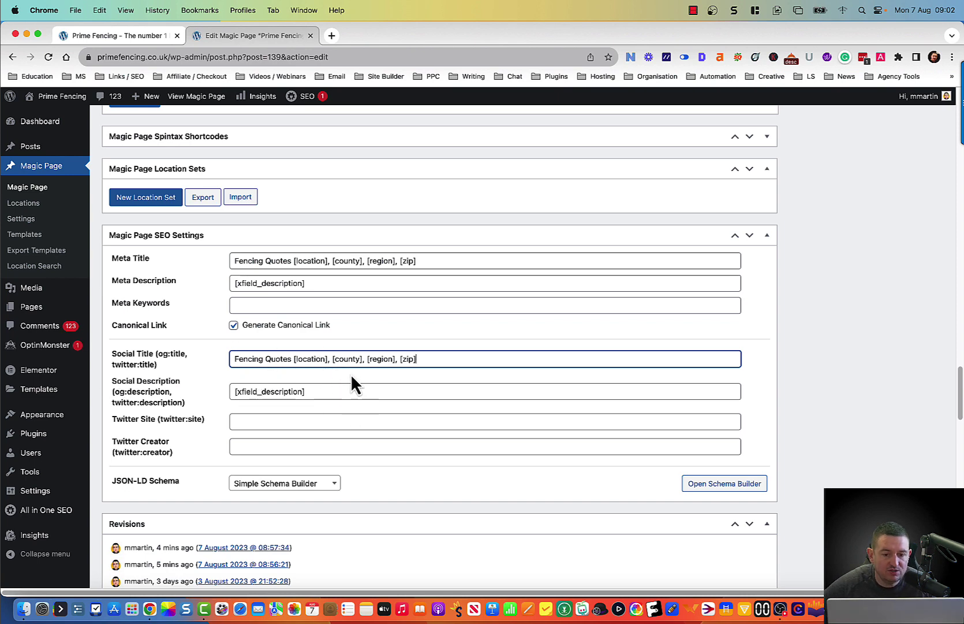
{"action": "scroll", "coordinate": [394, 370], "scroll_direction": "up", "scroll_amount": 20}
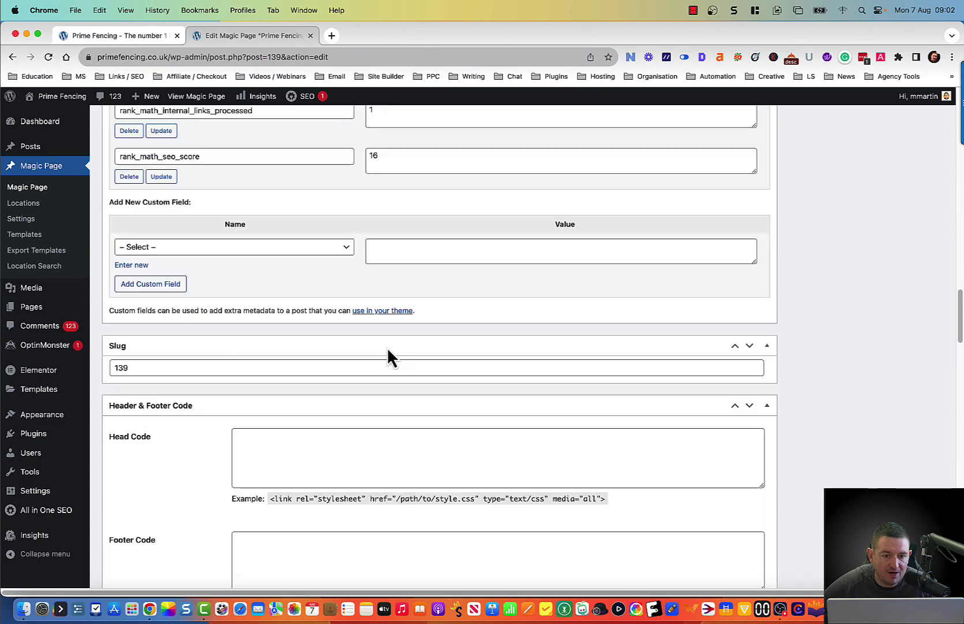
{"action": "scroll", "coordinate": [381, 349], "scroll_direction": "up", "scroll_amount": 10}
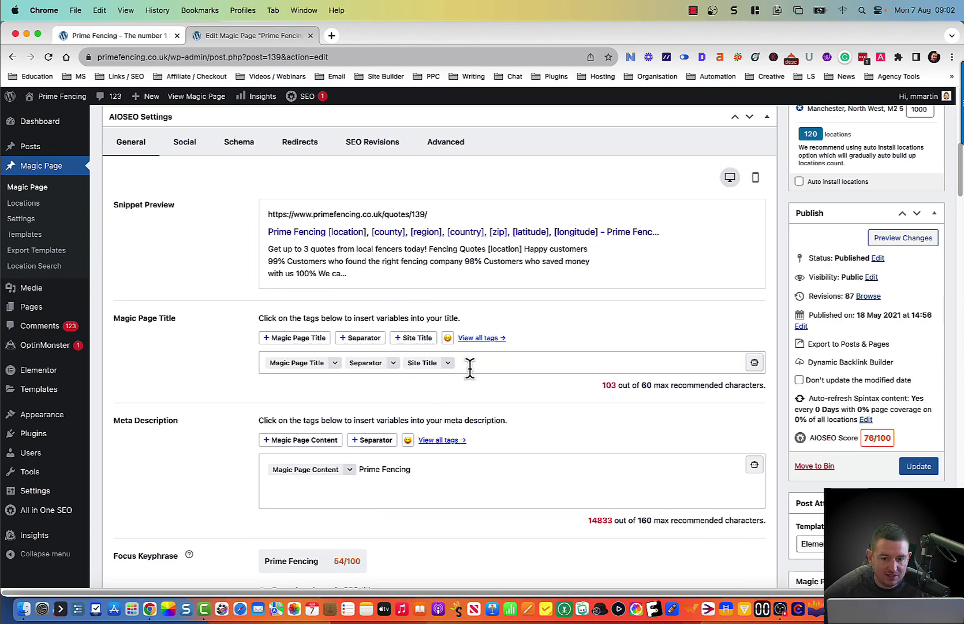
{"action": "left_click", "coordinate": [470, 367]}
{"action": "key", "text": "BackSpace"}
{"action": "key", "text": "BackSpace"}
{"action": "key", "text": "BackSpace"}
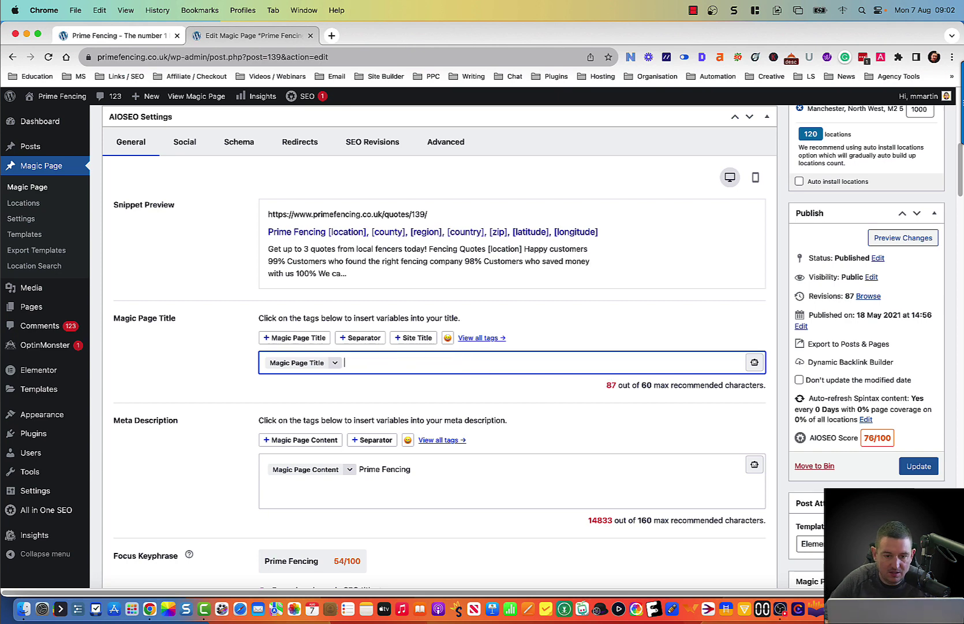
Step: Replace the Magic Page Title in the AIOSEO Settings with the copied "Fencing Quotes [location], [county], [region], [zip]"
{"action": "right_click", "coordinate": [276, 363]}
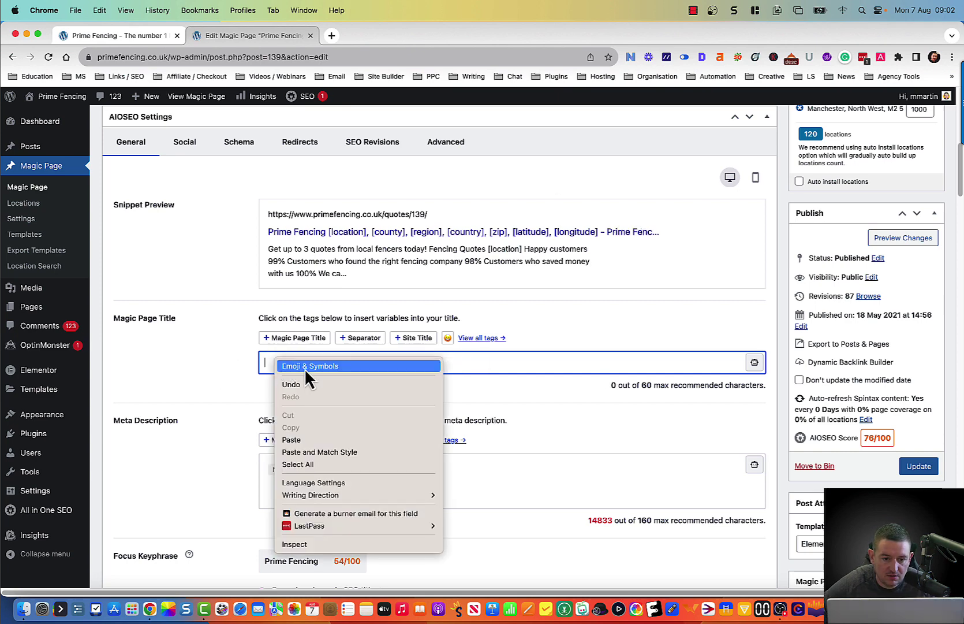
{"action": "left_click", "coordinate": [307, 442]}
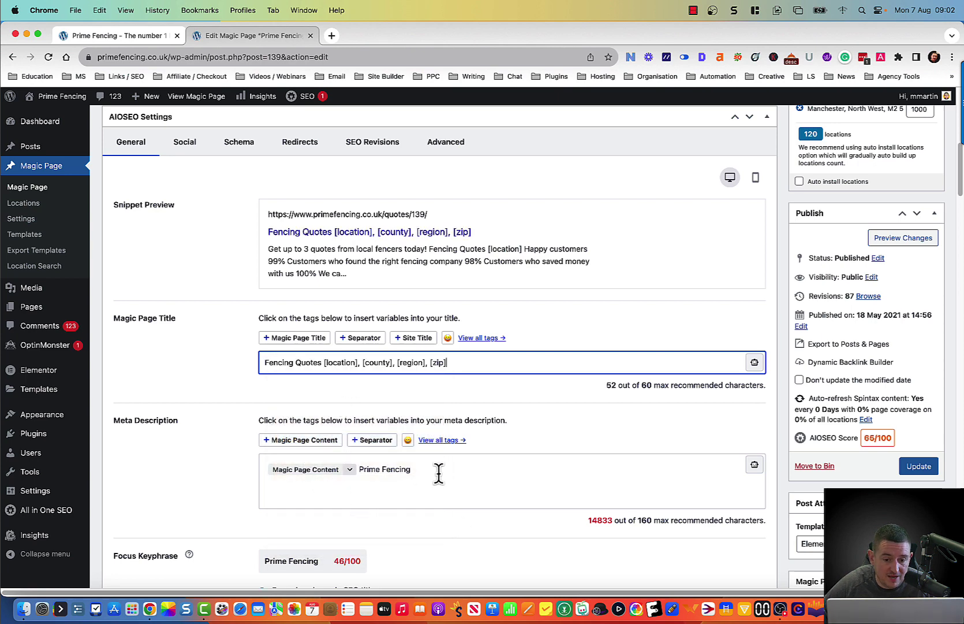
{"action": "left_click_drag", "start_coordinate": [439, 472], "coordinate": [579, 458]}
{"action": "left_click", "coordinate": [368, 472]}
{"action": "left_click", "coordinate": [506, 472]}
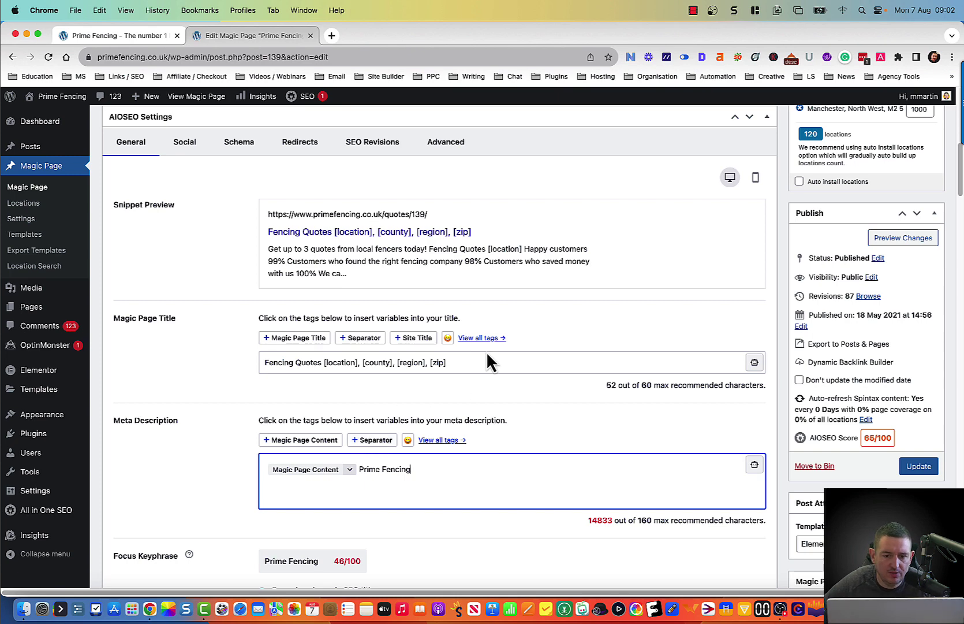
Step: Replace the main title of the magic page with "Fencing Quotes [location], [county], [region], [zip]"
{"action": "scroll", "coordinate": [487, 355], "scroll_direction": "up", "scroll_amount": 3}
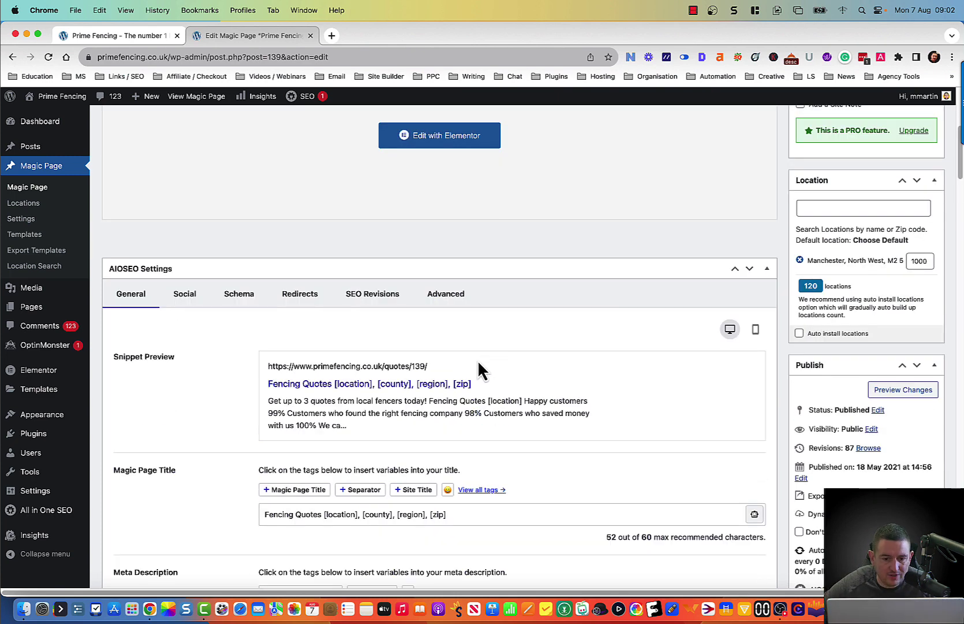
{"action": "scroll", "coordinate": [479, 364], "scroll_direction": "up", "scroll_amount": 7}
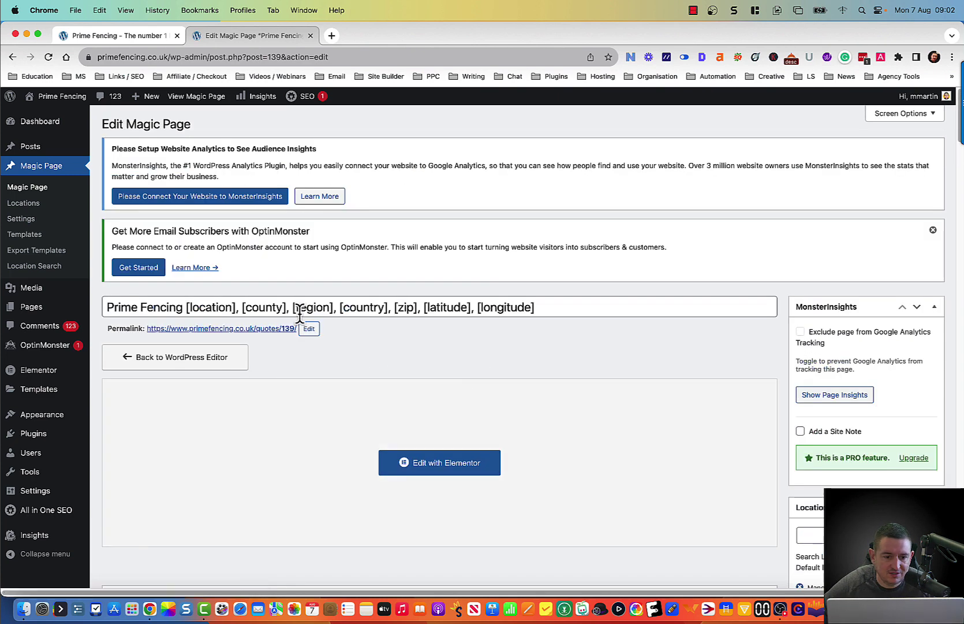
{"action": "left_click", "coordinate": [299, 315]}
{"action": "key", "text": "super+a"}
{"action": "key", "text": "super+v"}
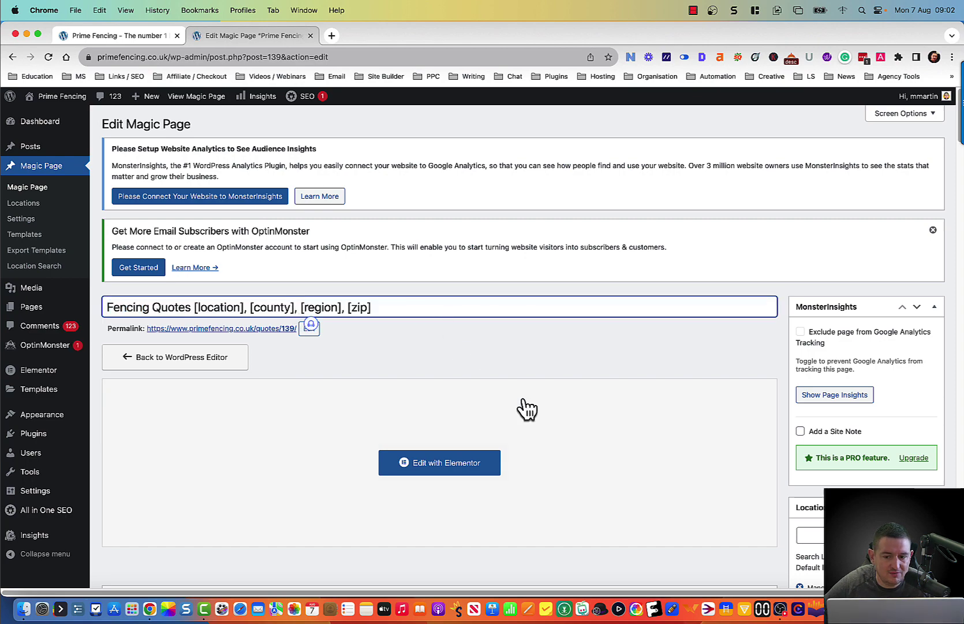
Step: Update the magic page to save the shortened titles and review the saved title fields
{"action": "scroll", "coordinate": [683, 361], "scroll_direction": "down", "scroll_amount": 10}
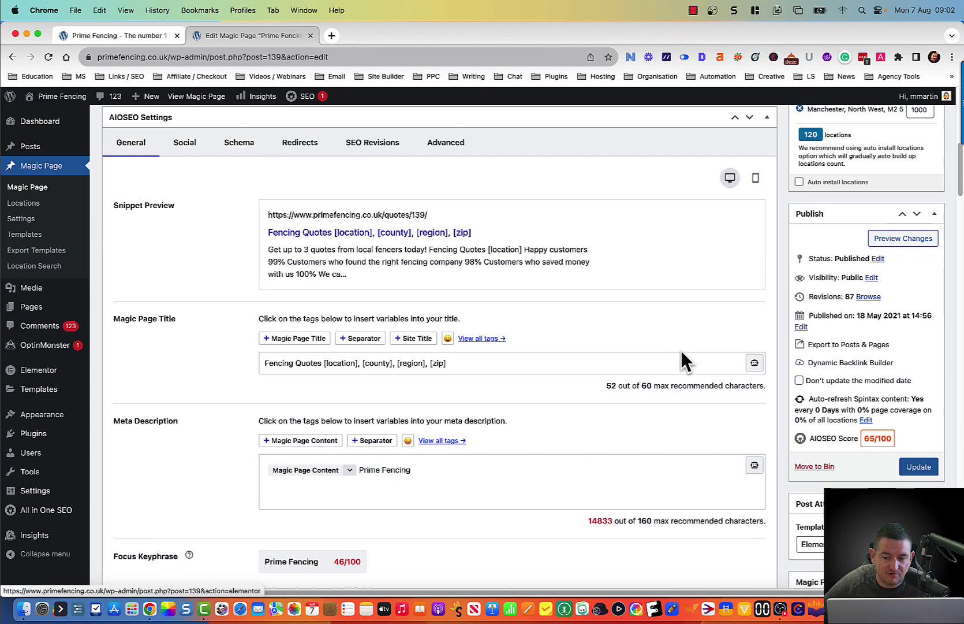
{"action": "scroll", "coordinate": [683, 360], "scroll_direction": "down", "scroll_amount": 4}
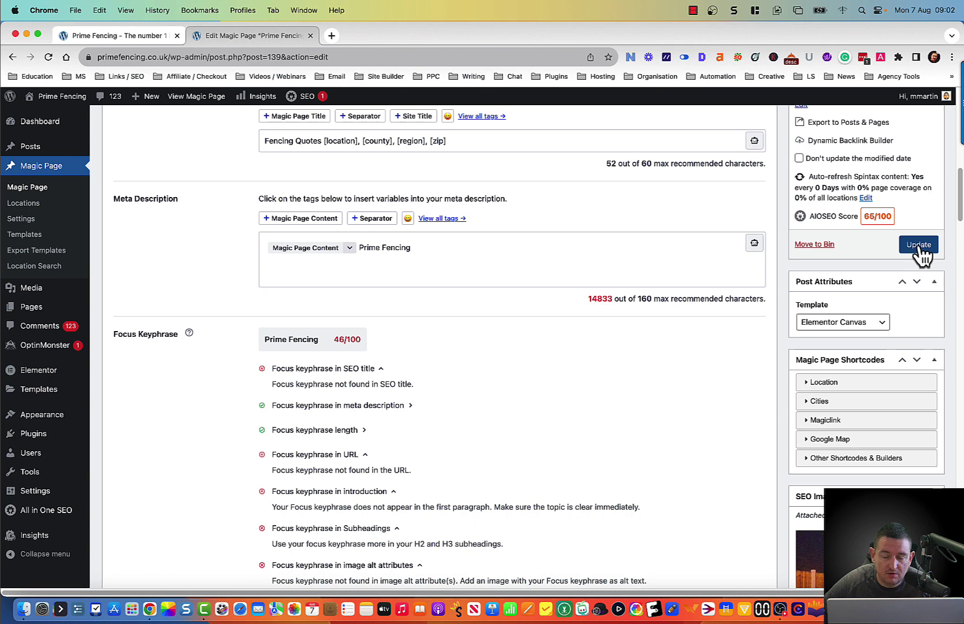
{"action": "left_click", "coordinate": [920, 245]}
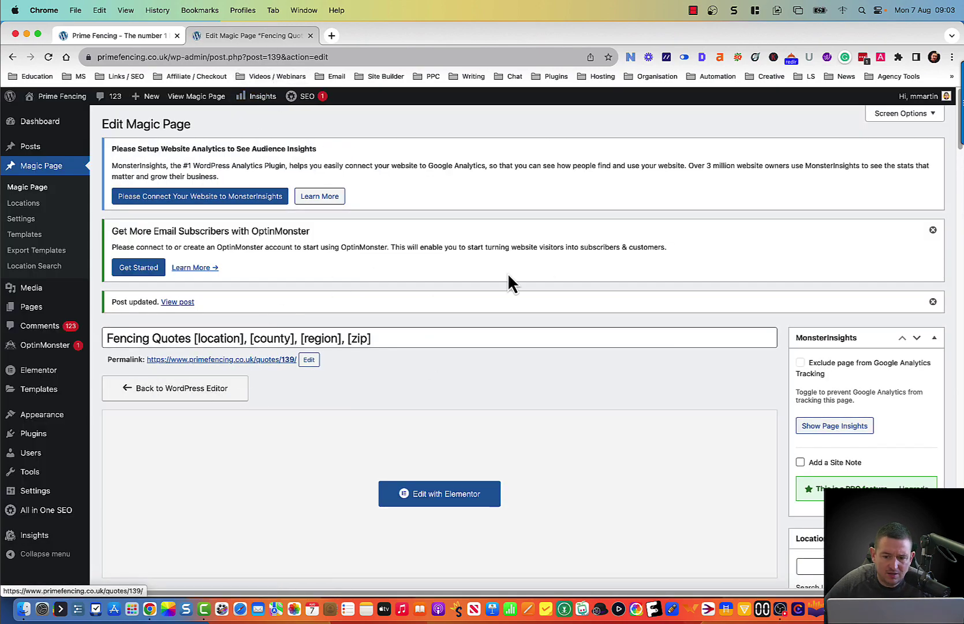
{"action": "scroll", "coordinate": [271, 288], "scroll_direction": "down", "scroll_amount": 10}
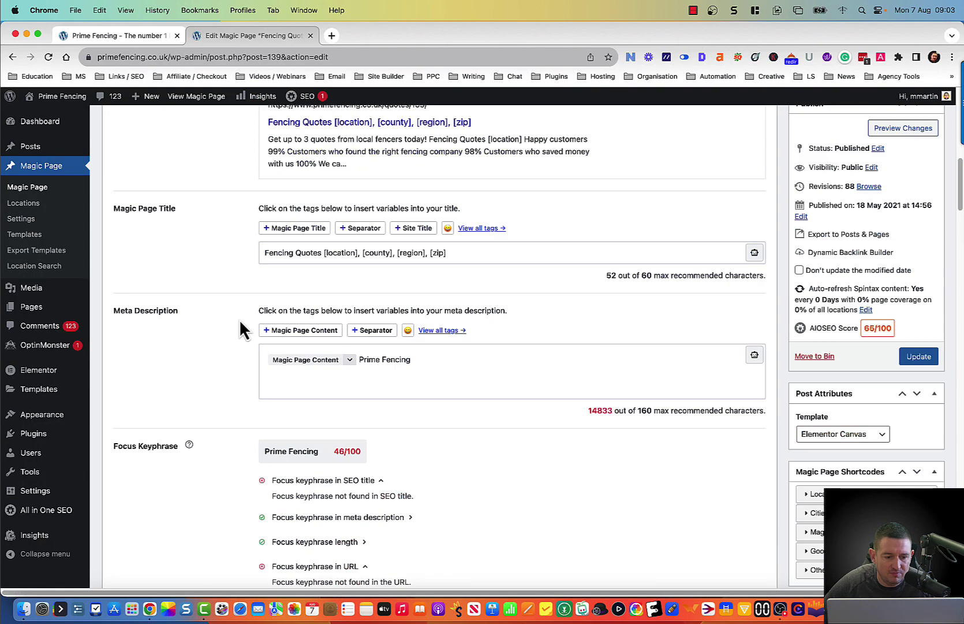
{"action": "scroll", "coordinate": [243, 328], "scroll_direction": "up", "scroll_amount": 10}
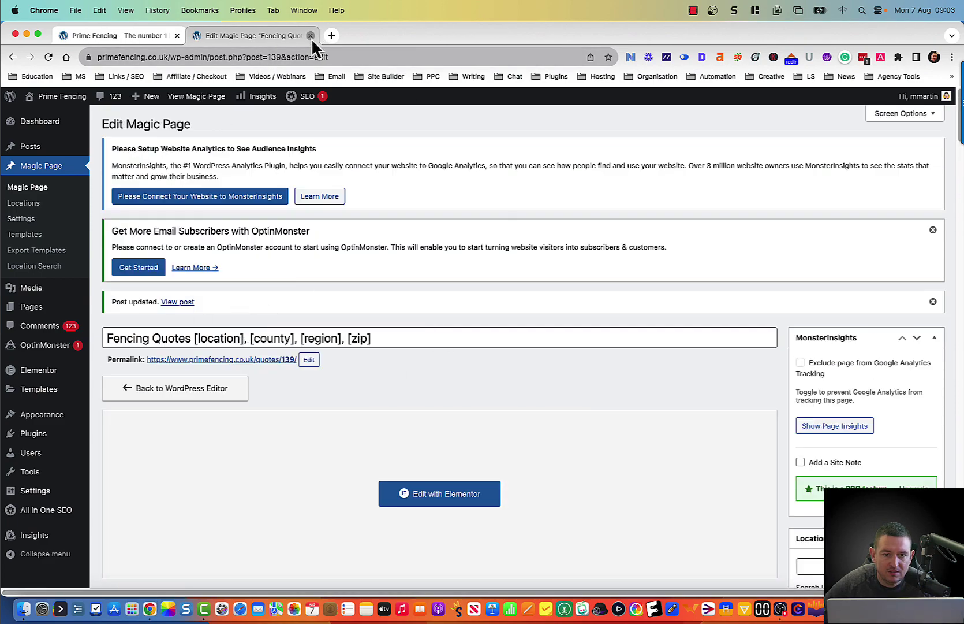
Step: Close the extra tab, open the Salford quotes page from Screaming Frog in the browser, and inspect its title with the SEO extension
{"action": "left_click", "coordinate": [311, 37]}
{"action": "key", "text": "ctrl+Right"}
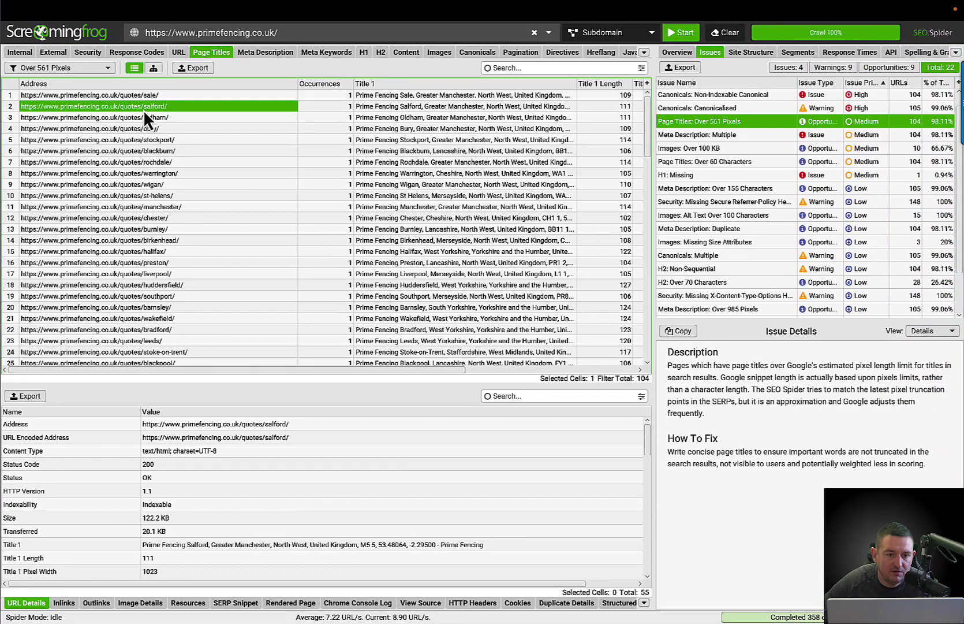
{"action": "right_click", "coordinate": [144, 109]}
{"action": "left_click", "coordinate": [195, 129]}
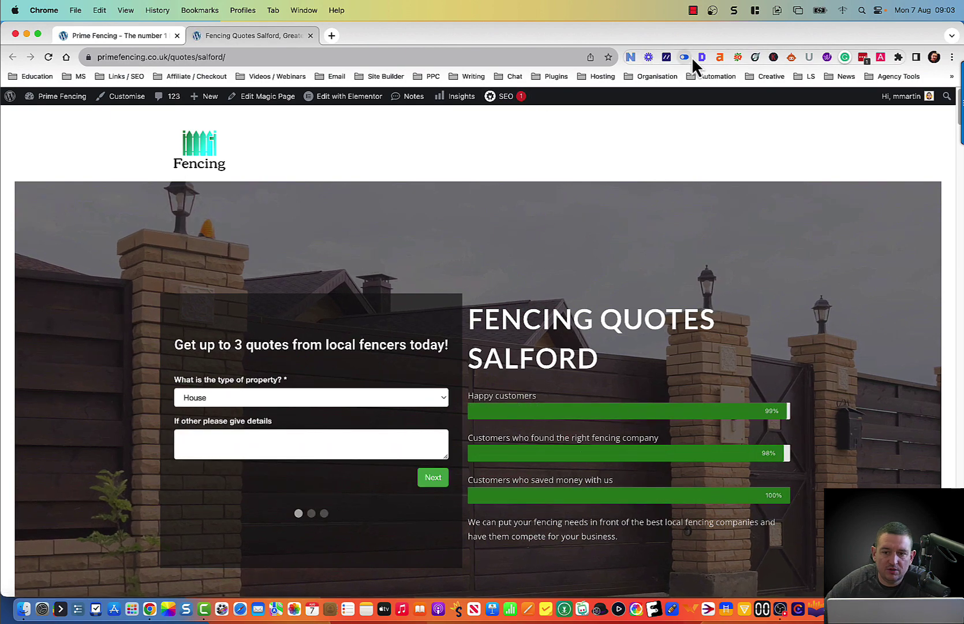
{"action": "left_click", "coordinate": [702, 56]}
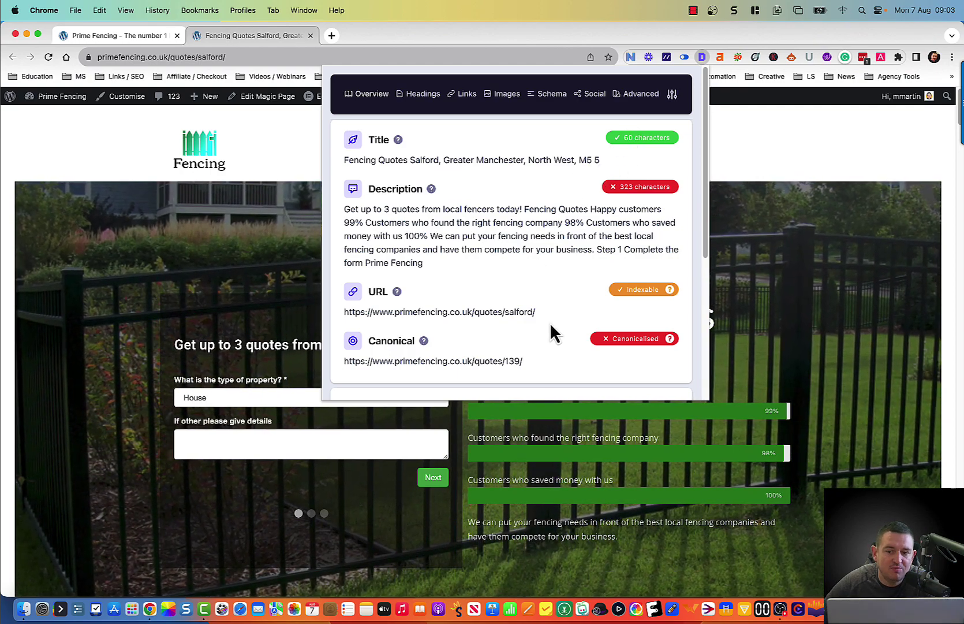
{"action": "key", "text": "ctrl+Right"}
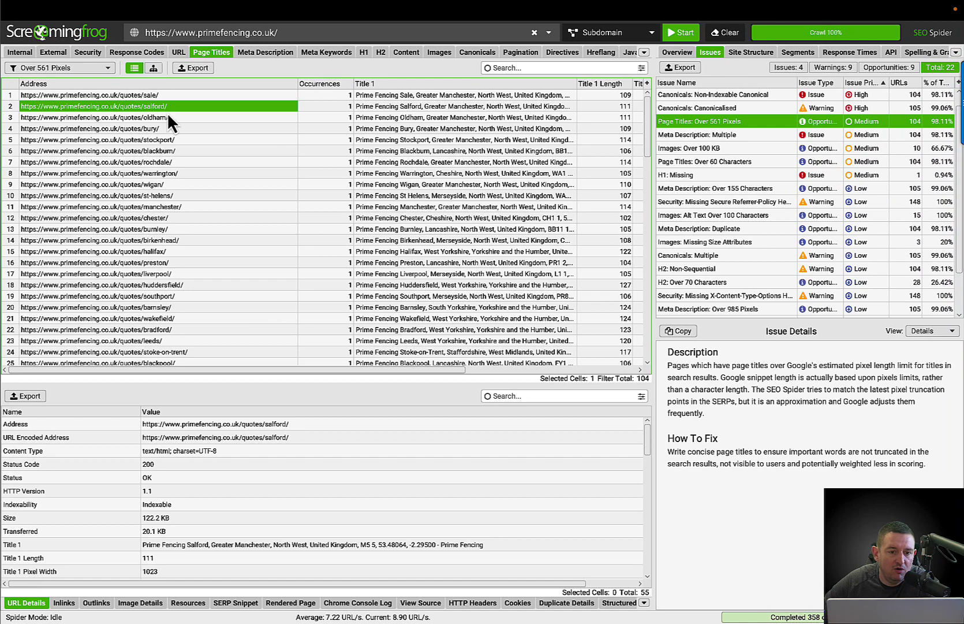
{"action": "right_click", "coordinate": [168, 108]}
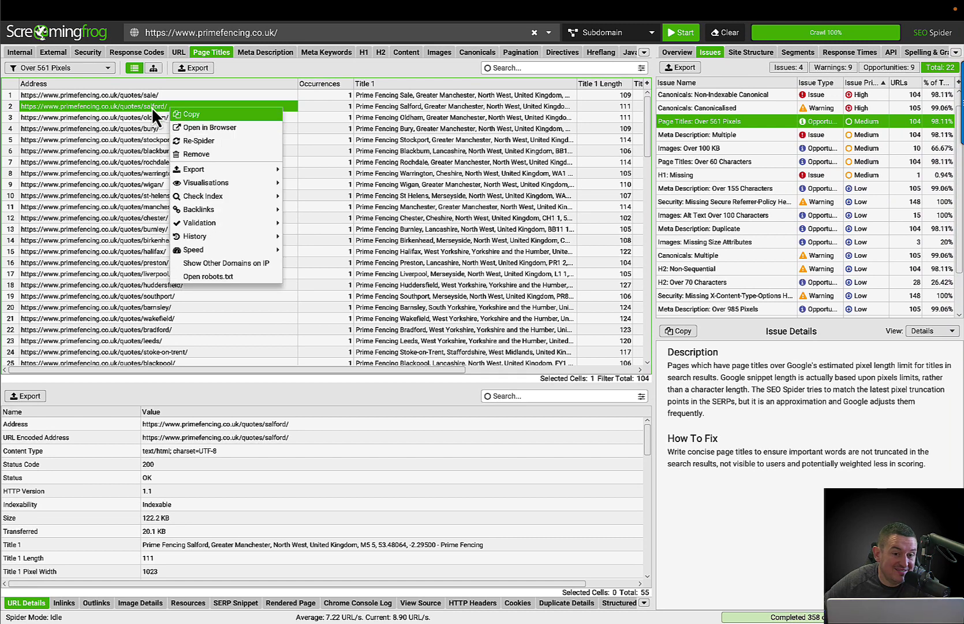
{"action": "left_click", "coordinate": [211, 142]}
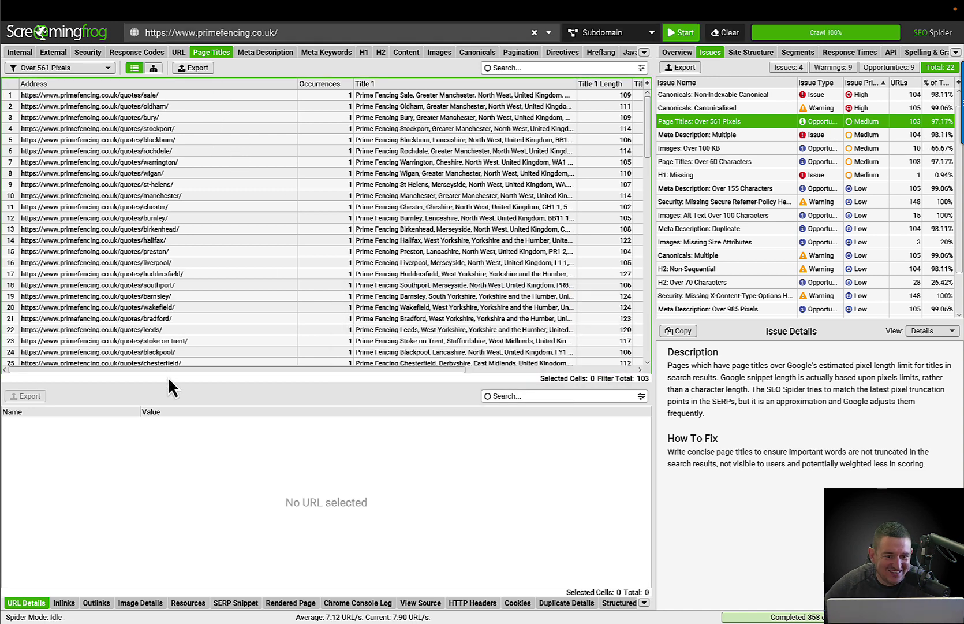
{"action": "scroll", "coordinate": [208, 144], "scroll_direction": "down", "scroll_amount": 20}
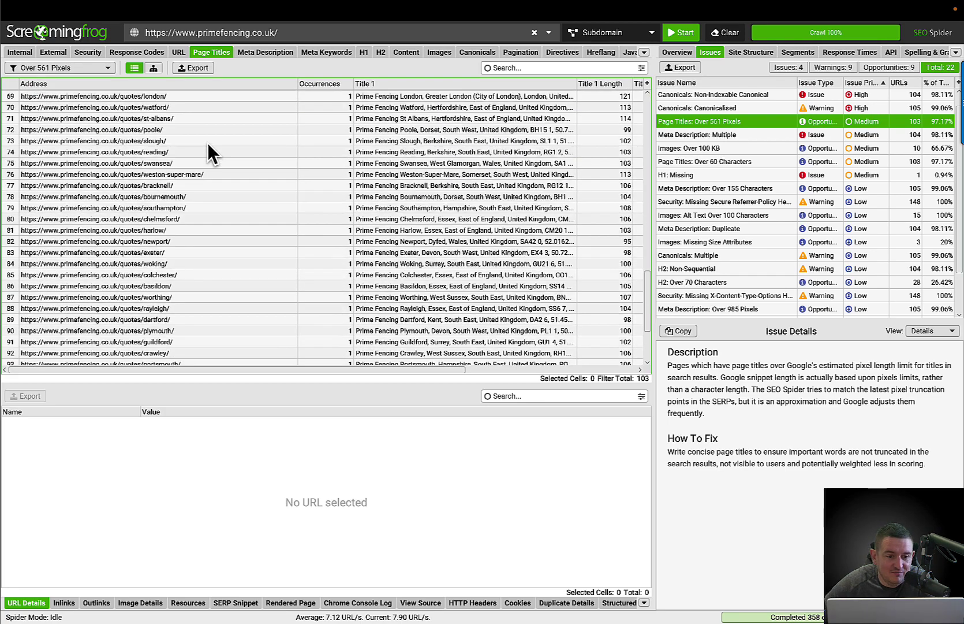
{"action": "scroll", "coordinate": [208, 146], "scroll_direction": "up", "scroll_amount": 20}
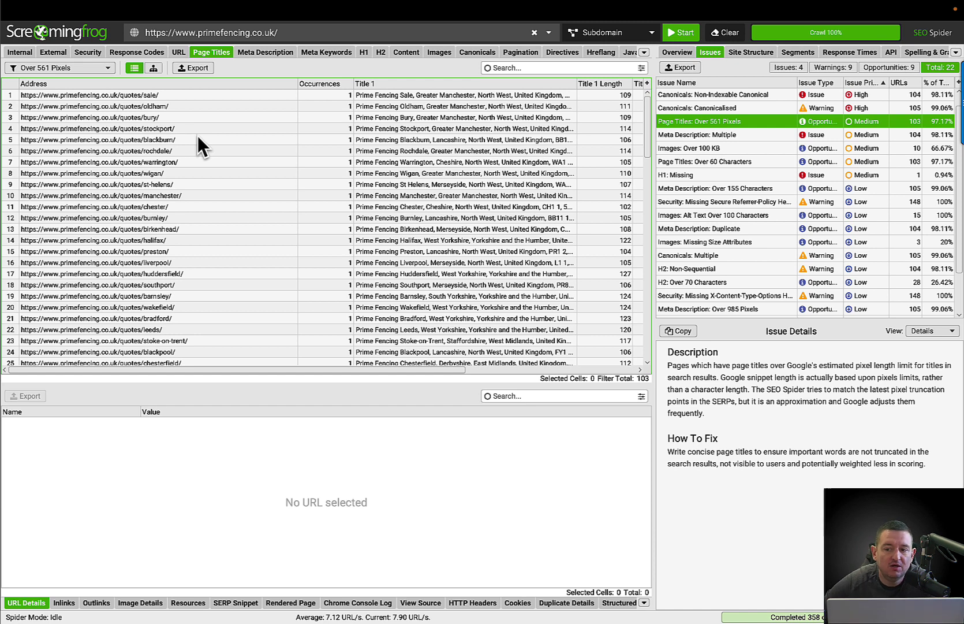
{"action": "left_click", "coordinate": [685, 35]}
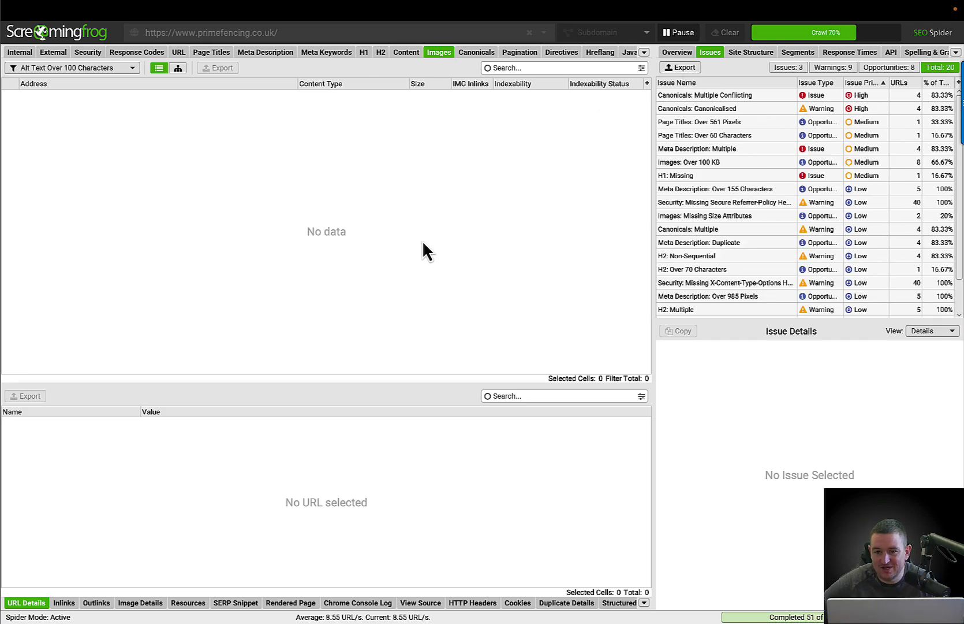
Step: Return to the Salford page in the browser and examine the text of its overlong meta description
{"action": "key", "text": "ctrl+Left"}
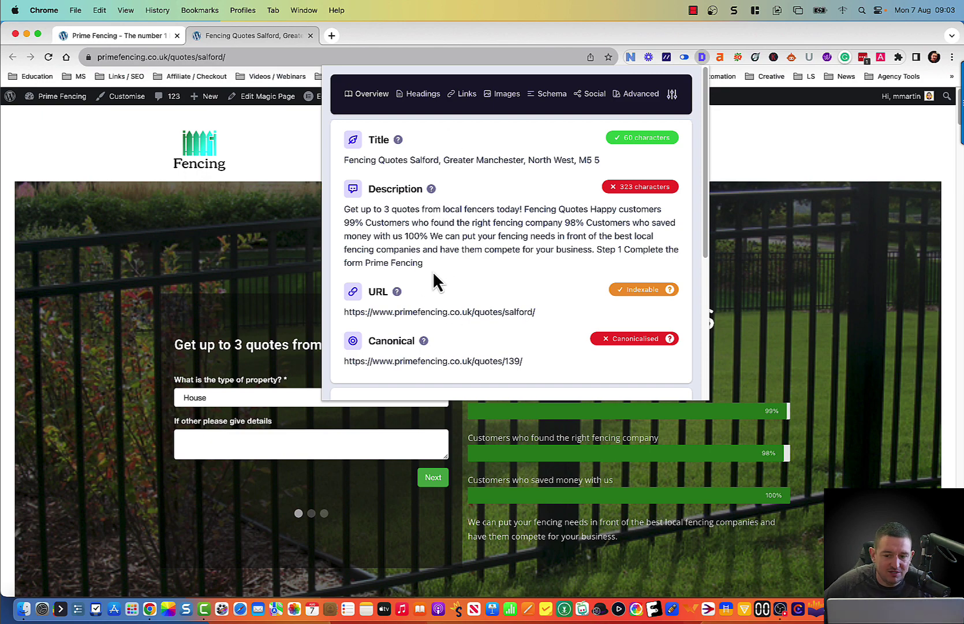
{"action": "mouse_move", "coordinate": [432, 270]}
{"action": "left_mouse_down"}
{"action": "mouse_move", "coordinate": [345, 206]}
{"action": "mouse_move", "coordinate": [436, 267]}
{"action": "left_mouse_up"}
{"action": "left_click", "coordinate": [345, 209]}
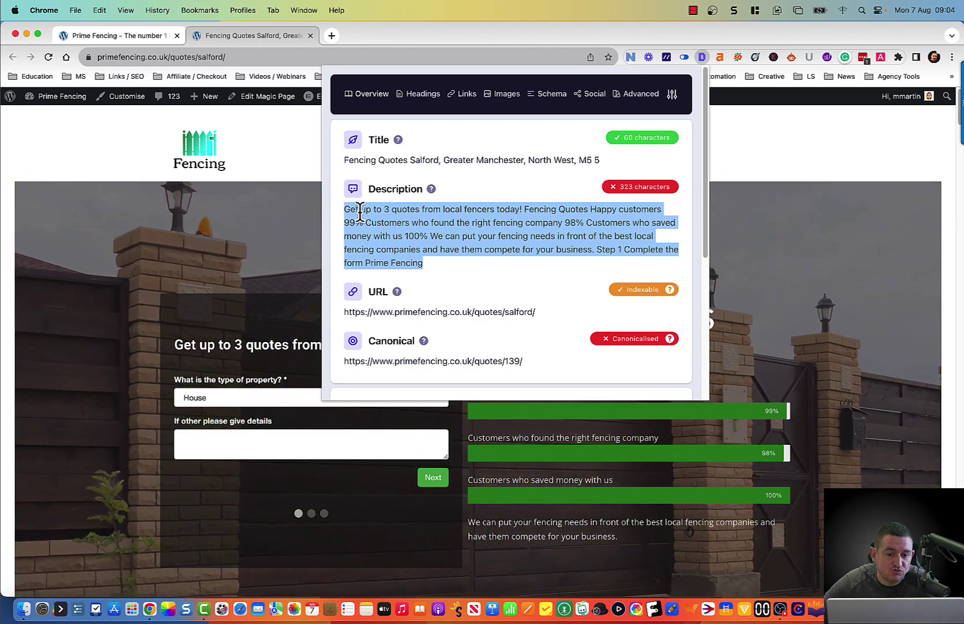
{"action": "left_click", "coordinate": [432, 242]}
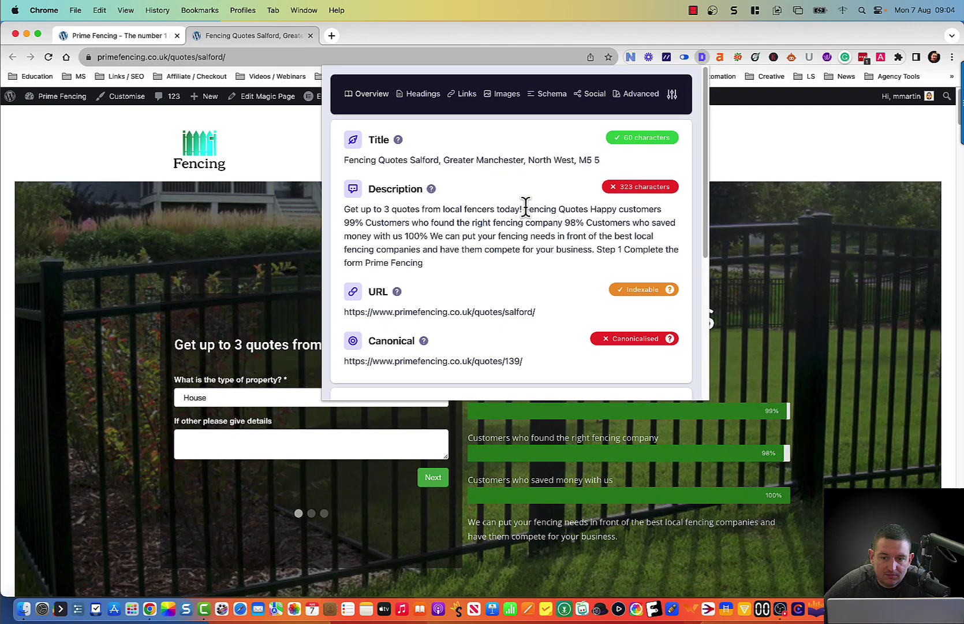
{"action": "left_click_drag", "start_coordinate": [524, 209], "coordinate": [433, 240]}
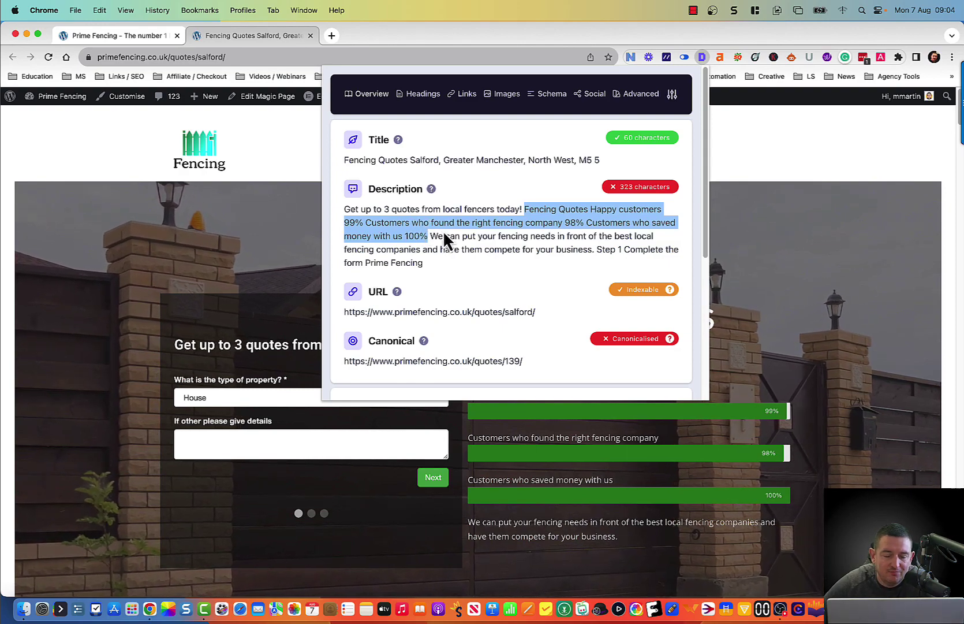
Step: List the "Page Titles: Over 561 Pixels" URLs in Screaming Frog, open the Stockport page in the browser and inspect its title with the SEO extension
{"action": "key", "text": "ctrl+Right"}
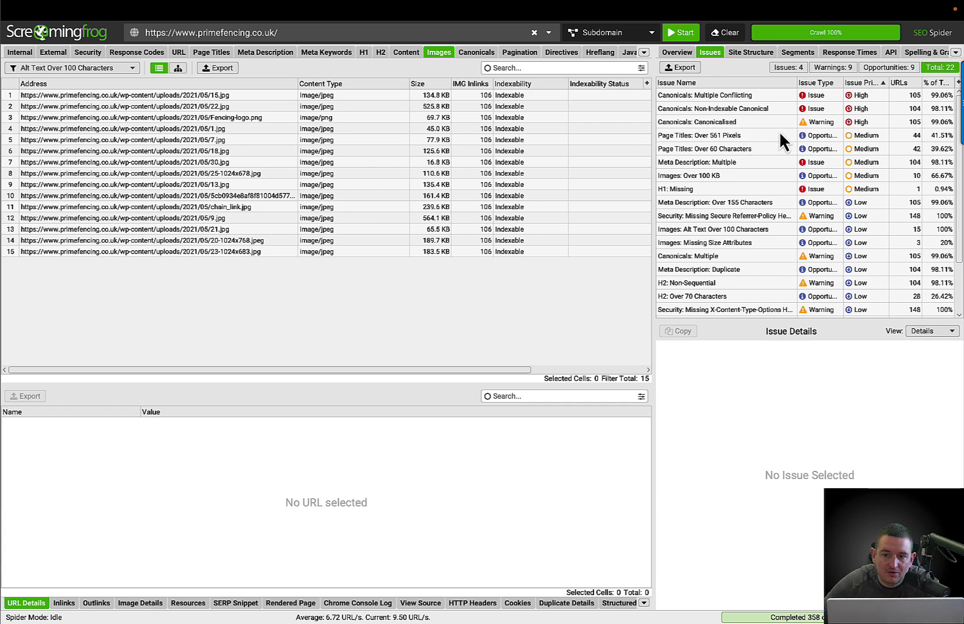
{"action": "left_click", "coordinate": [751, 134]}
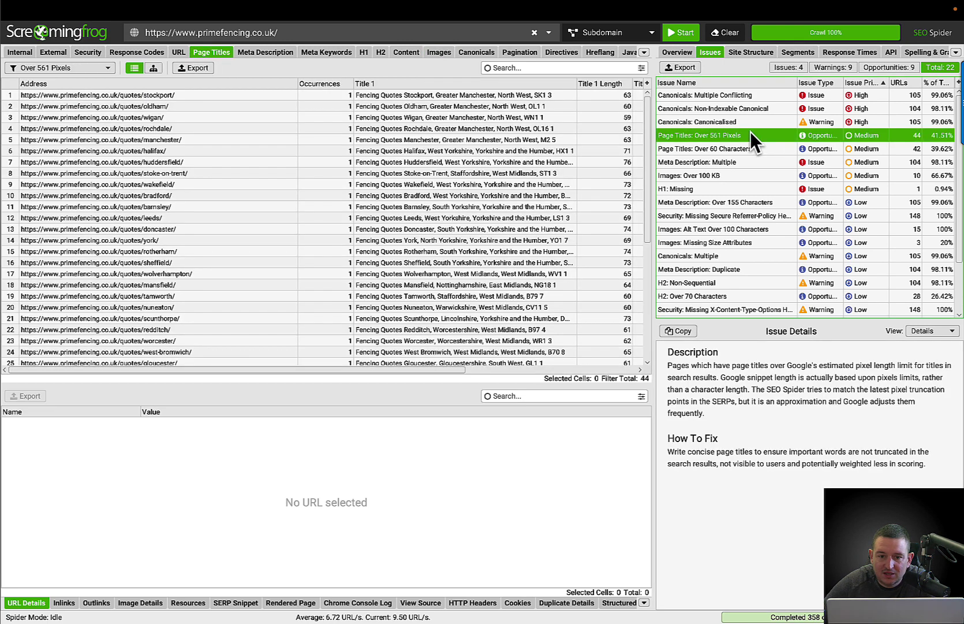
{"action": "left_click", "coordinate": [197, 94]}
{"action": "right_click", "coordinate": [198, 94]}
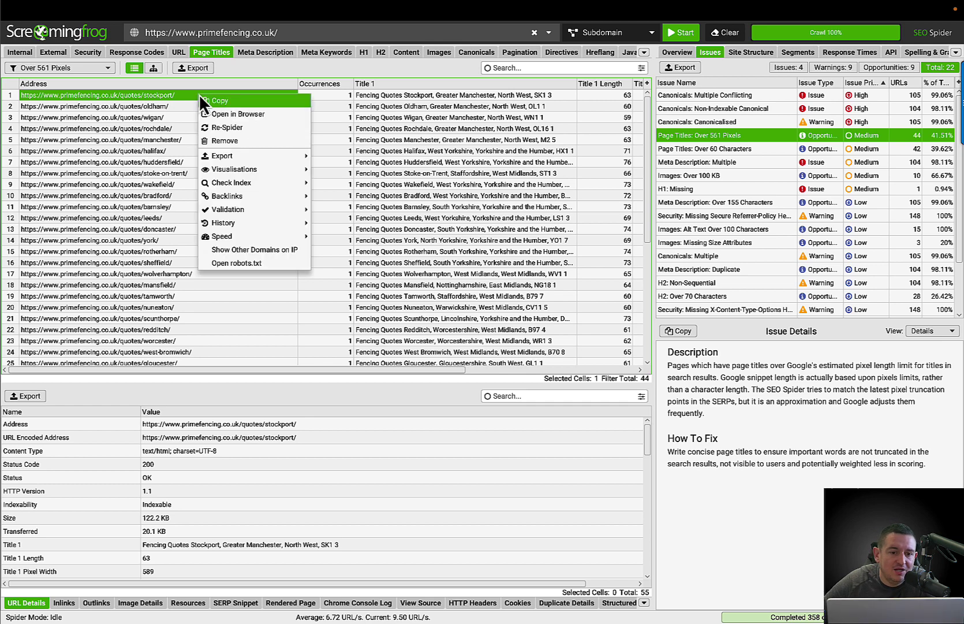
{"action": "left_click", "coordinate": [238, 114]}
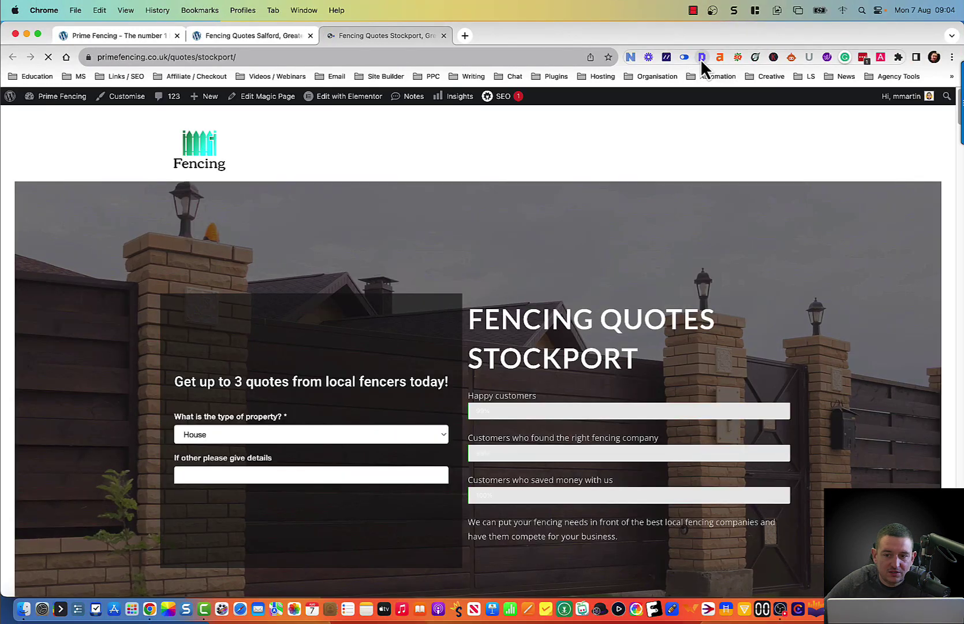
{"action": "left_click", "coordinate": [702, 57]}
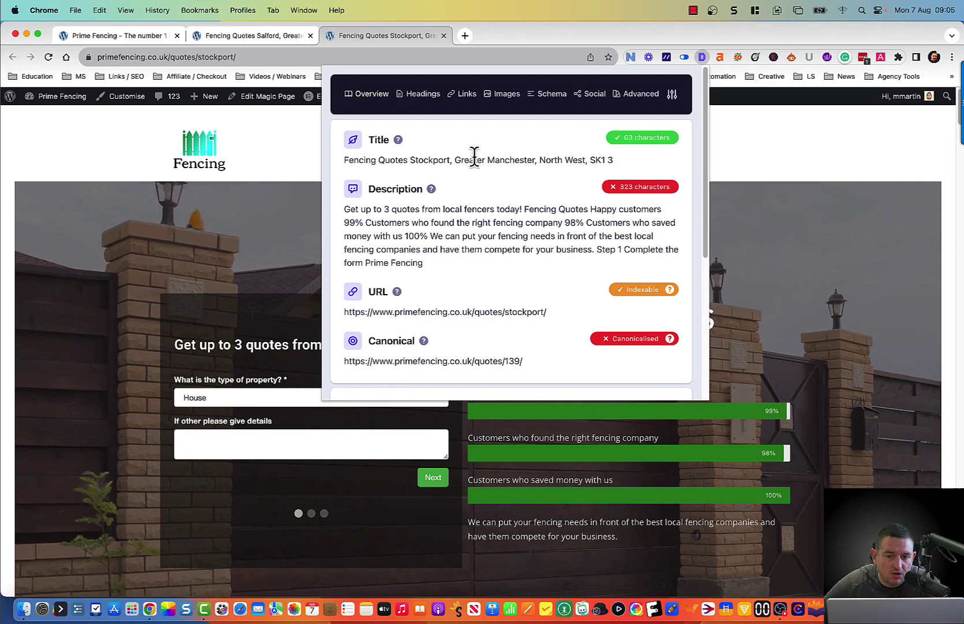
Step: Compare the Stockport page title with the overlong titles in Screaming Frog, and open the magic page for editing from the Stockport page
{"action": "key", "text": "ctrl+Right"}
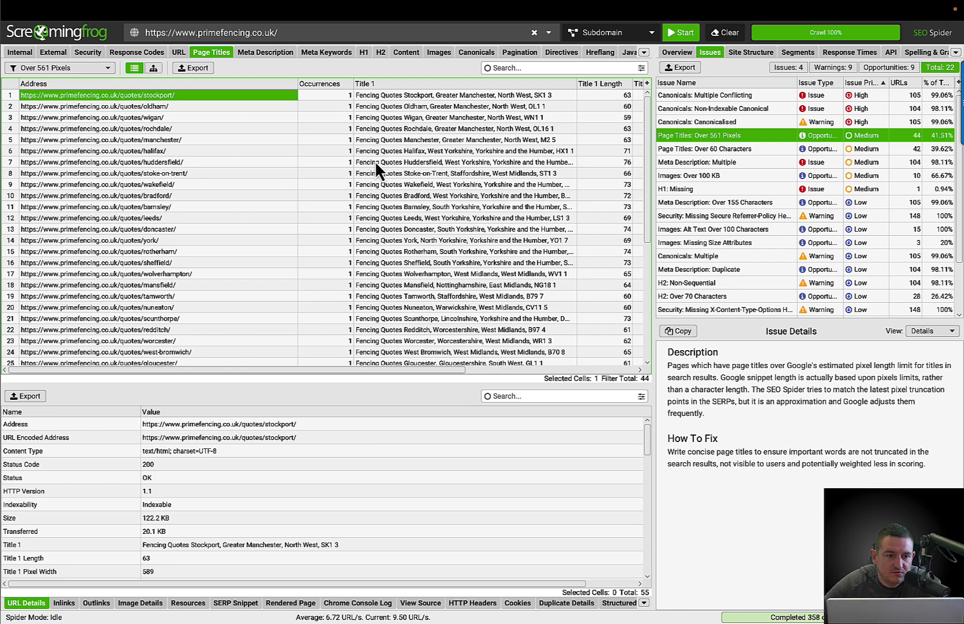
{"action": "key", "text": "ctrl+Left"}
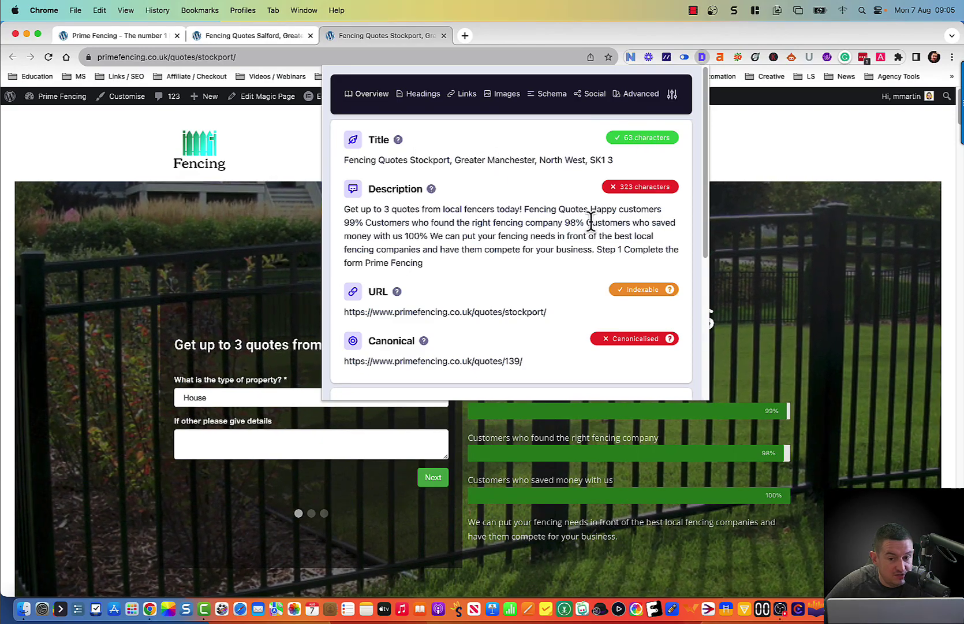
{"action": "key", "text": "ctrl+Right"}
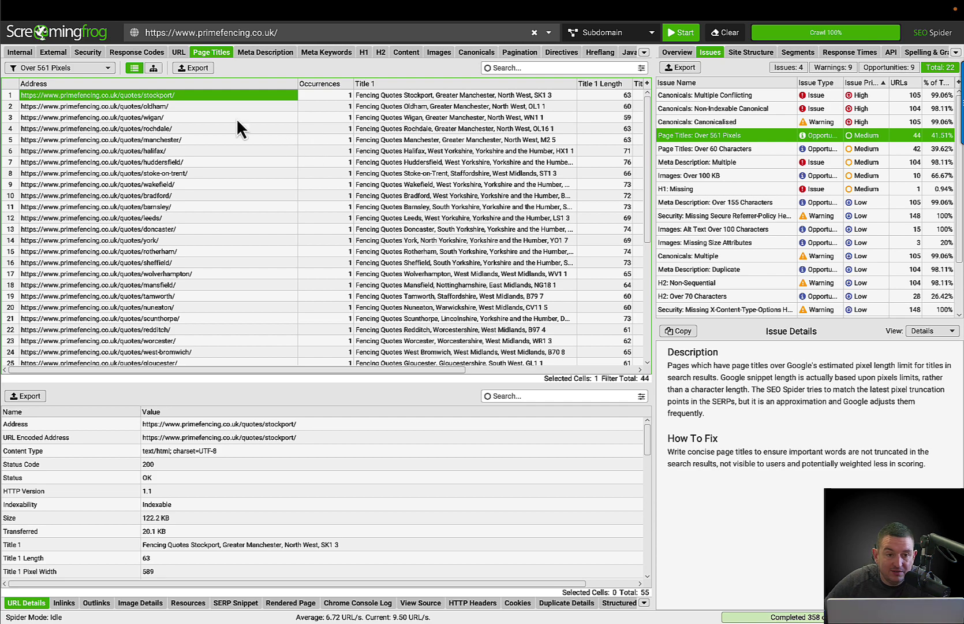
{"action": "scroll", "coordinate": [263, 170], "scroll_direction": "down", "scroll_amount": 2}
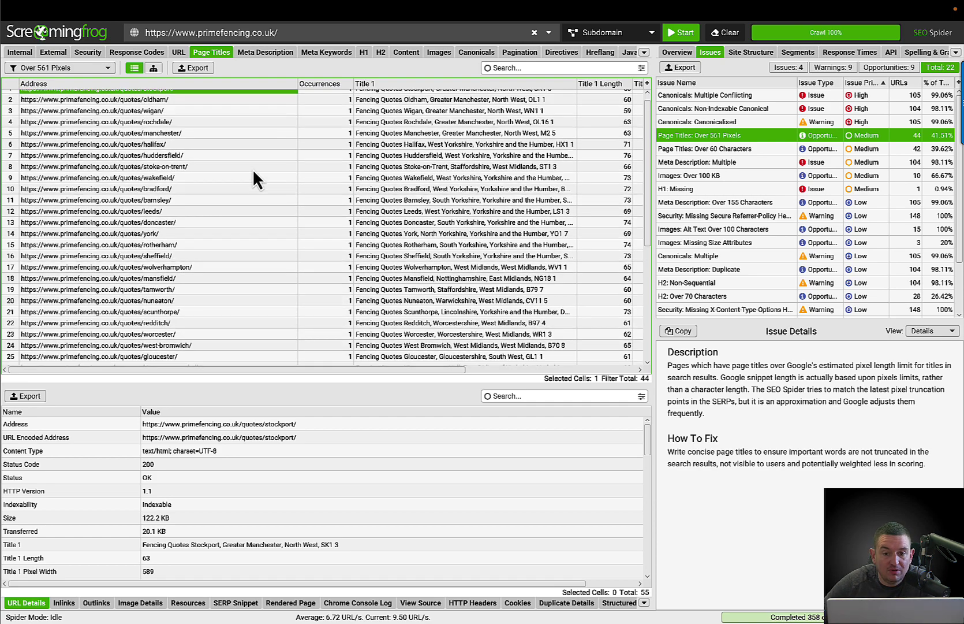
{"action": "key", "text": "ctrl+Left"}
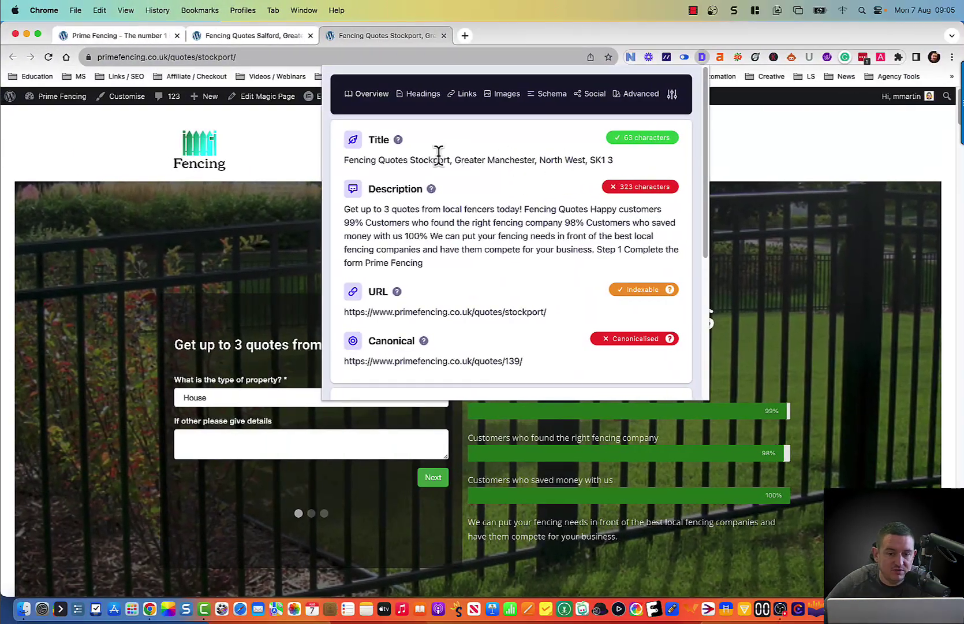
{"action": "left_click", "coordinate": [246, 170]}
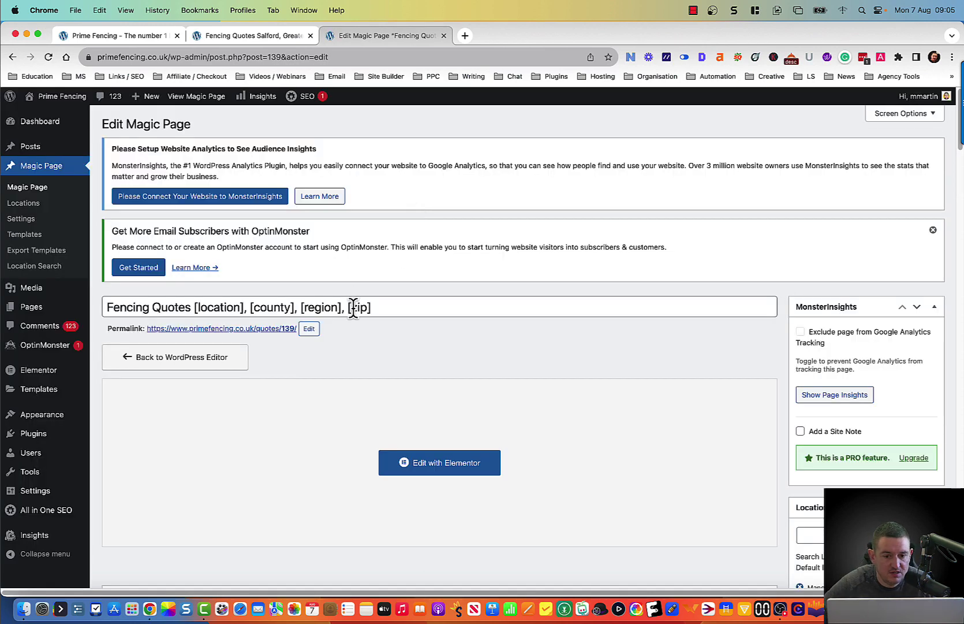
Step: Check the [zip] tag in the magic page's title, and list the "Meta Description: Over 155 Characters" URLs in Screaming Frog
{"action": "triple_click", "coordinate": [340, 306]}
{"action": "left_click", "coordinate": [448, 306]}
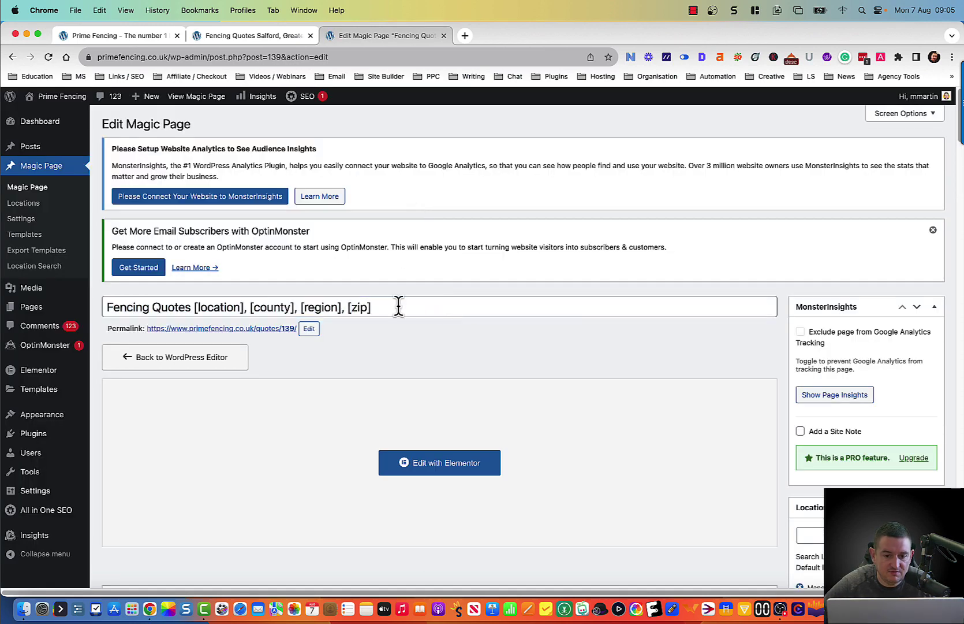
{"action": "left_click_drag", "start_coordinate": [371, 307], "coordinate": [349, 306]}
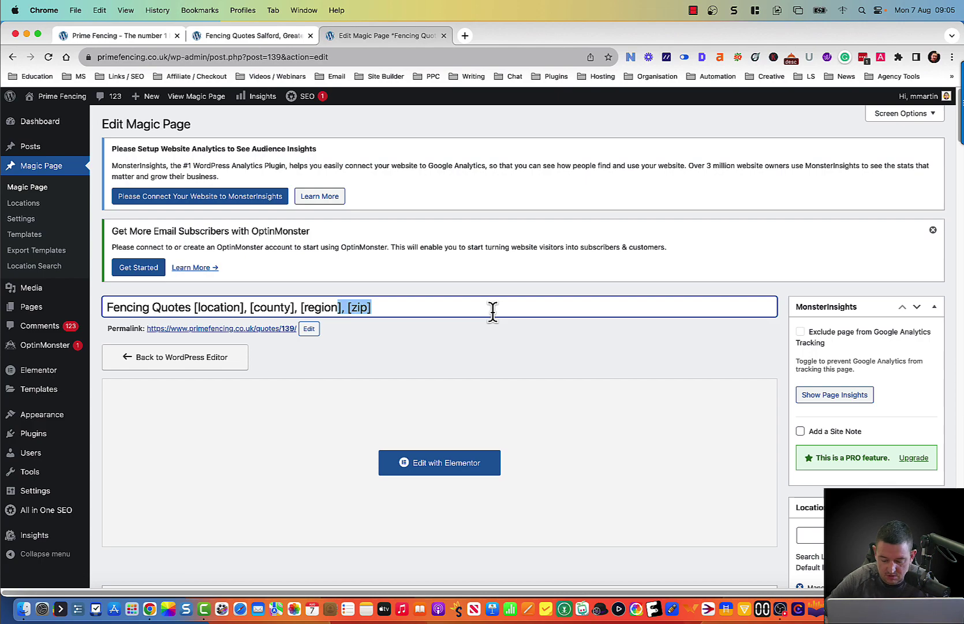
{"action": "key", "text": "Right"}
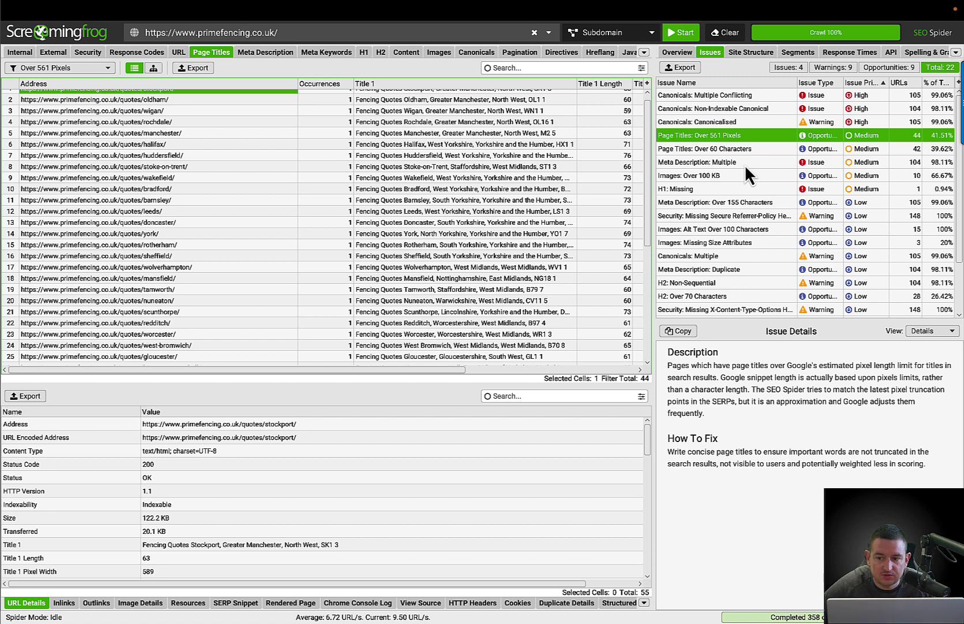
{"action": "left_click", "coordinate": [721, 203]}
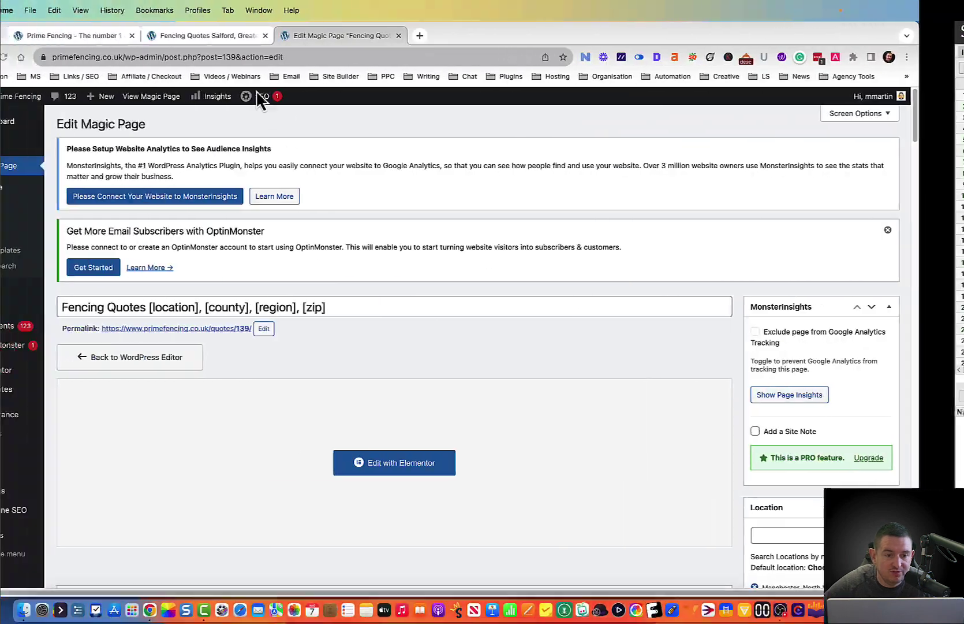
Step: Return to the magic page editor in the browser and clear the entire meta description in its AIOSEO settings
{"action": "scroll", "coordinate": [370, 321], "scroll_direction": "down", "scroll_amount": 5}
{"action": "scroll", "coordinate": [370, 322], "scroll_direction": "down", "scroll_amount": 3}
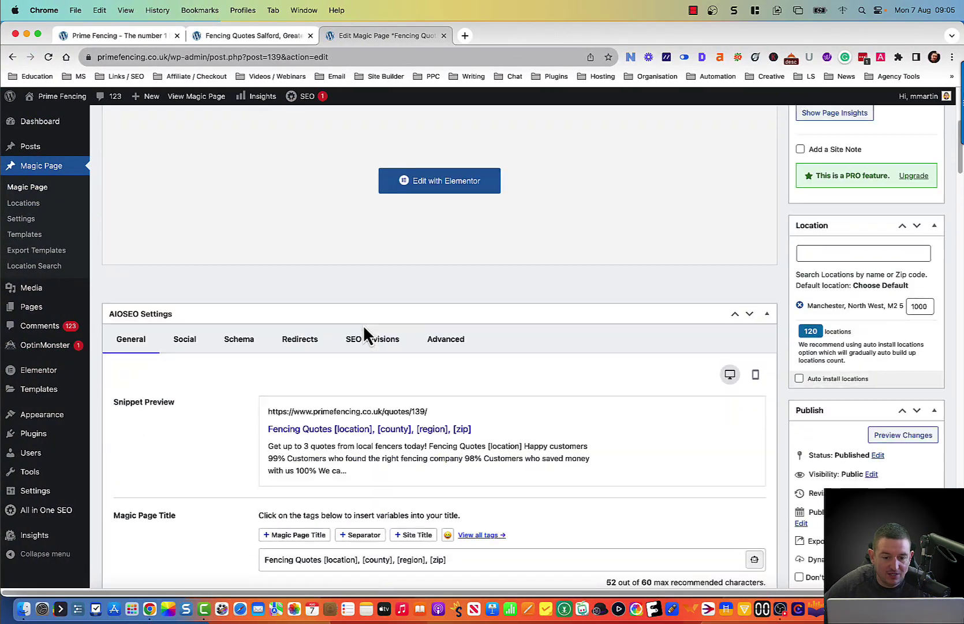
{"action": "scroll", "coordinate": [380, 366], "scroll_direction": "down", "scroll_amount": 2}
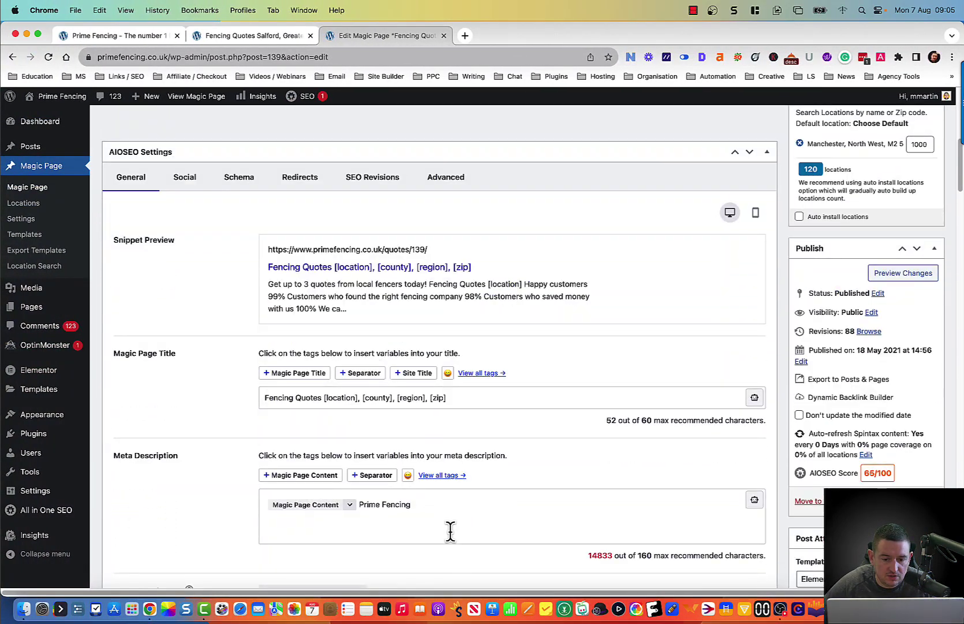
{"action": "left_click", "coordinate": [442, 508]}
{"action": "key", "text": "BackSpace"}
{"action": "key", "text": "BackSpace"}
{"action": "key", "text": "BackSpace"}
{"action": "key", "text": "BackSpace"}
{"action": "key", "text": "BackSpace"}
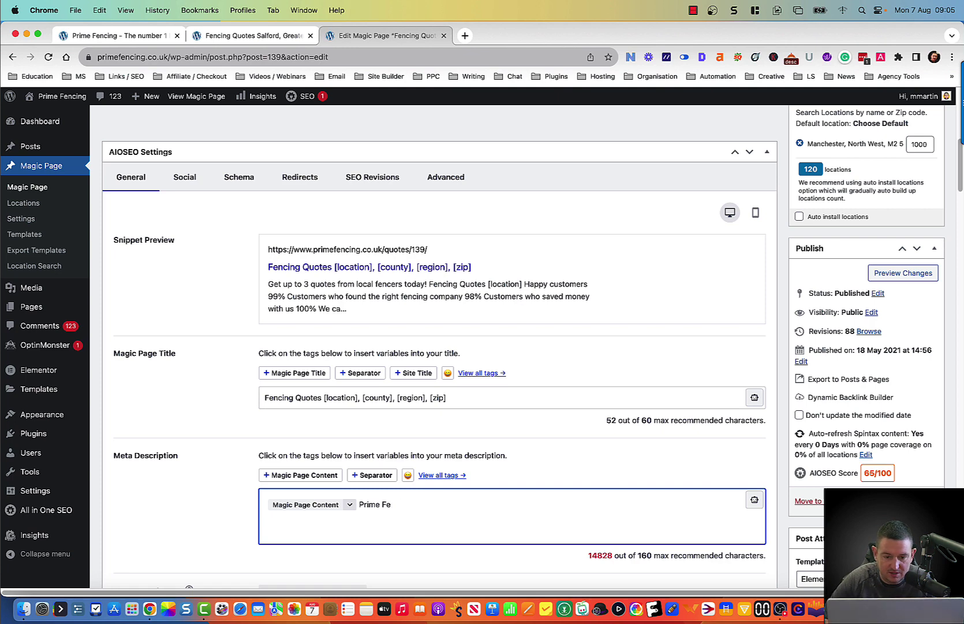
{"action": "key", "text": "super+a"}
{"action": "key", "text": "BackSpace"}
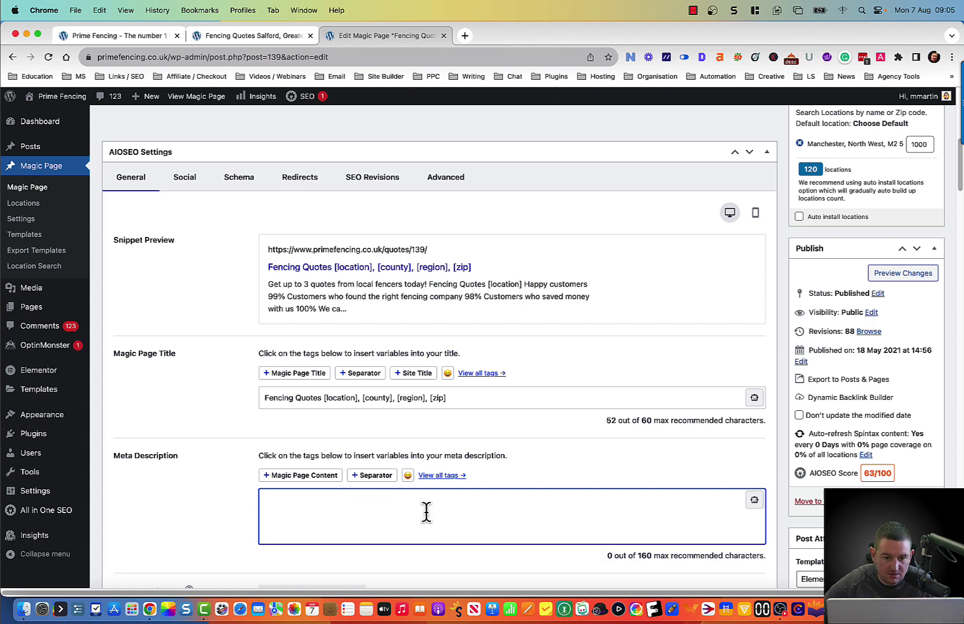
Step: Set the AIOSEO meta description to "Fencing Quotes [location] Happy customers 99% Customers who found the right fencing company 98% Customers who saved money with us 100%"
{"action": "right_click", "coordinate": [325, 517]}
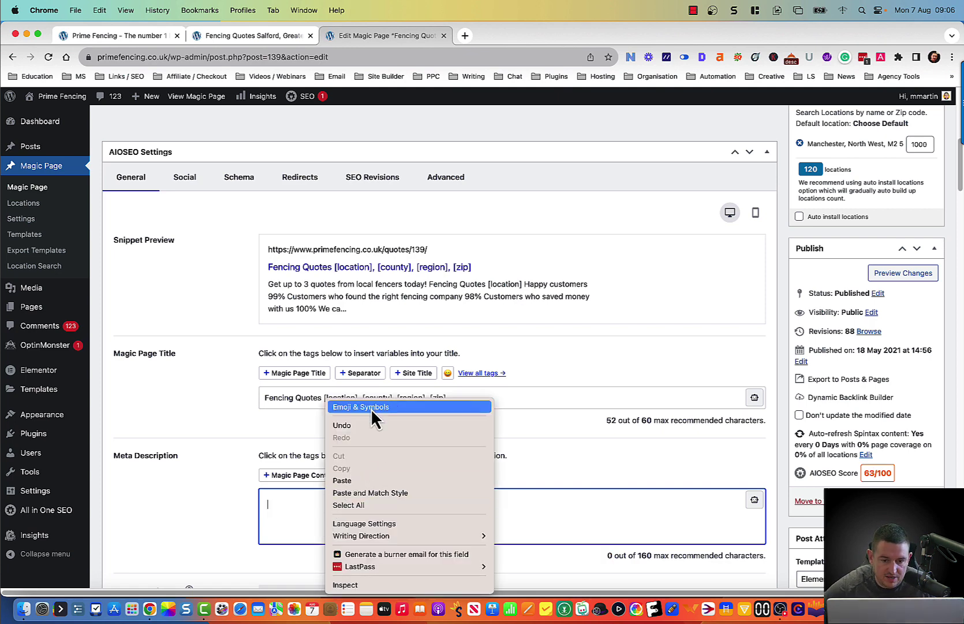
{"action": "left_click", "coordinate": [353, 482]}
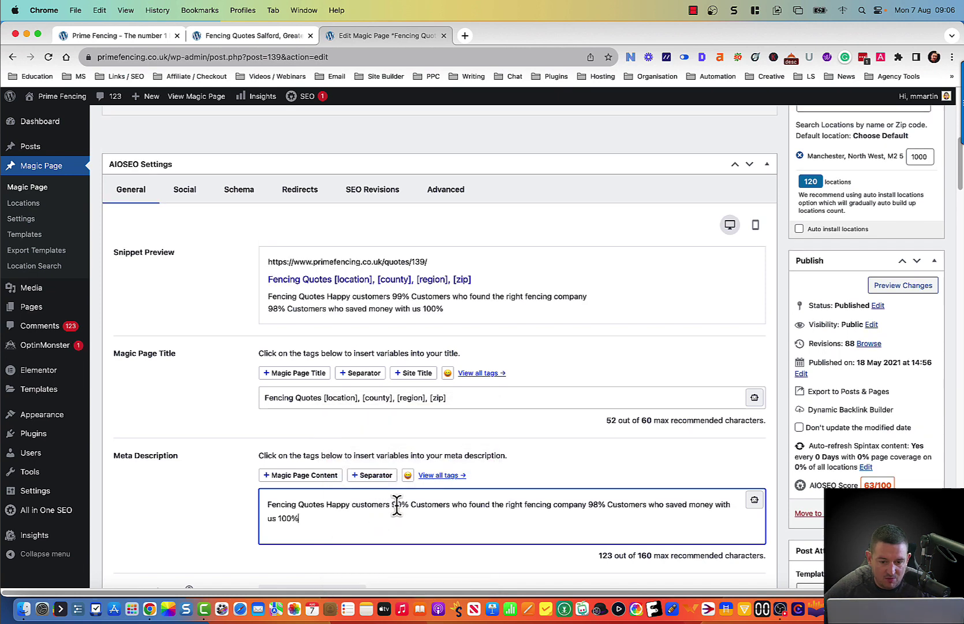
{"action": "left_click", "coordinate": [327, 504]}
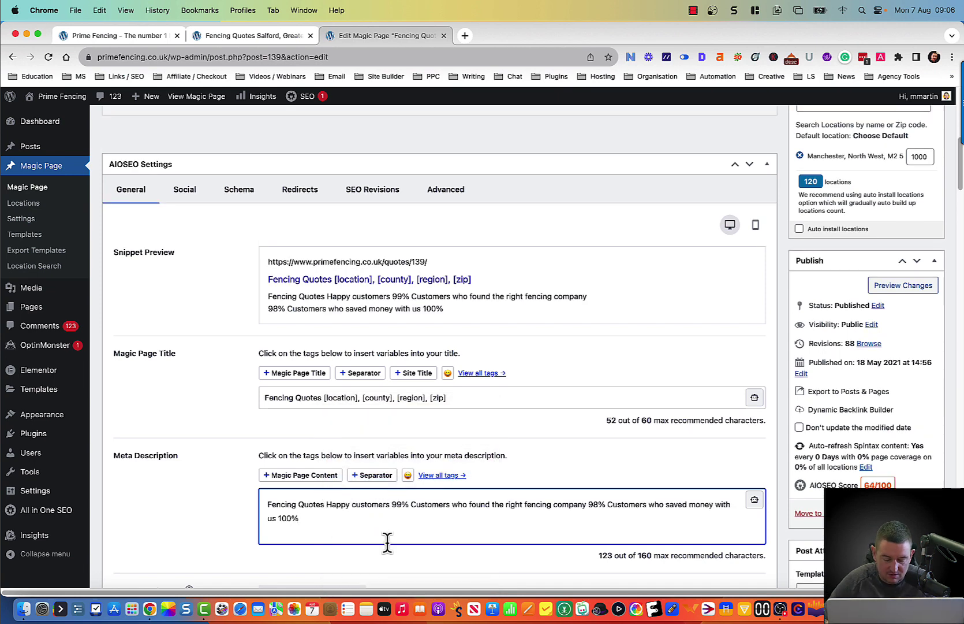
{"action": "type", "text": "[locati"}
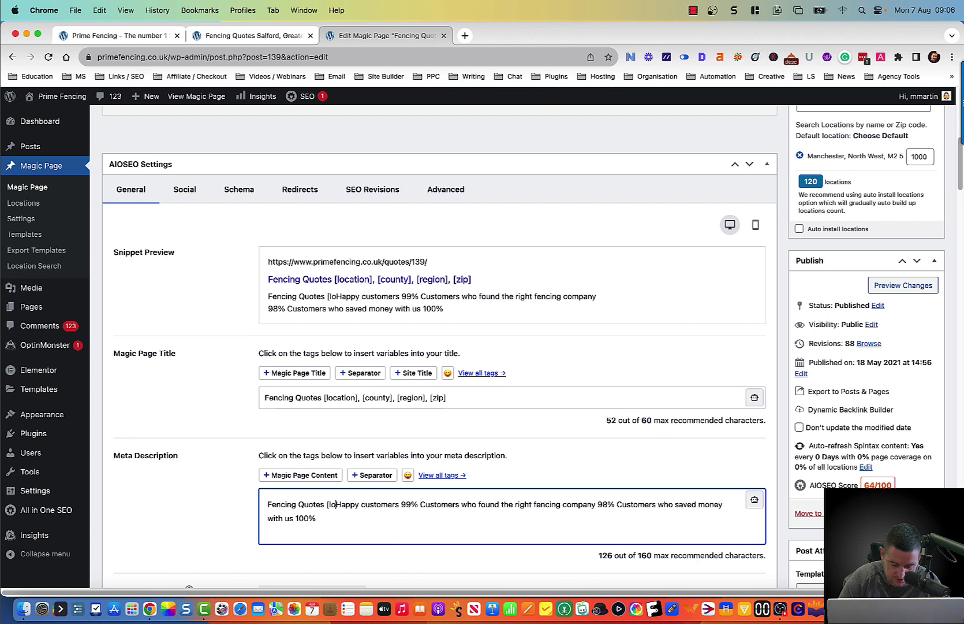
{"action": "type", "text": "on]"}
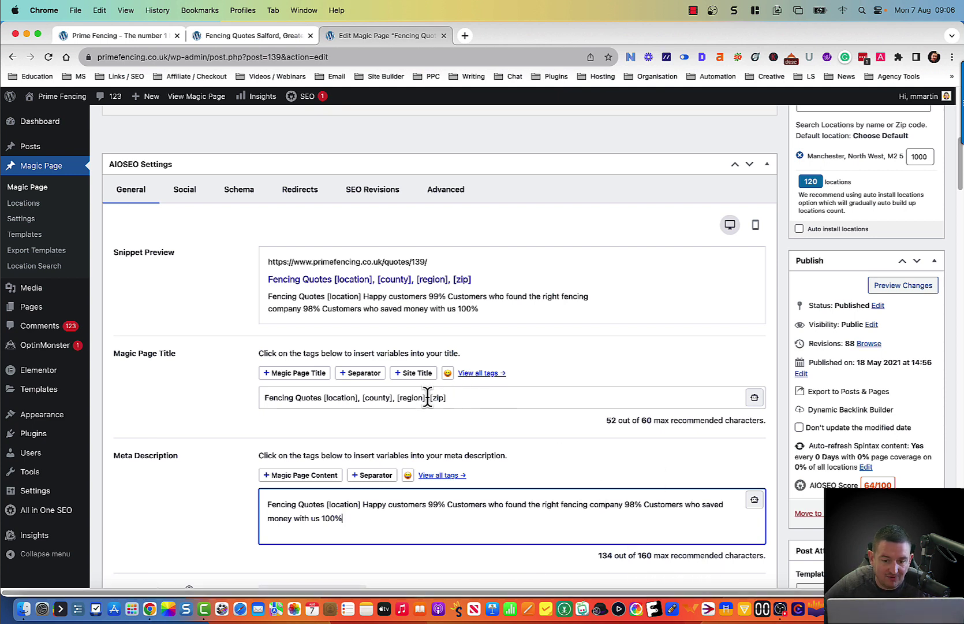
{"action": "triple_click", "coordinate": [378, 507]}
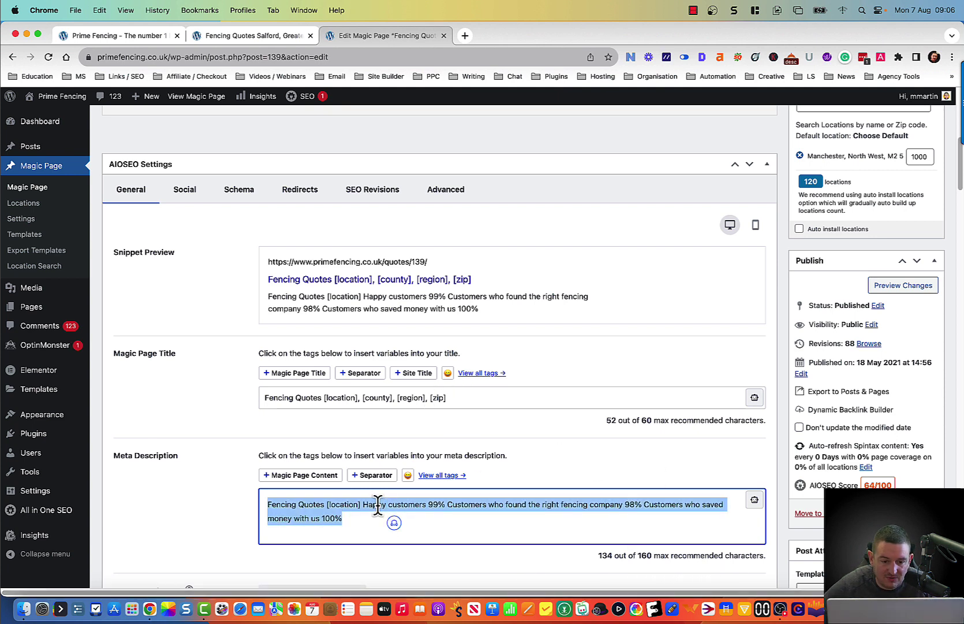
Step: Remove [xfield_description] from both the Meta Description and the Social Description in the Magic Page SEO Settings
{"action": "scroll", "coordinate": [461, 479], "scroll_direction": "down", "scroll_amount": 5}
{"action": "scroll", "coordinate": [433, 442], "scroll_direction": "down", "scroll_amount": 20}
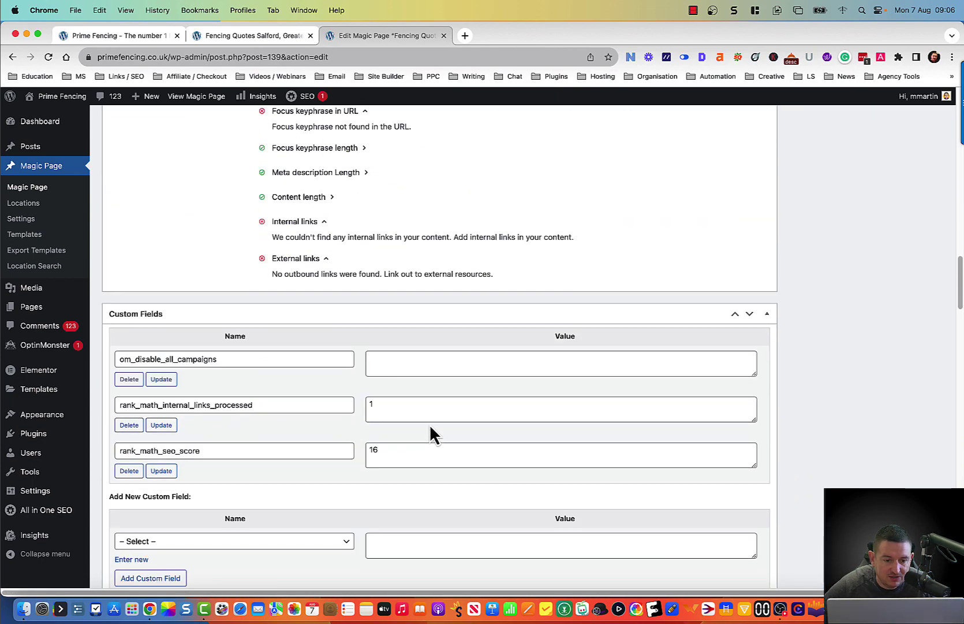
{"action": "scroll", "coordinate": [431, 433], "scroll_direction": "down", "scroll_amount": 10}
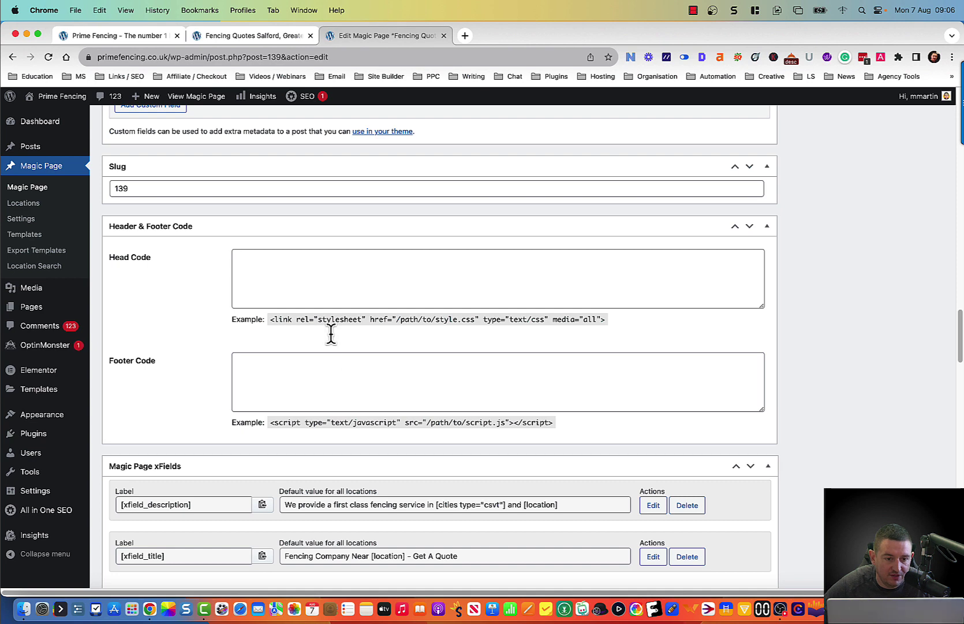
{"action": "scroll", "coordinate": [329, 334], "scroll_direction": "down", "scroll_amount": 6}
{"action": "scroll", "coordinate": [345, 330], "scroll_direction": "down", "scroll_amount": 6}
{"action": "scroll", "coordinate": [340, 391], "scroll_direction": "down", "scroll_amount": 2}
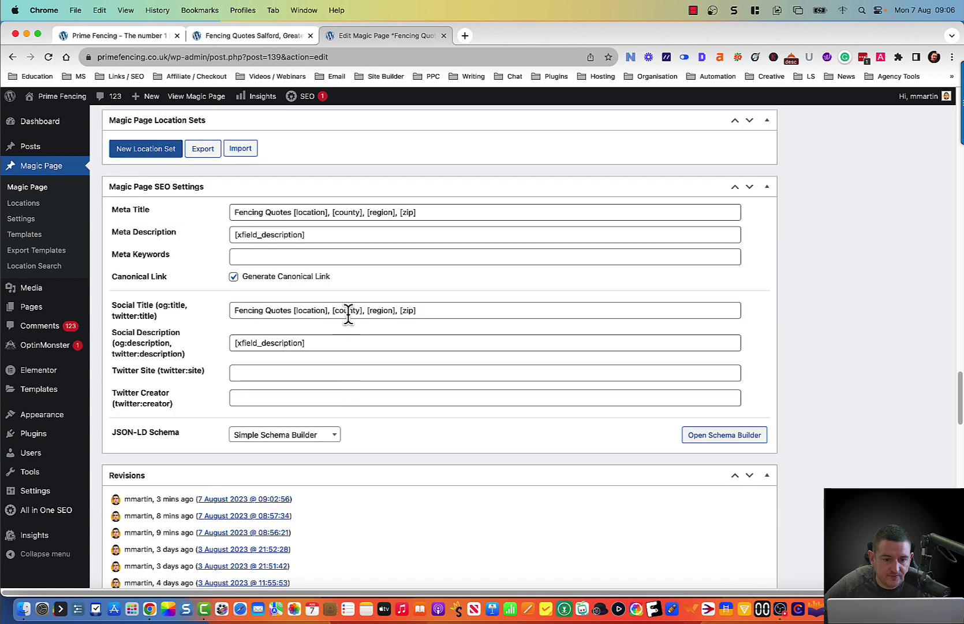
{"action": "left_click", "coordinate": [348, 234]}
{"action": "key", "text": "super+a"}
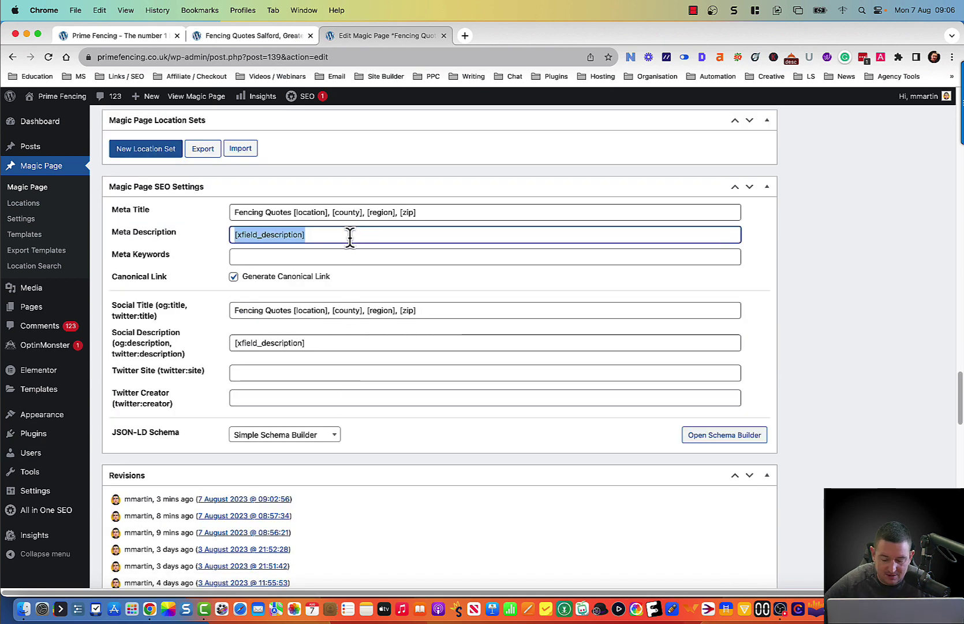
{"action": "key", "text": "BackSpace"}
{"action": "left_click", "coordinate": [327, 343]}
{"action": "key", "text": "super+a"}
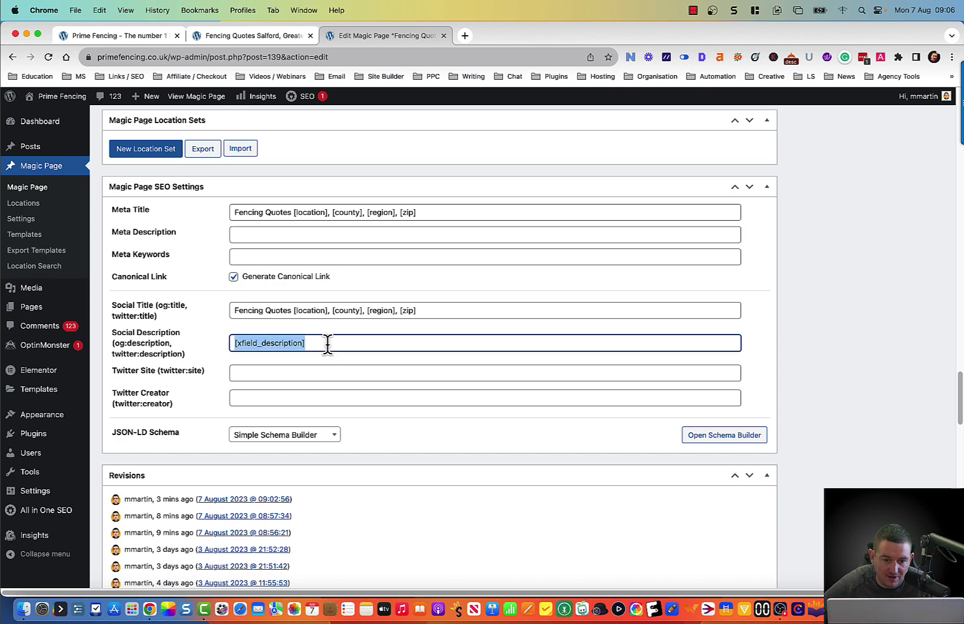
{"action": "key", "text": "BackSpace"}
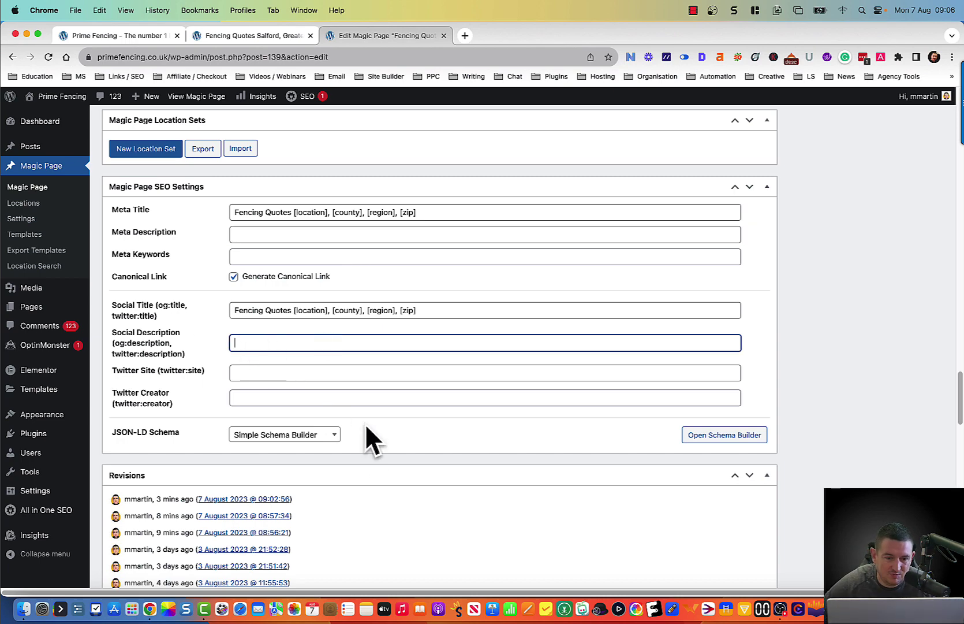
Step: Remove [zip] from the magic page's main title, leaving "Fencing Quotes [location], [county], [region]", and copy the shortened title
{"action": "scroll", "coordinate": [379, 452], "scroll_direction": "down", "scroll_amount": 20}
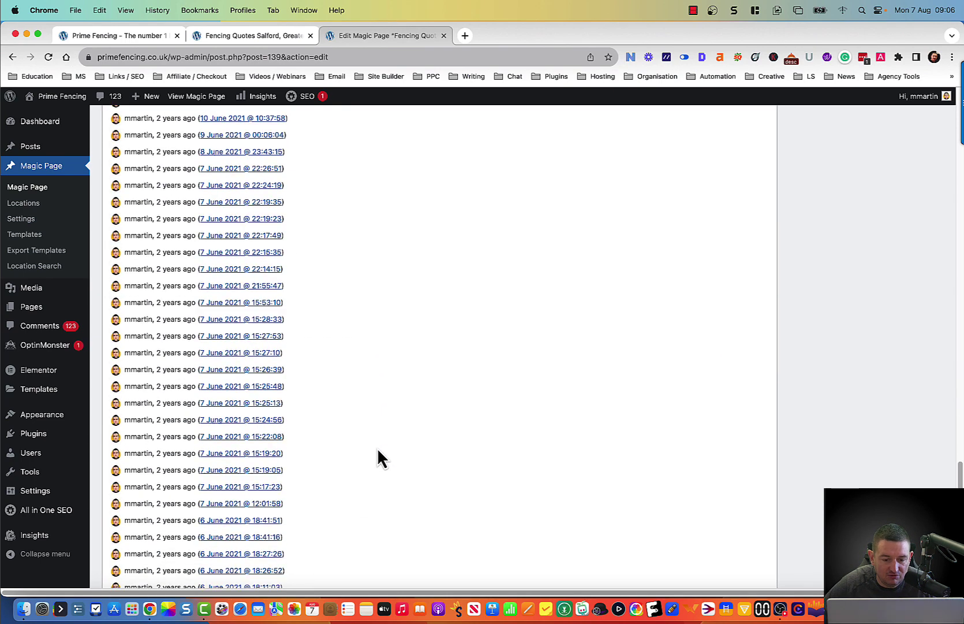
{"action": "scroll", "coordinate": [378, 450], "scroll_direction": "up", "scroll_amount": 20}
{"action": "key", "text": "ctrl+Right"}
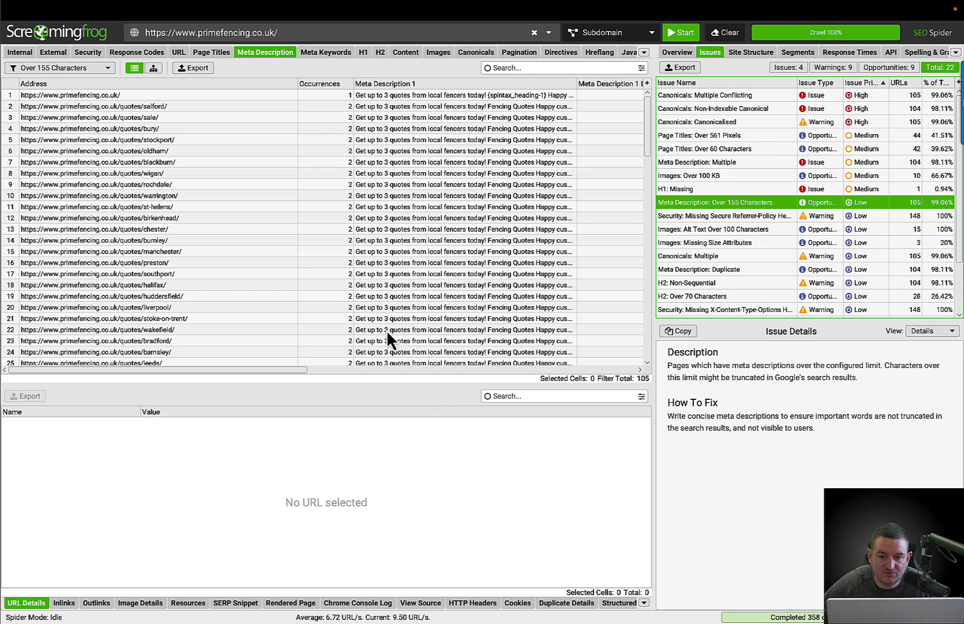
{"action": "key", "text": "ctrl+Left"}
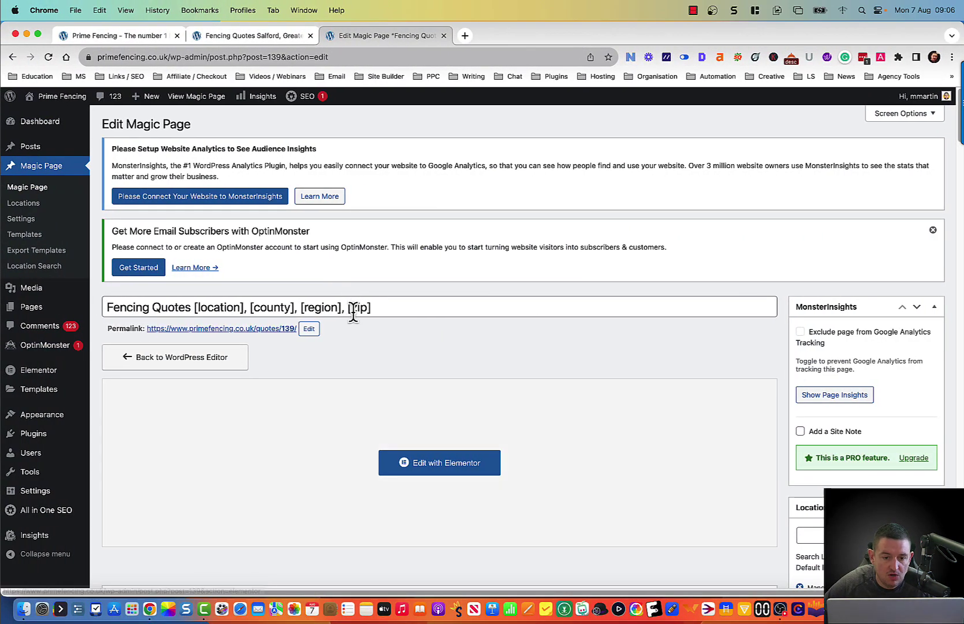
{"action": "left_click_drag", "start_coordinate": [373, 308], "coordinate": [337, 314]}
{"action": "key", "text": "BackSpace"}
{"action": "key", "text": "super+a"}
{"action": "key", "text": "super+c"}
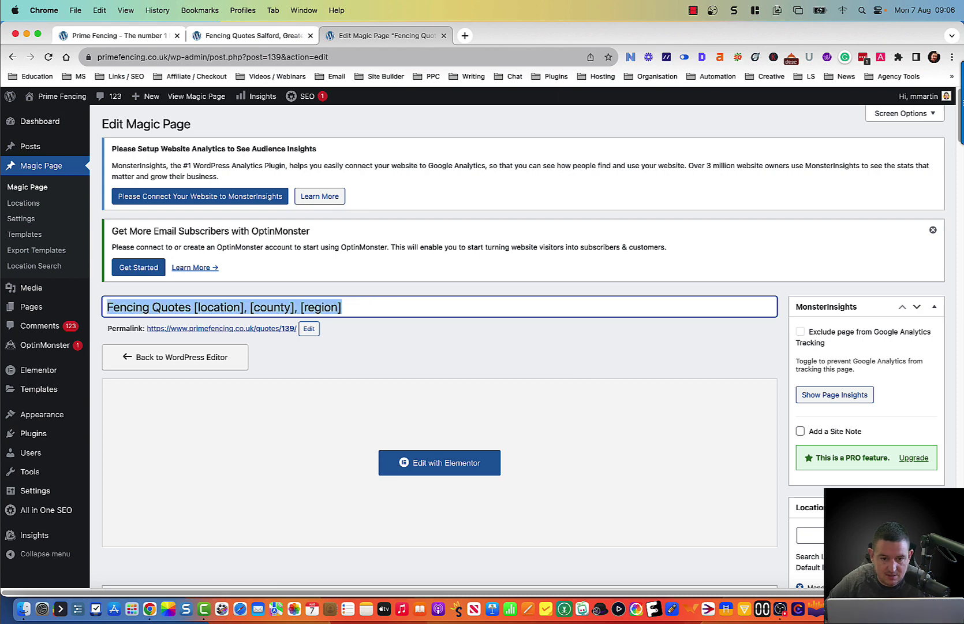
Step: Replace the Magic Page Title in the AIOSEO settings with the copied "Fencing Quotes [location], [county], [region]"
{"action": "scroll", "coordinate": [631, 389], "scroll_direction": "down", "scroll_amount": 10}
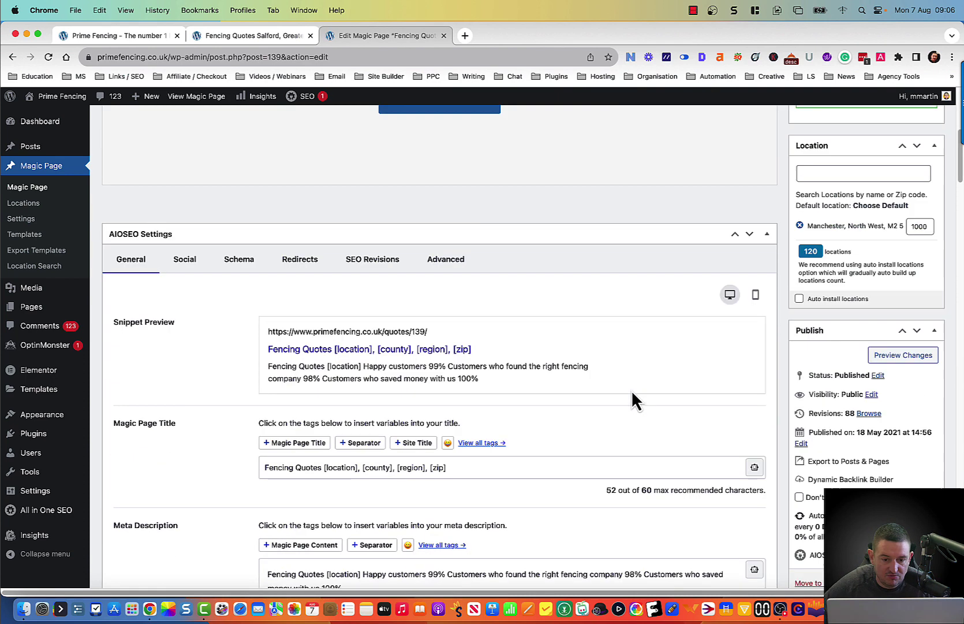
{"action": "triple_click", "coordinate": [483, 404]}
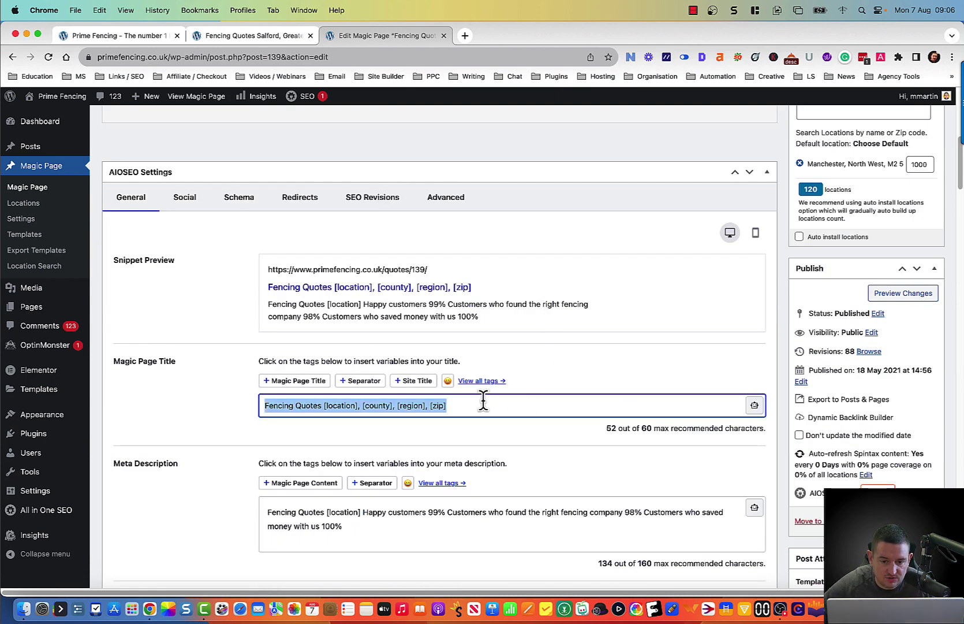
{"action": "key", "text": "super+v"}
Step: Set the Meta Title and Social Title in the Magic Page SEO Settings to "Fencing Quotes [location], [county], [region]"
{"action": "scroll", "coordinate": [484, 398], "scroll_direction": "down", "scroll_amount": 3}
{"action": "scroll", "coordinate": [484, 399], "scroll_direction": "down", "scroll_amount": 15}
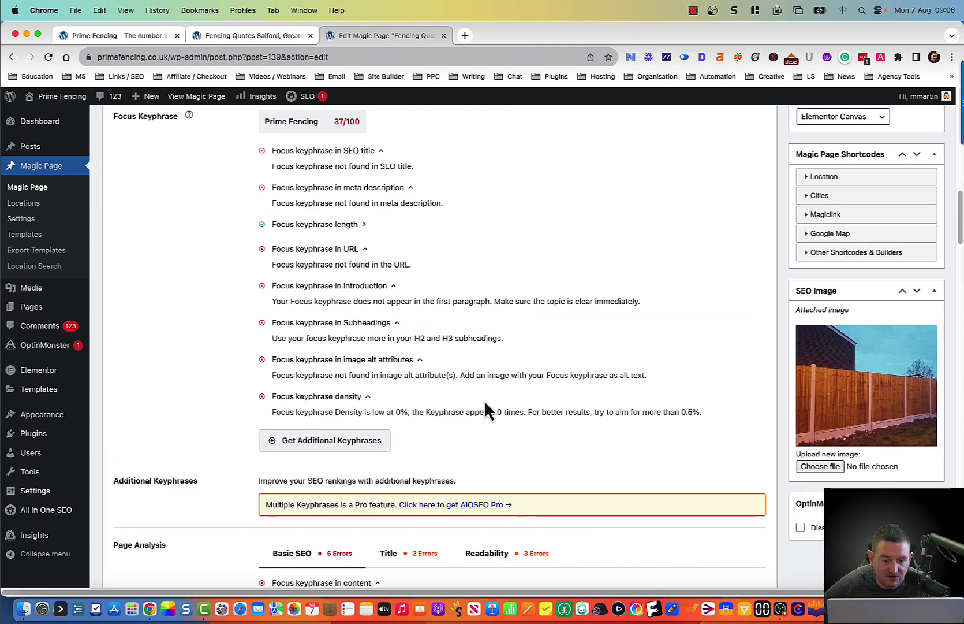
{"action": "scroll", "coordinate": [484, 404], "scroll_direction": "down", "scroll_amount": 15}
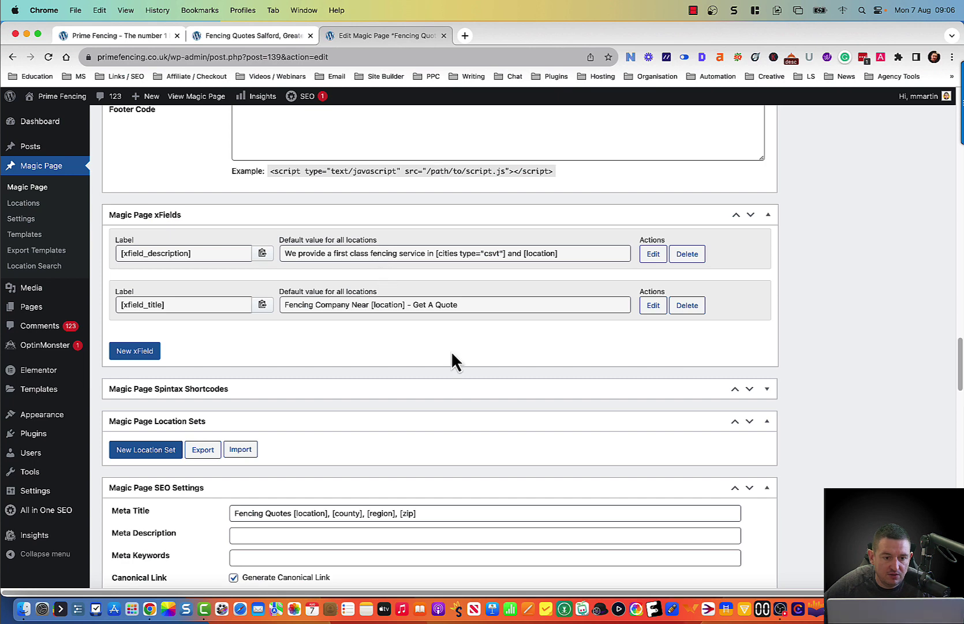
{"action": "scroll", "coordinate": [452, 361], "scroll_direction": "down", "scroll_amount": 3}
{"action": "triple_click", "coordinate": [324, 428]}
{"action": "key", "text": "super+v"}
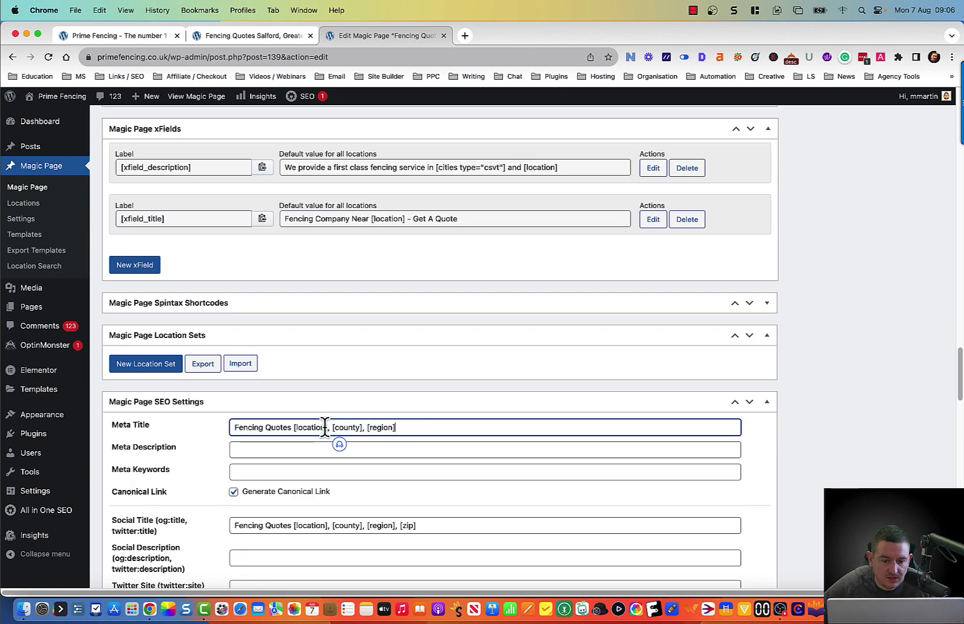
{"action": "triple_click", "coordinate": [352, 523]}
{"action": "key", "text": "super+v"}
{"action": "scroll", "coordinate": [451, 450], "scroll_direction": "down", "scroll_amount": 3}
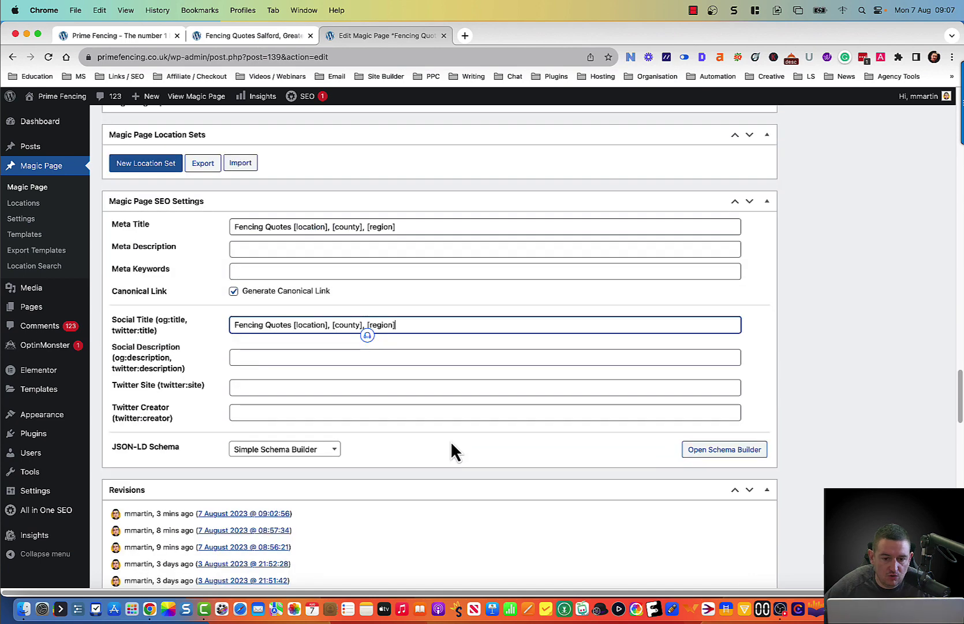
Step: Update the published magic page to save its shortened titles and new meta description
{"action": "scroll", "coordinate": [451, 427], "scroll_direction": "up", "scroll_amount": 15}
{"action": "scroll", "coordinate": [454, 416], "scroll_direction": "down", "scroll_amount": 6}
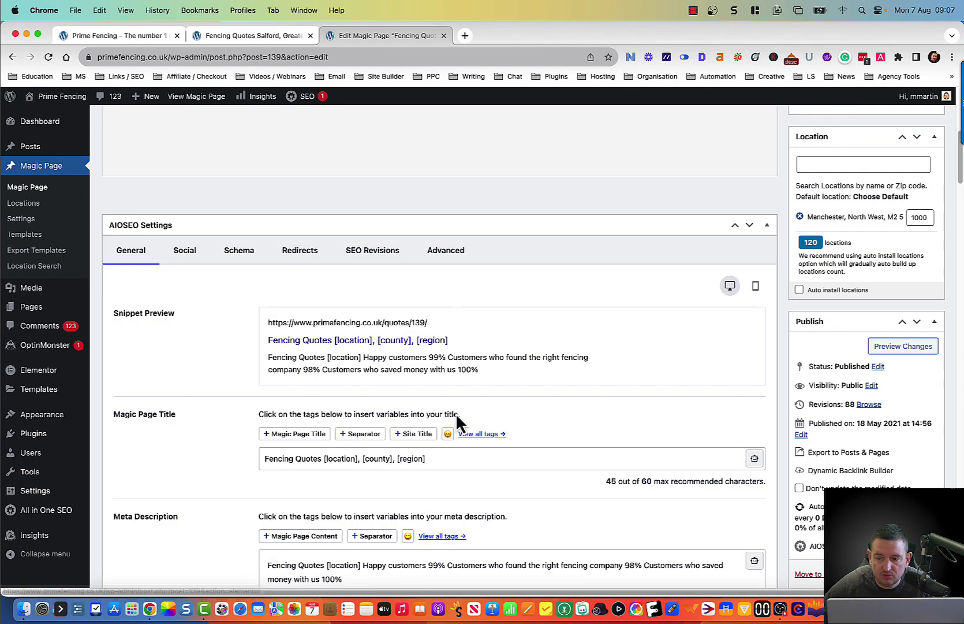
{"action": "left_click", "coordinate": [920, 531]}
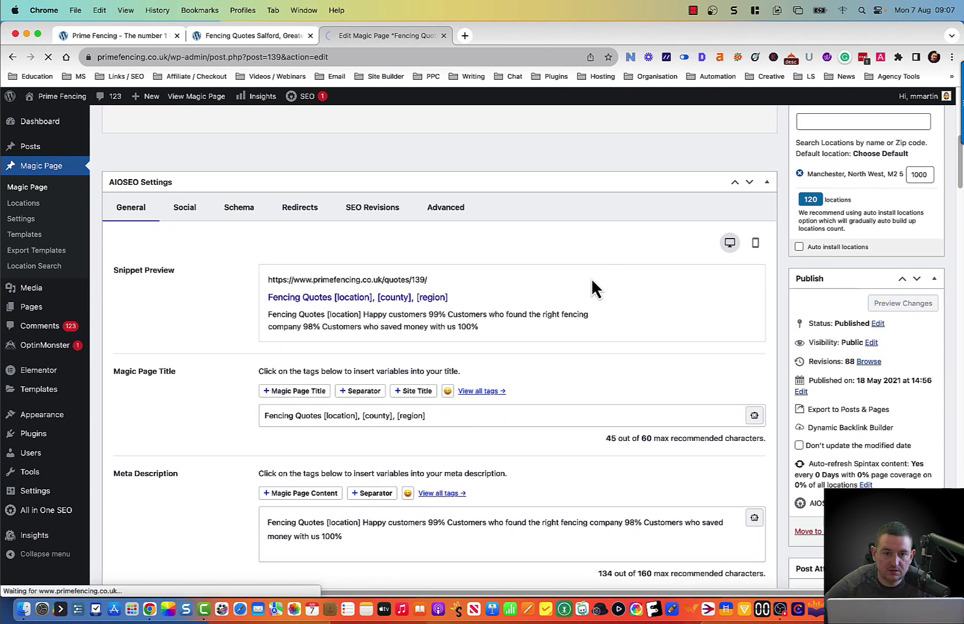
Step: Look through the remaining low-priority issues in Screaming Frog's issues list, and return to the magic page in the browser
{"action": "key", "text": "ctrl+Right"}
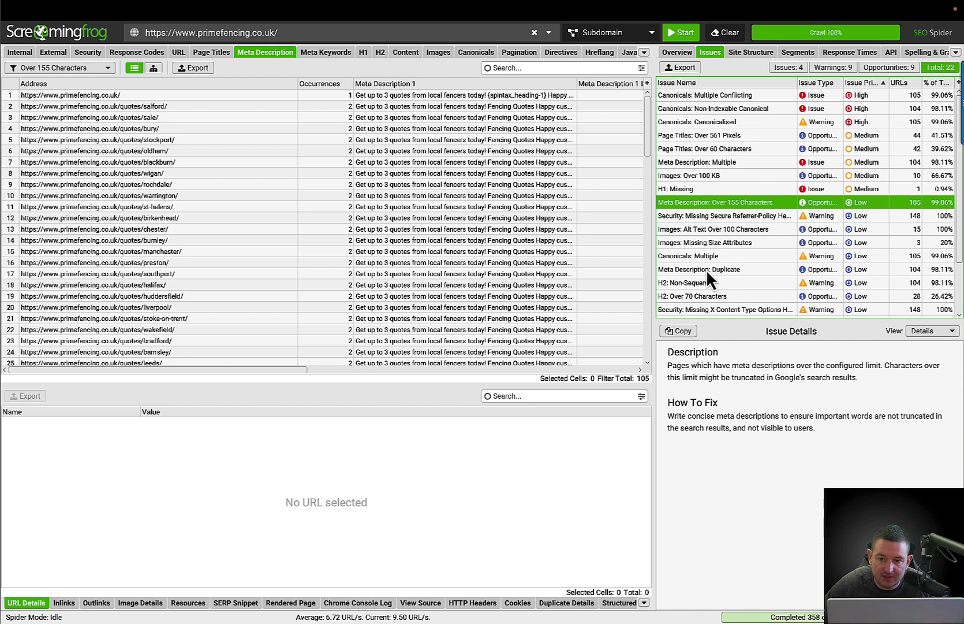
{"action": "scroll", "coordinate": [747, 269], "scroll_direction": "down", "scroll_amount": 2}
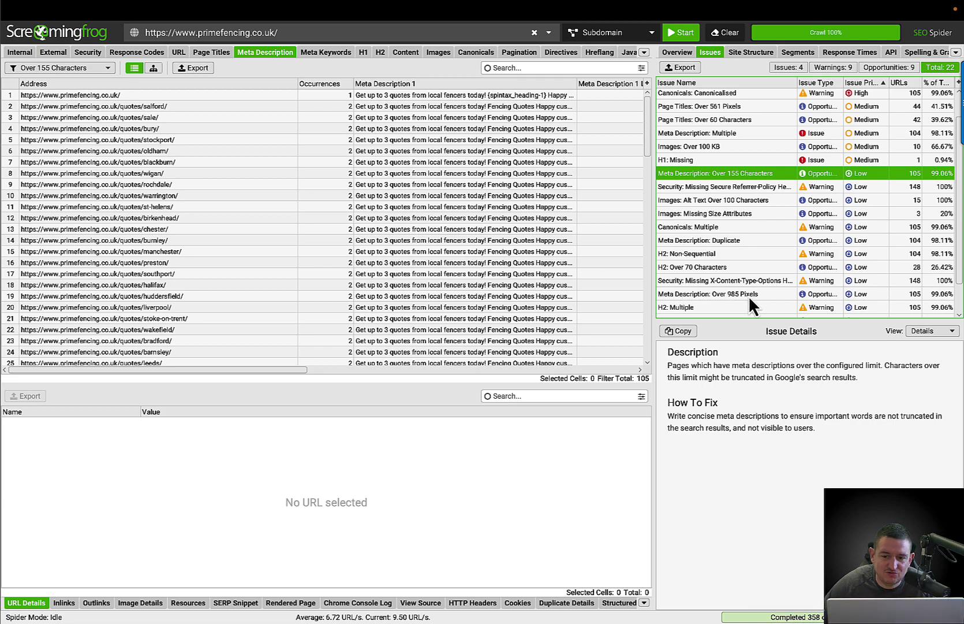
{"action": "scroll", "coordinate": [746, 298], "scroll_direction": "down", "scroll_amount": 1}
{"action": "key", "text": "ctrl+Left"}
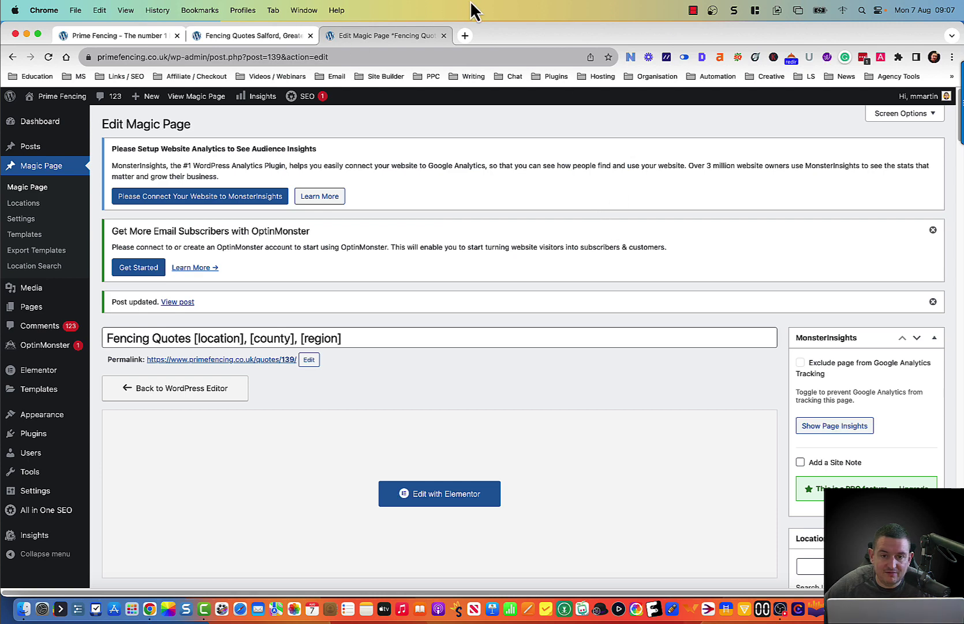
Step: Close the magic page editor, reload the Salford quotes page and check its title, description and headings with the Detailed SEO extension
{"action": "left_click", "coordinate": [443, 35]}
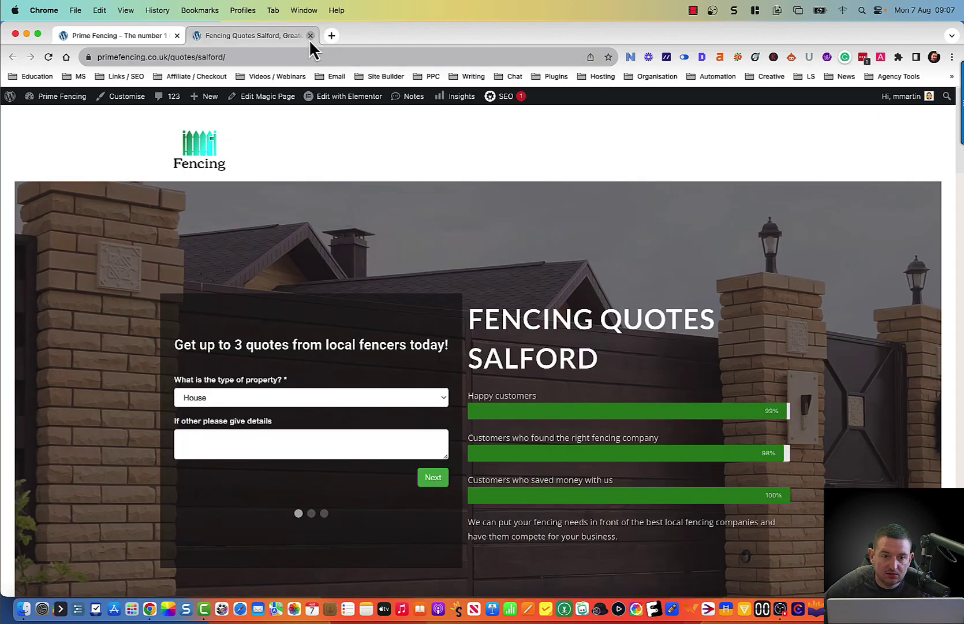
{"action": "key", "text": "super+r"}
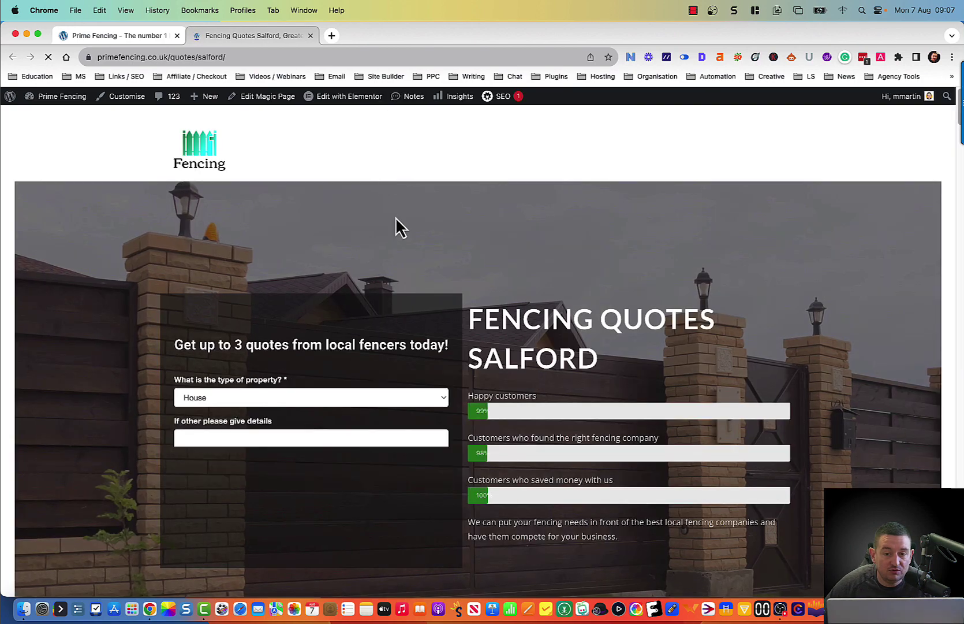
{"action": "left_click", "coordinate": [701, 57]}
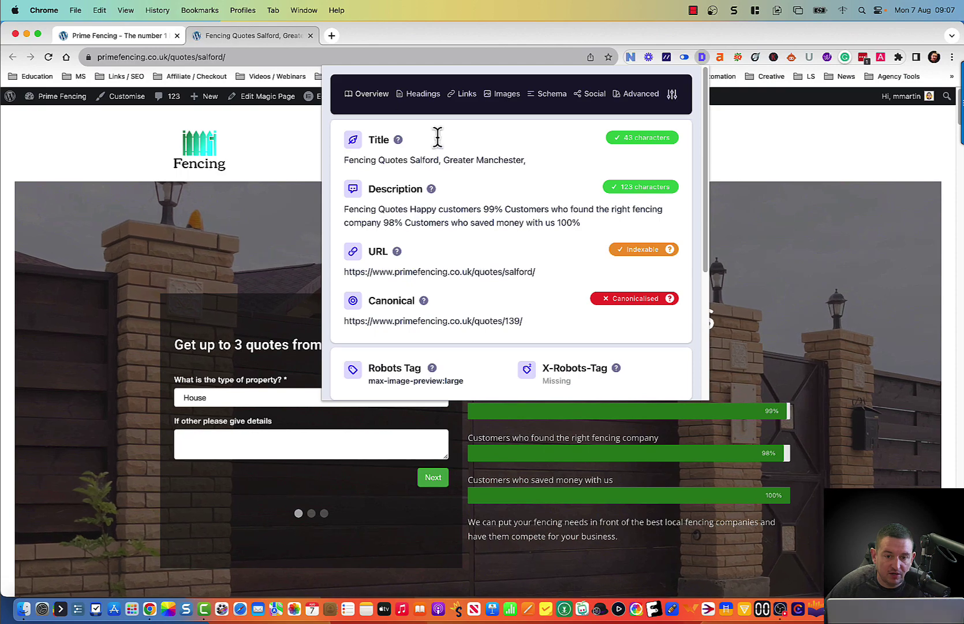
{"action": "scroll", "coordinate": [495, 223], "scroll_direction": "down", "scroll_amount": 5}
{"action": "scroll", "coordinate": [494, 223], "scroll_direction": "up", "scroll_amount": 5}
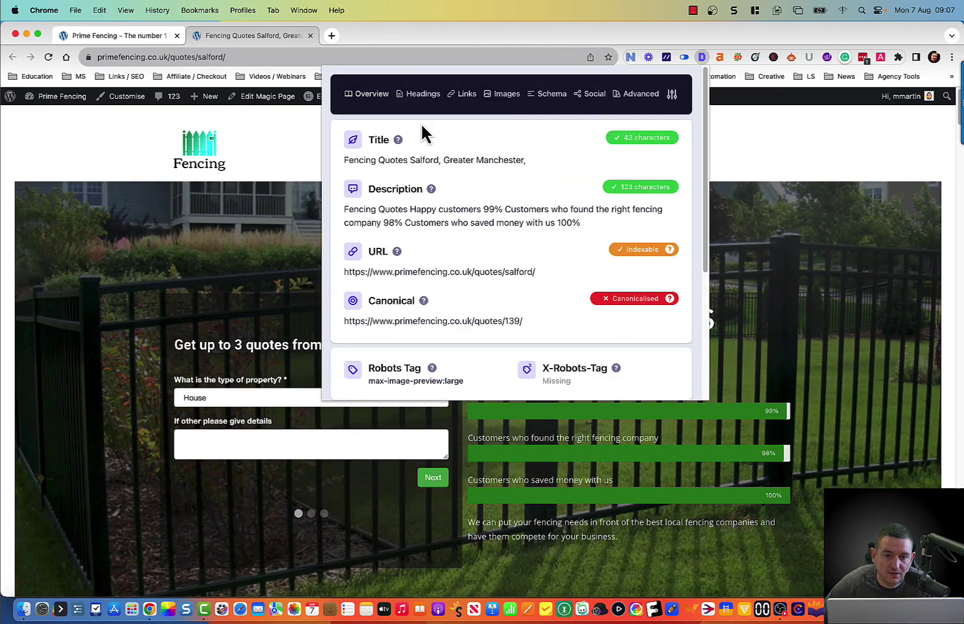
{"action": "left_click", "coordinate": [423, 94]}
{"action": "left_click", "coordinate": [774, 213]}
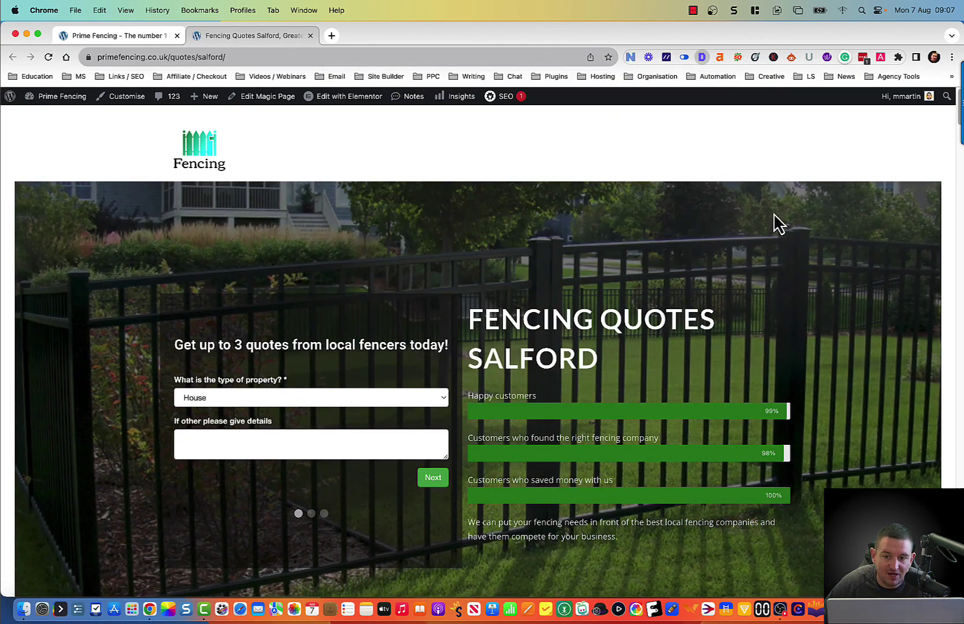
Step: Switch to Screaming Frog and re-spider the /quotes/salford/ URL from the over-155-character meta description list
{"action": "key", "text": "super+Tab"}
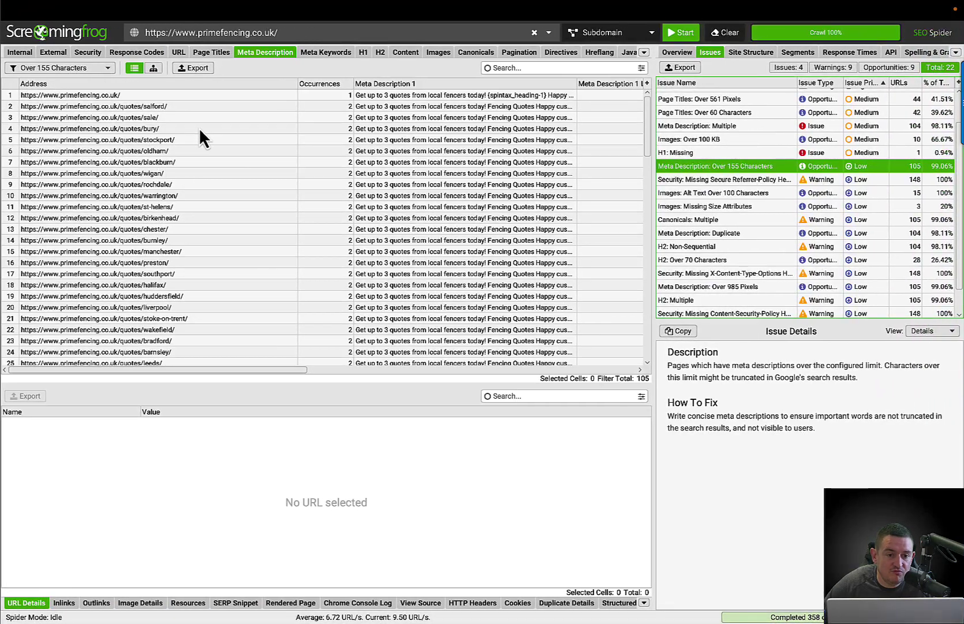
{"action": "right_click", "coordinate": [197, 106]}
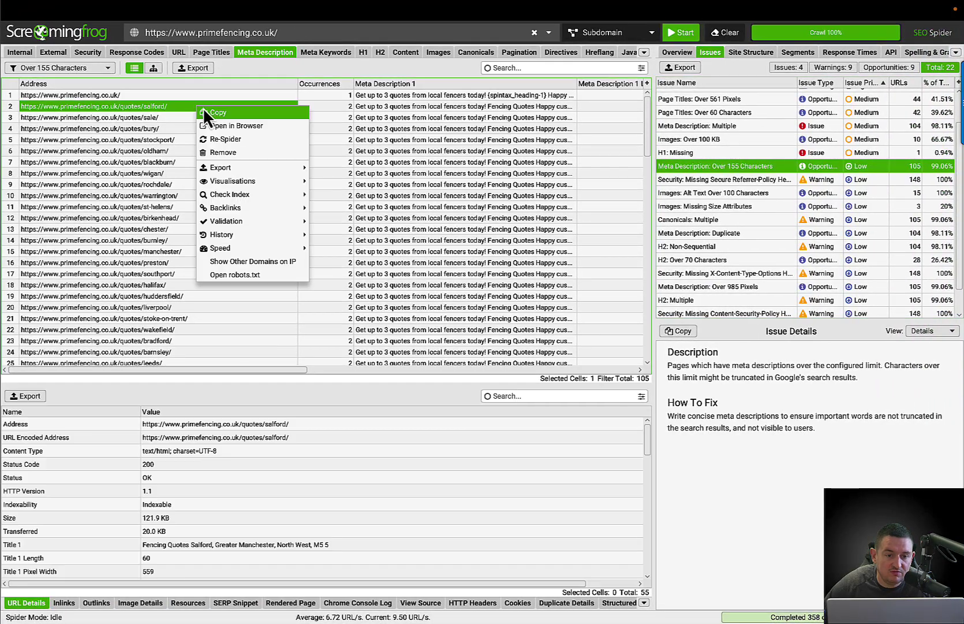
{"action": "left_click", "coordinate": [235, 139]}
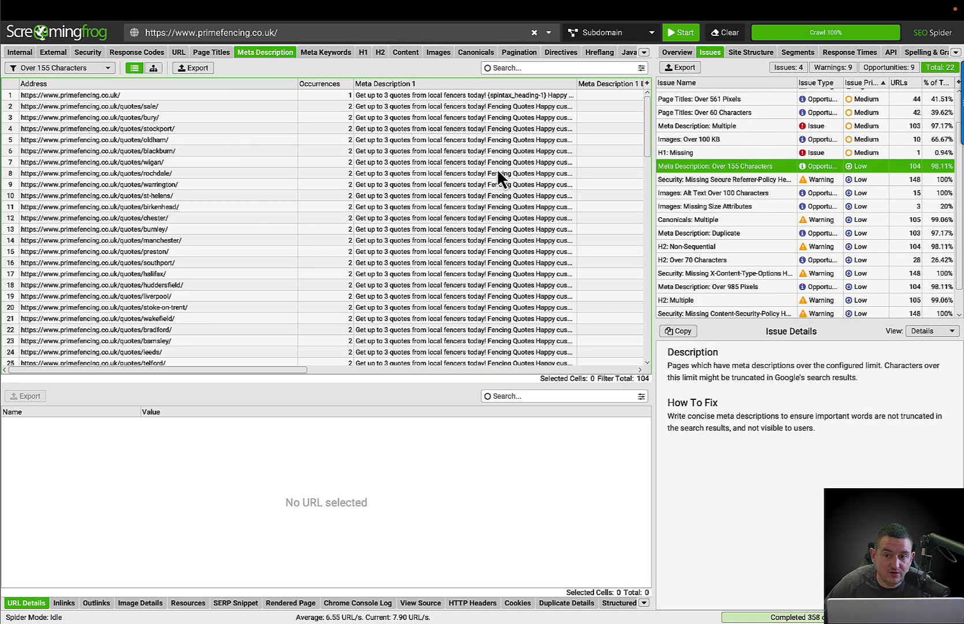
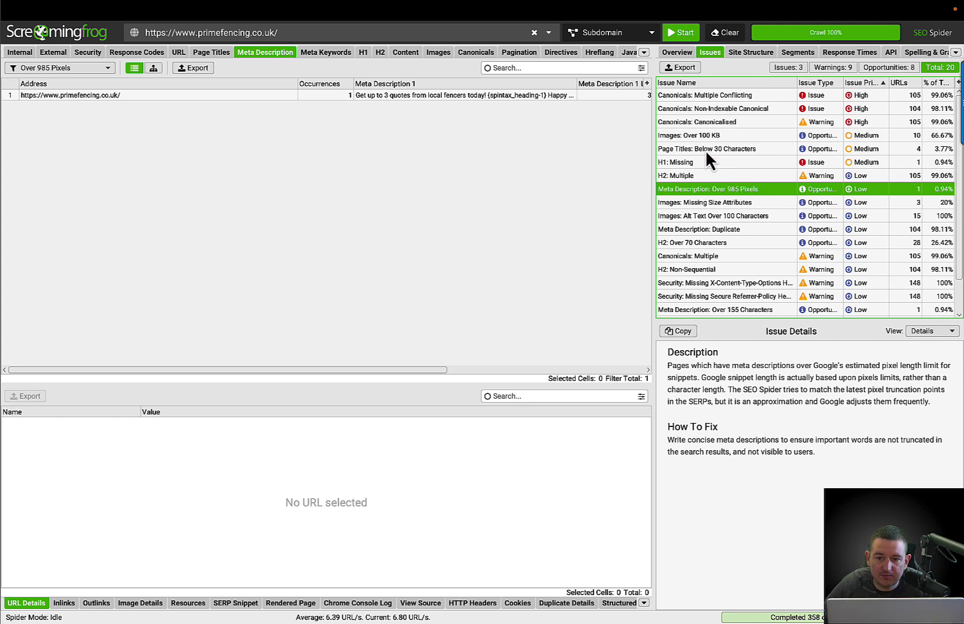
Step: Examine the "Page Titles: Below 30 Characters" issue and review the URL details of the Poole, Harlow and Exeter pages
{"action": "left_click", "coordinate": [753, 149]}
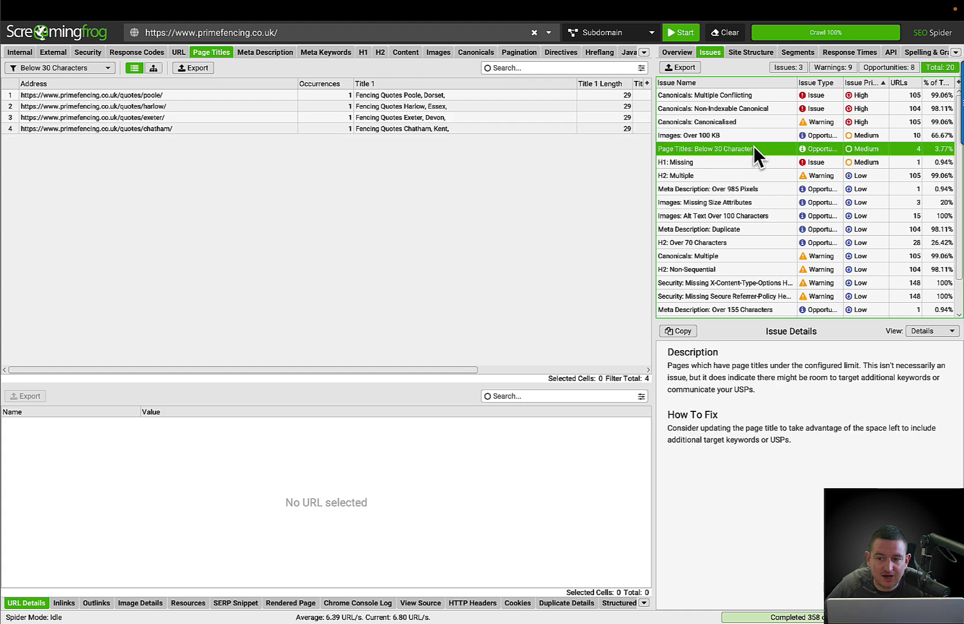
{"action": "left_click", "coordinate": [195, 97]}
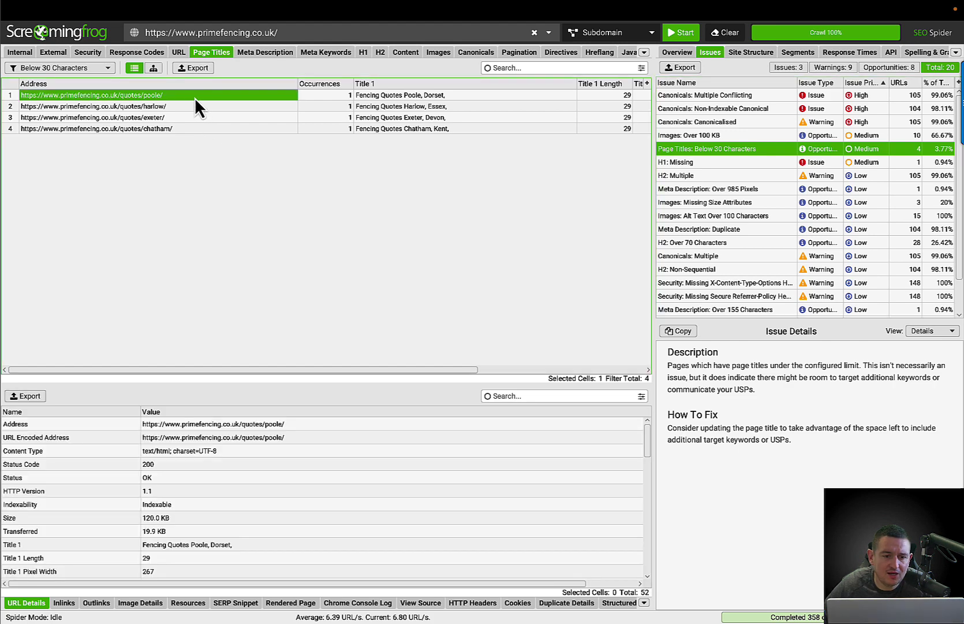
{"action": "scroll", "coordinate": [346, 450], "scroll_direction": "down", "scroll_amount": 2}
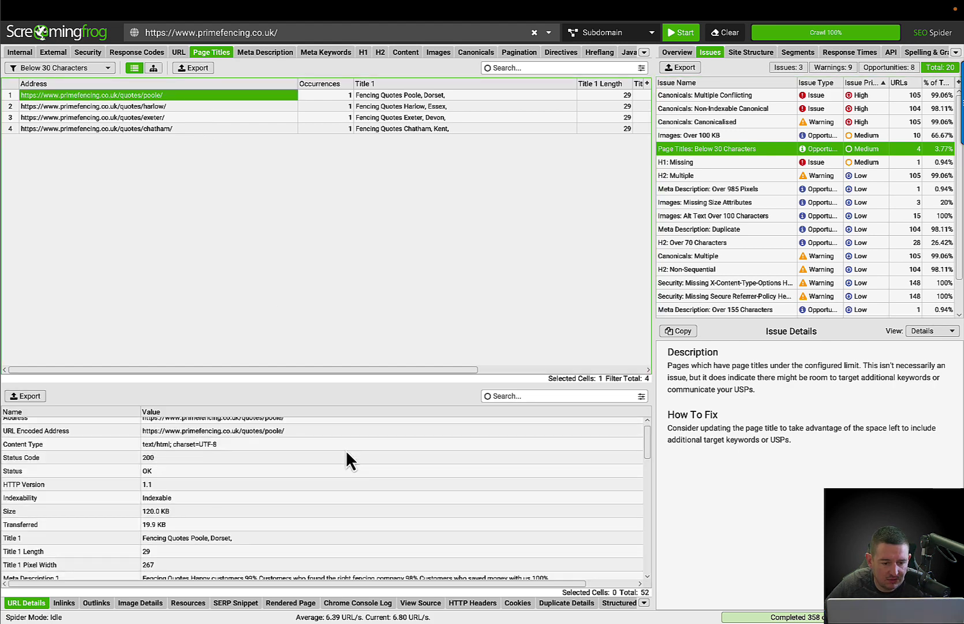
{"action": "scroll", "coordinate": [346, 450], "scroll_direction": "down", "scroll_amount": 3}
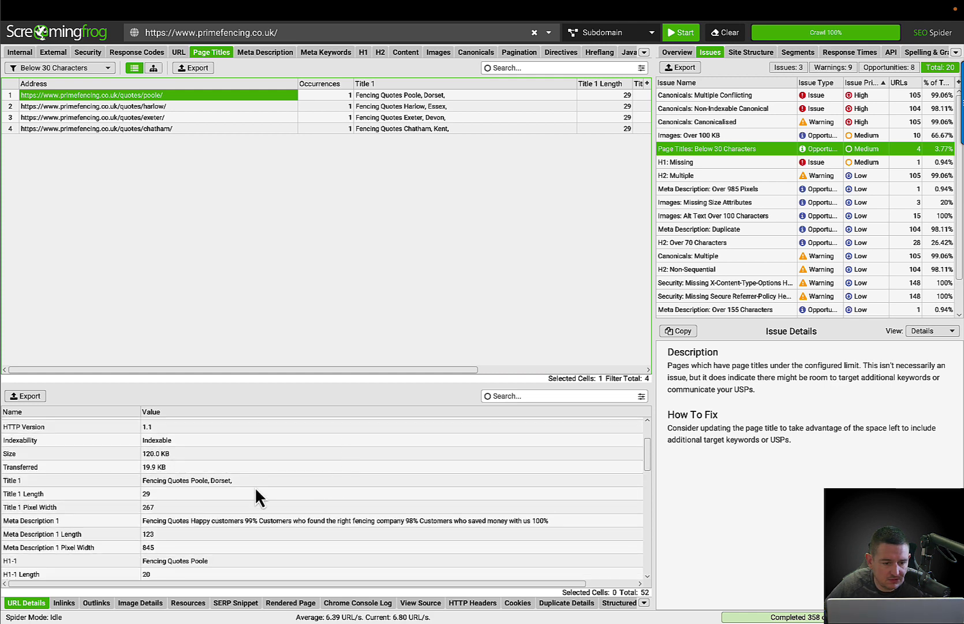
{"action": "scroll", "coordinate": [255, 486], "scroll_direction": "down", "scroll_amount": 3}
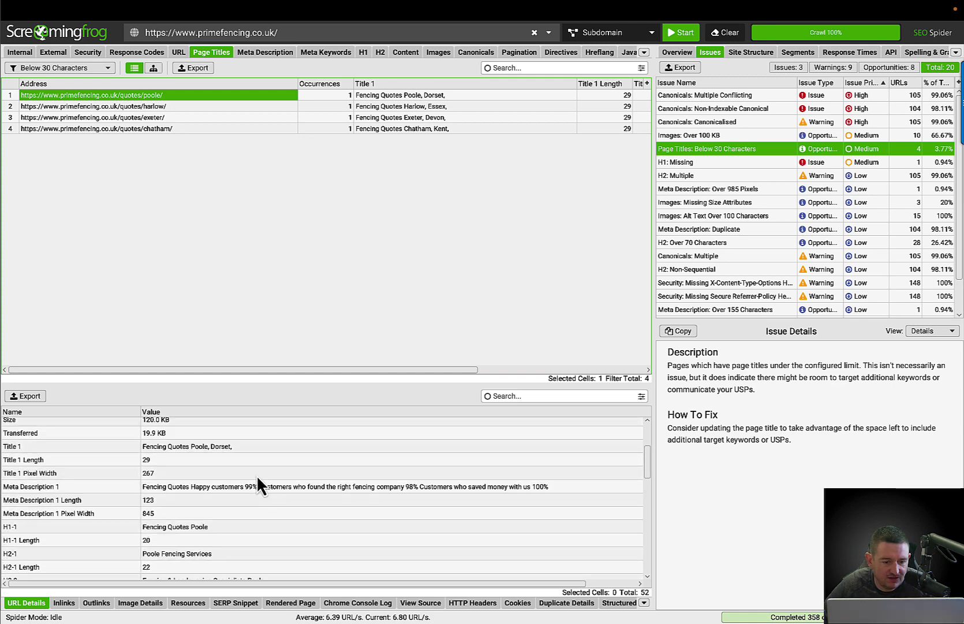
{"action": "scroll", "coordinate": [236, 472], "scroll_direction": "up", "scroll_amount": 6}
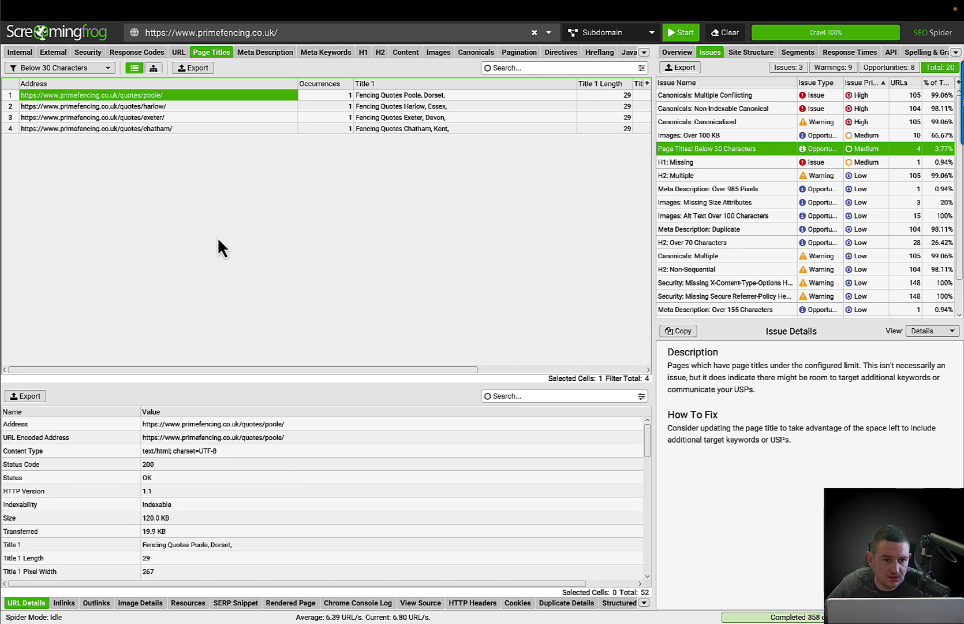
{"action": "left_click", "coordinate": [202, 109]}
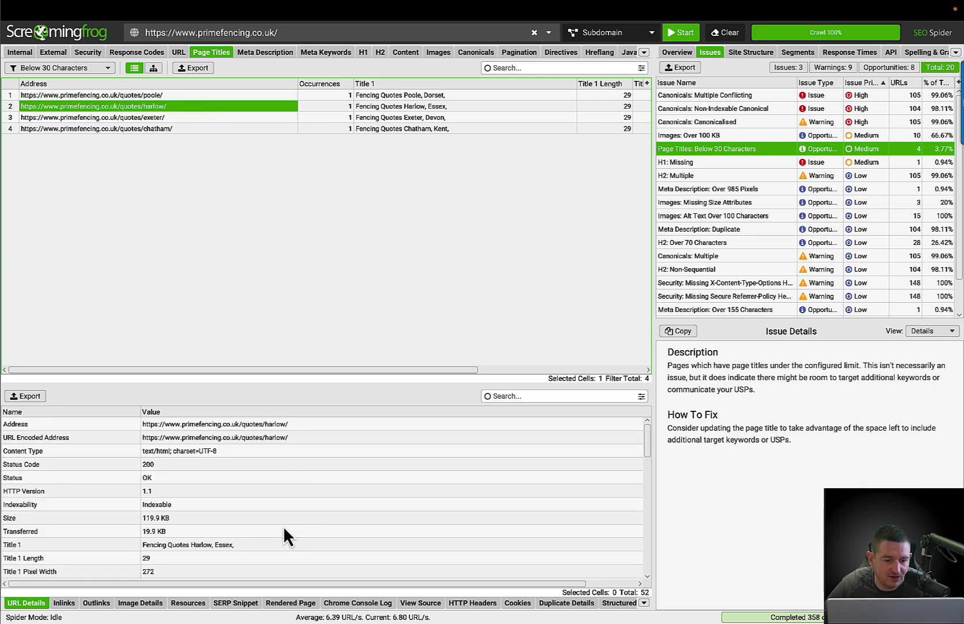
{"action": "scroll", "coordinate": [283, 536], "scroll_direction": "down", "scroll_amount": 3}
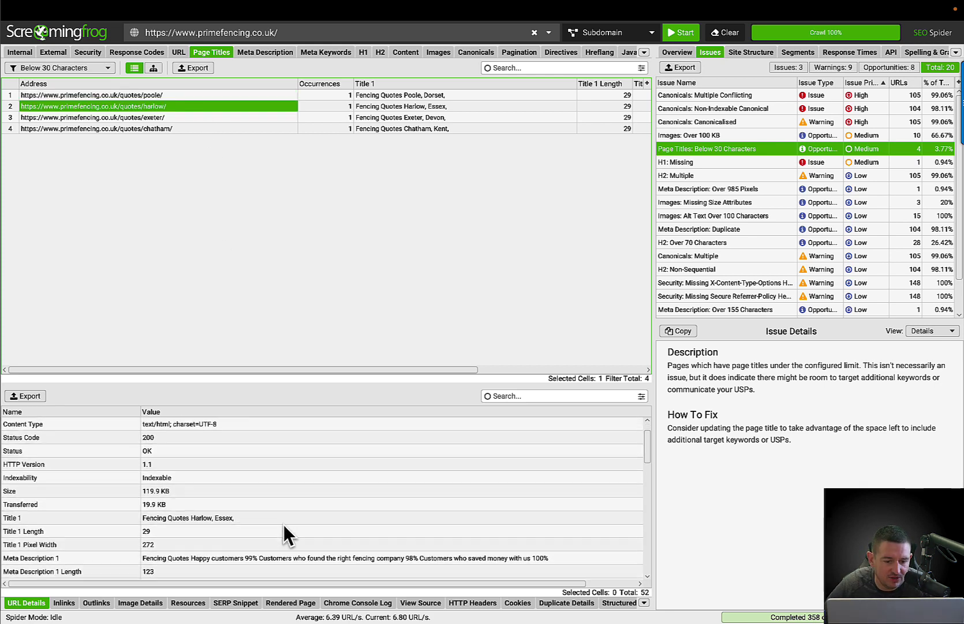
{"action": "left_click", "coordinate": [181, 118]}
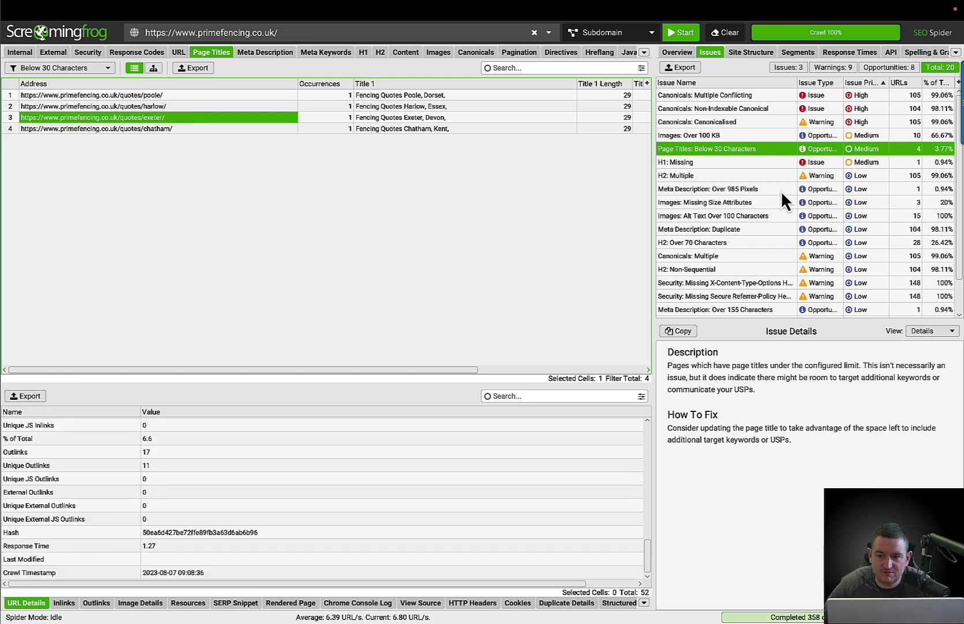
Step: Return to the Salford page in the browser, inspect its canonical and heading structure in the Detailed extension, and locate the step headings
{"action": "key", "text": "ctrl+Left"}
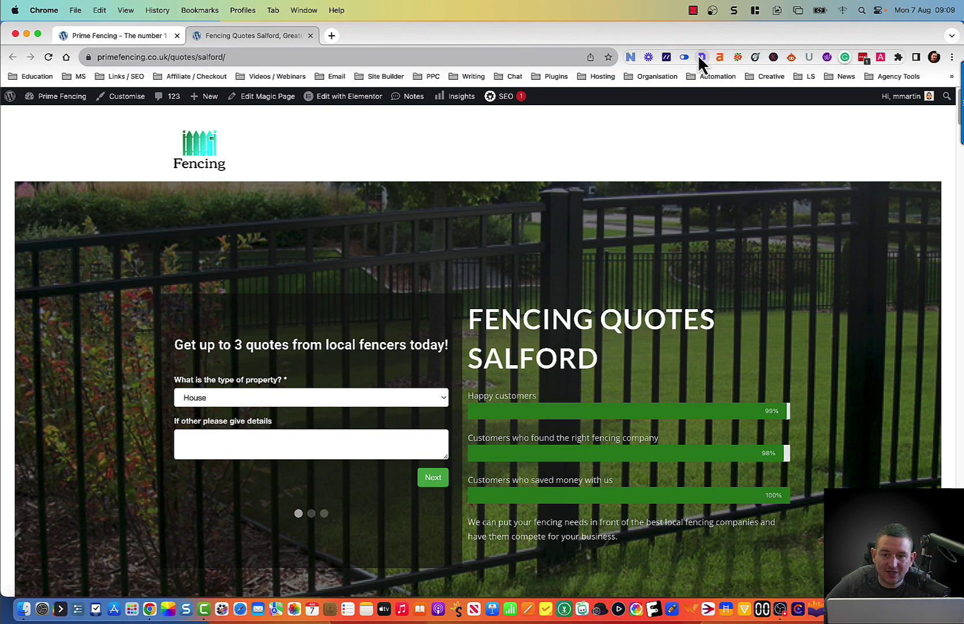
{"action": "left_click", "coordinate": [701, 57]}
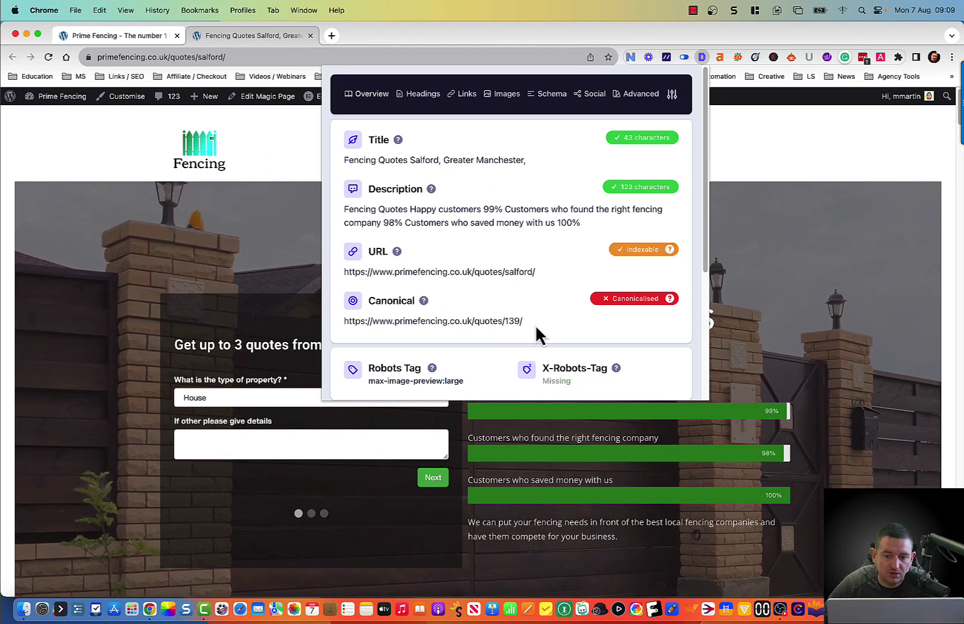
{"action": "left_click_drag", "start_coordinate": [536, 325], "coordinate": [343, 250]}
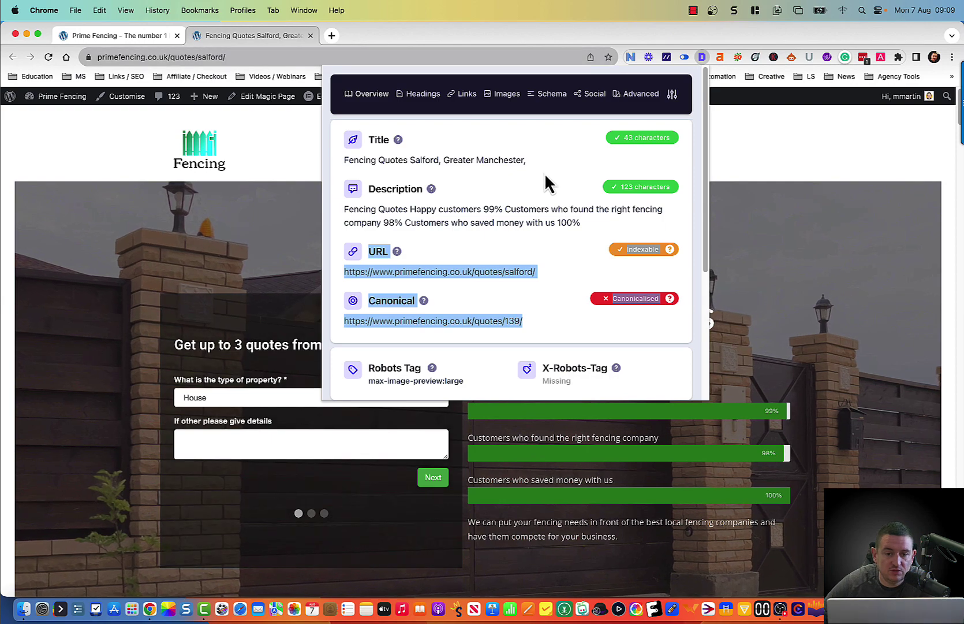
{"action": "left_click", "coordinate": [427, 102]}
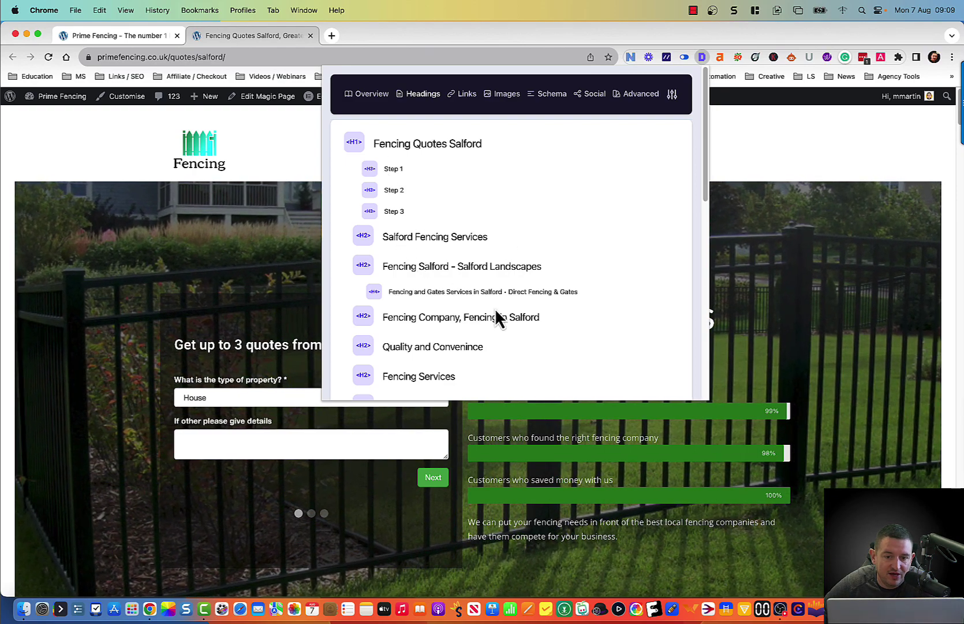
{"action": "left_click", "coordinate": [495, 495]}
{"action": "scroll", "coordinate": [497, 494], "scroll_direction": "down", "scroll_amount": 10}
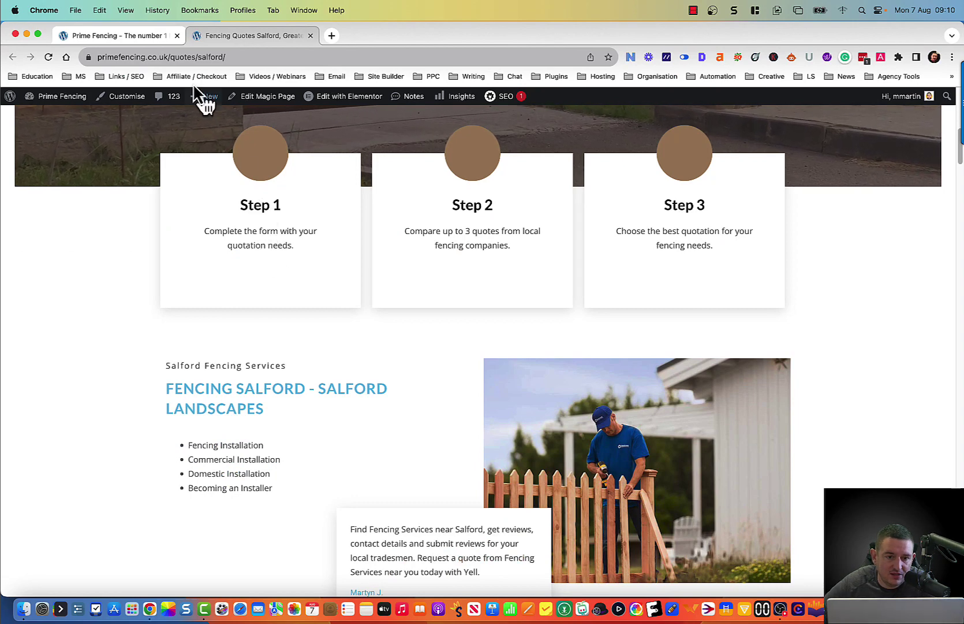
Step: Open the magic page in the Elementor editor, checking the headings overview while it loads
{"action": "left_click", "coordinate": [270, 99]}
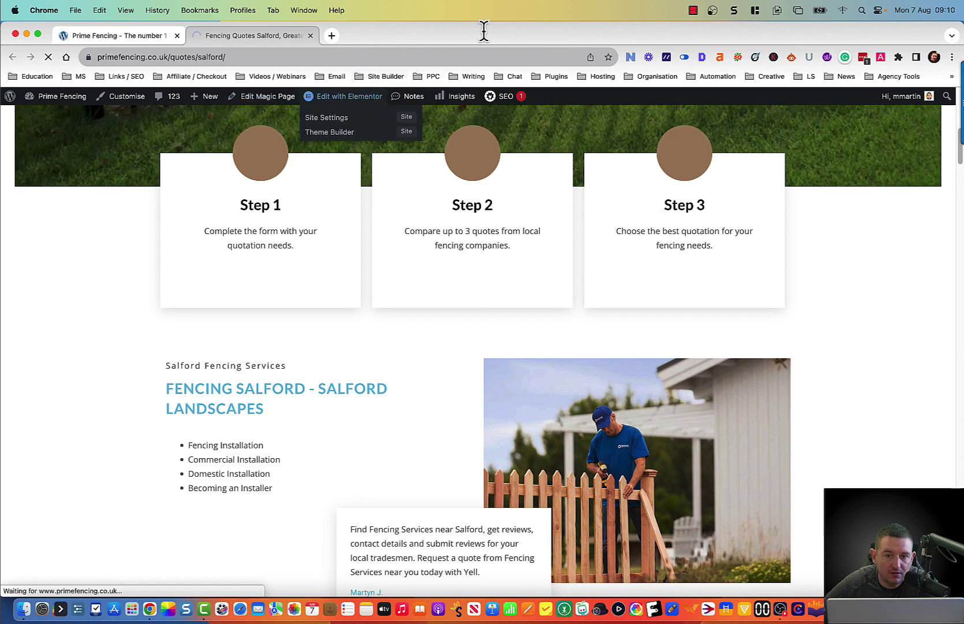
{"action": "left_click", "coordinate": [702, 58]}
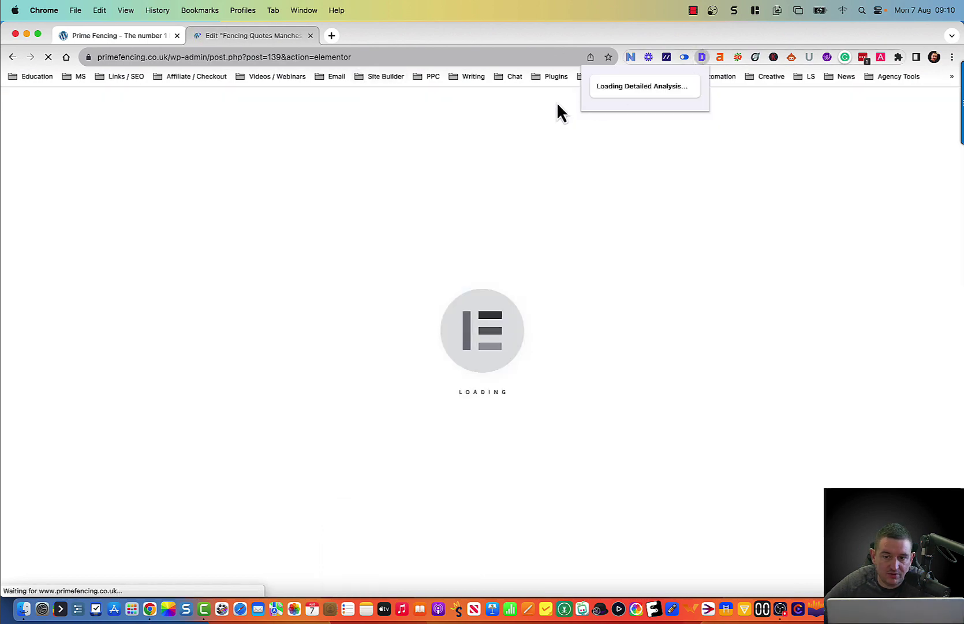
{"action": "left_click", "coordinate": [423, 94]}
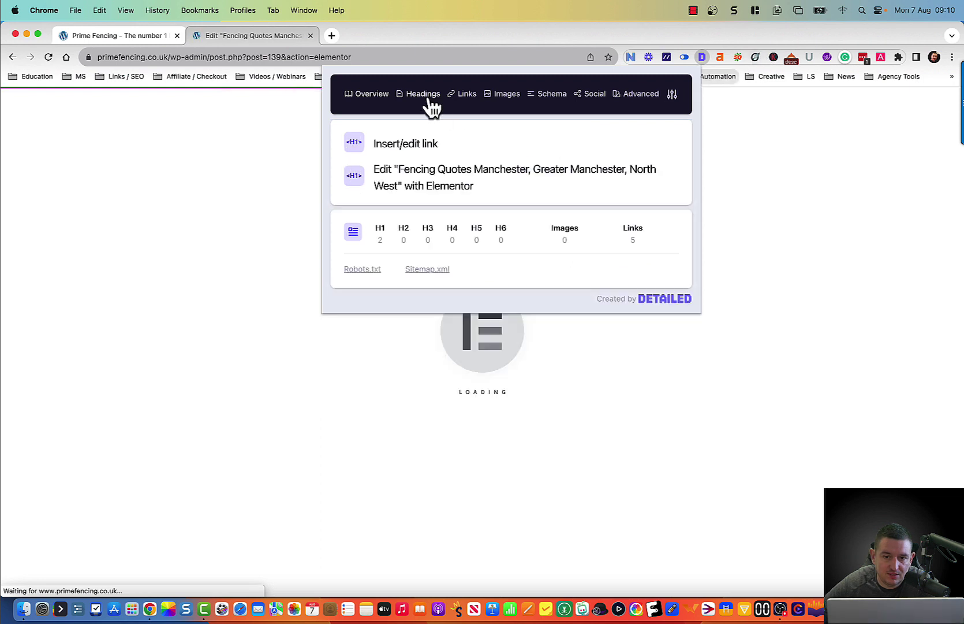
{"action": "left_click", "coordinate": [810, 183]}
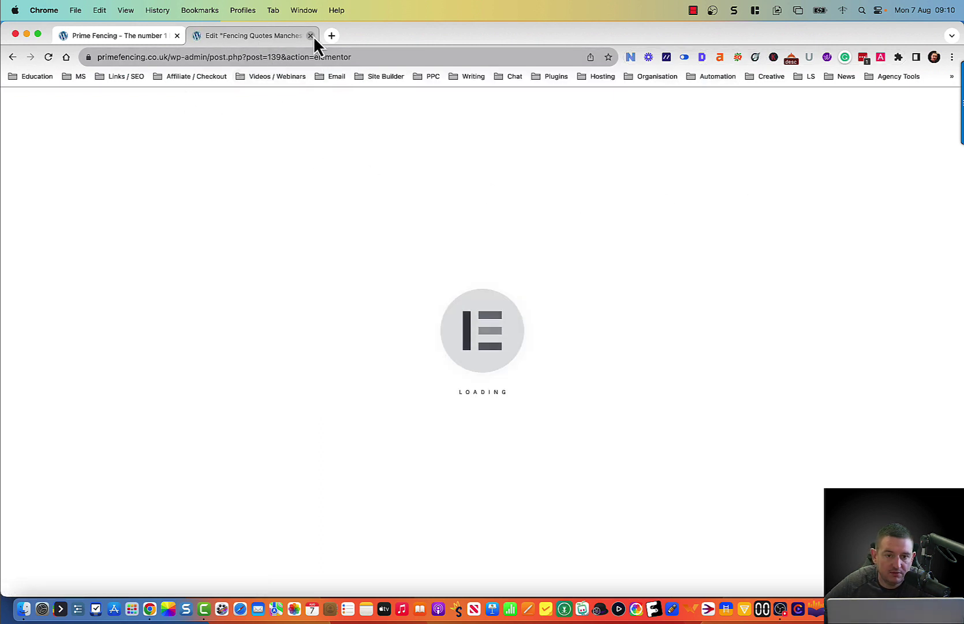
{"action": "key", "text": "ctrl+Right"}
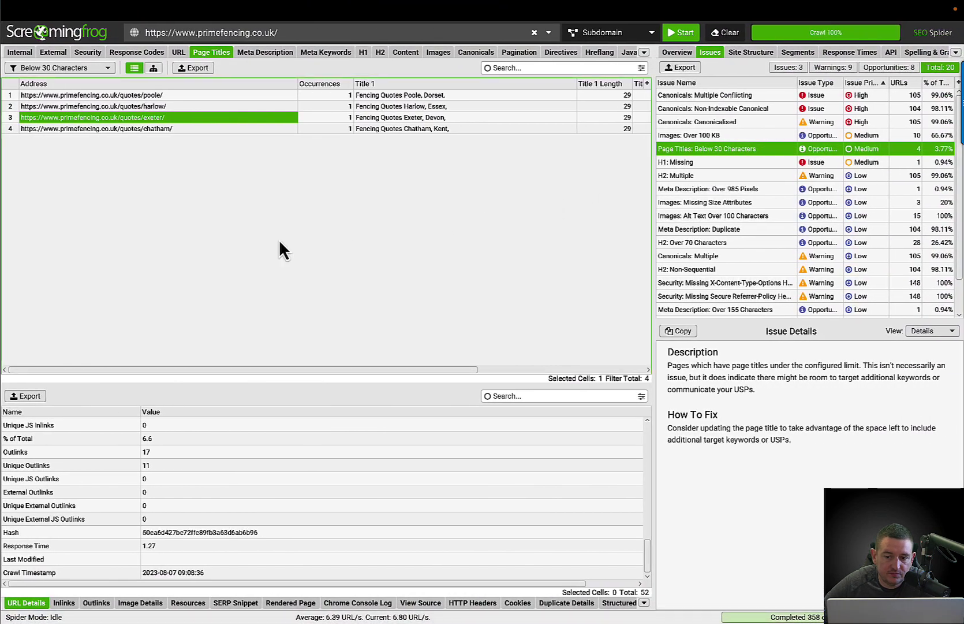
{"action": "key", "text": "ctrl+Left"}
Step: Set the Title HTML Tag of the "Step 1" icon box to p
{"action": "scroll", "coordinate": [606, 398], "scroll_direction": "down", "scroll_amount": 10}
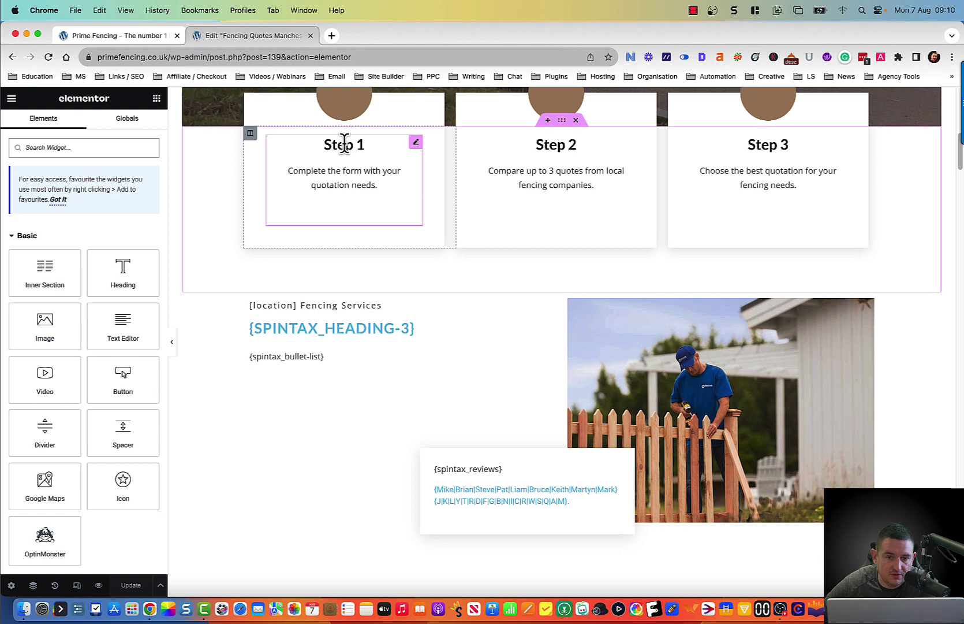
{"action": "left_click", "coordinate": [344, 144]}
{"action": "left_click_drag", "start_coordinate": [350, 145], "coordinate": [327, 149]}
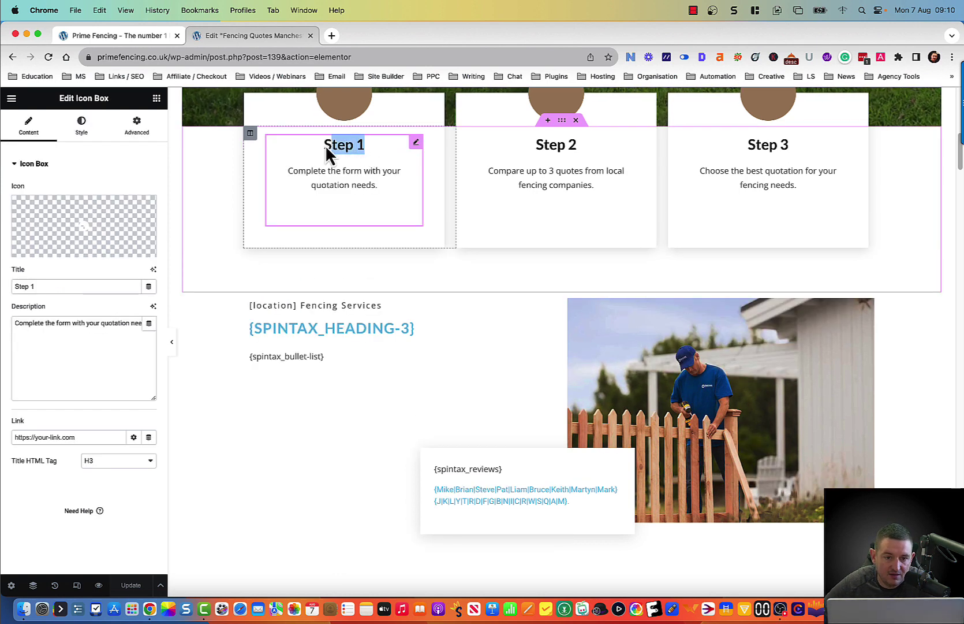
{"action": "left_click", "coordinate": [150, 460]}
{"action": "left_click", "coordinate": [116, 532]}
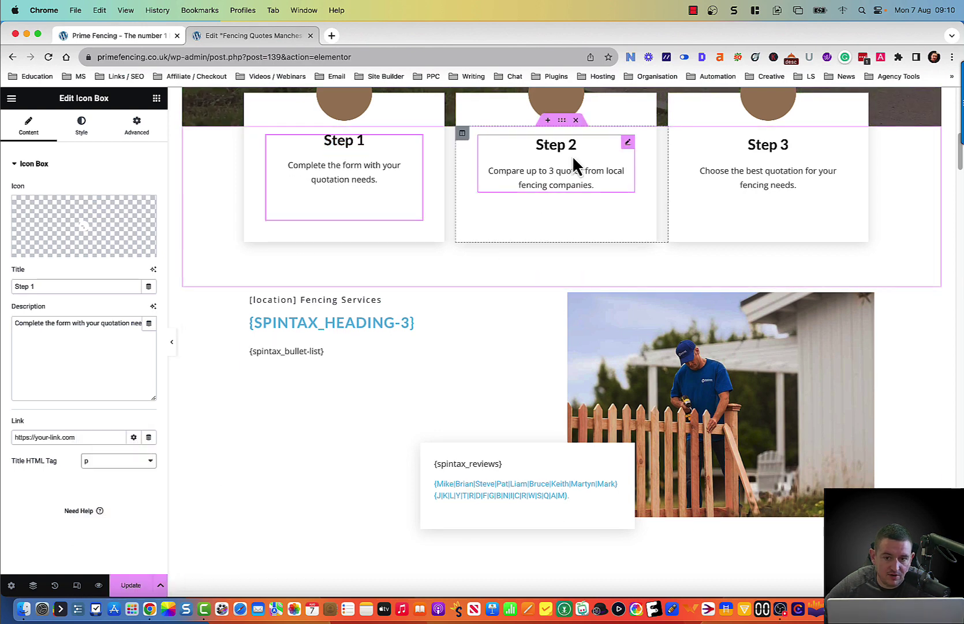
Step: Change the "Step 2" icon box's Title HTML Tag to p
{"action": "left_click", "coordinate": [575, 146]}
{"action": "triple_click", "coordinate": [576, 144]}
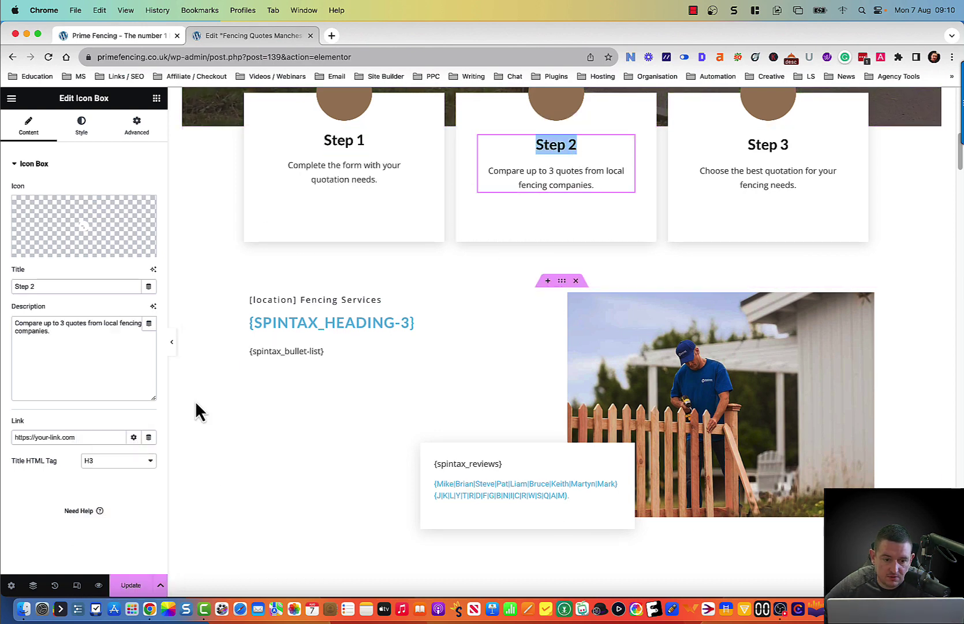
{"action": "left_click", "coordinate": [150, 460]}
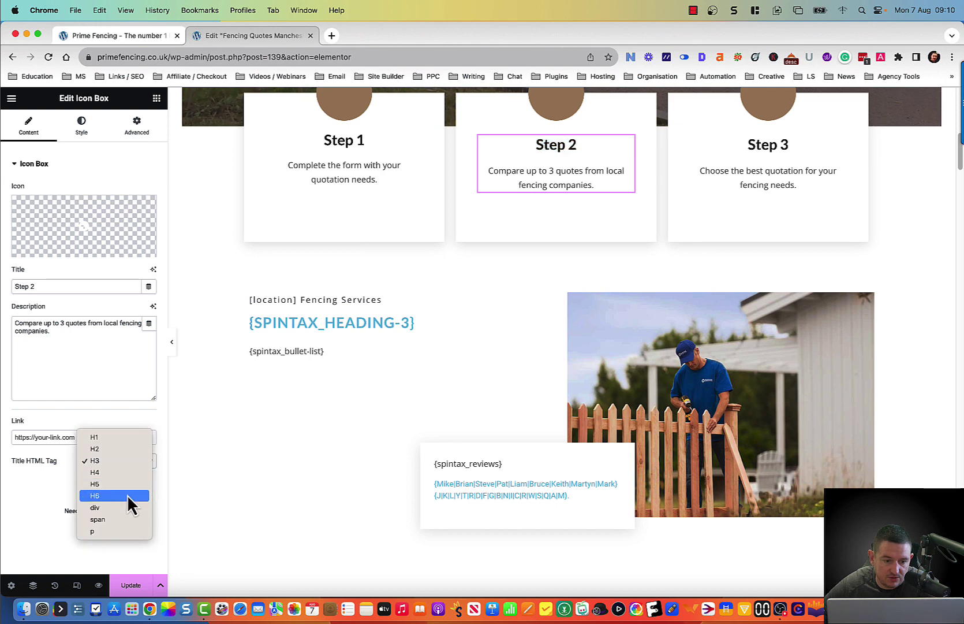
{"action": "left_click", "coordinate": [122, 533]}
Step: Set the Title HTML Tag of the "Step 3" icon box to p and update the page
{"action": "left_click", "coordinate": [797, 147]}
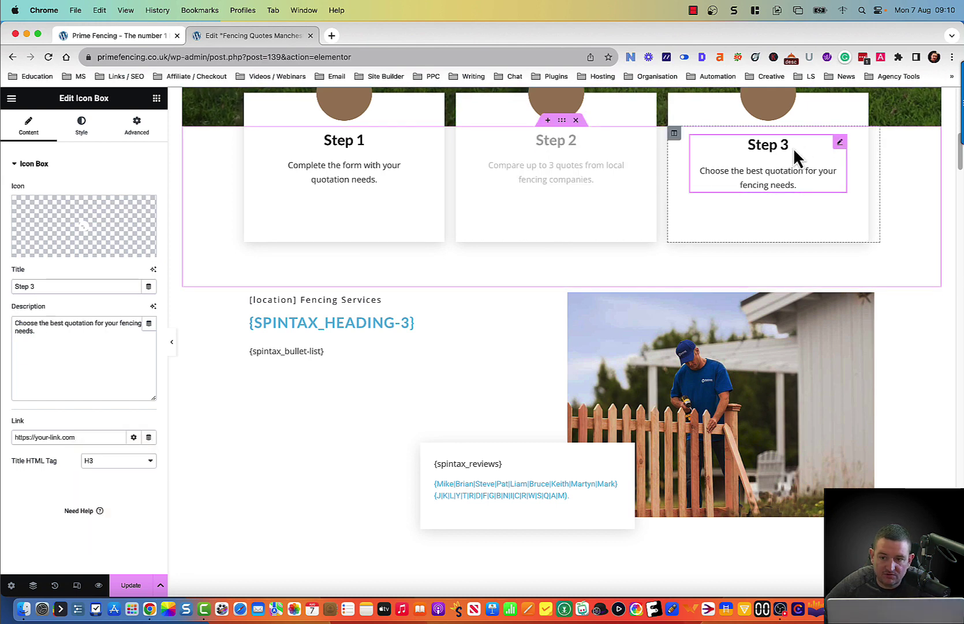
{"action": "triple_click", "coordinate": [787, 144]}
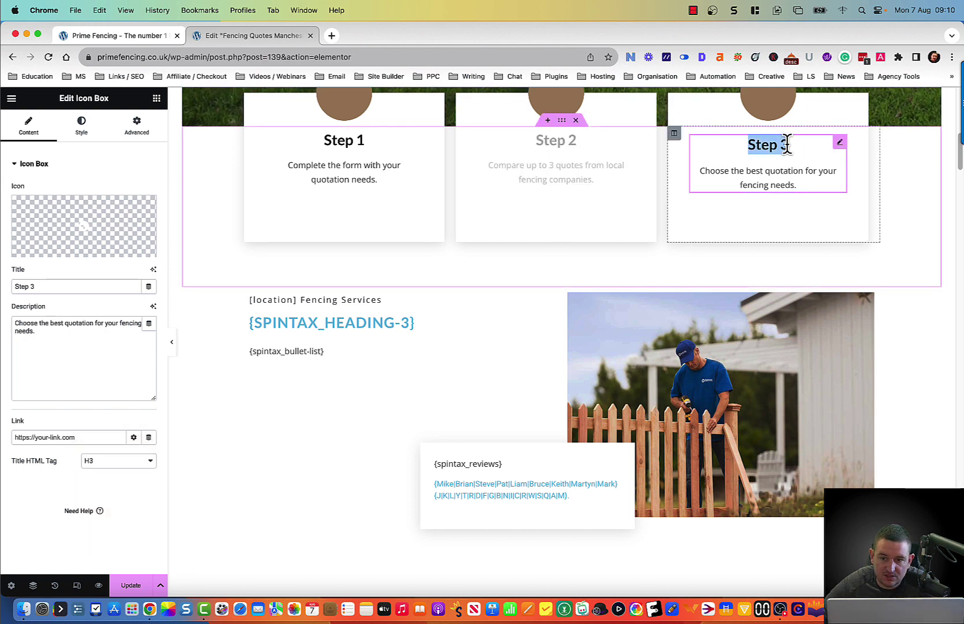
{"action": "left_click", "coordinate": [149, 461]}
{"action": "left_click", "coordinate": [124, 531]}
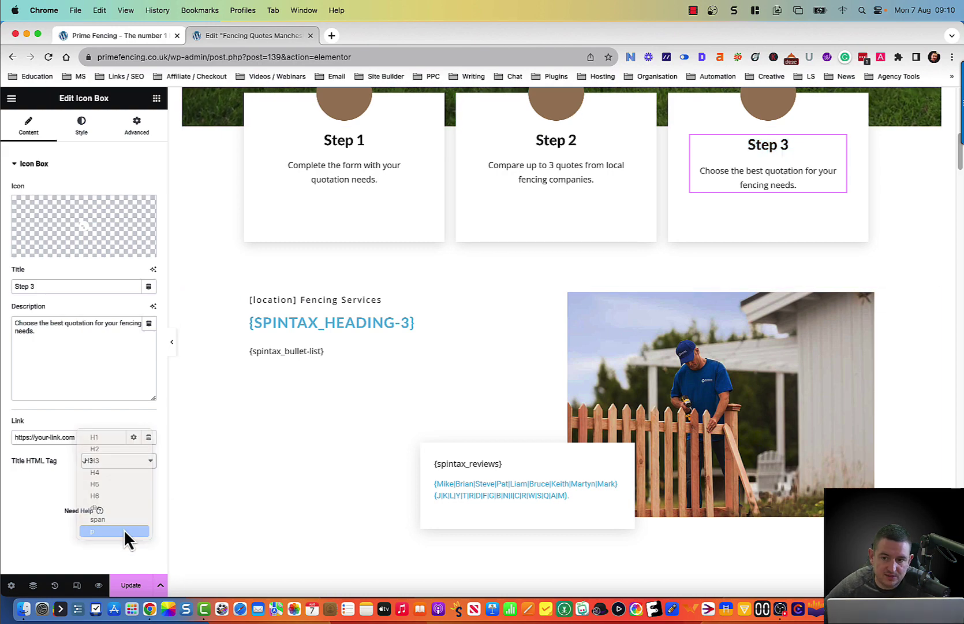
{"action": "scroll", "coordinate": [418, 260], "scroll_direction": "up", "scroll_amount": 6}
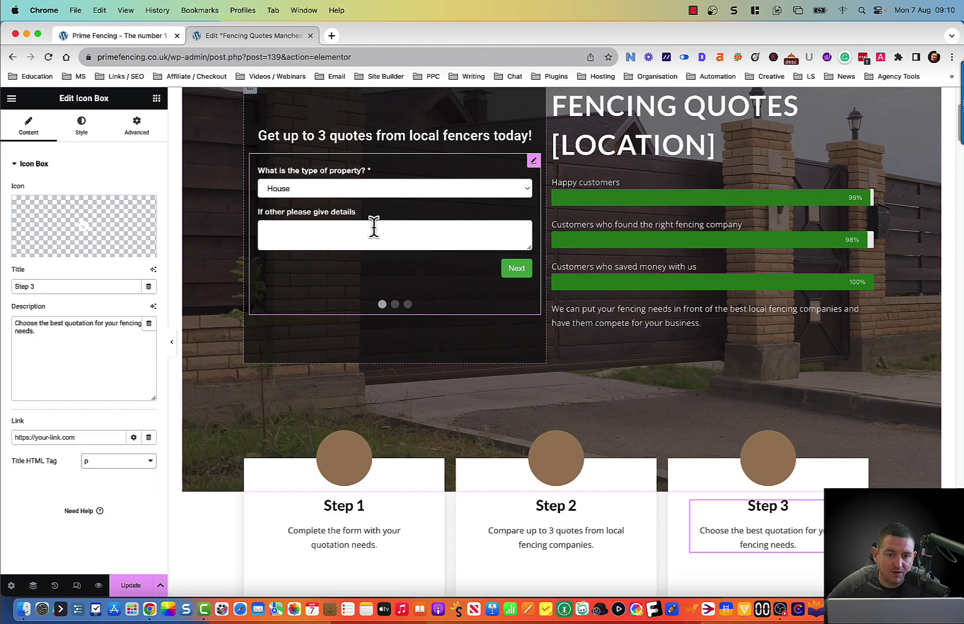
{"action": "scroll", "coordinate": [336, 279], "scroll_direction": "down", "scroll_amount": 2}
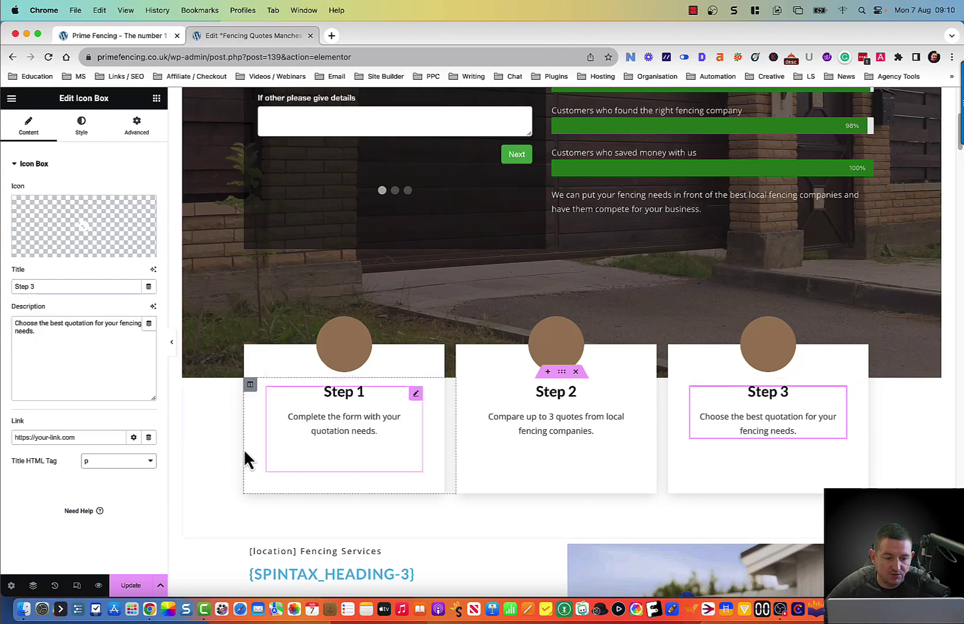
{"action": "left_click", "coordinate": [124, 588]}
Step: Switch to Screaming Frog, open the Poole quotes page in the browser, and close the old magic page editing tab
{"action": "key", "text": "ctrl+Right"}
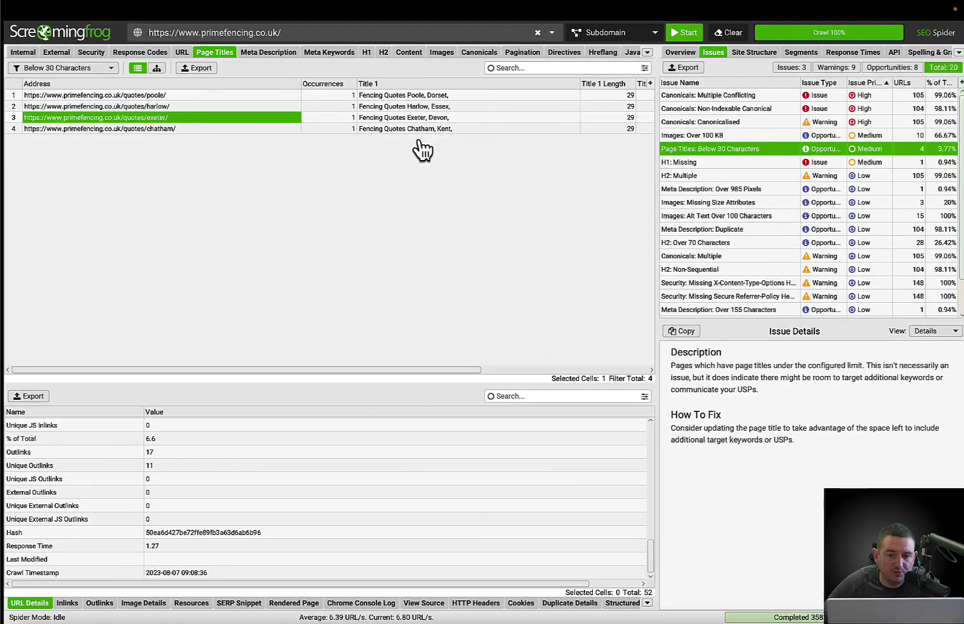
{"action": "key", "text": "ctrl+Left"}
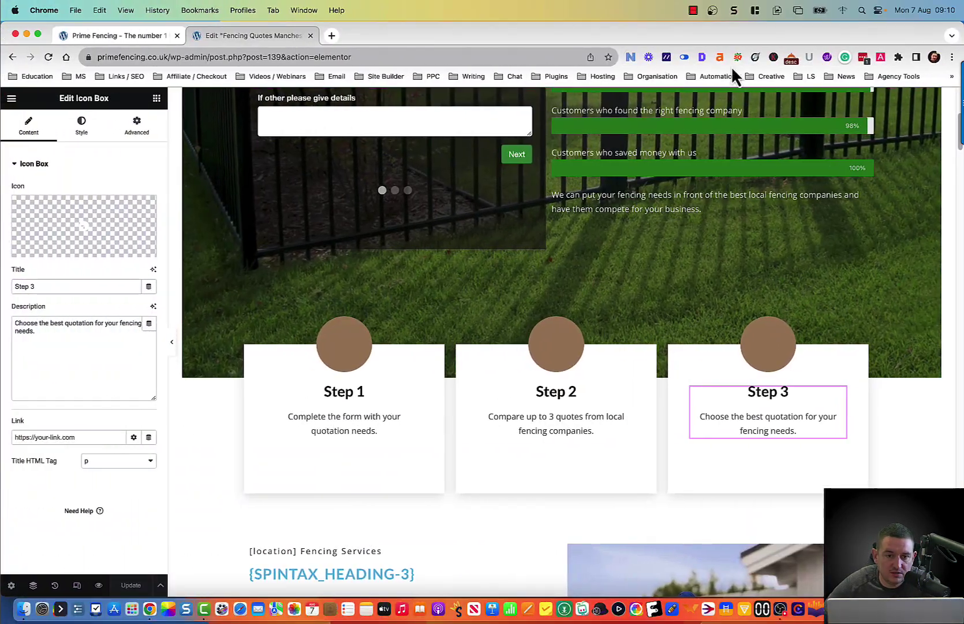
{"action": "key", "text": "ctrl+Right"}
{"action": "left_click", "coordinate": [152, 95]}
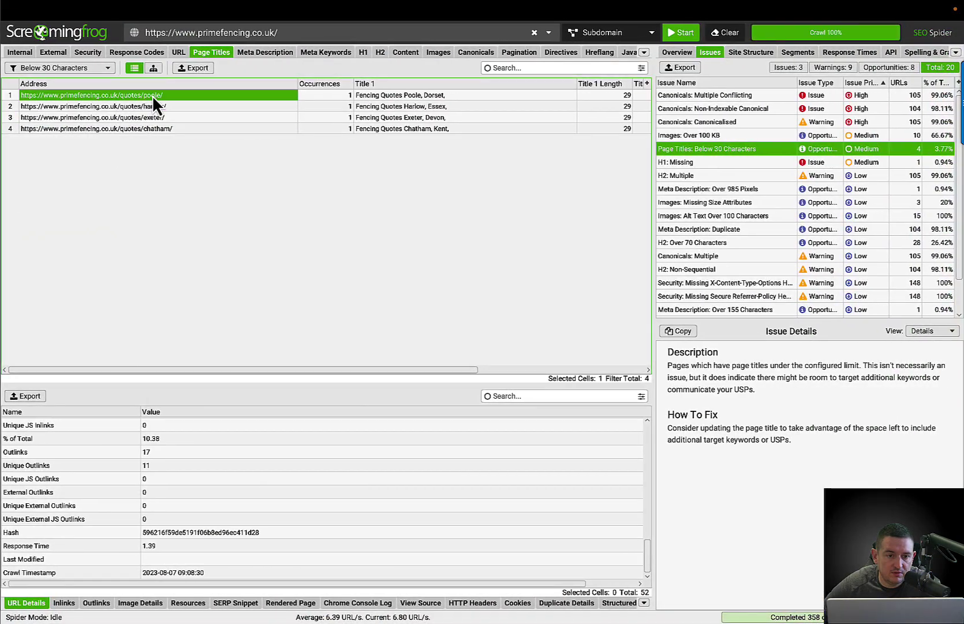
{"action": "right_click", "coordinate": [153, 95]}
{"action": "left_click", "coordinate": [215, 118]}
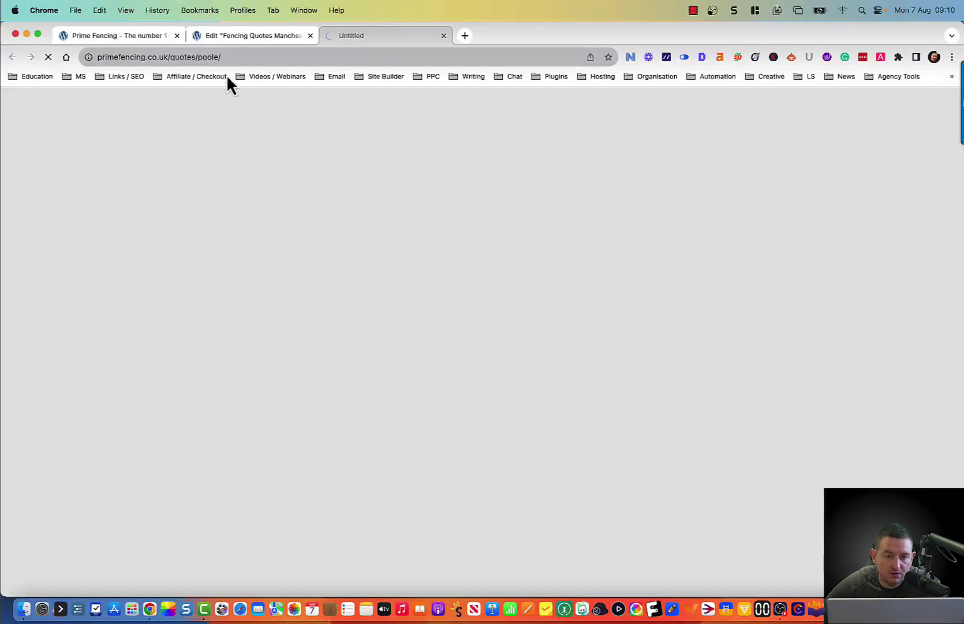
{"action": "left_click", "coordinate": [258, 37]}
{"action": "left_click", "coordinate": [310, 36]}
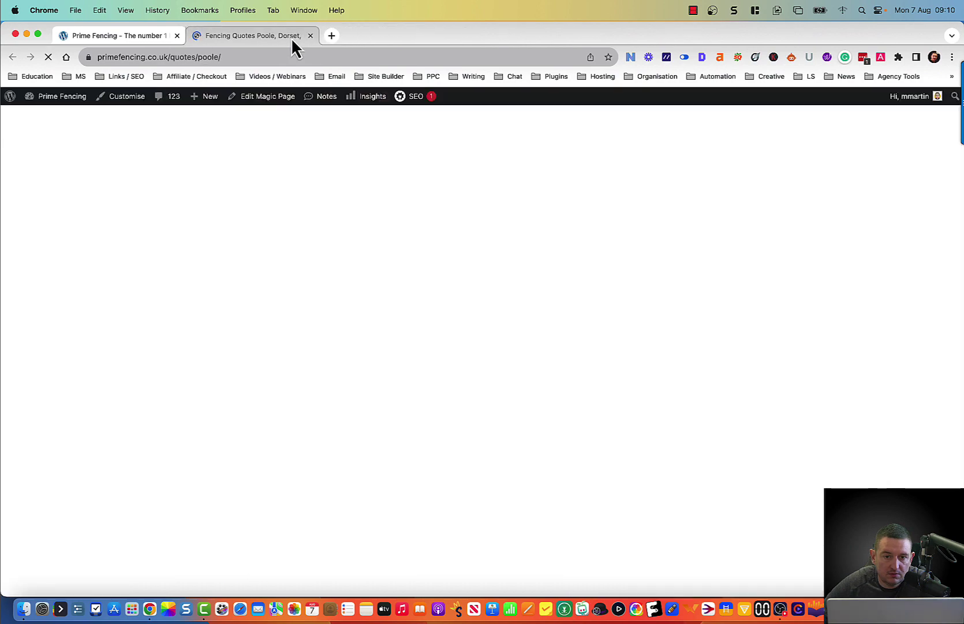
Step: Load the Salford quotes page by replacing "poole" with "salford" in the page address
{"action": "left_click", "coordinate": [221, 56]}
{"action": "double_click", "coordinate": [251, 59]}
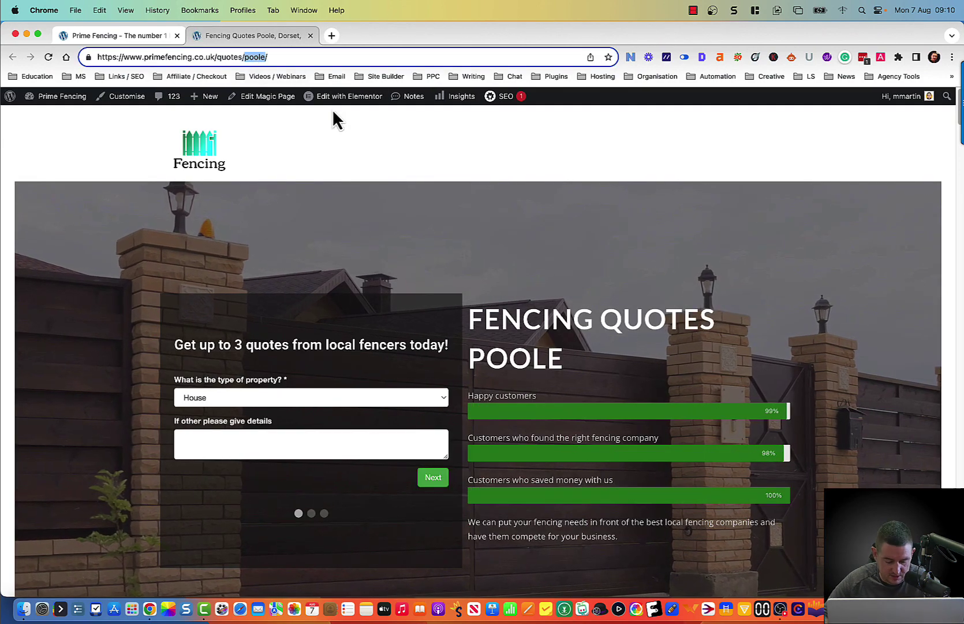
{"action": "type", "text": "salford"}
{"action": "key", "text": "Return"}
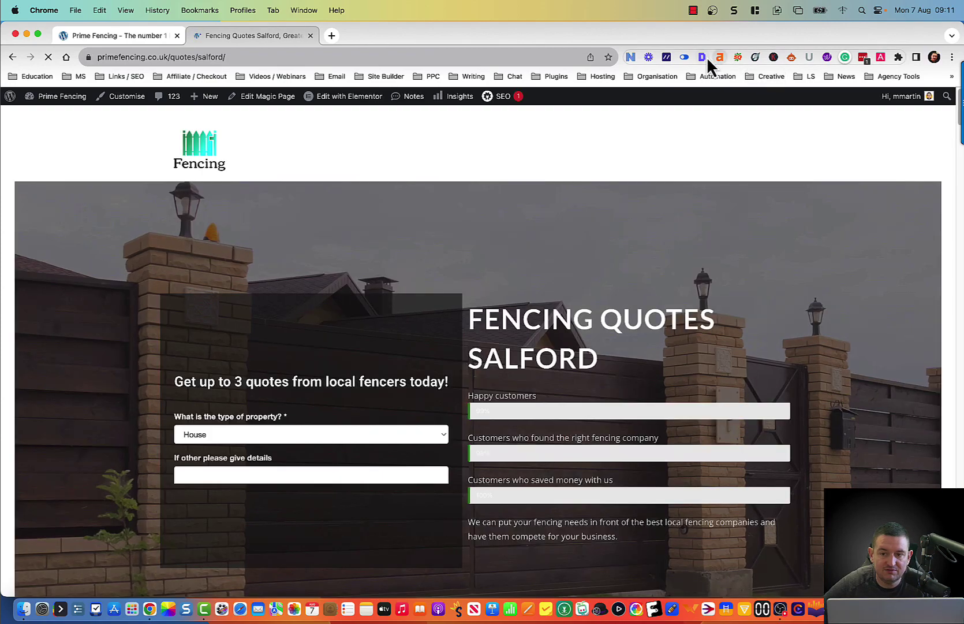
Step: Examine the Salford page's full heading structure and heading counts in the Detailed extension, then close it
{"action": "left_click", "coordinate": [703, 57]}
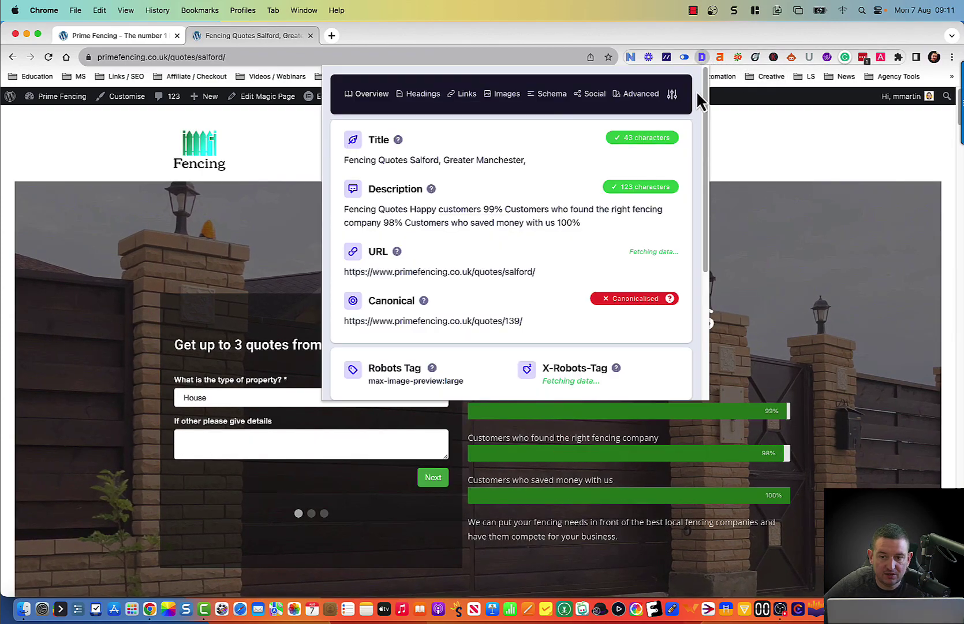
{"action": "left_click", "coordinate": [420, 95]}
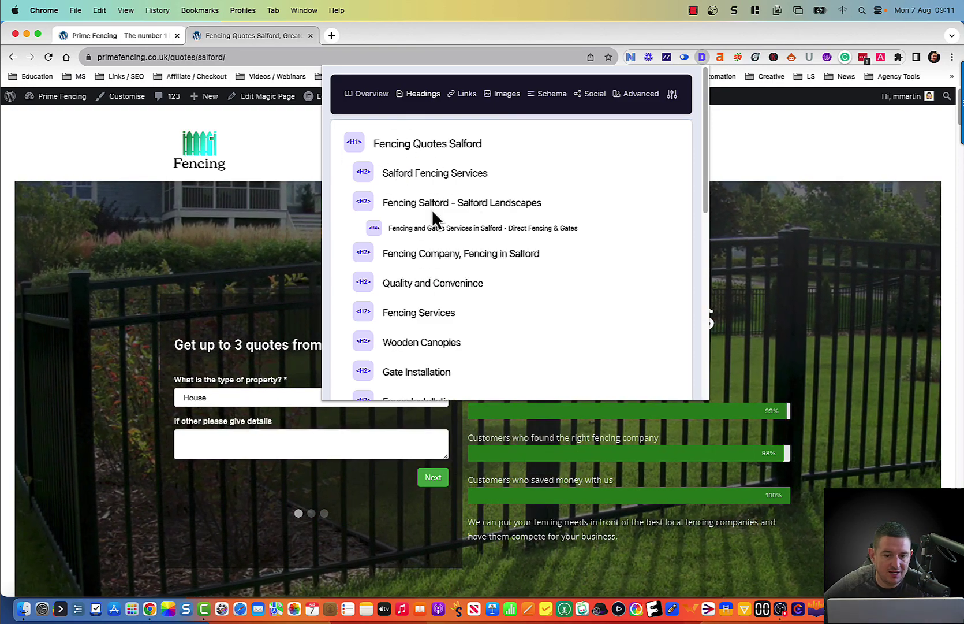
{"action": "scroll", "coordinate": [449, 335], "scroll_direction": "down", "scroll_amount": 1}
{"action": "scroll", "coordinate": [449, 335], "scroll_direction": "down", "scroll_amount": 5}
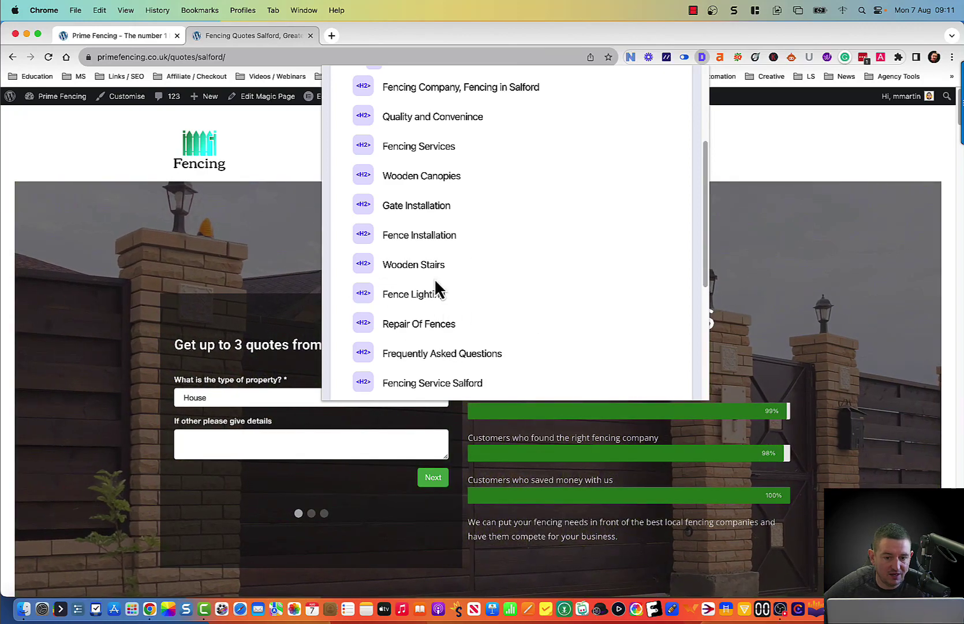
{"action": "scroll", "coordinate": [434, 286], "scroll_direction": "up", "scroll_amount": 4}
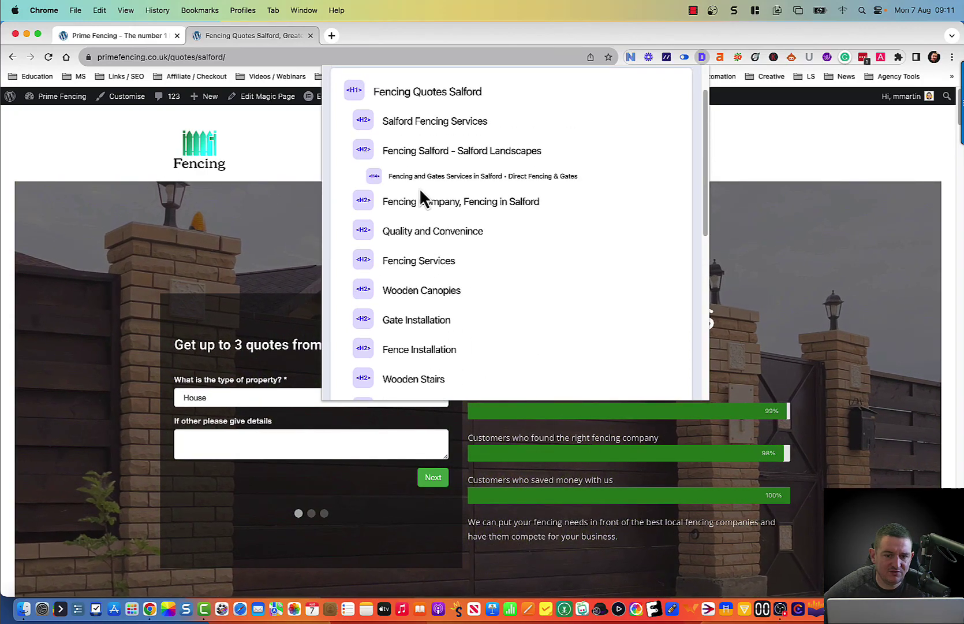
{"action": "scroll", "coordinate": [467, 332], "scroll_direction": "down", "scroll_amount": 10}
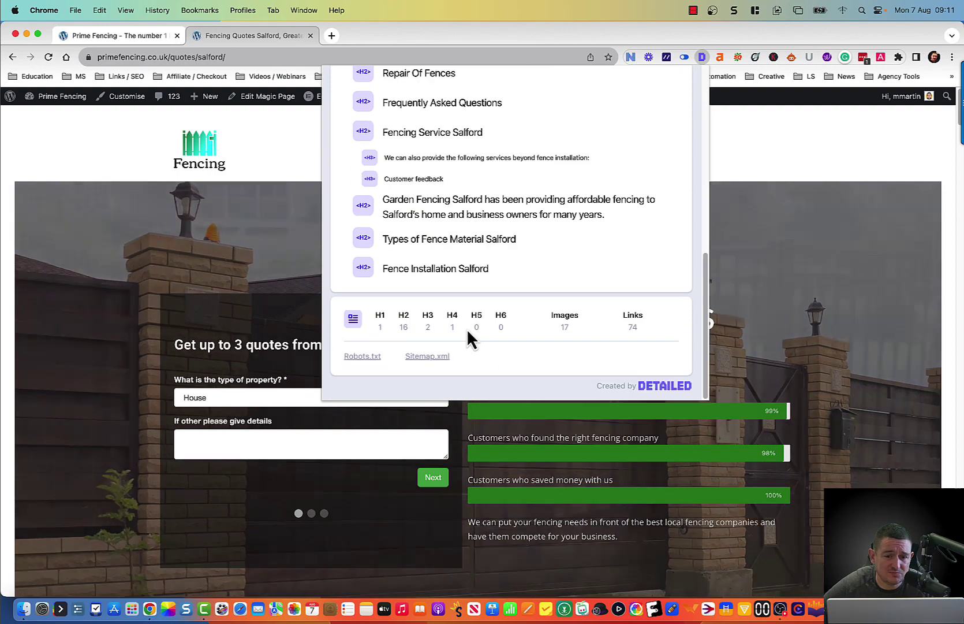
{"action": "scroll", "coordinate": [451, 196], "scroll_direction": "up", "scroll_amount": 10}
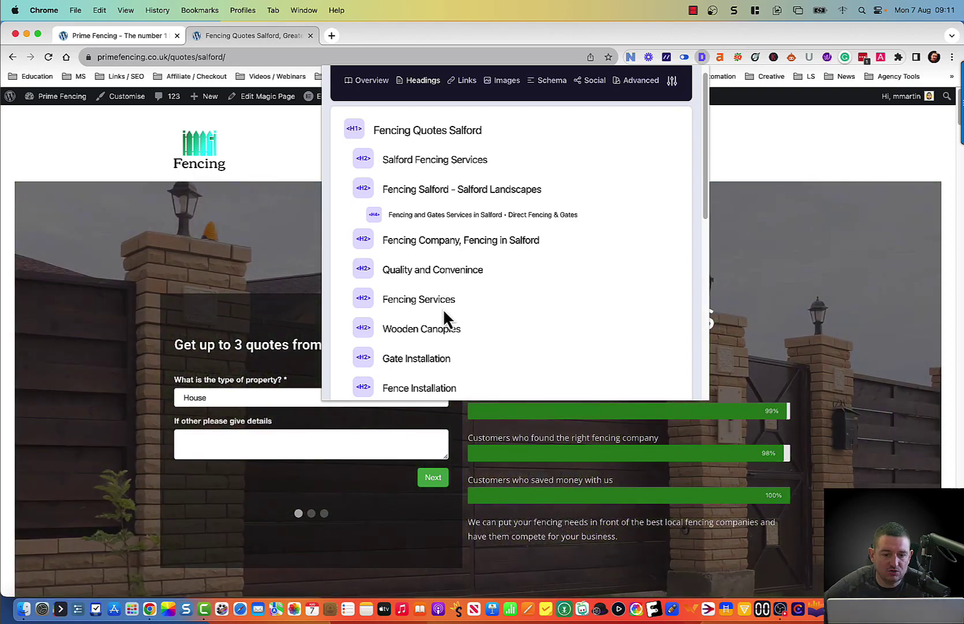
{"action": "scroll", "coordinate": [444, 315], "scroll_direction": "down", "scroll_amount": 8}
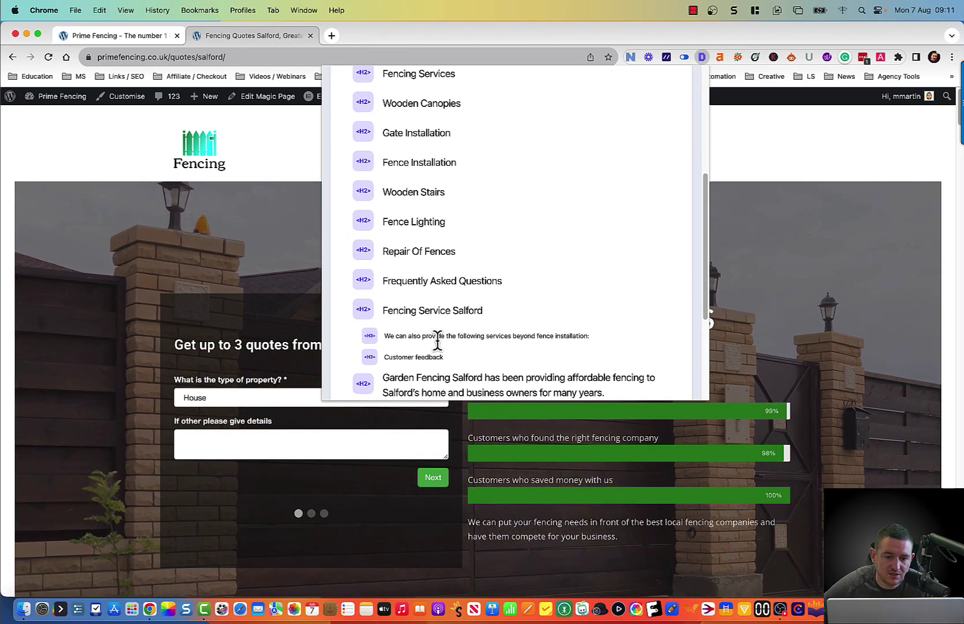
{"action": "scroll", "coordinate": [460, 311], "scroll_direction": "down", "scroll_amount": 6}
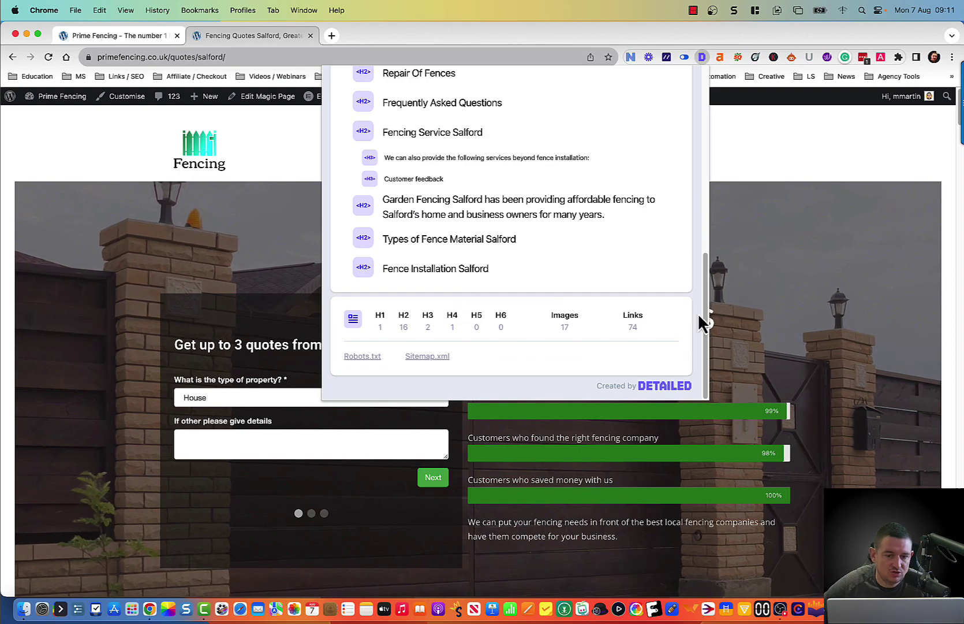
{"action": "left_click", "coordinate": [831, 301]}
Step: Return to Screaming Frog and list the pages with the "Canonicals: Multiple Conflicting" issue
{"action": "key", "text": "ctrl+Right"}
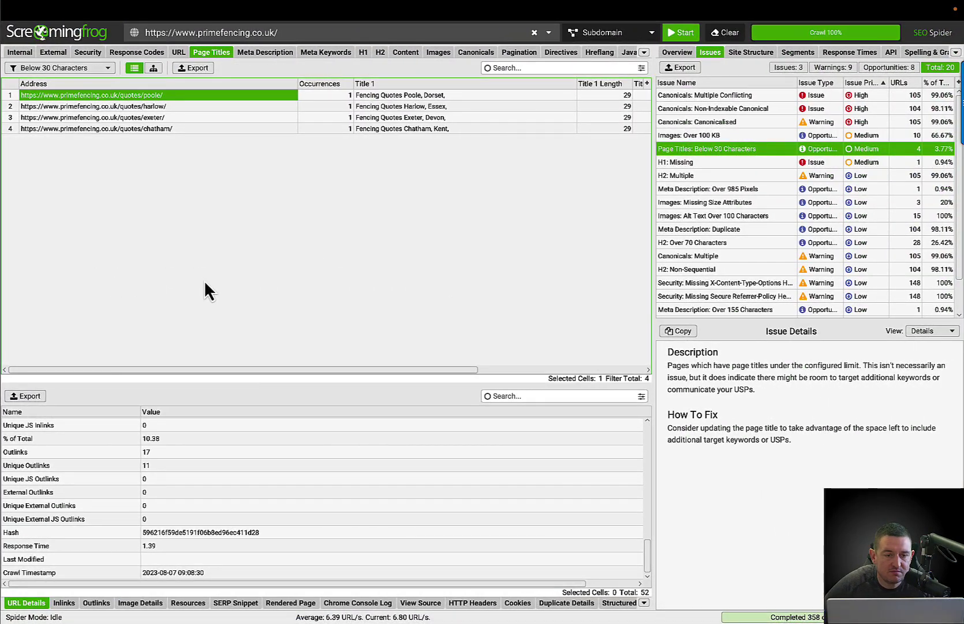
{"action": "key", "text": "ctrl+Left"}
{"action": "key", "text": "ctrl+Right"}
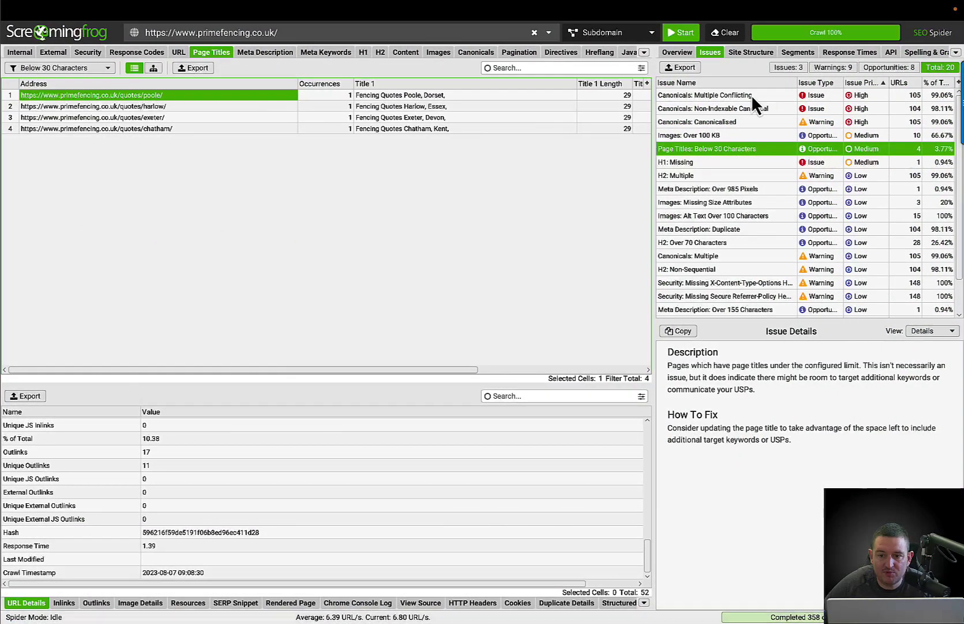
{"action": "left_click", "coordinate": [730, 98]}
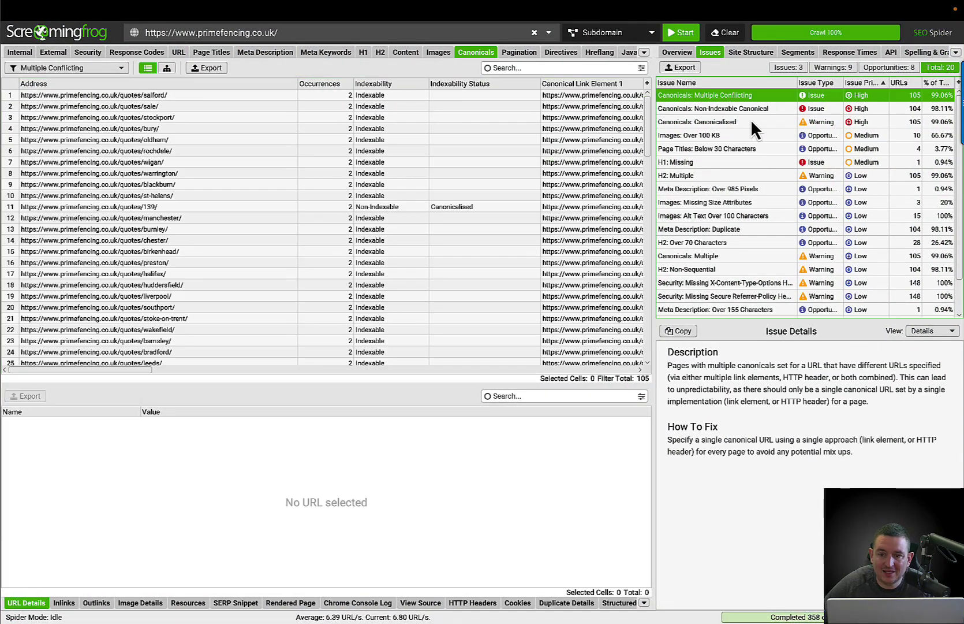
Step: List the images over 100 KB and examine the file sizes of 9.jpg, 22.jpg and 20-1024x768.jpeg
{"action": "left_click", "coordinate": [715, 135]}
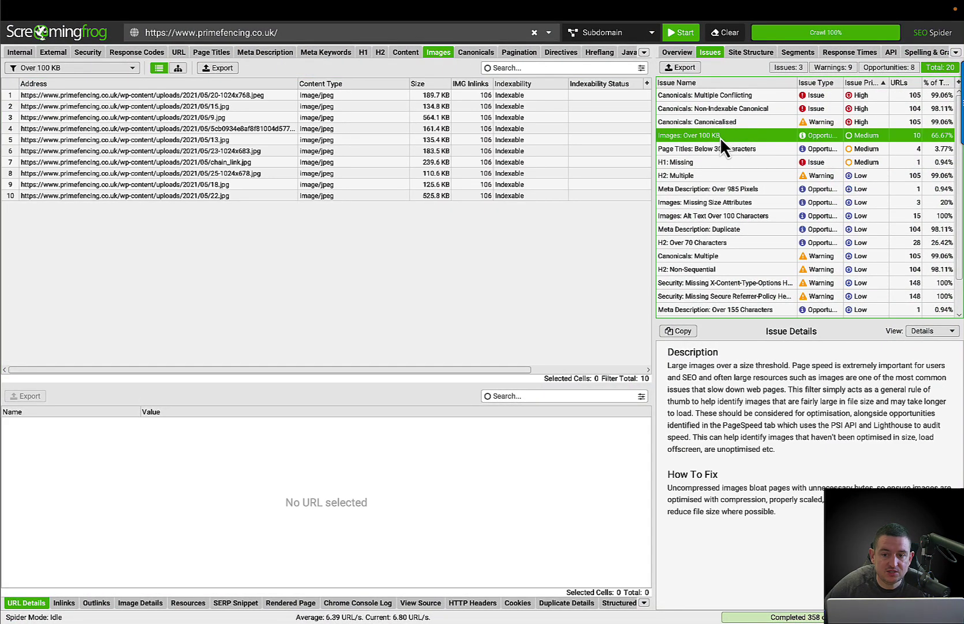
{"action": "left_click", "coordinate": [271, 127]}
{"action": "left_click", "coordinate": [251, 119]}
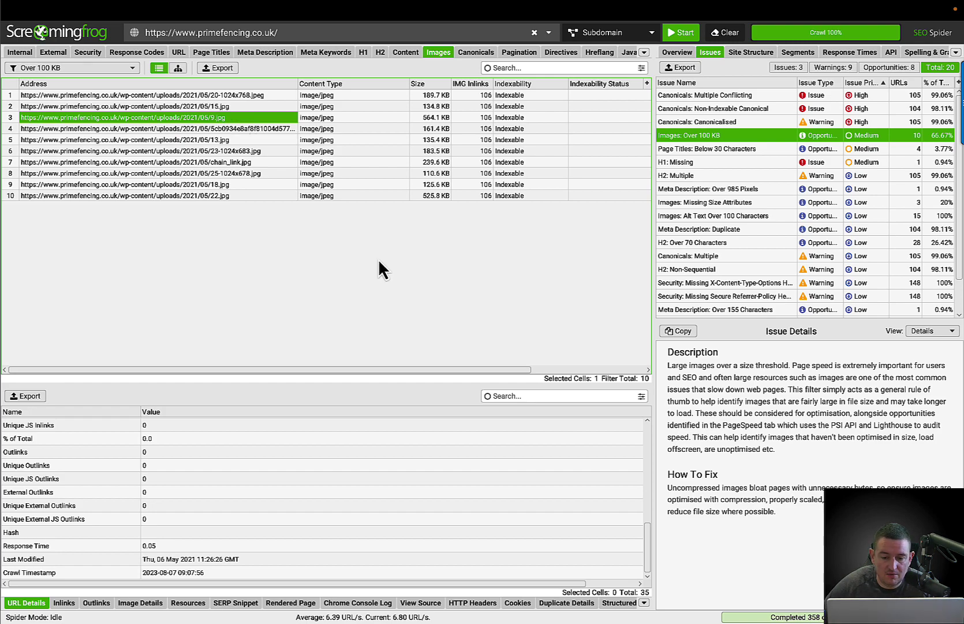
{"action": "key", "text": "ctrl+Left"}
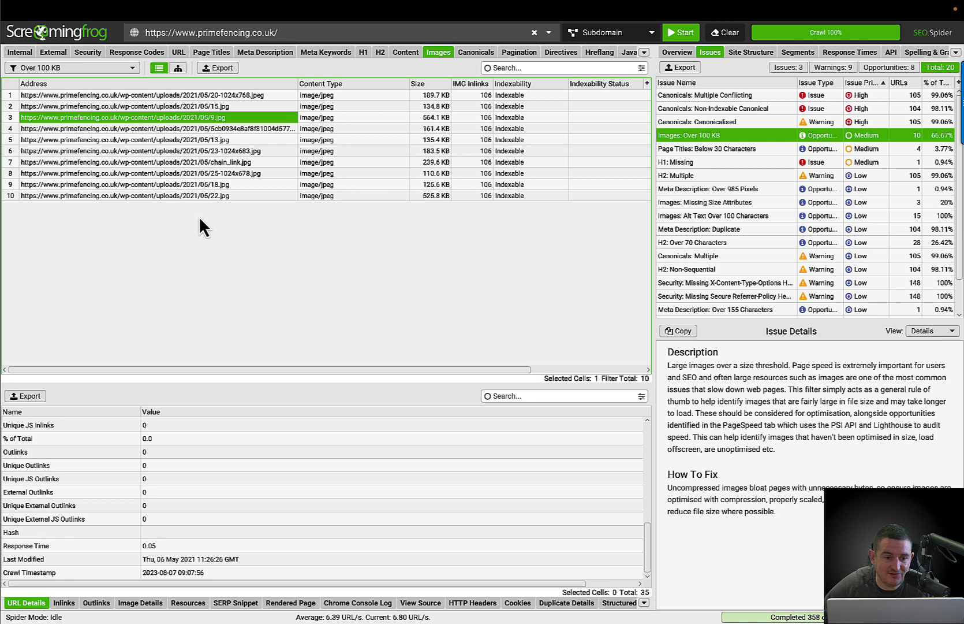
{"action": "left_click", "coordinate": [213, 197]}
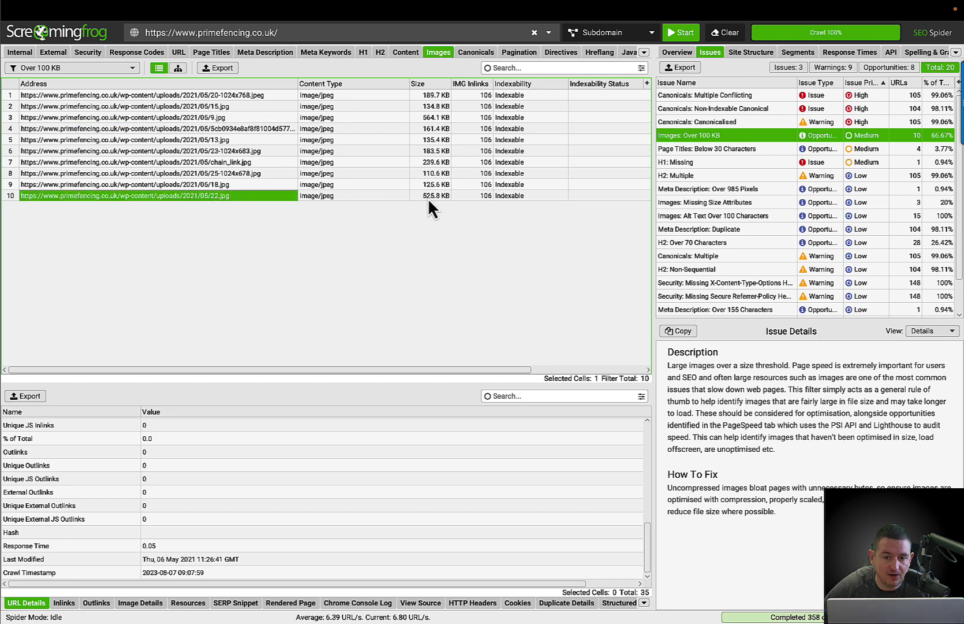
{"action": "left_click", "coordinate": [251, 117]}
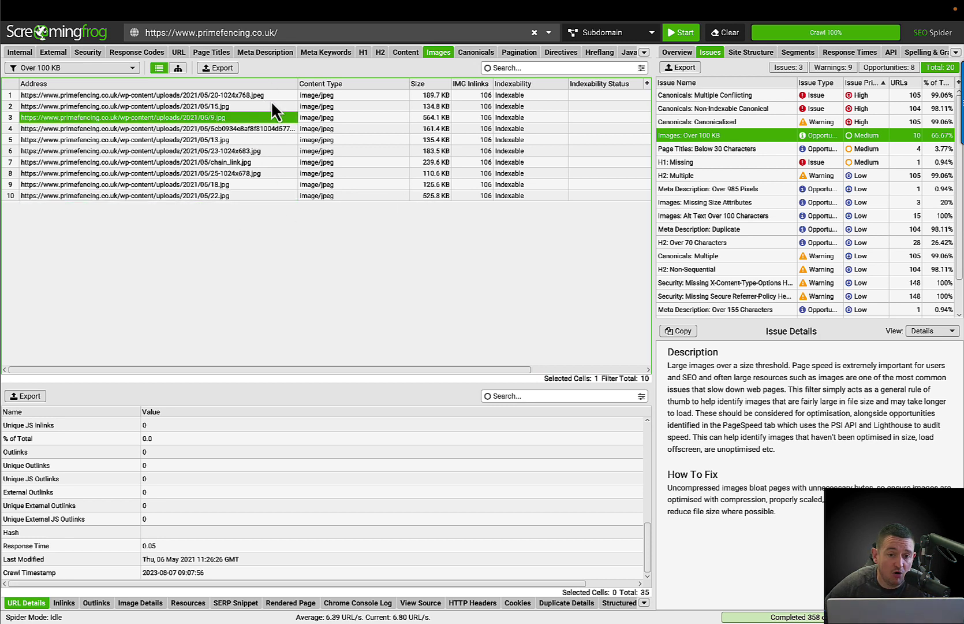
{"action": "left_click", "coordinate": [278, 96]}
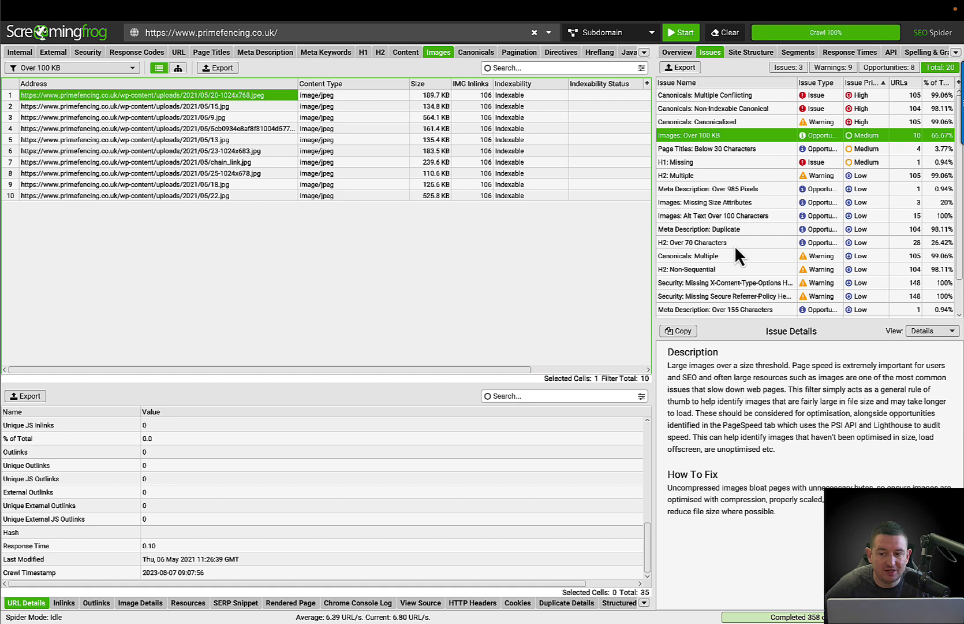
Step: Review the remaining crawl issues and their priorities, checking H1: Missing, H2: Multiple and Meta Description: Over 985 Pixels
{"action": "scroll", "coordinate": [735, 248], "scroll_direction": "down", "scroll_amount": 1}
{"action": "scroll", "coordinate": [752, 234], "scroll_direction": "up", "scroll_amount": 2}
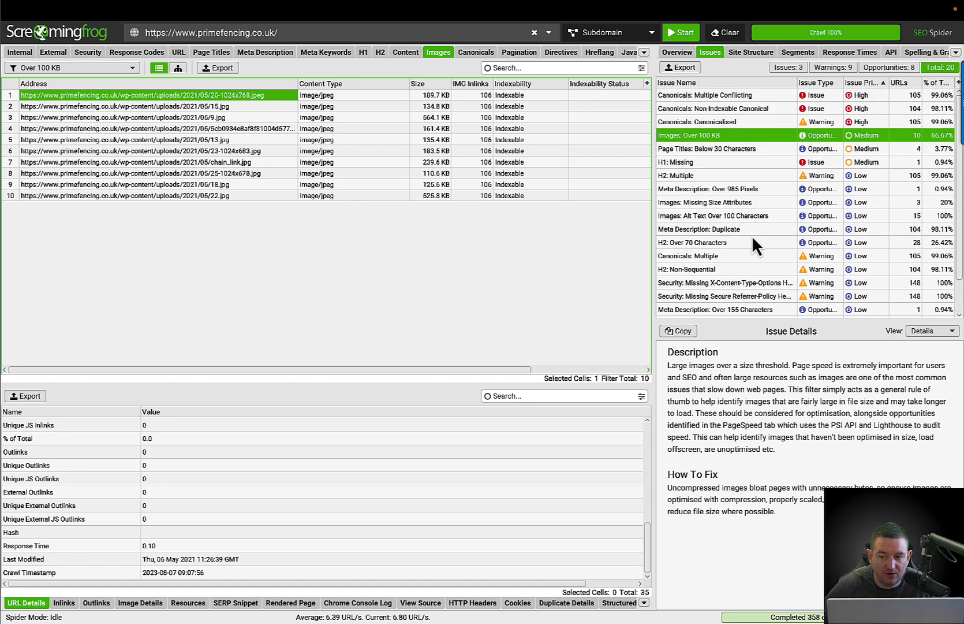
{"action": "scroll", "coordinate": [752, 235], "scroll_direction": "down", "scroll_amount": 2}
{"action": "scroll", "coordinate": [754, 238], "scroll_direction": "up", "scroll_amount": 1}
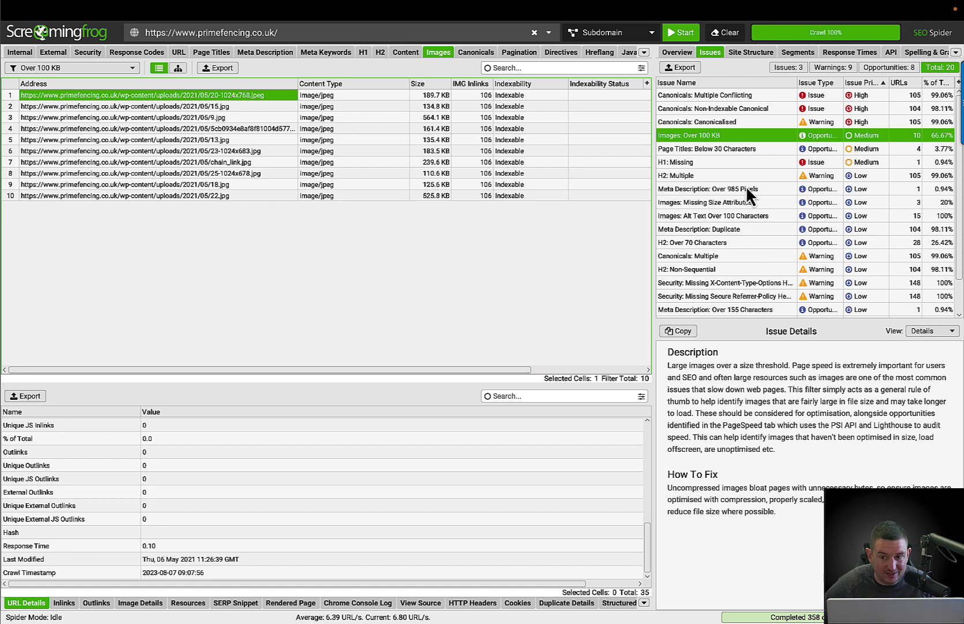
{"action": "scroll", "coordinate": [783, 137], "scroll_direction": "down", "scroll_amount": 1}
{"action": "scroll", "coordinate": [787, 161], "scroll_direction": "up", "scroll_amount": 1}
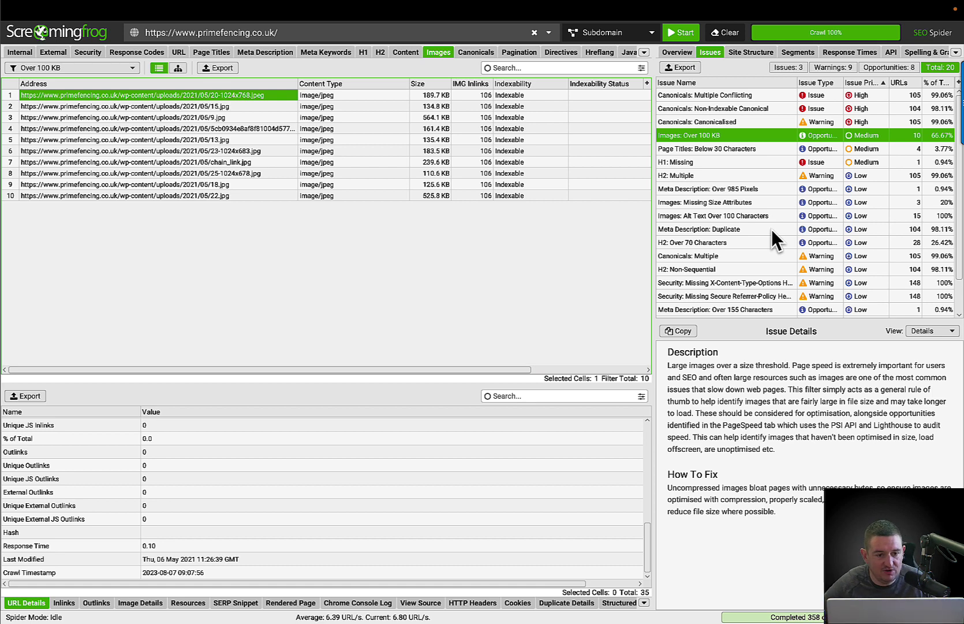
{"action": "left_click", "coordinate": [739, 163]}
{"action": "left_click", "coordinate": [747, 175]}
{"action": "left_click", "coordinate": [725, 189]}
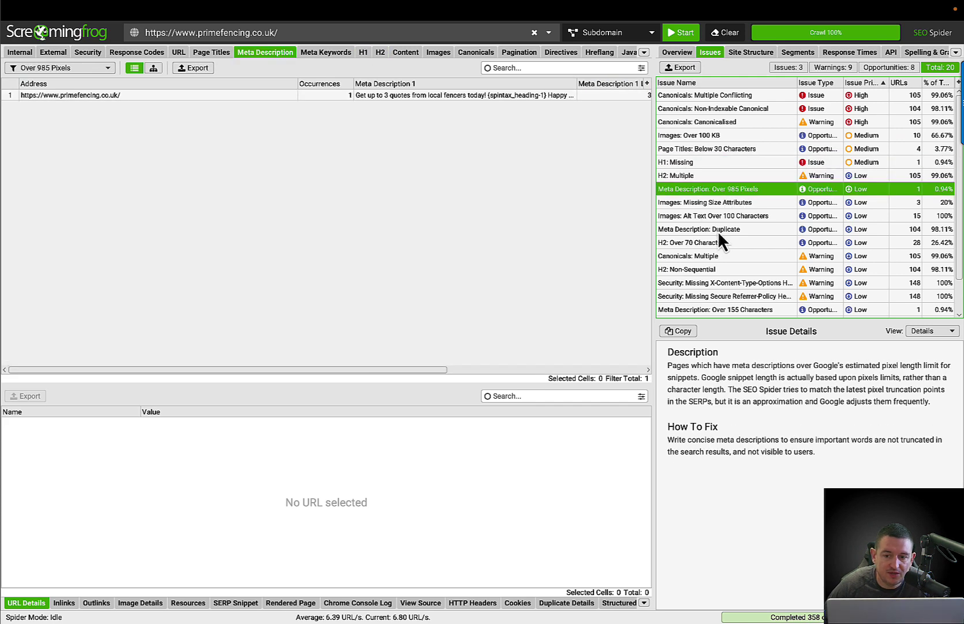
{"action": "scroll", "coordinate": [767, 202], "scroll_direction": "down", "scroll_amount": 1}
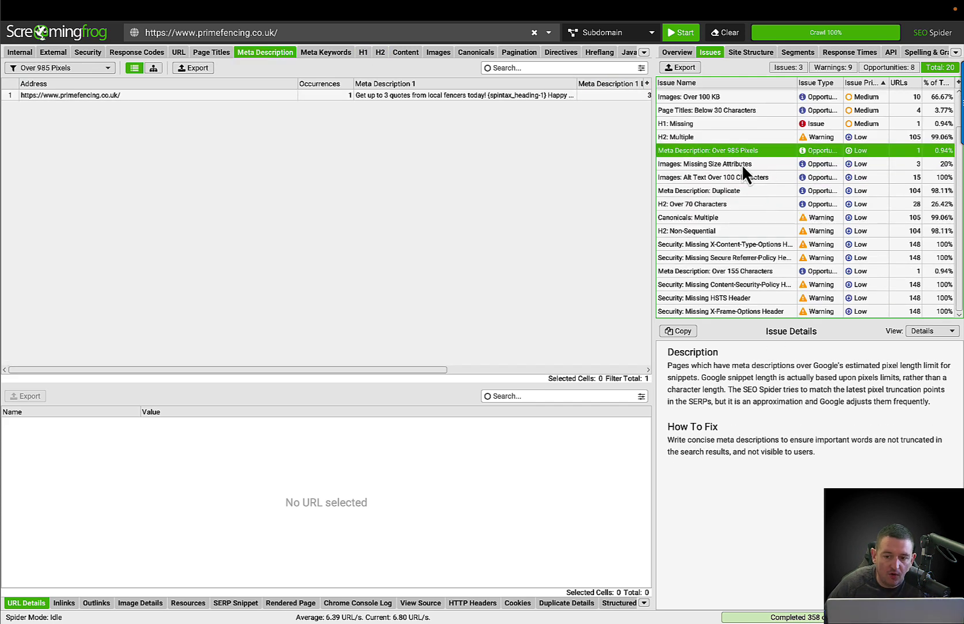
{"action": "scroll", "coordinate": [761, 214], "scroll_direction": "up", "scroll_amount": 1}
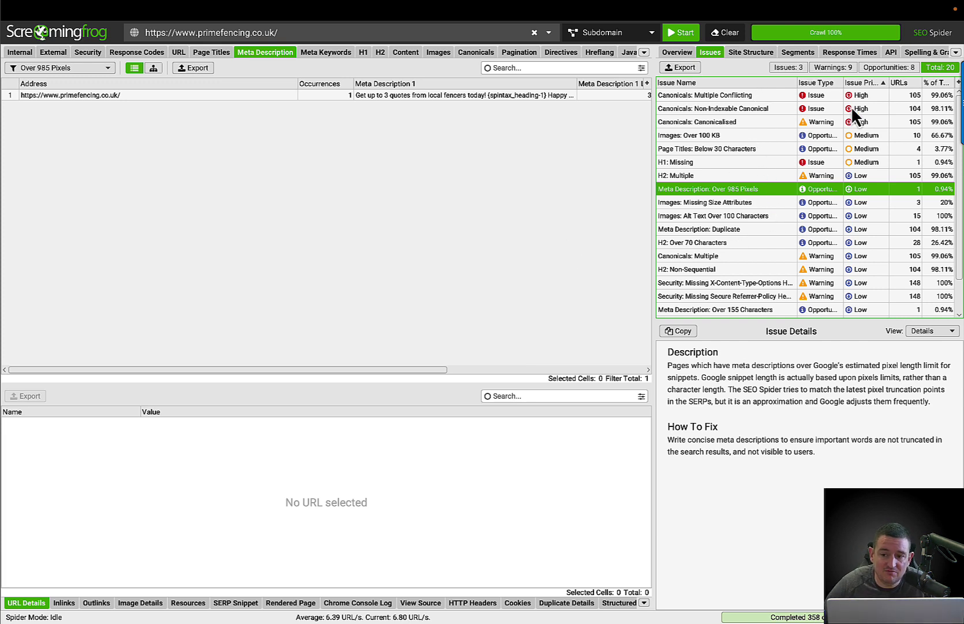
Step: Review the crawl issues for canonicals, images over 100 KB, page titles below 30 characters, missing H1, multiple H2 and H2 over 70 characters
{"action": "left_click", "coordinate": [781, 96]}
{"action": "left_click", "coordinate": [779, 105]}
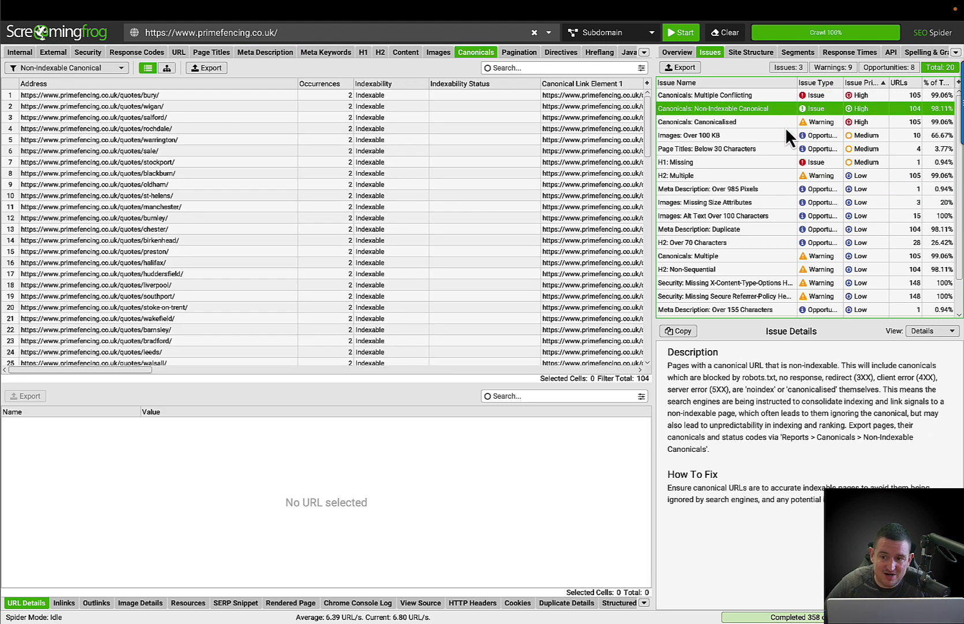
{"action": "left_click", "coordinate": [785, 124]}
{"action": "left_click", "coordinate": [774, 136]}
{"action": "left_click", "coordinate": [776, 150]}
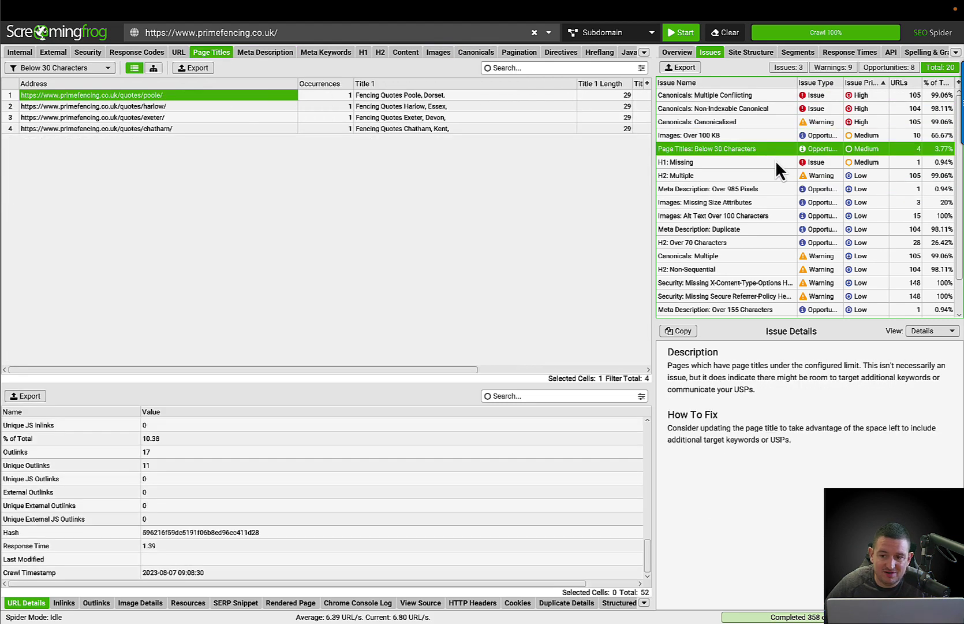
{"action": "left_click", "coordinate": [774, 164]}
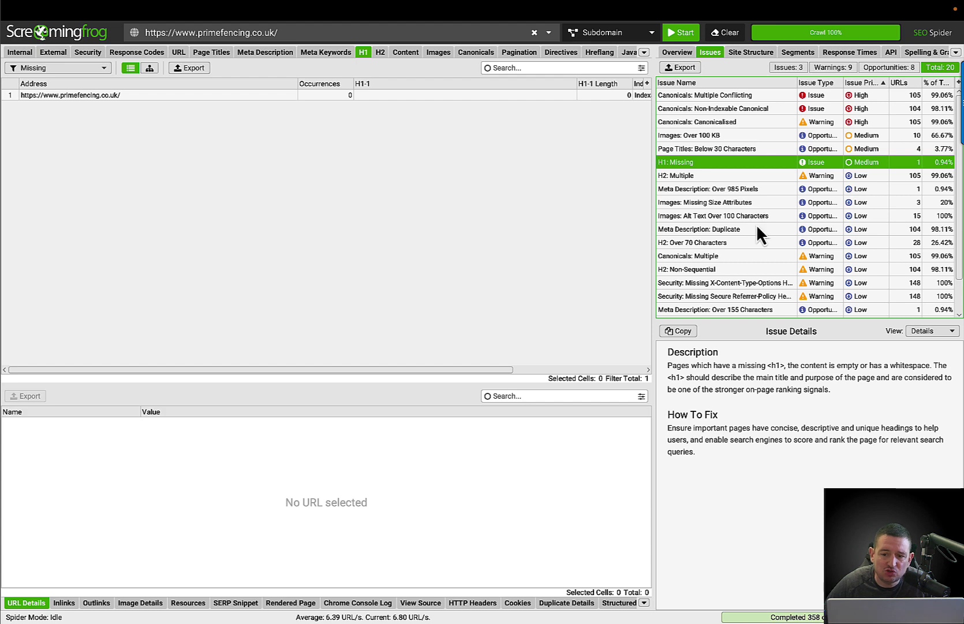
{"action": "left_click", "coordinate": [752, 176]}
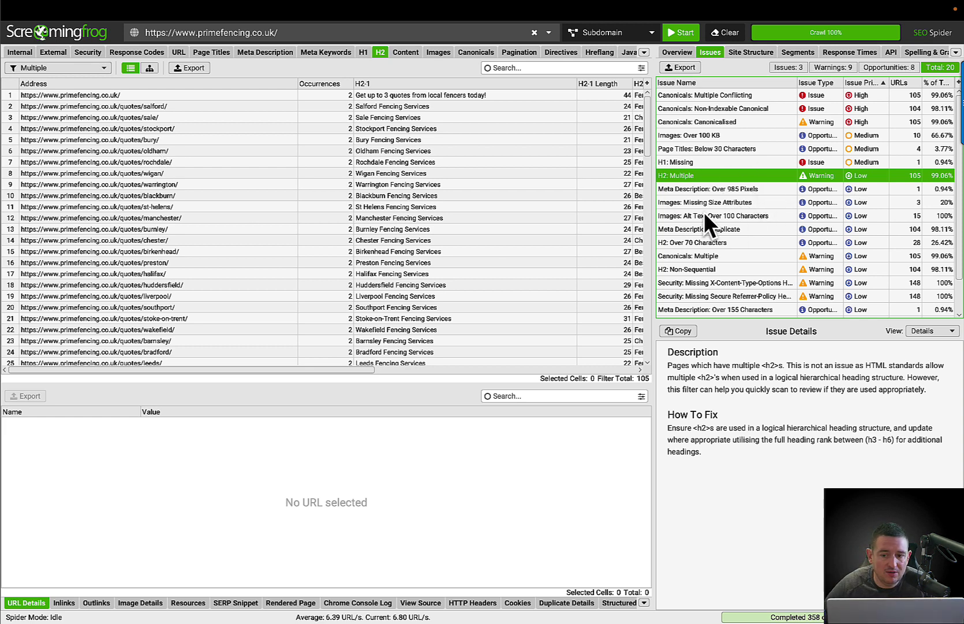
{"action": "left_click", "coordinate": [746, 247]}
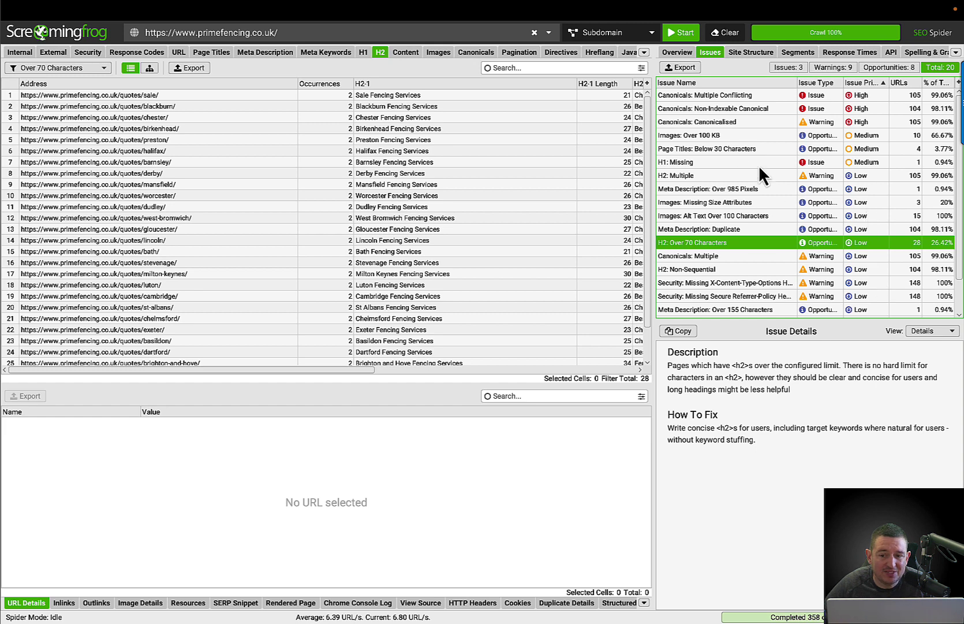
{"action": "scroll", "coordinate": [835, 253], "scroll_direction": "down", "scroll_amount": 1}
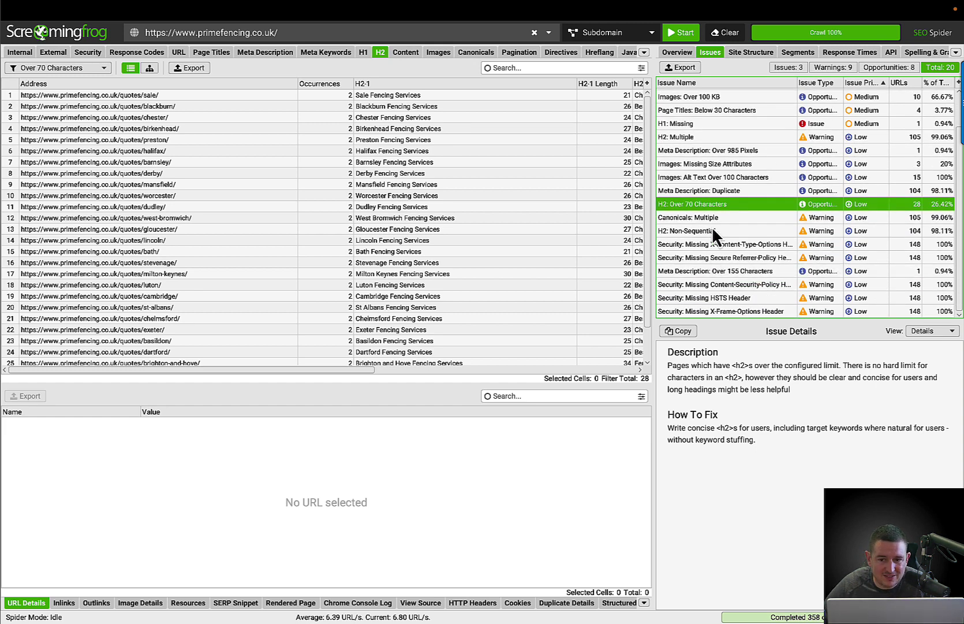
Step: List the "Canonicals: Multiple" pages, open the Salford page in the browser and inspect its canonical in the Detailed extension
{"action": "left_click", "coordinate": [735, 218]}
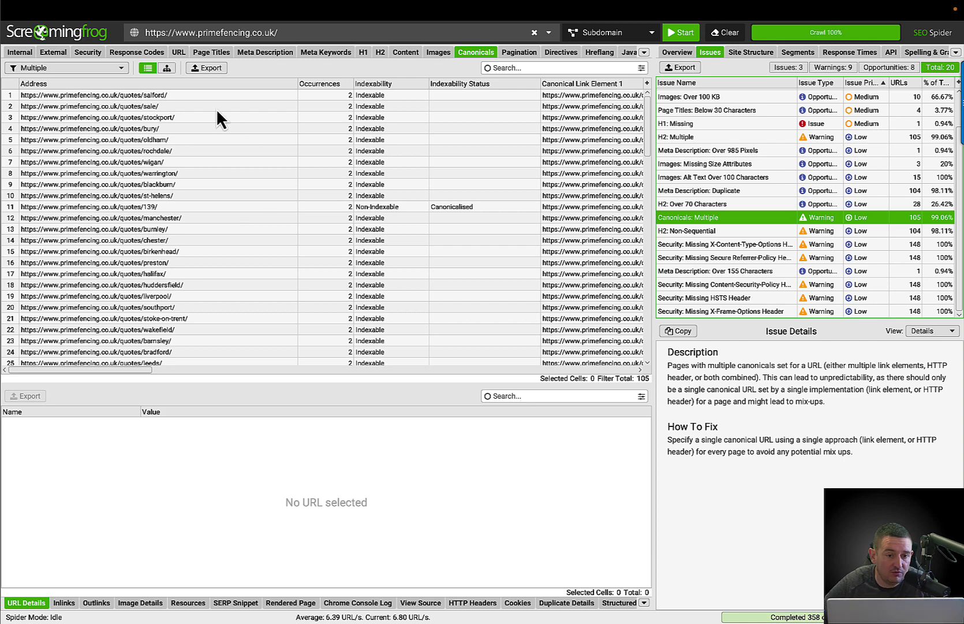
{"action": "right_click", "coordinate": [198, 95]}
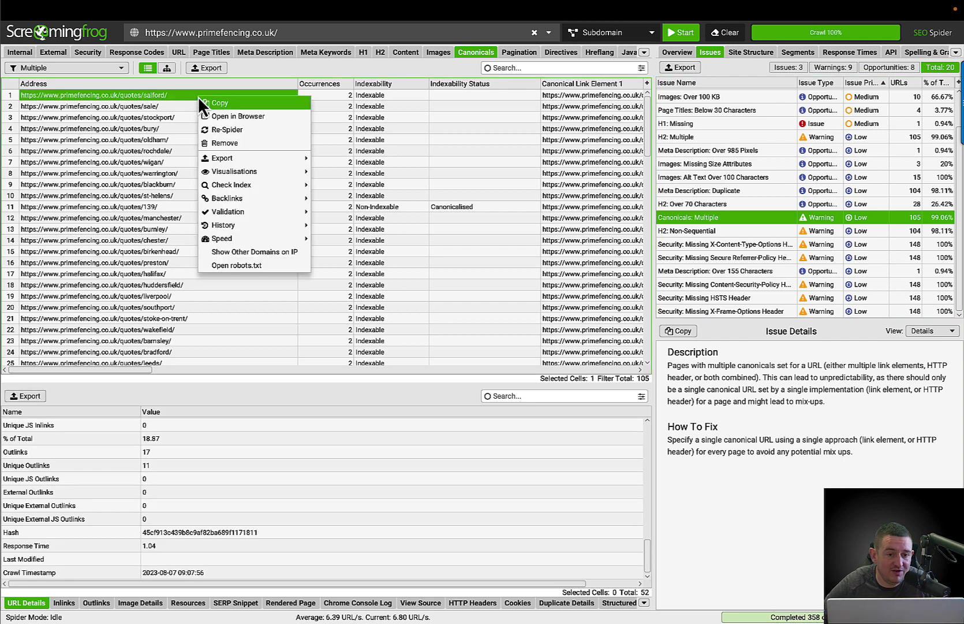
{"action": "left_click", "coordinate": [241, 118]}
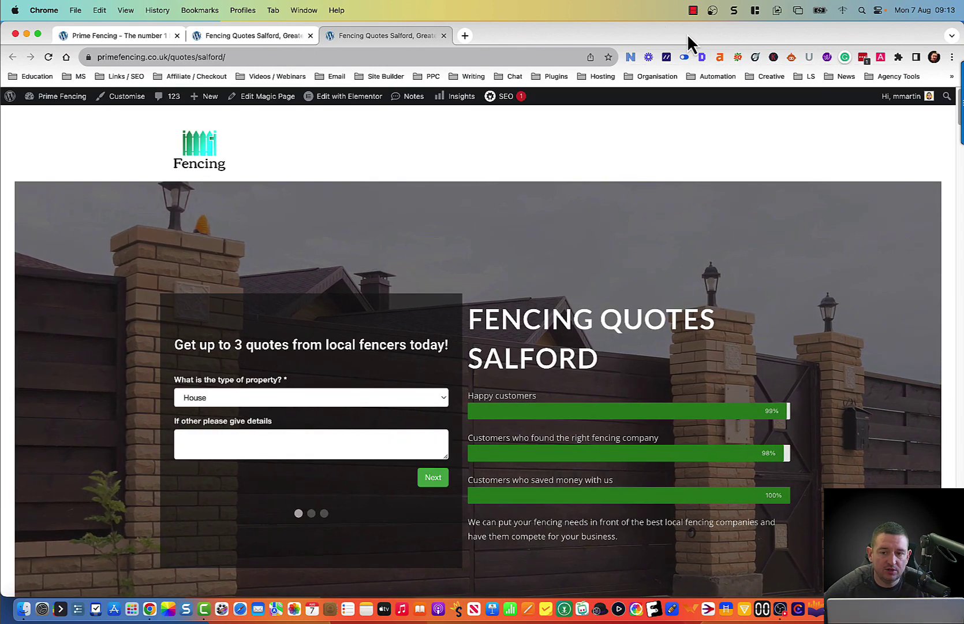
{"action": "left_click", "coordinate": [703, 56]}
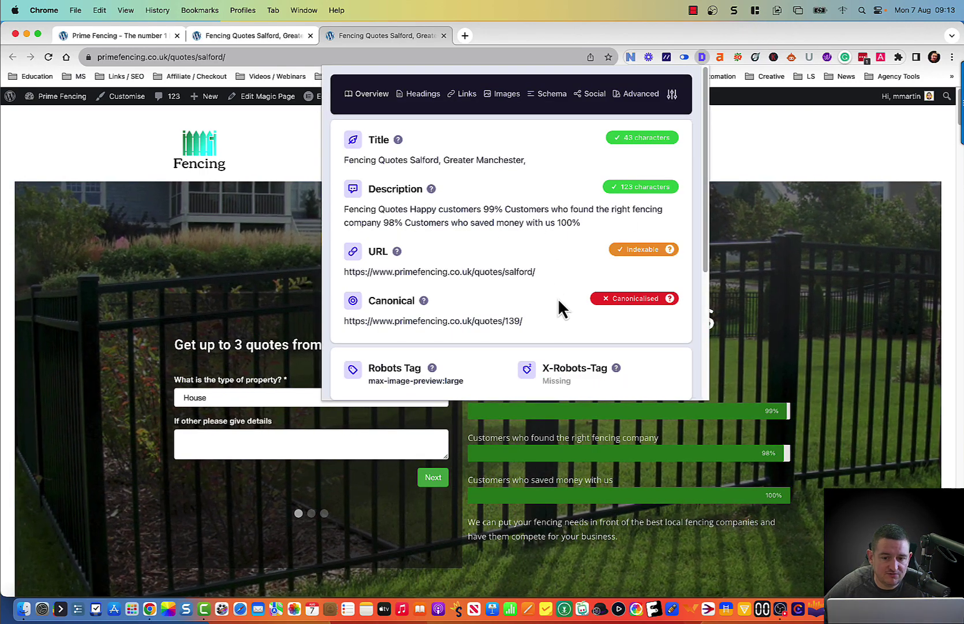
Step: View the Salford page's source, search it for "canoni" and highlight the URL in the first canonical tag
{"action": "right_click", "coordinate": [100, 270]}
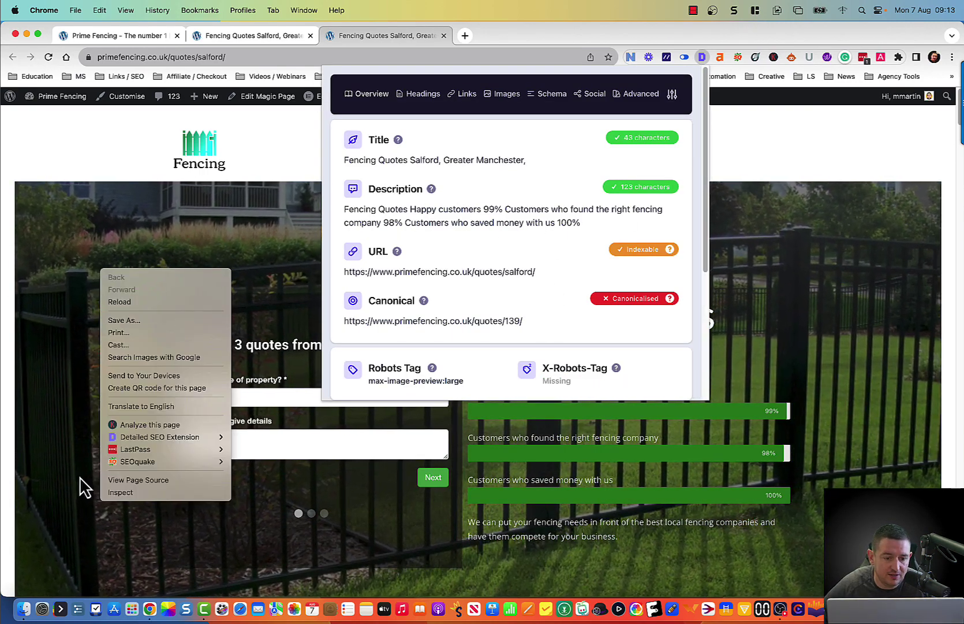
{"action": "left_click", "coordinate": [136, 481]}
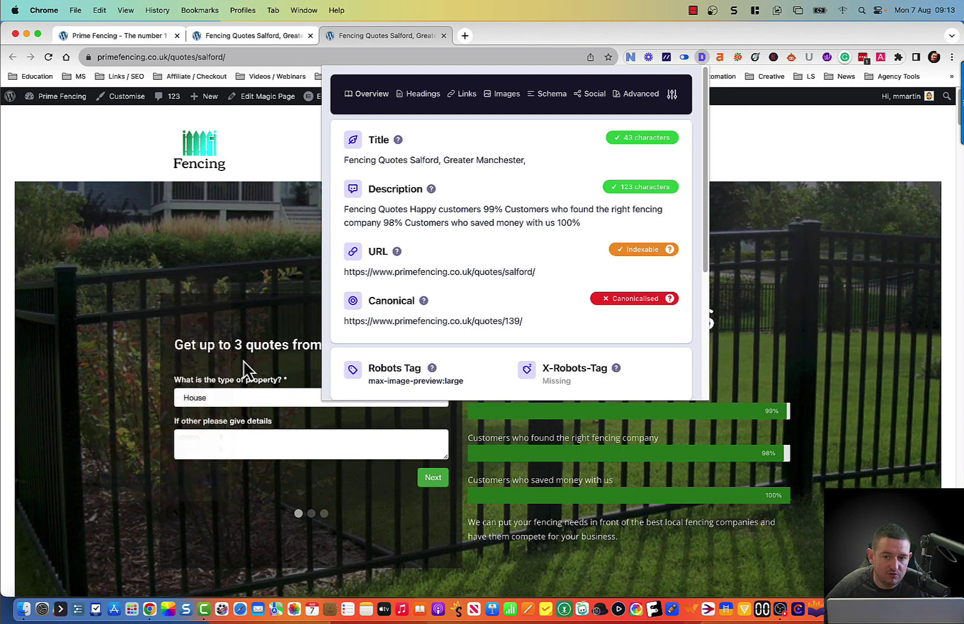
{"action": "key", "text": "super+f"}
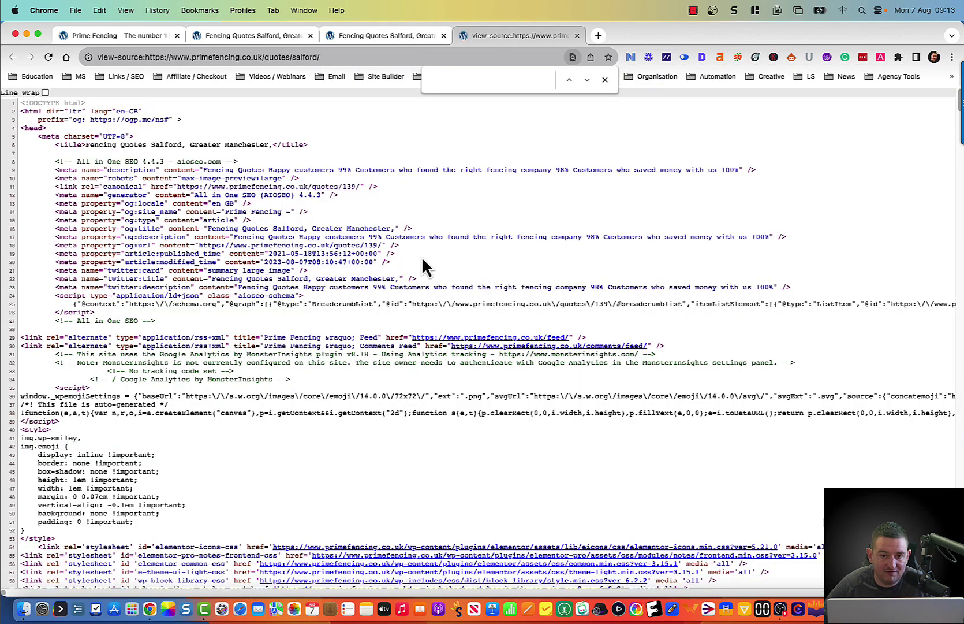
{"action": "type", "text": "canoniocal"}
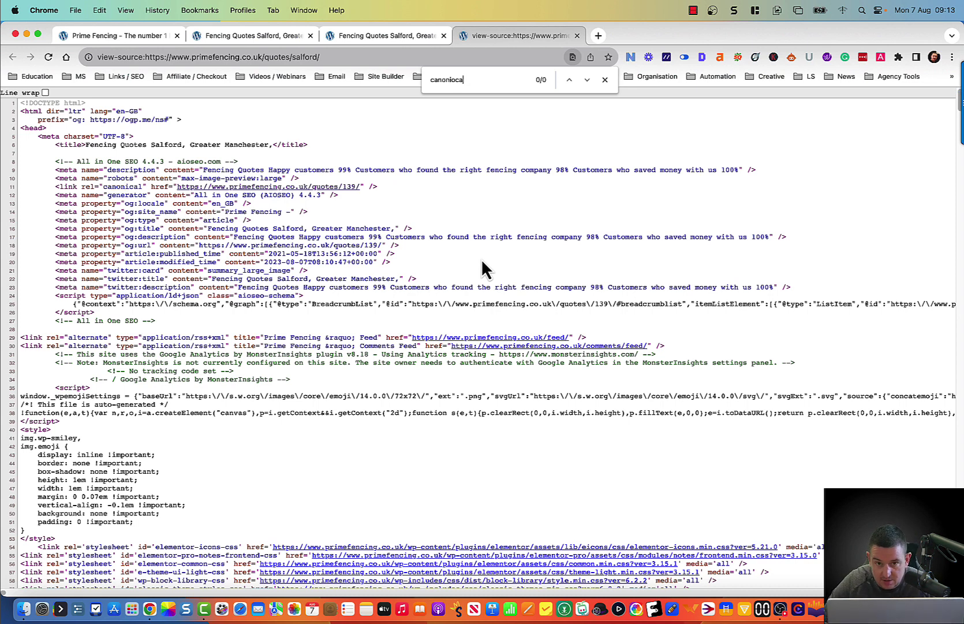
{"action": "key", "text": "BackSpace"}
{"action": "key", "text": "BackSpace"}
{"action": "key", "text": "BackSpace"}
{"action": "key", "text": "BackSpace"}
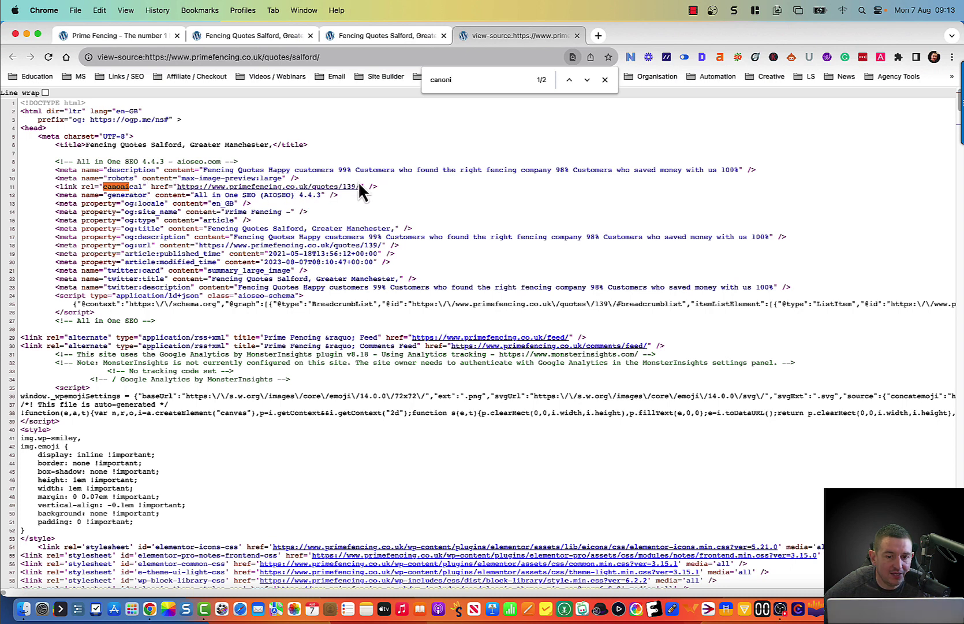
{"action": "left_click_drag", "start_coordinate": [361, 187], "coordinate": [176, 189]}
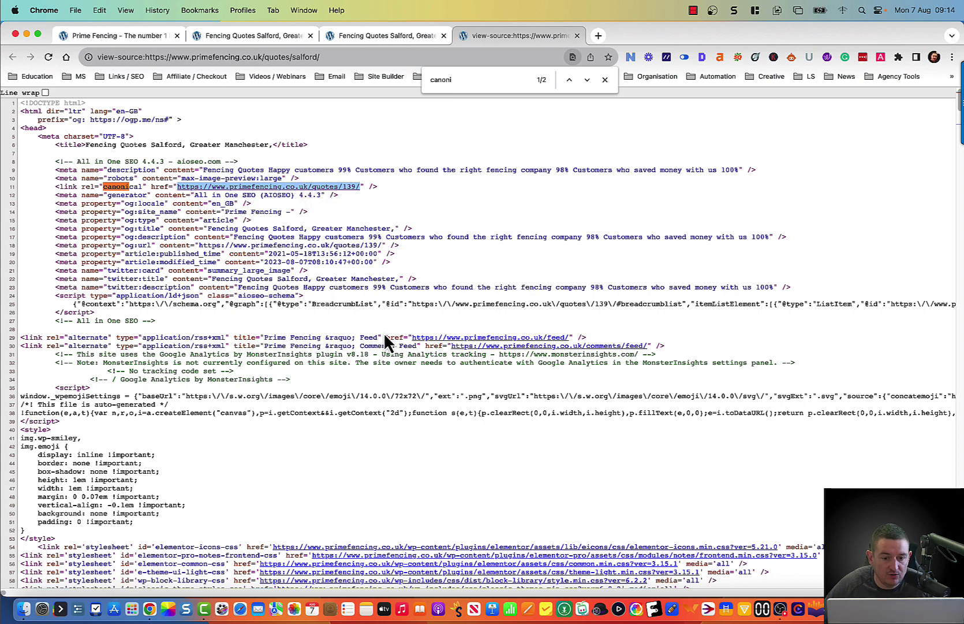
Step: Find the second canonical tag in the source, open its linked page, and compare the tag with the first one
{"action": "scroll", "coordinate": [387, 342], "scroll_direction": "down", "scroll_amount": 3}
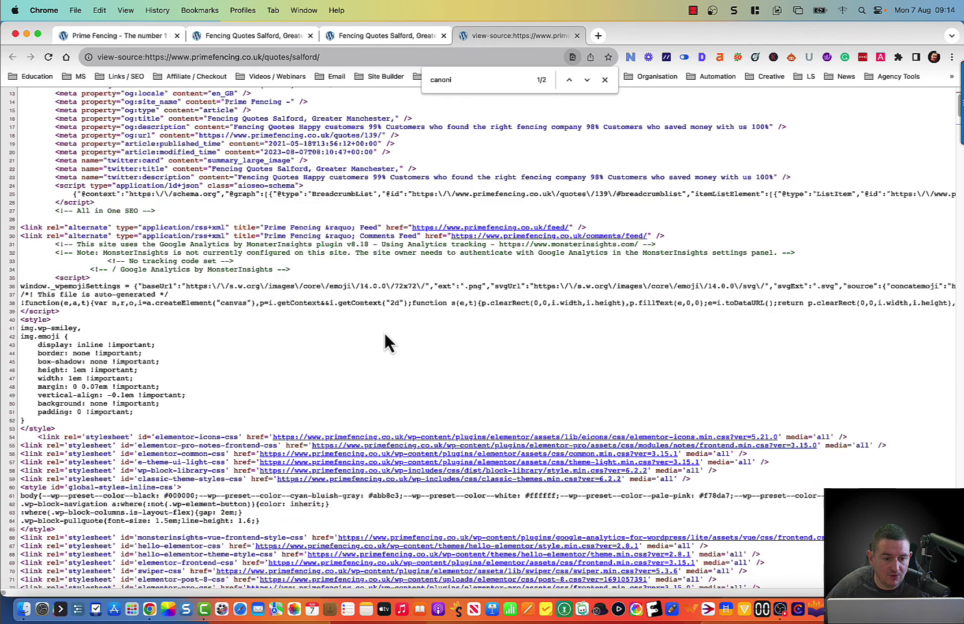
{"action": "left_click", "coordinate": [588, 79]}
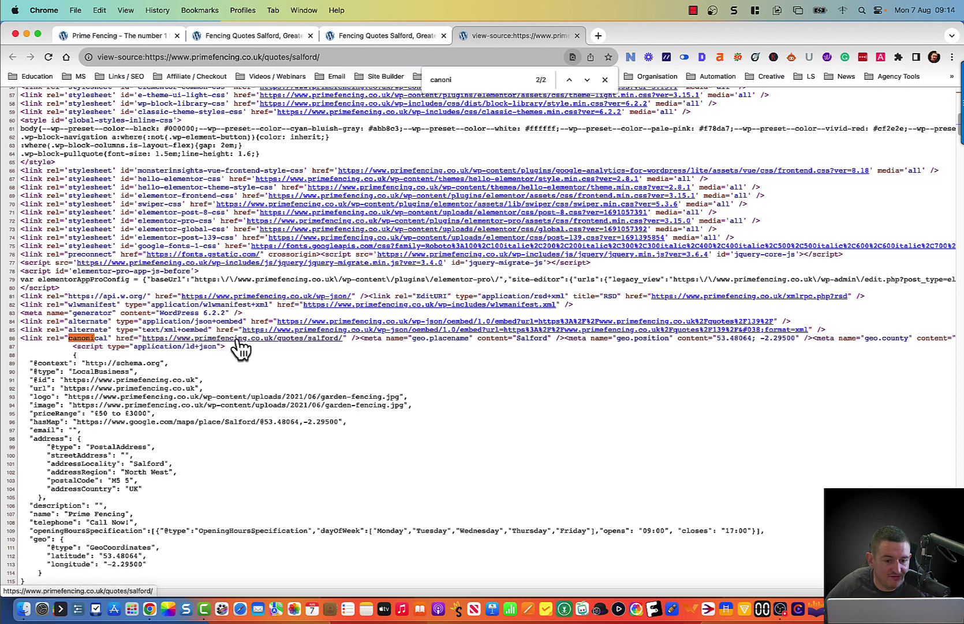
{"action": "left_click", "coordinate": [296, 340]}
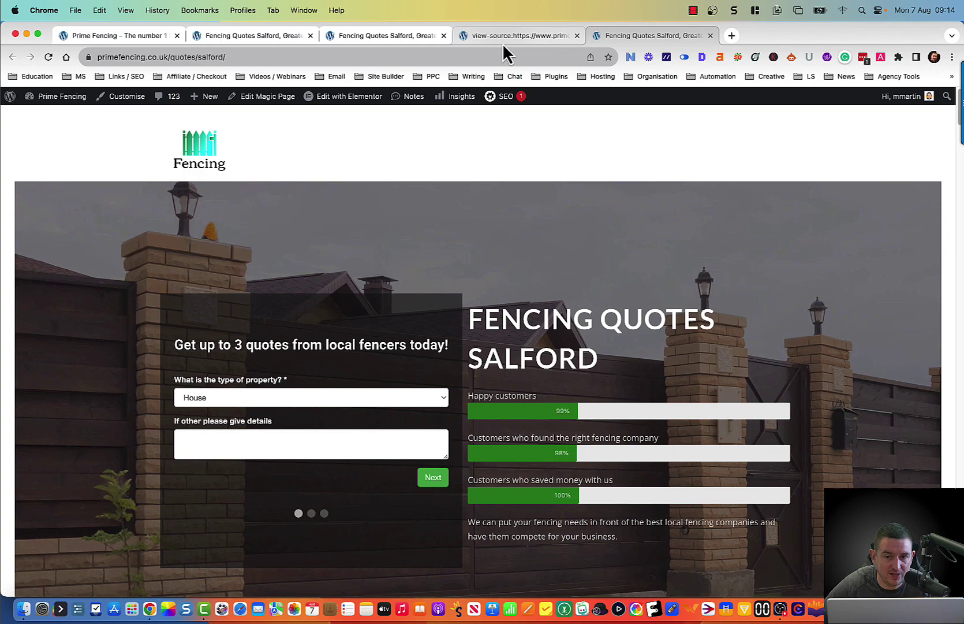
{"action": "left_click", "coordinate": [503, 42]}
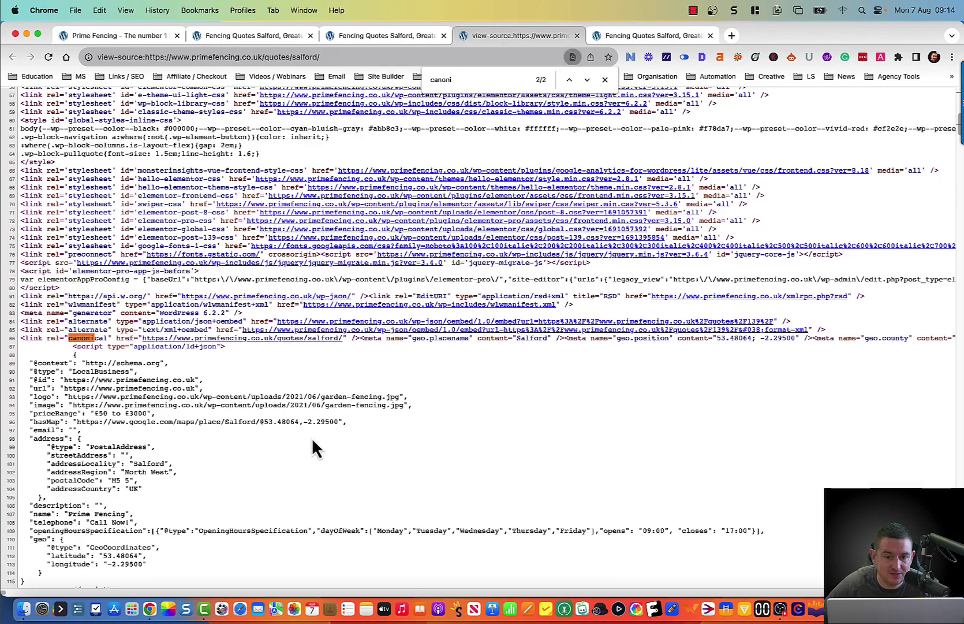
{"action": "scroll", "coordinate": [274, 330], "scroll_direction": "down", "scroll_amount": 2}
{"action": "scroll", "coordinate": [271, 334], "scroll_direction": "up", "scroll_amount": 3}
{"action": "scroll", "coordinate": [236, 254], "scroll_direction": "up", "scroll_amount": 8}
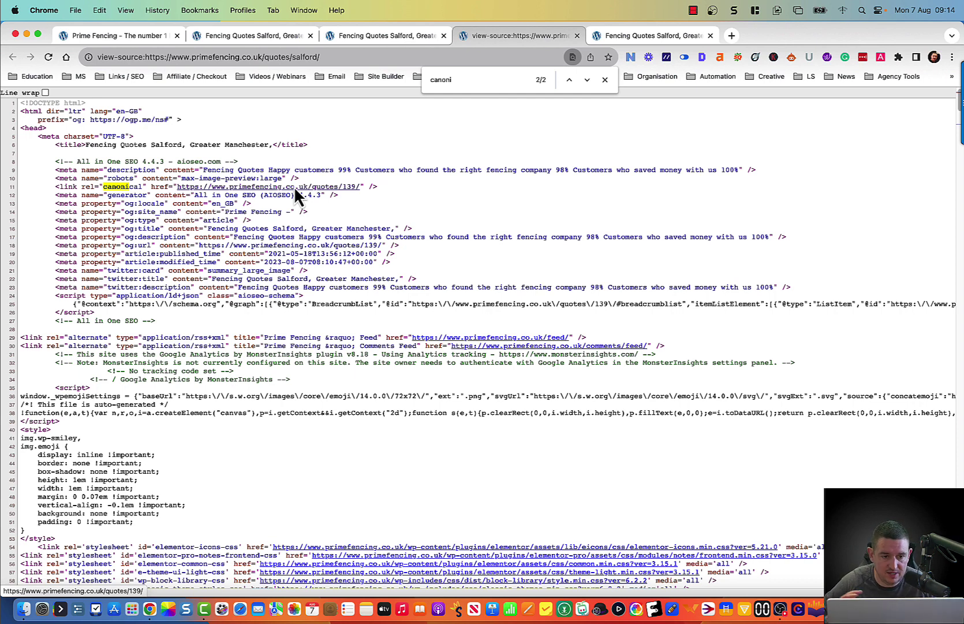
Step: Return to Screaming Frog, list the "H2: Non-Sequential" pages and re-spider the Salford page
{"action": "left_click", "coordinate": [398, 37]}
{"action": "key", "text": "ctrl+Right"}
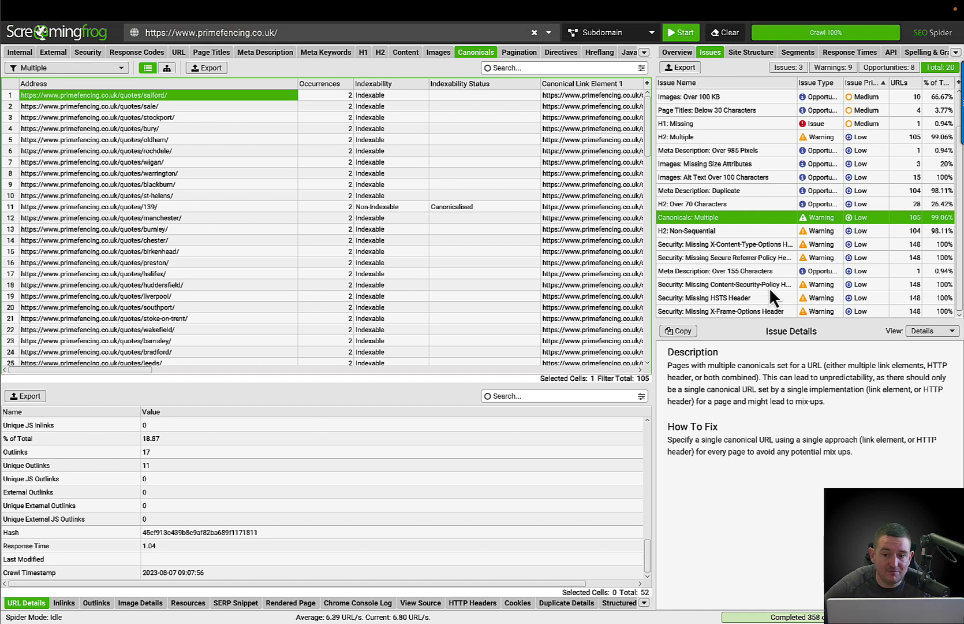
{"action": "right_click", "coordinate": [209, 108]}
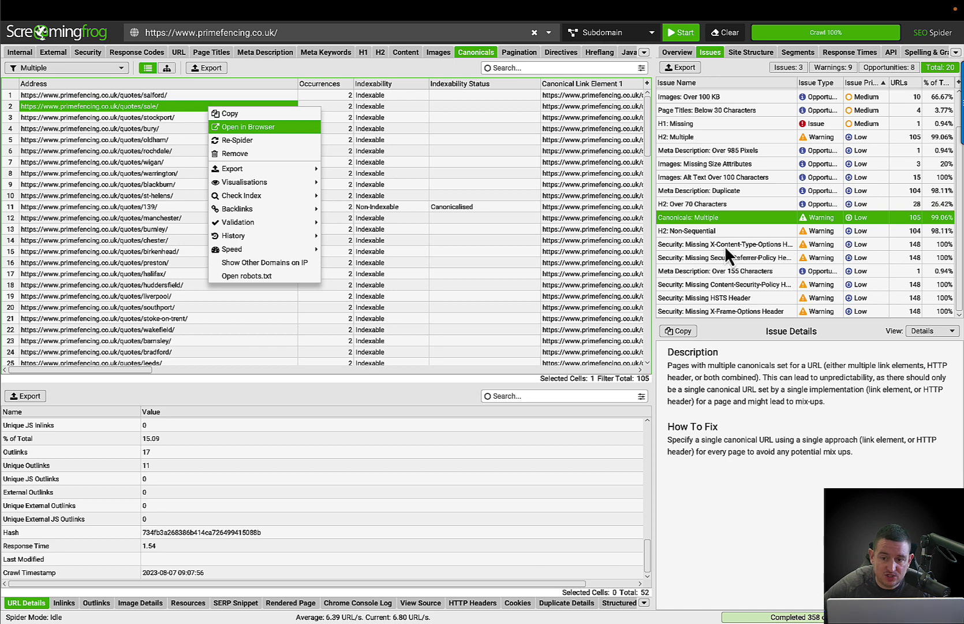
{"action": "left_click", "coordinate": [722, 231]}
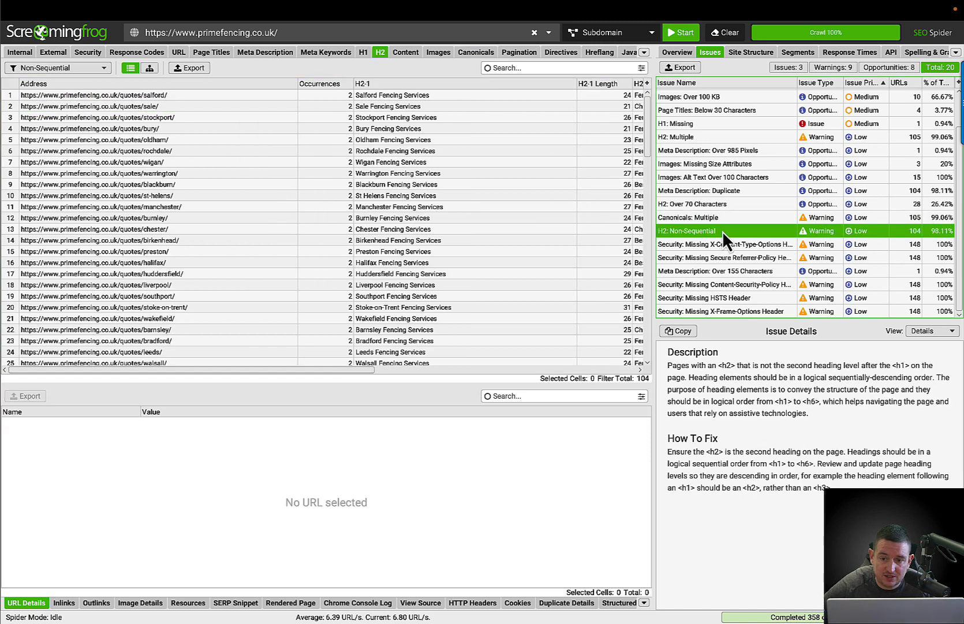
{"action": "right_click", "coordinate": [206, 95]}
{"action": "left_click", "coordinate": [242, 124]}
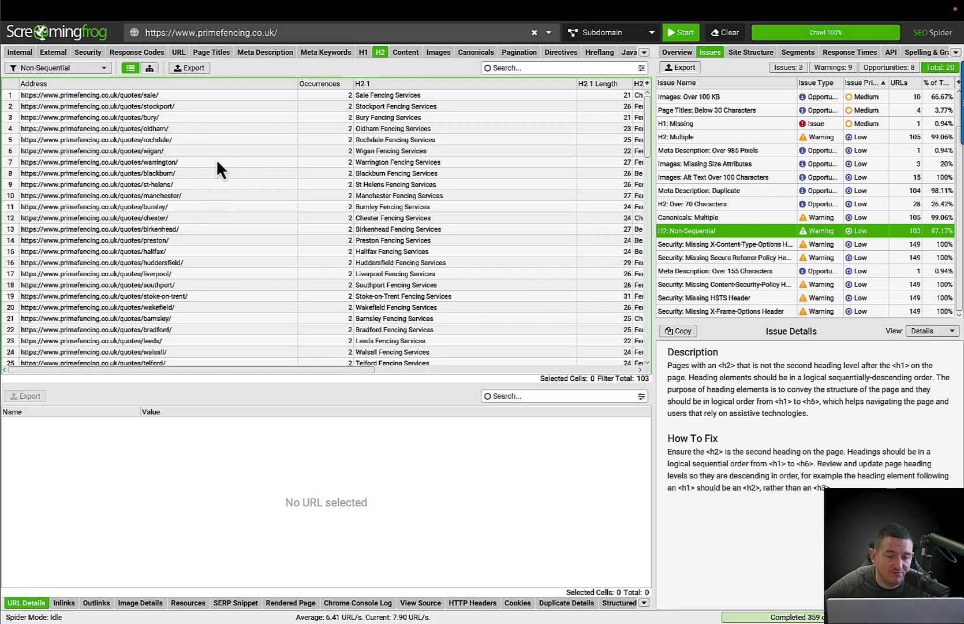
{"action": "scroll", "coordinate": [227, 215], "scroll_direction": "down", "scroll_amount": 10}
{"action": "key", "text": "ctrl+Left"}
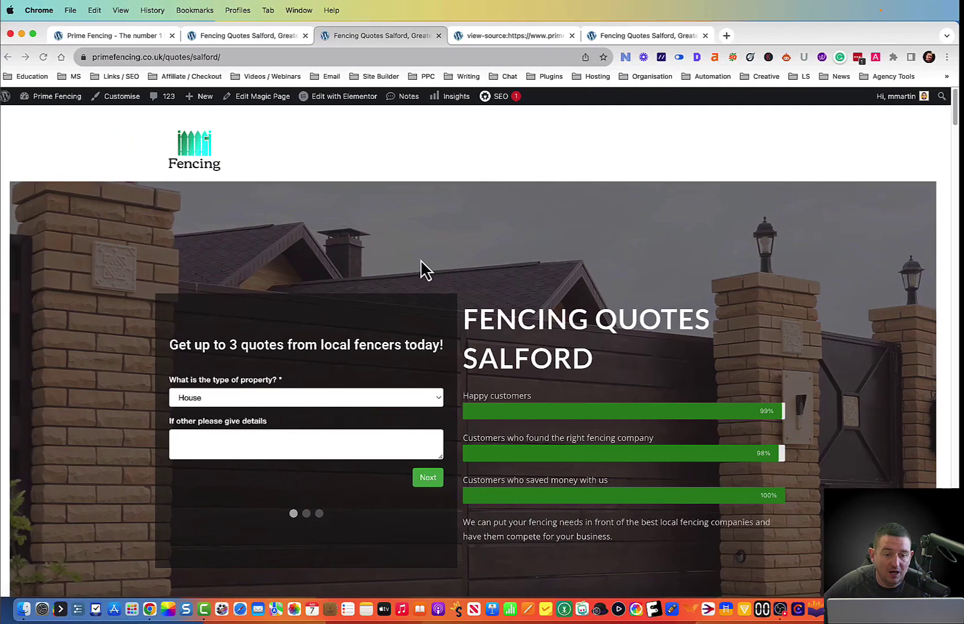
{"action": "key", "text": "ctrl+Right"}
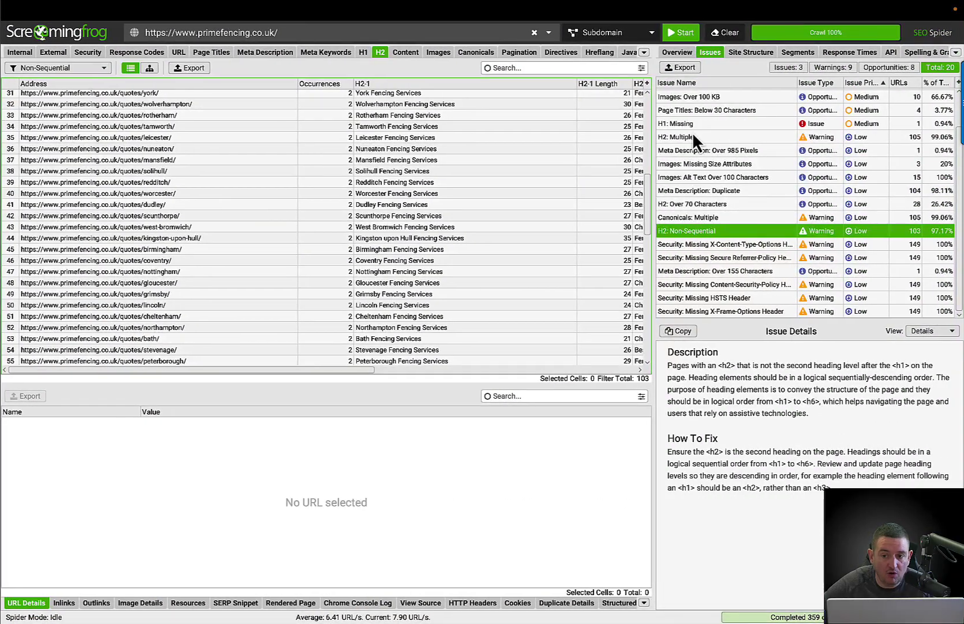
{"action": "scroll", "coordinate": [751, 153], "scroll_direction": "up", "scroll_amount": 1}
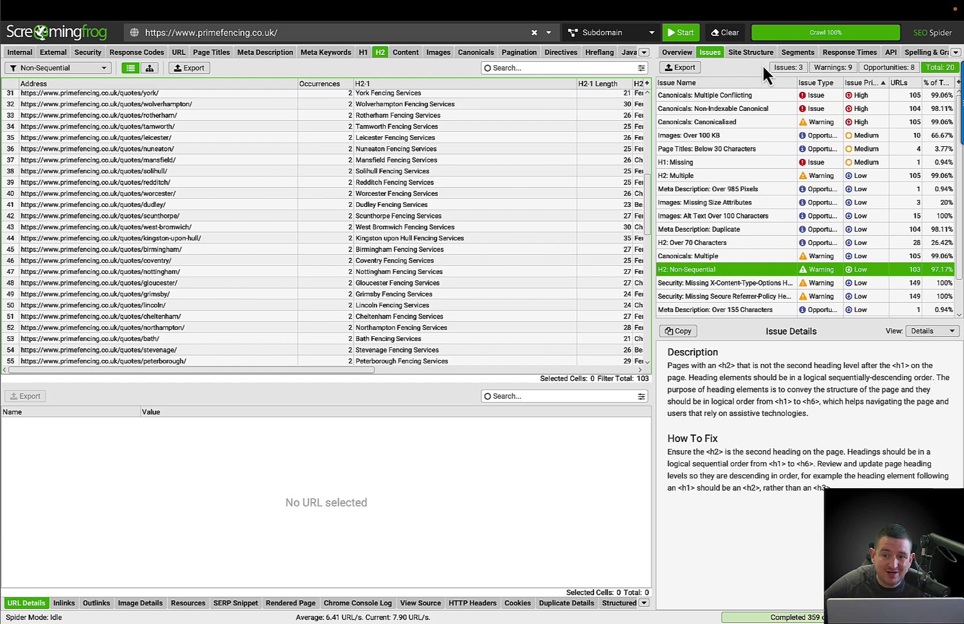
Step: Look through the crawl's site structure, segments, response times, API connections and overview, ending back at the issues list
{"action": "left_click", "coordinate": [749, 52]}
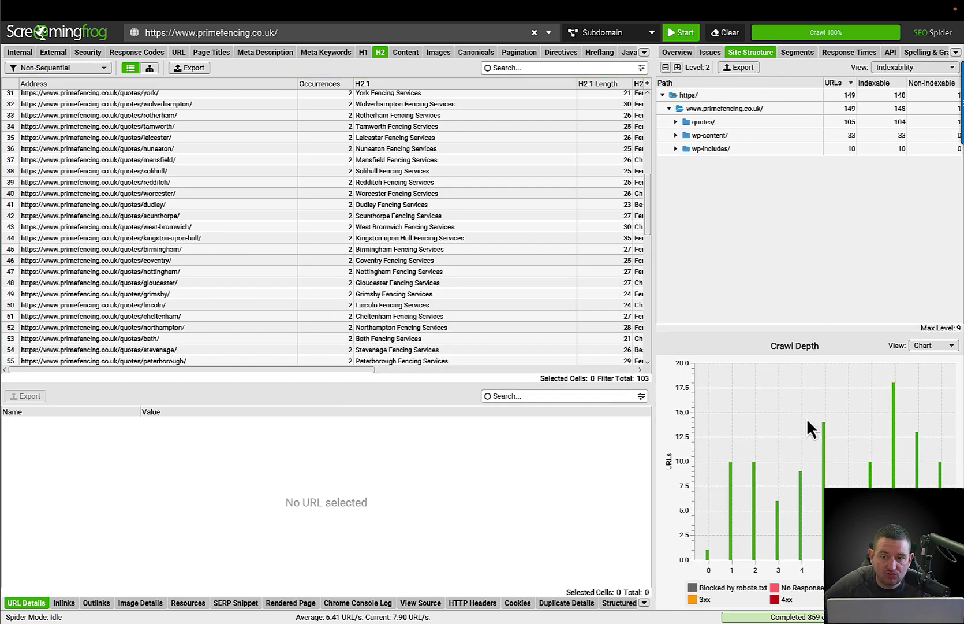
{"action": "key", "text": "ctrl+Left"}
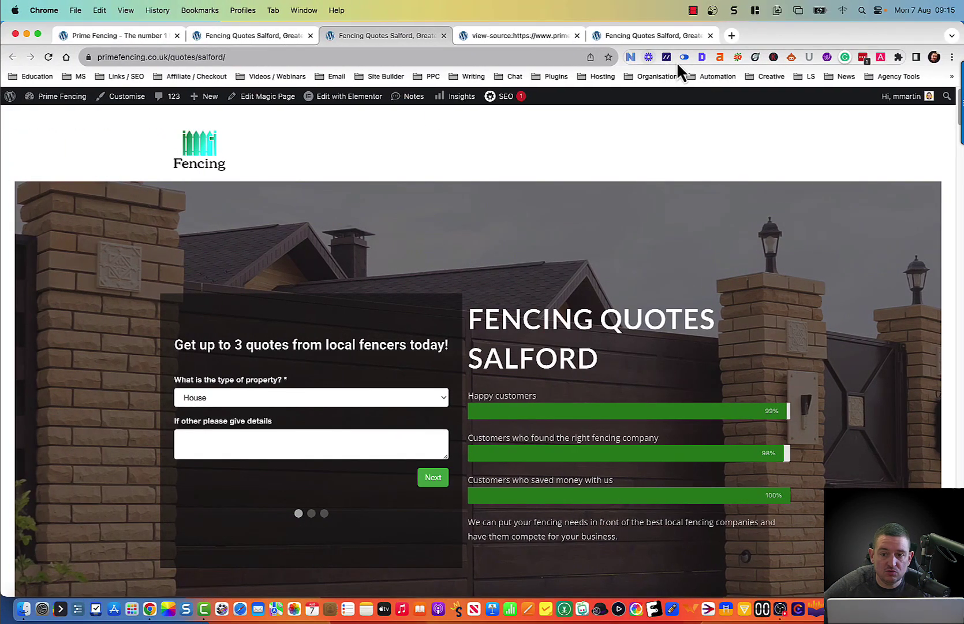
{"action": "key", "text": "ctrl+Right"}
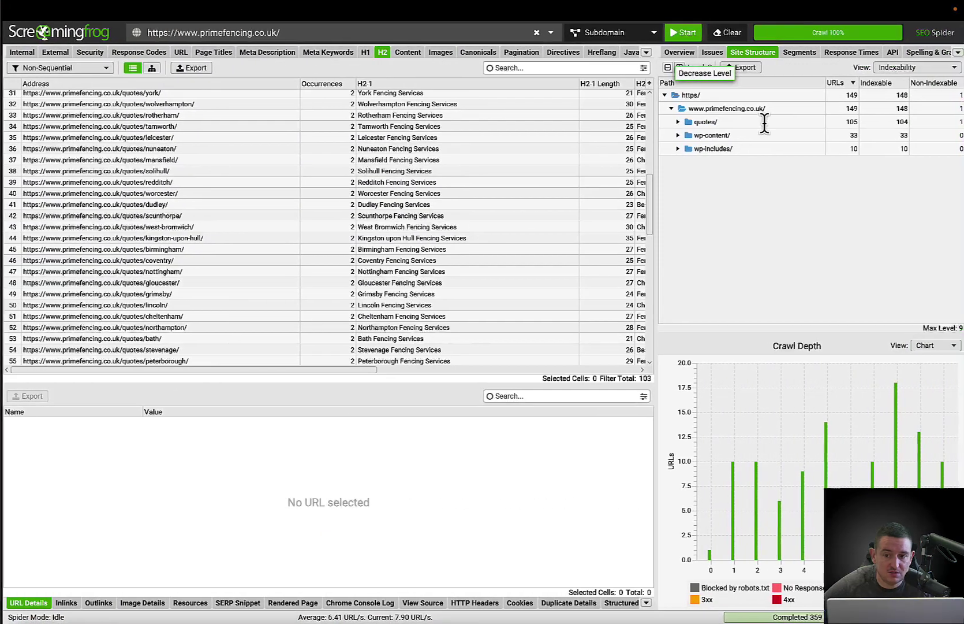
{"action": "left_click", "coordinate": [789, 56]}
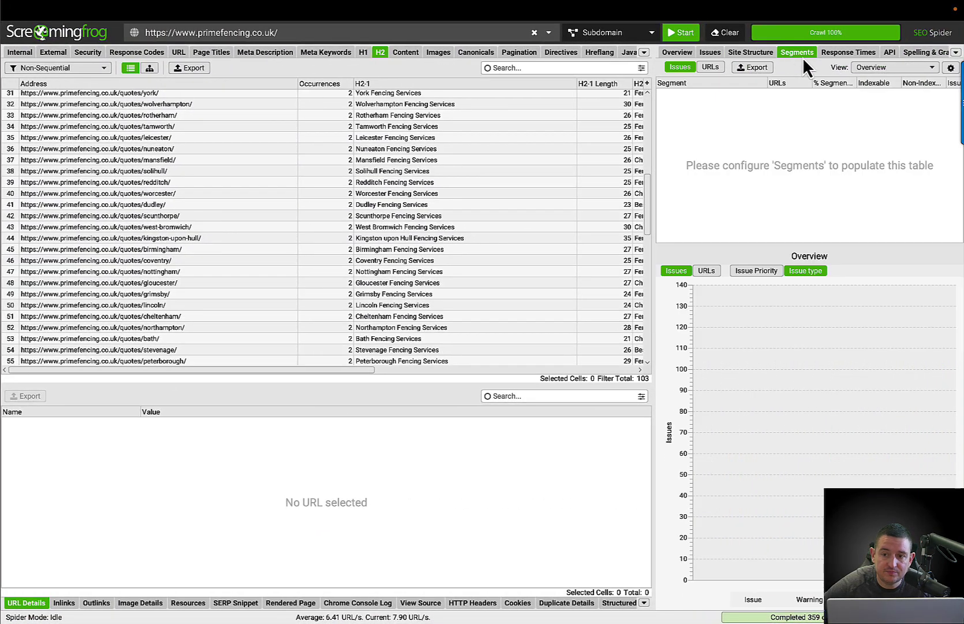
{"action": "left_click", "coordinate": [842, 53]}
{"action": "left_click", "coordinate": [887, 55]}
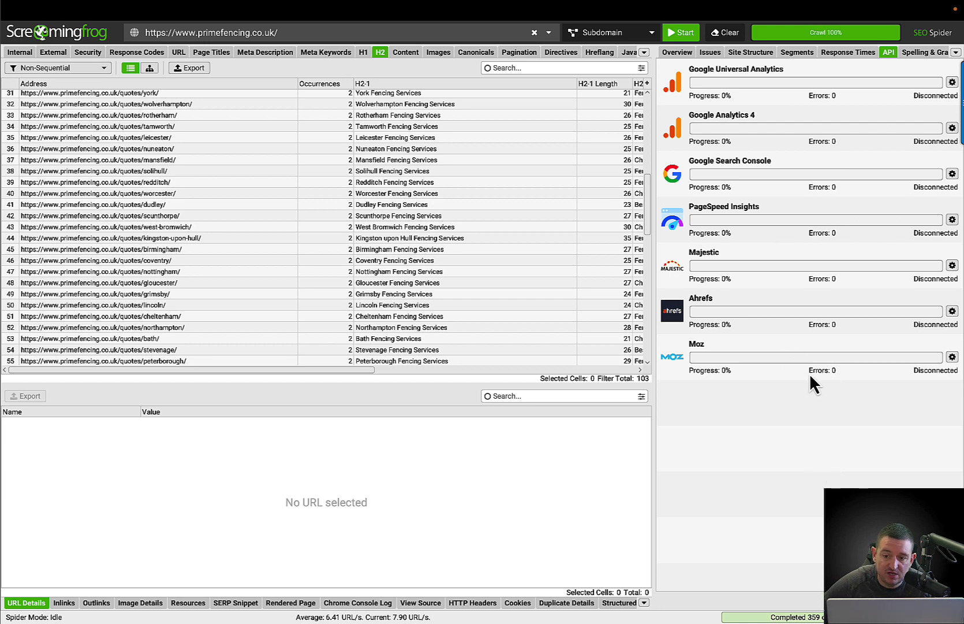
{"action": "left_click", "coordinate": [920, 56]}
{"action": "left_click", "coordinate": [864, 55]}
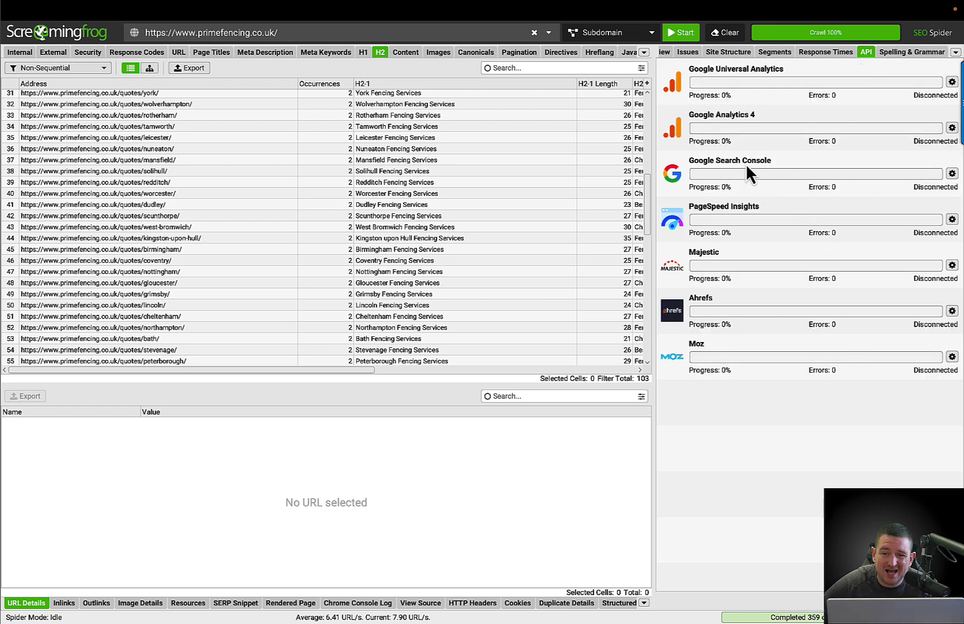
{"action": "left_click", "coordinate": [662, 52]}
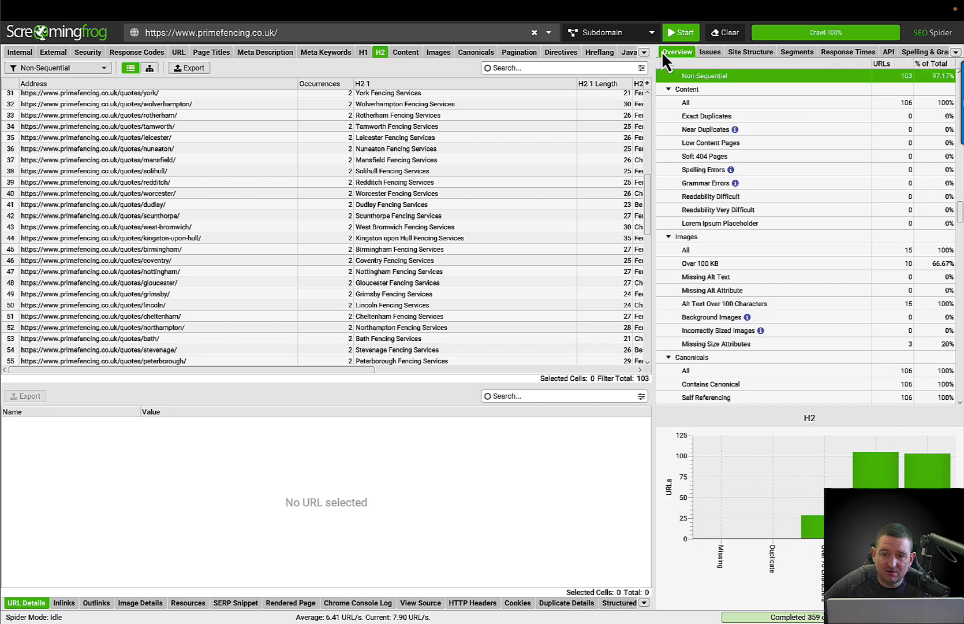
{"action": "left_click", "coordinate": [710, 52]}
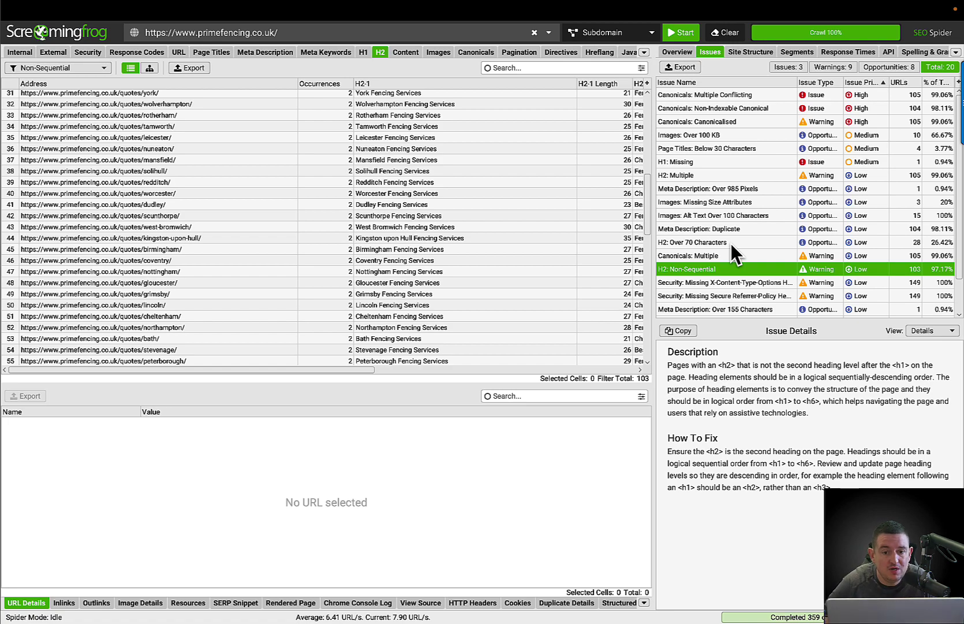
{"action": "key", "text": "ctrl+Left"}
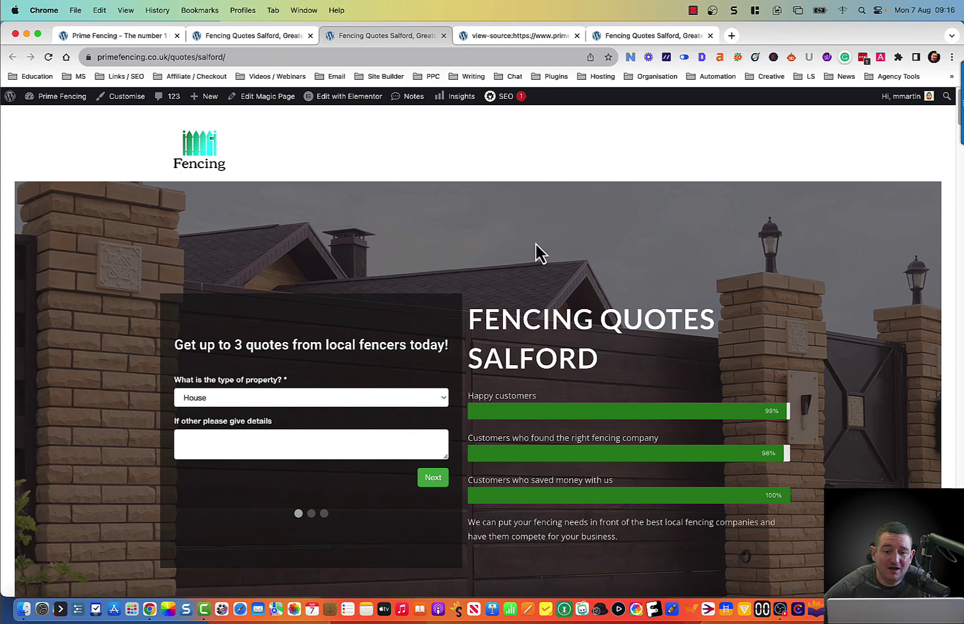
{"action": "key", "text": "ctrl+Right"}
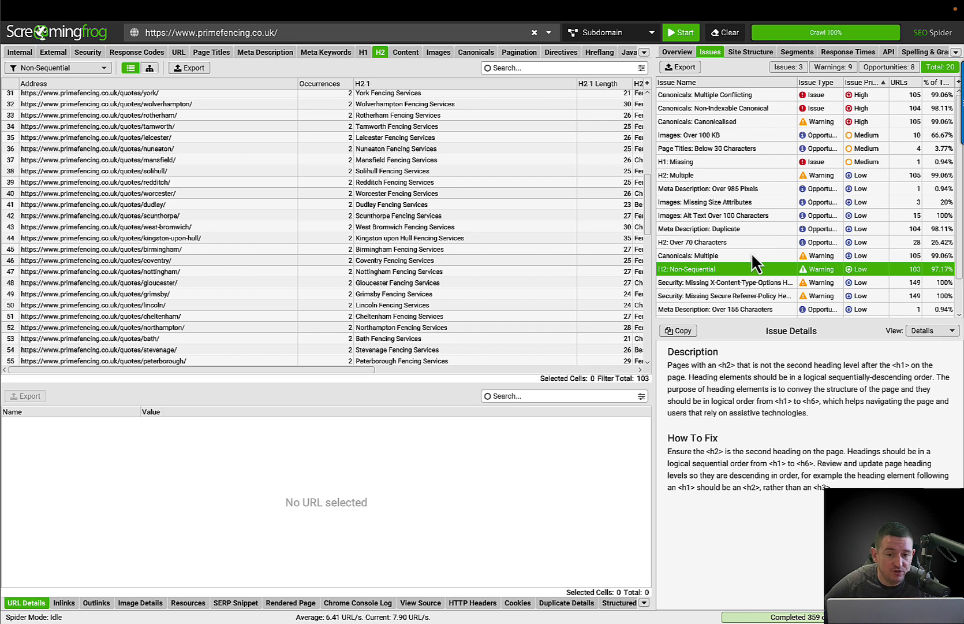
{"action": "key", "text": "ctrl+Left"}
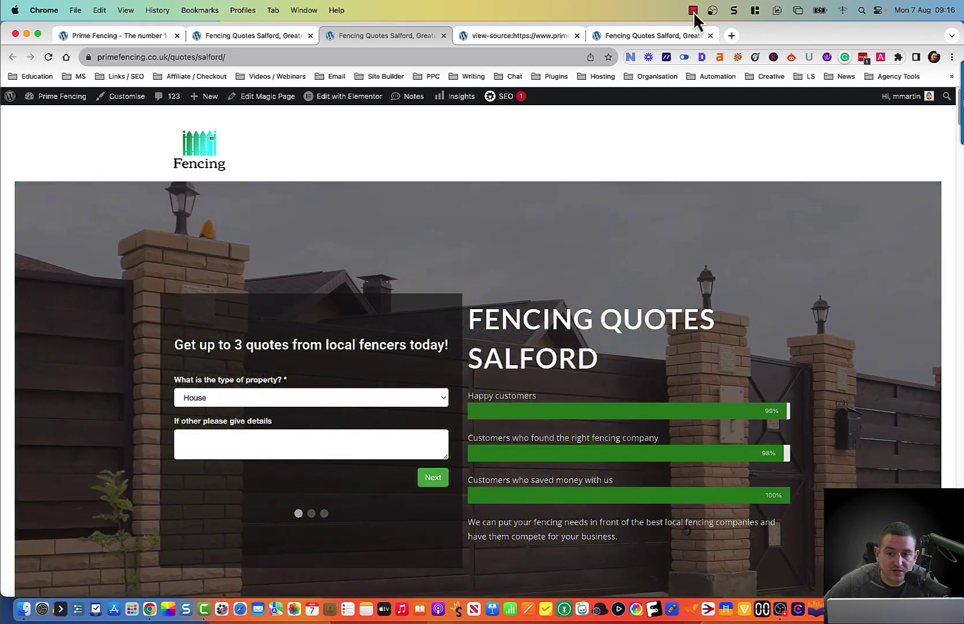
{"action": "left_click", "coordinate": [694, 11]}
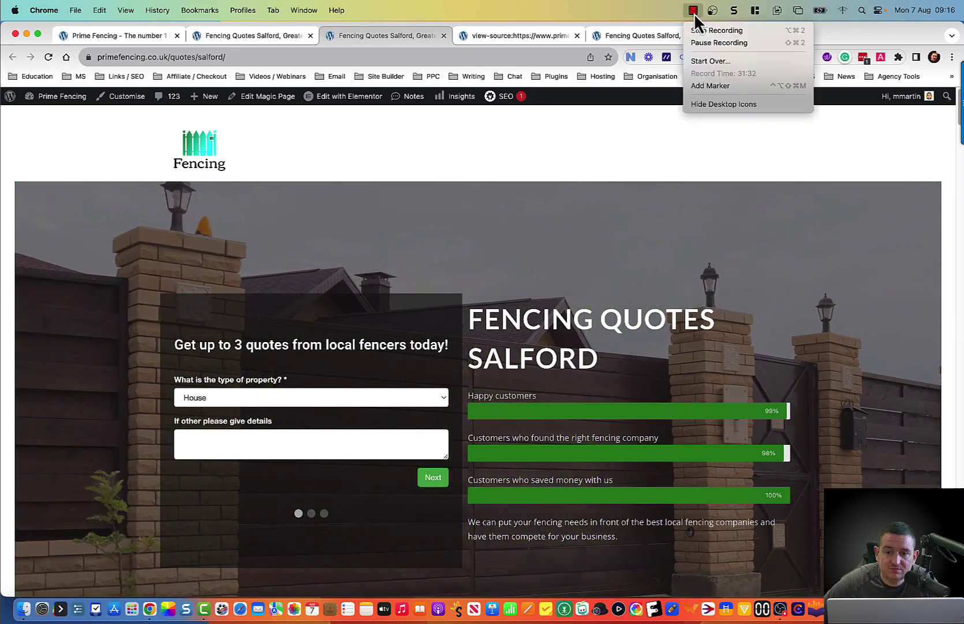